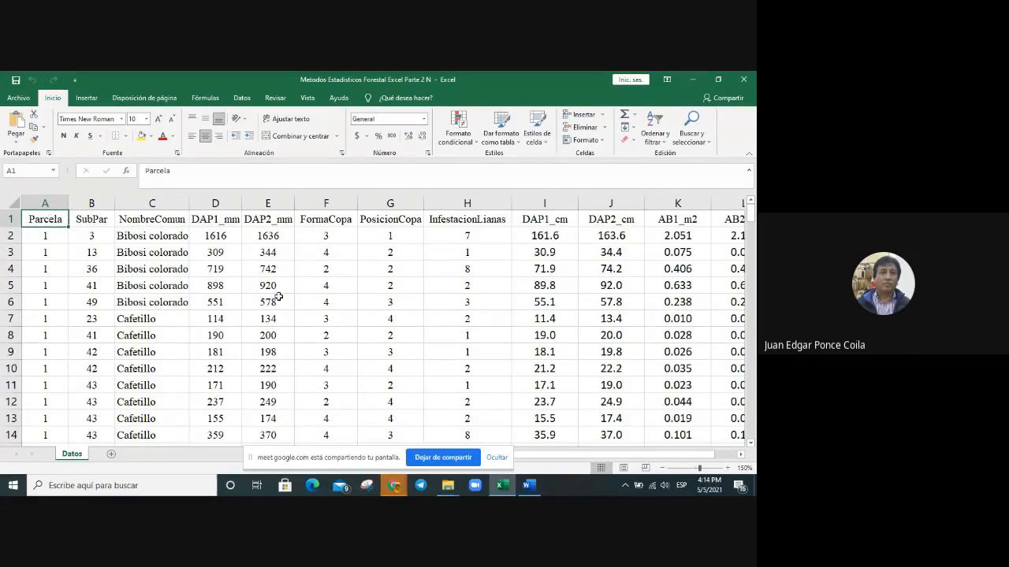
- Create a pivot table from range Datos!$A$1:$L$178 on a new worksheet and place that sheet after Datos
{"action": "left_click", "coordinate": [88, 99]}
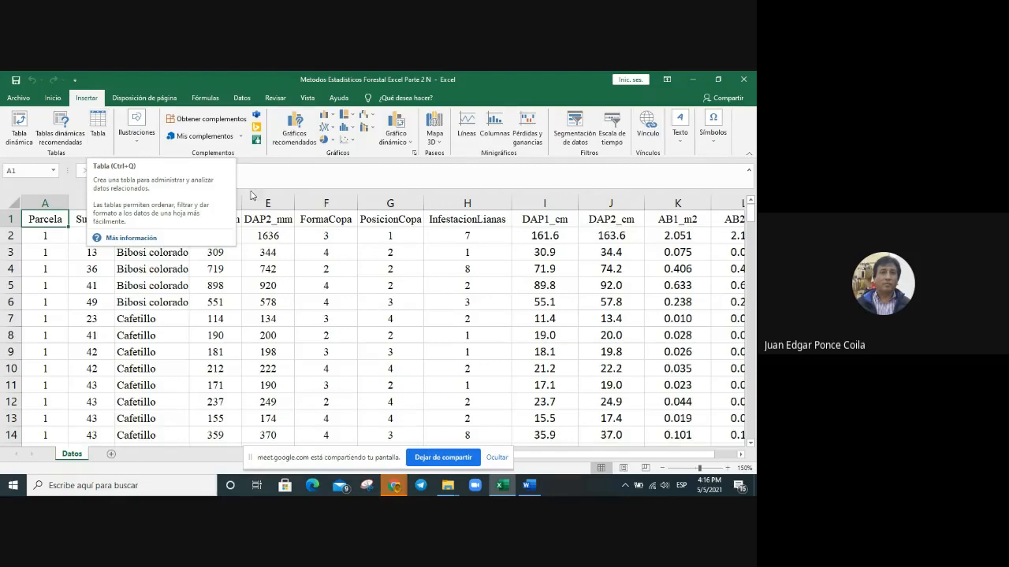
{"action": "left_click", "coordinate": [366, 273]}
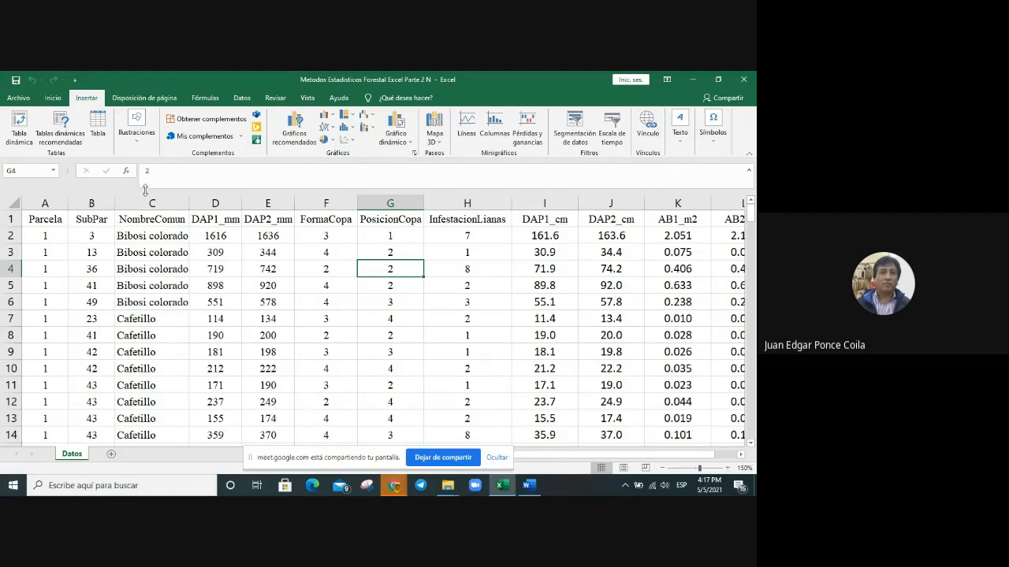
{"action": "left_click", "coordinate": [47, 219]}
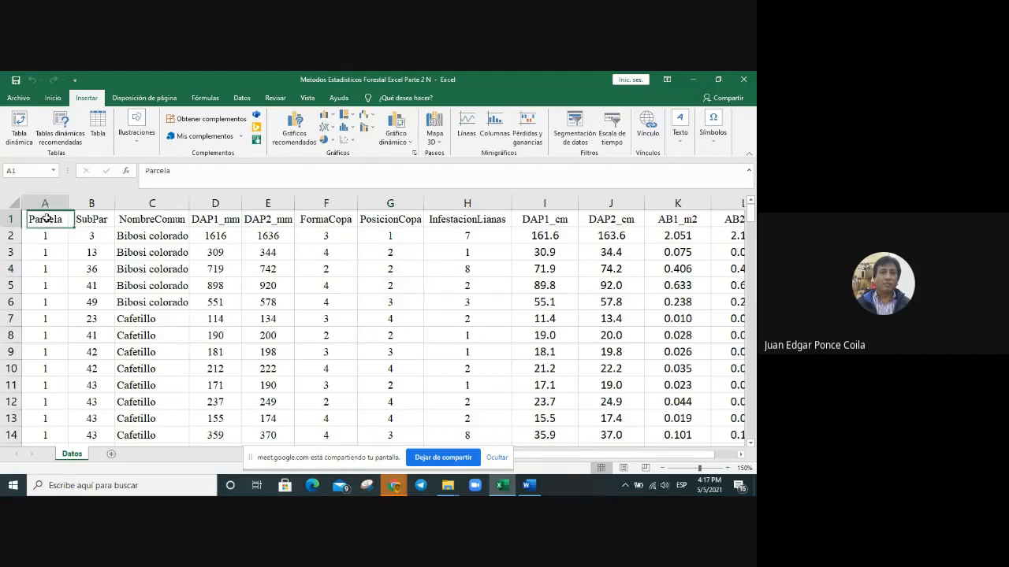
{"action": "left_click", "coordinate": [27, 136]}
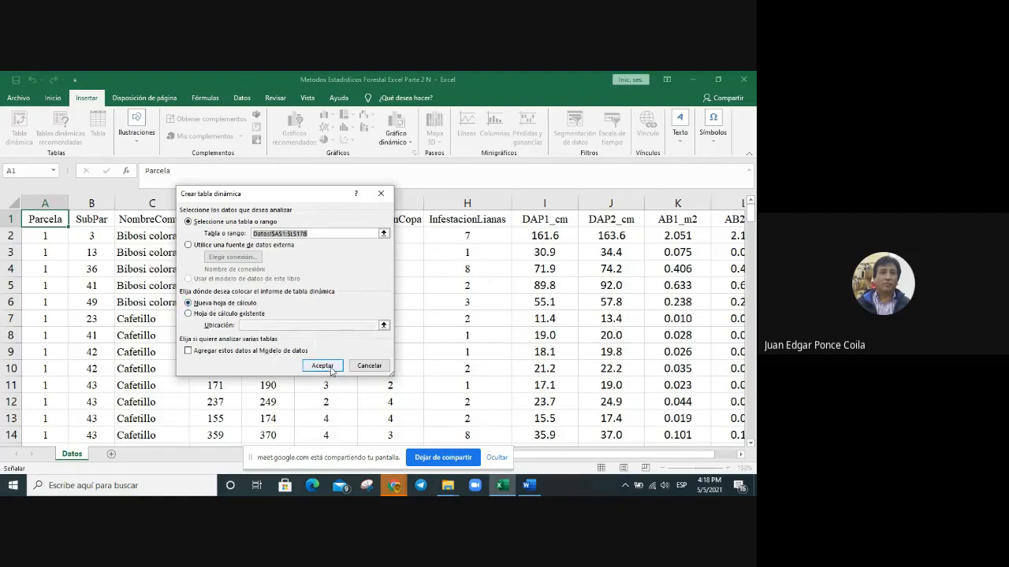
{"action": "left_click", "coordinate": [332, 370]}
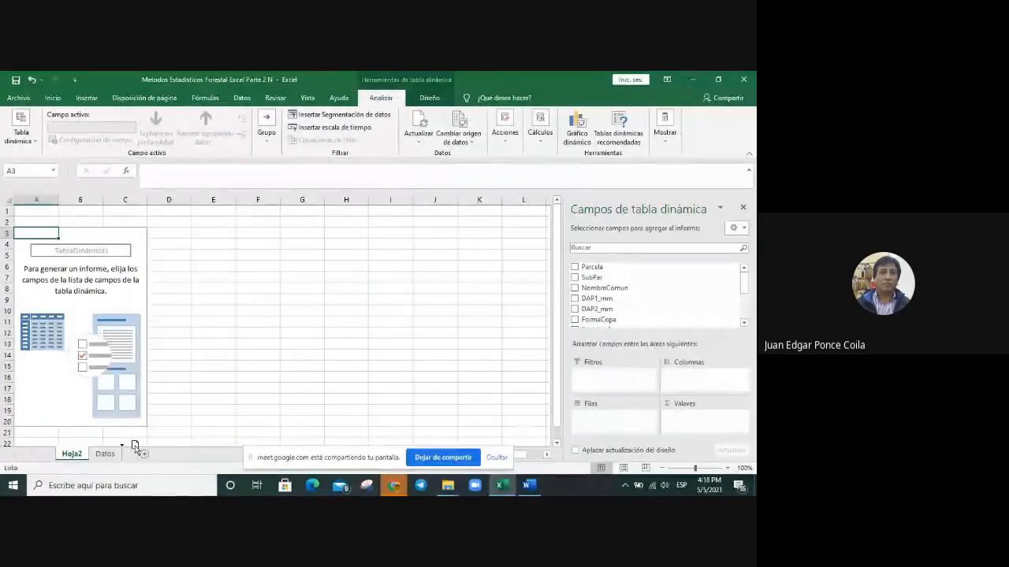
{"action": "left_click_drag", "start_coordinate": [134, 446], "coordinate": [136, 447]}
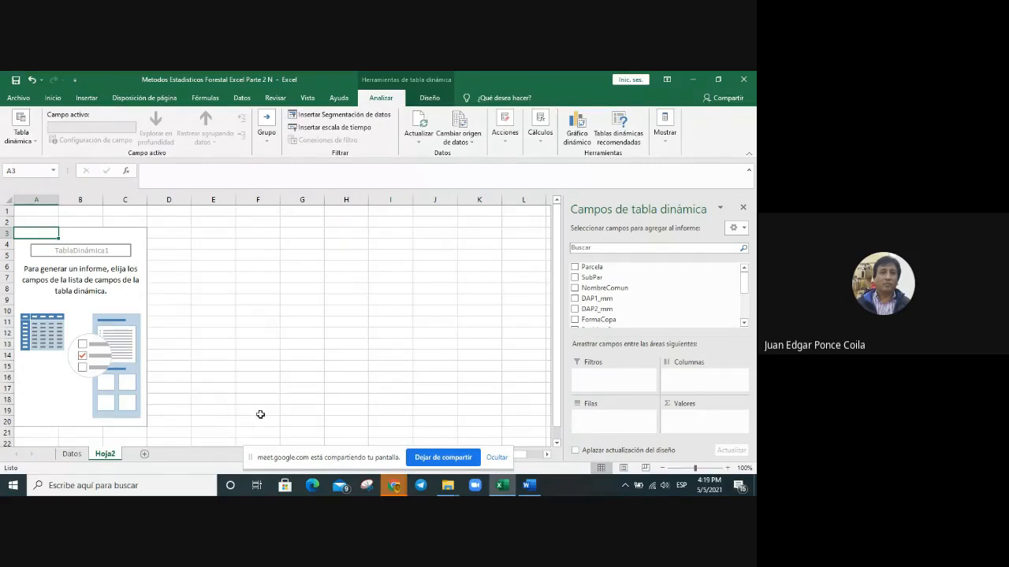
{"action": "left_click", "coordinate": [98, 233]}
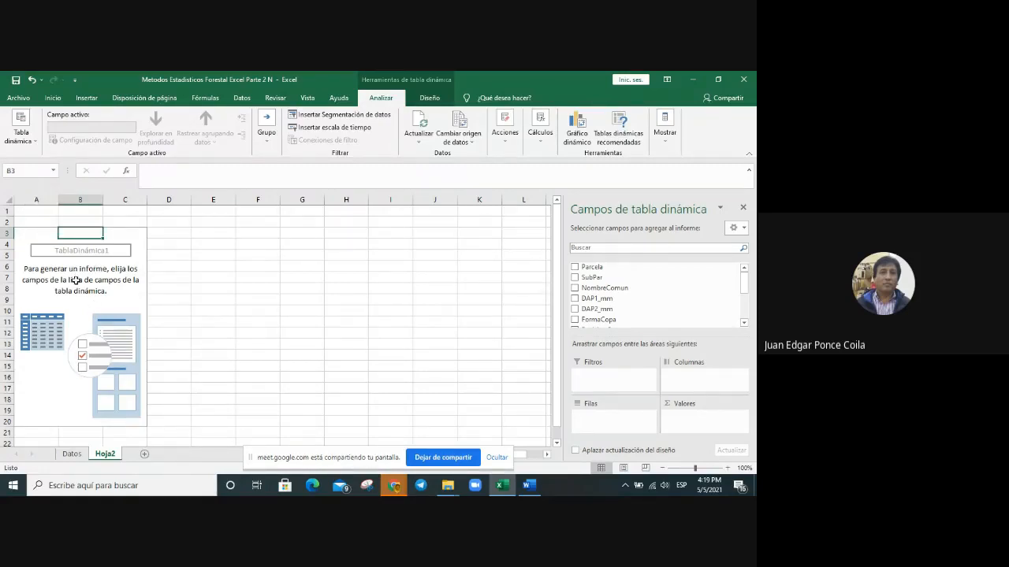
{"action": "left_click", "coordinate": [79, 310]}
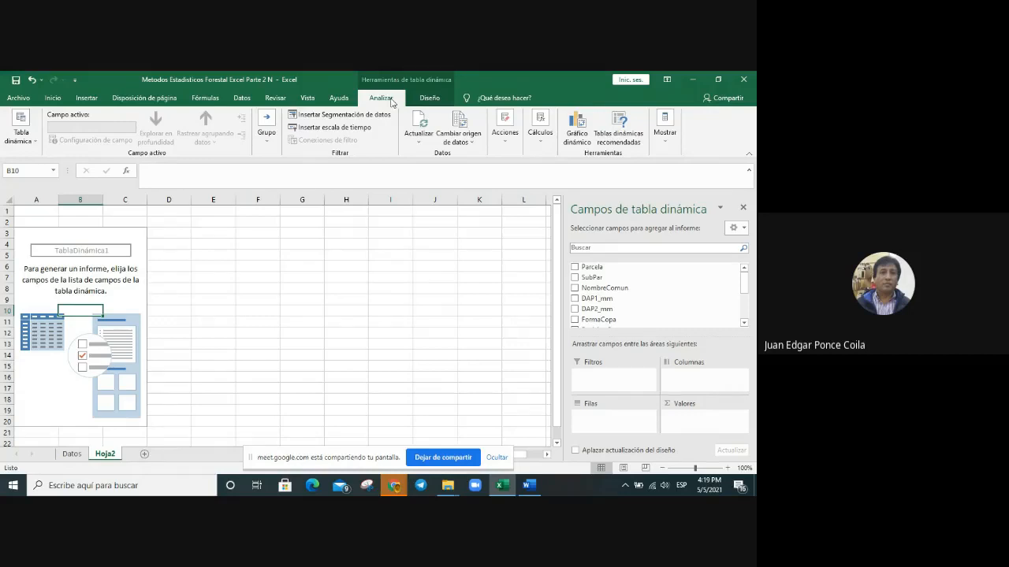
{"action": "left_click", "coordinate": [432, 101]}
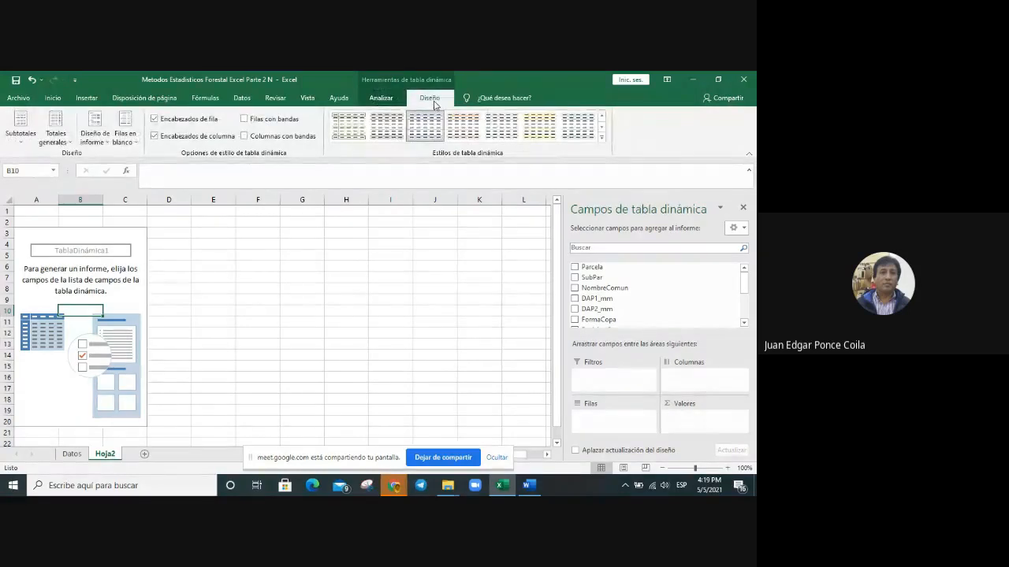
{"action": "left_click", "coordinate": [601, 138]}
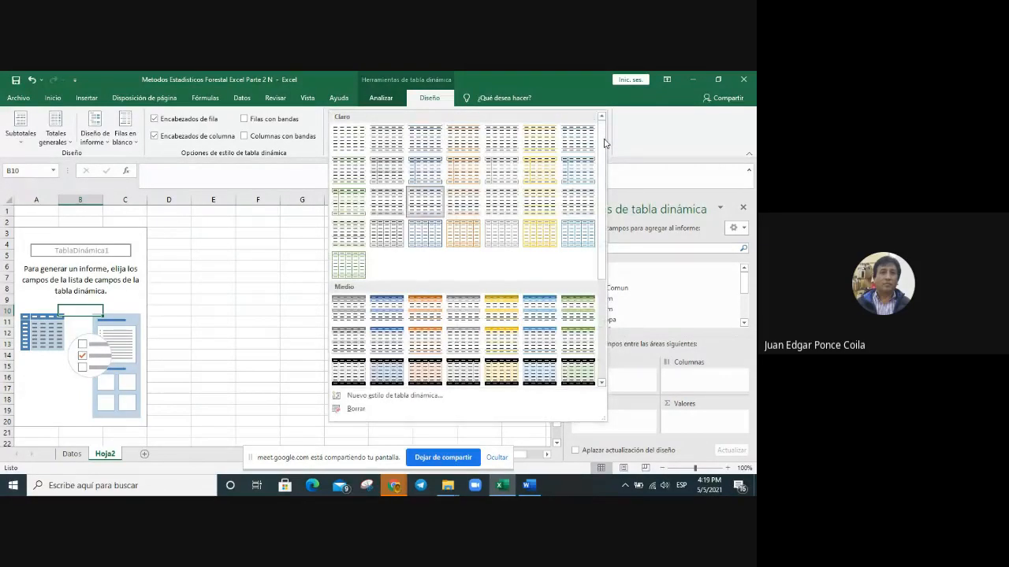
{"action": "mouse_move", "coordinate": [602, 142]}
{"action": "left_mouse_down"}
{"action": "mouse_move", "coordinate": [600, 268]}
{"action": "mouse_move", "coordinate": [613, 126]}
{"action": "left_mouse_up"}
{"action": "left_click", "coordinate": [648, 138]}
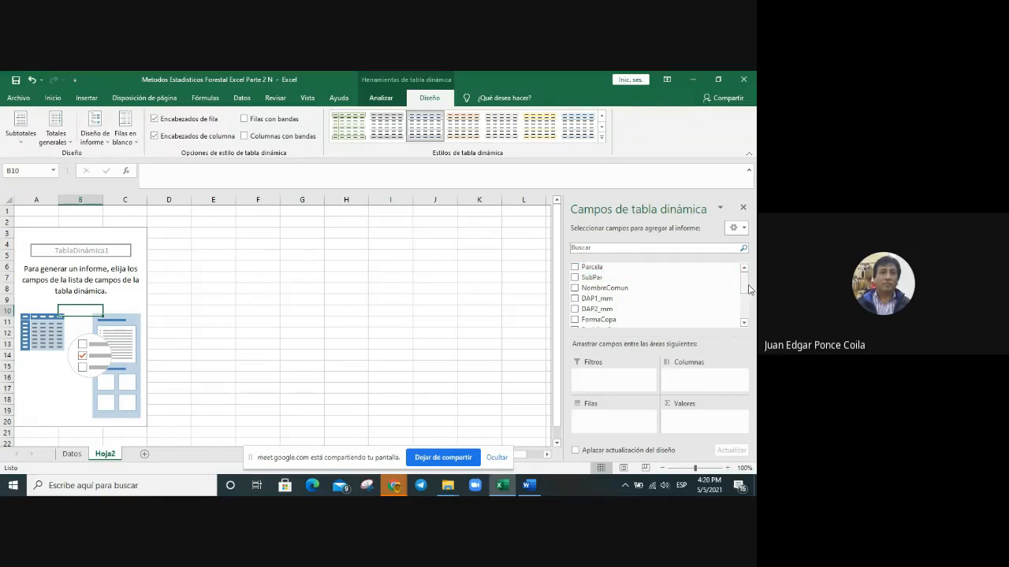
- Add NombreComun as the pivot table's row field and inspect the Ochoó entries in the species list
{"action": "left_click", "coordinate": [576, 290]}
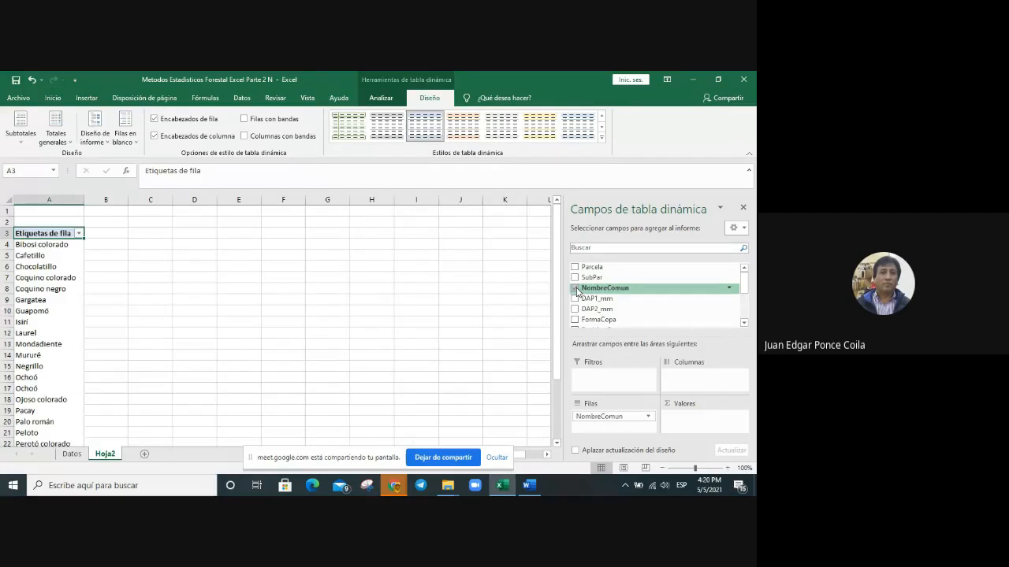
{"action": "right_click", "coordinate": [605, 290]}
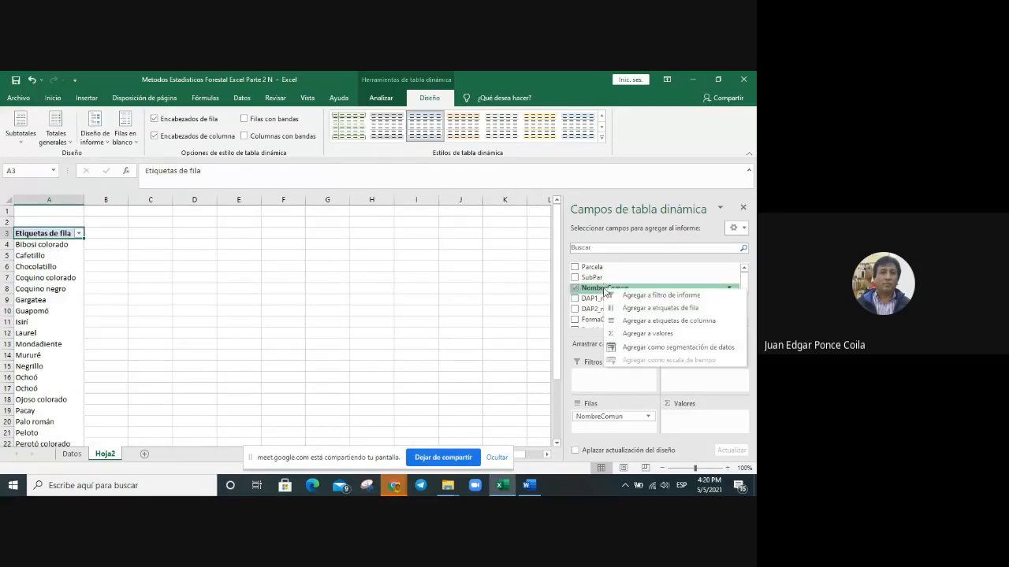
{"action": "left_click", "coordinate": [658, 308]}
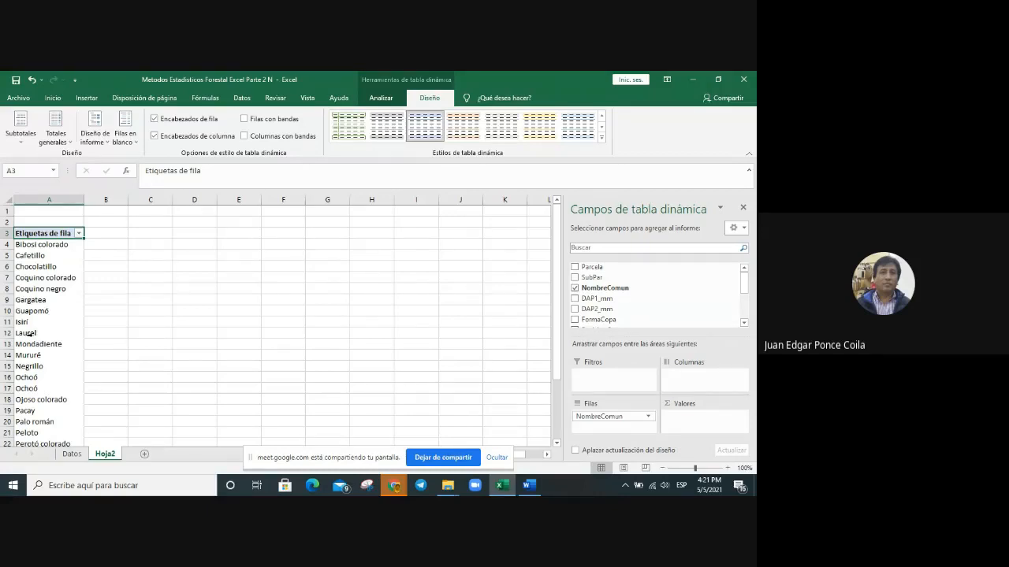
{"action": "scroll", "coordinate": [27, 333], "scroll_direction": "down", "scroll_amount": 3}
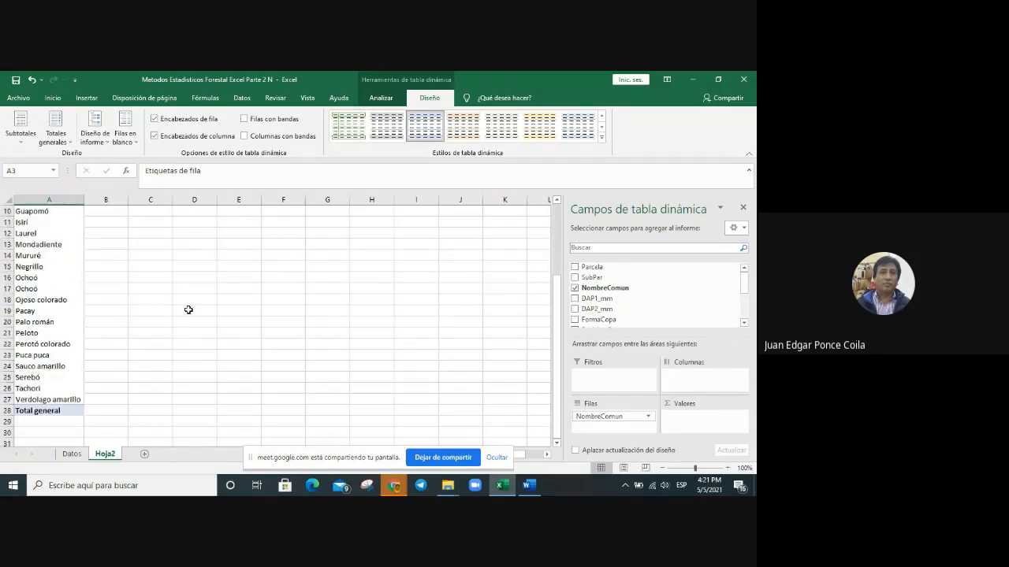
{"action": "scroll", "coordinate": [63, 317], "scroll_direction": "up", "scroll_amount": 1}
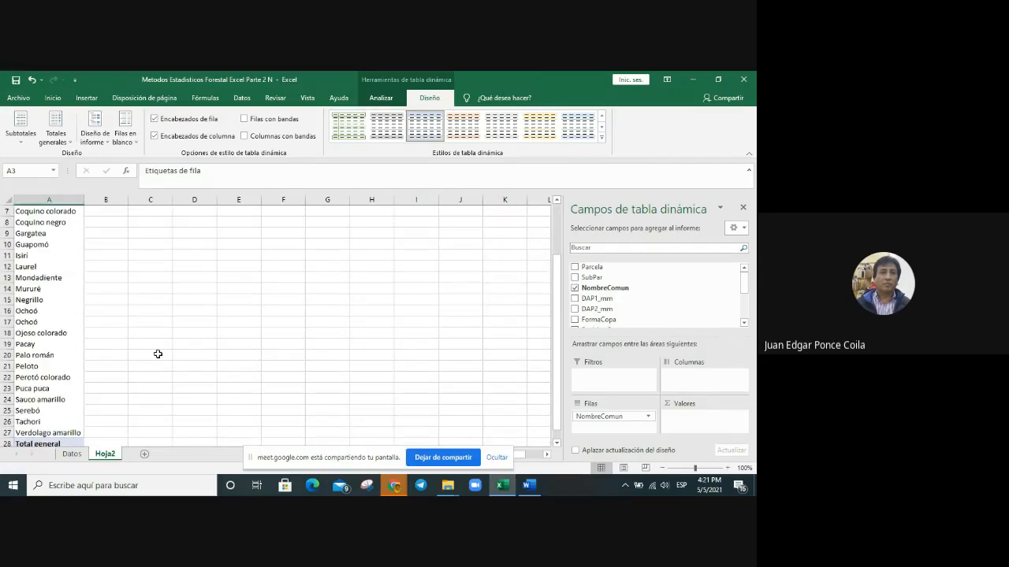
{"action": "left_click", "coordinate": [22, 311]}
{"action": "left_click", "coordinate": [22, 322]}
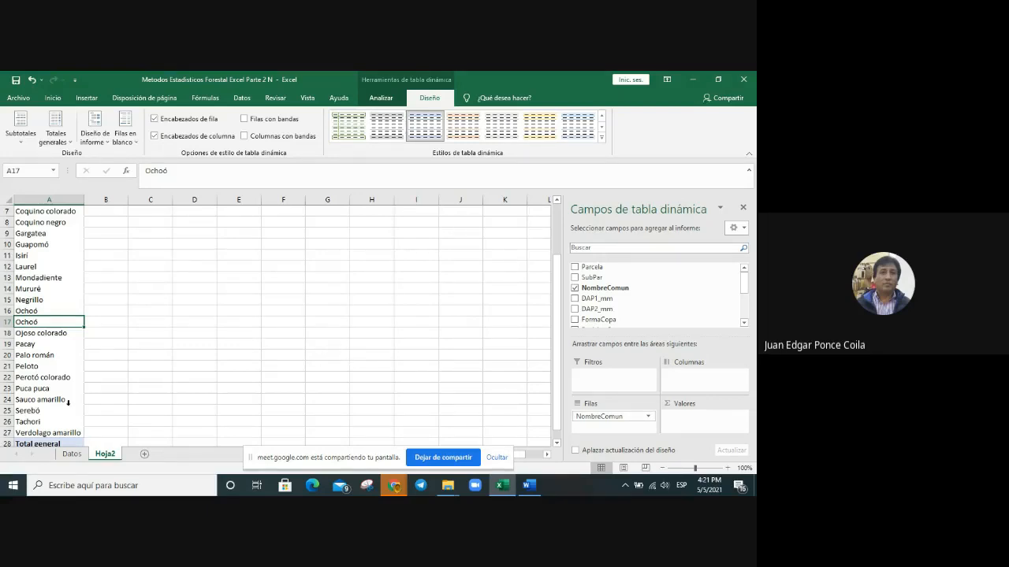
- Delete the pivot table worksheet Hoja2 and return to the Datos sheet
{"action": "left_click", "coordinate": [72, 454]}
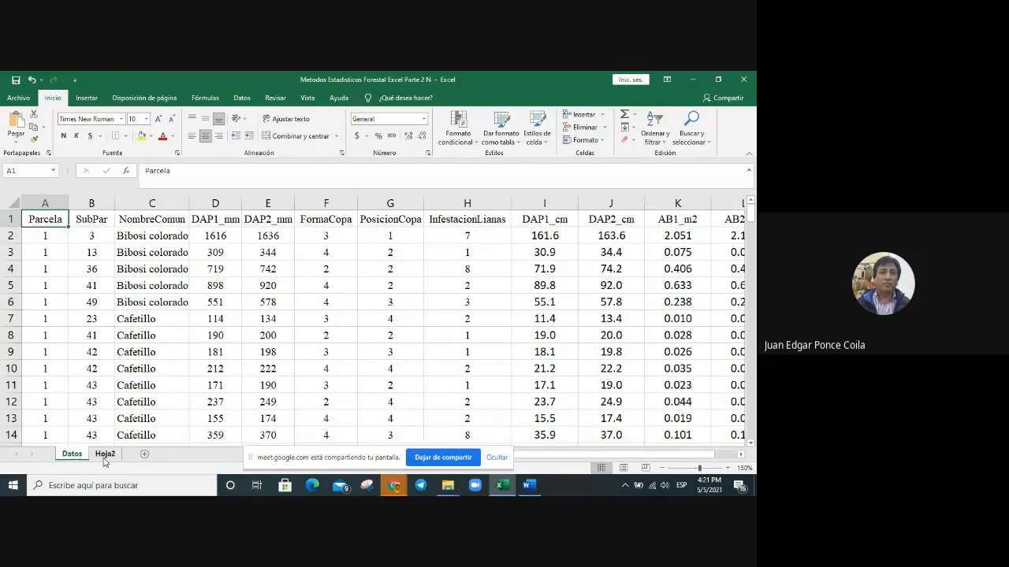
{"action": "right_click", "coordinate": [104, 456]}
{"action": "left_click", "coordinate": [156, 342]}
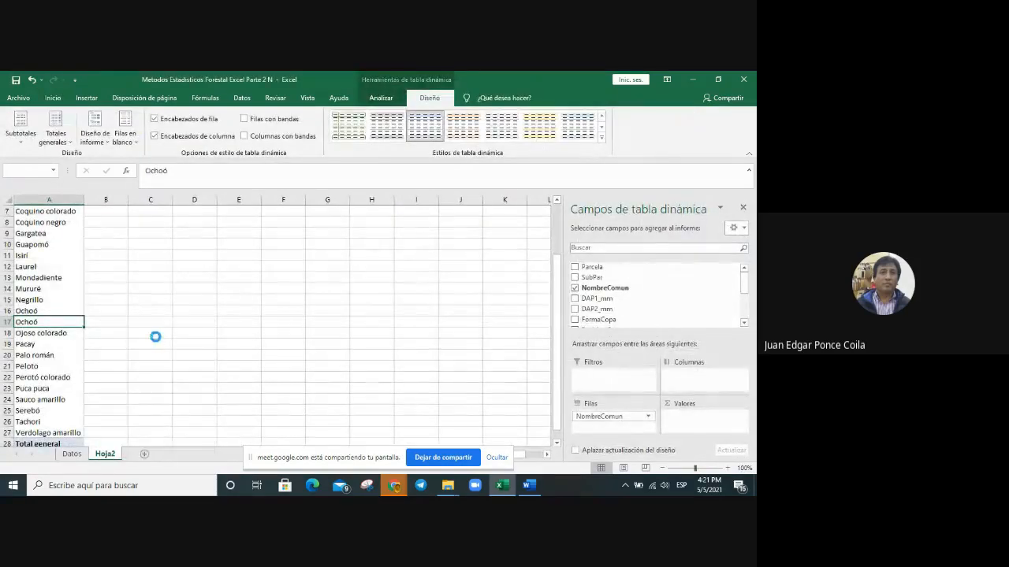
{"action": "left_click", "coordinate": [344, 308]}
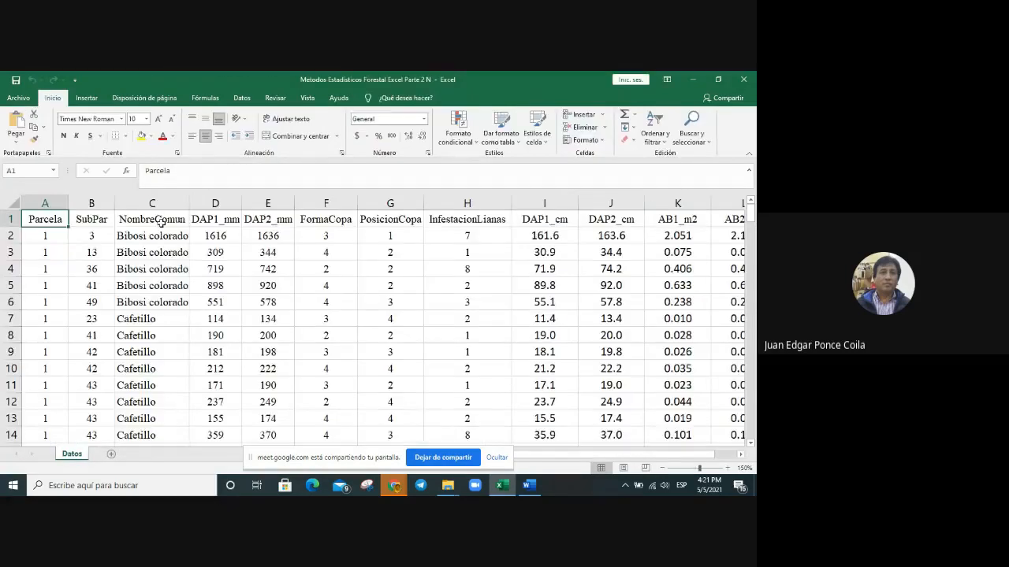
- Turn on filtering for the Datos table and filter NombreComun to show only Ochoó
{"action": "left_click", "coordinate": [161, 222]}
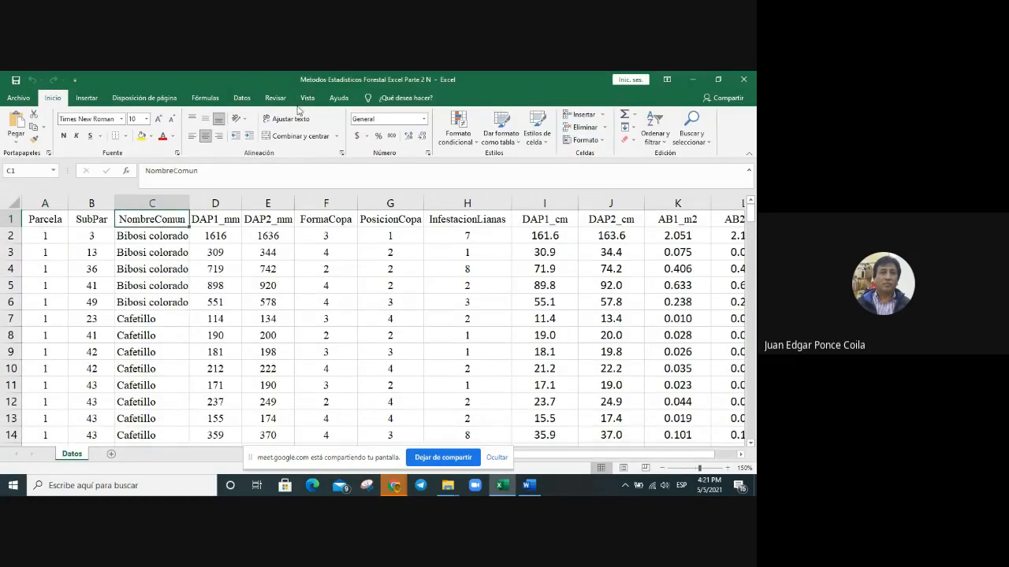
{"action": "left_click", "coordinate": [242, 100]}
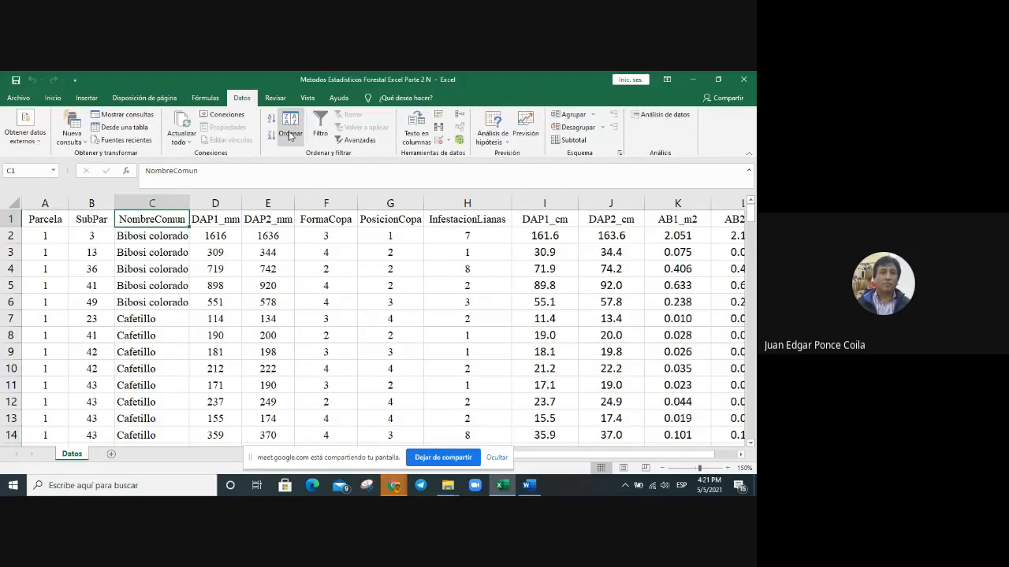
{"action": "left_click", "coordinate": [319, 130]}
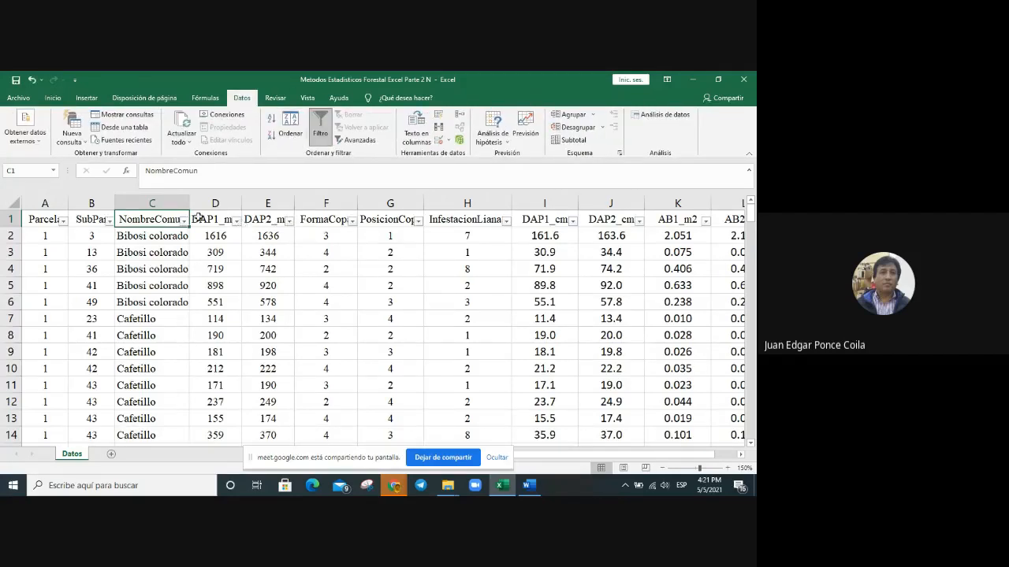
{"action": "left_click", "coordinate": [184, 220]}
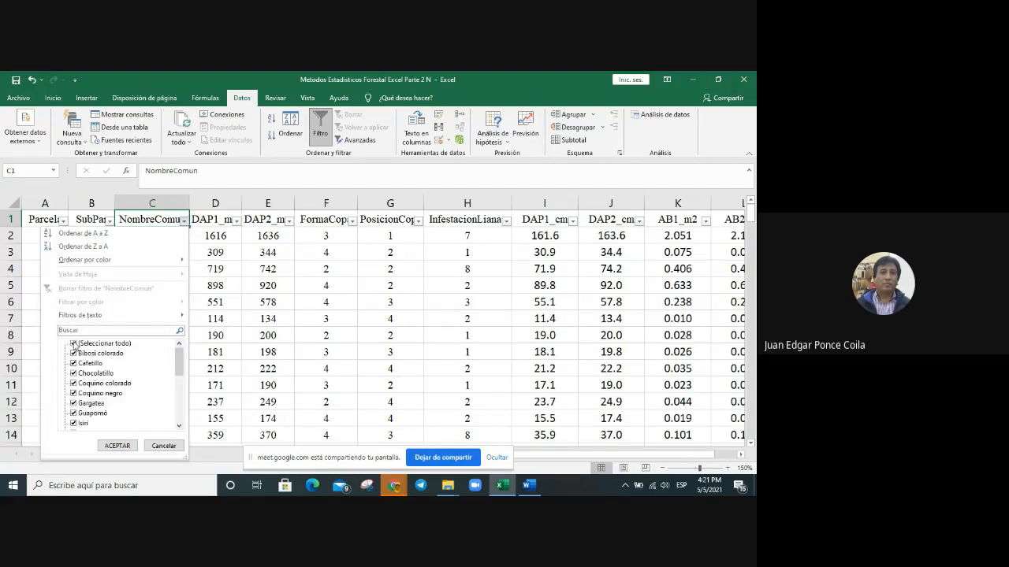
{"action": "left_click", "coordinate": [100, 344]}
{"action": "left_click_drag", "start_coordinate": [179, 353], "coordinate": [179, 400]}
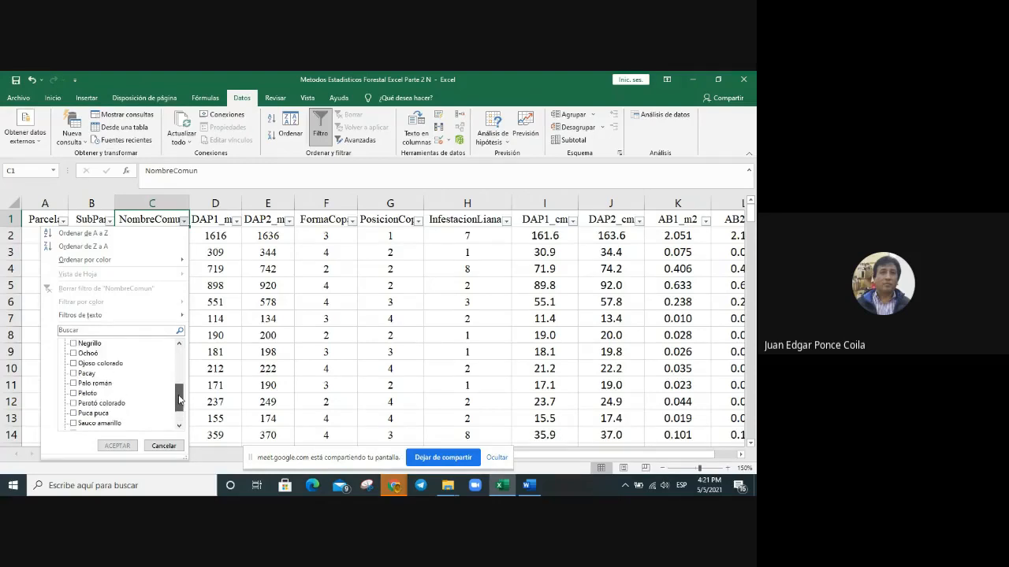
{"action": "left_click", "coordinate": [75, 354]}
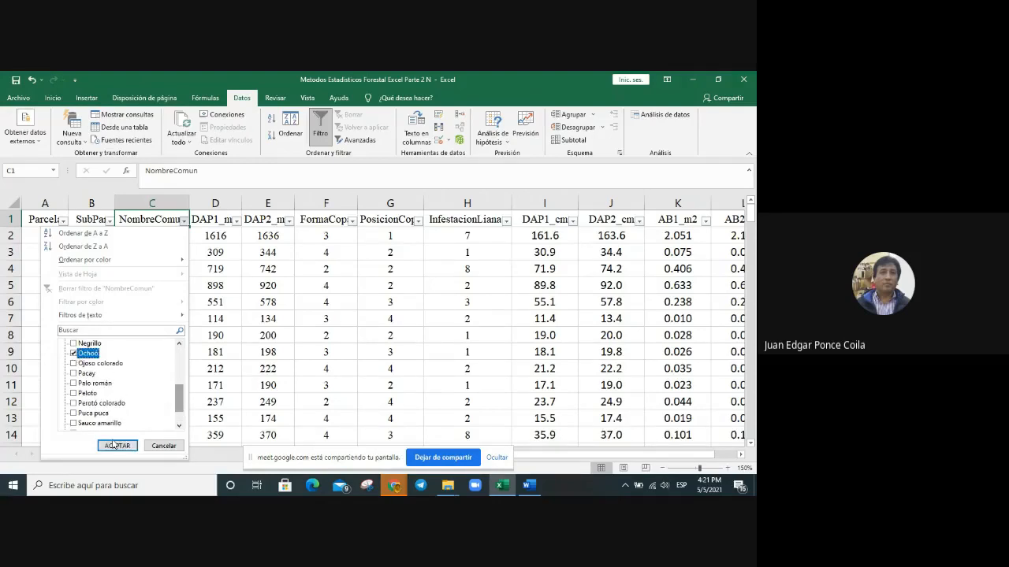
{"action": "left_click", "coordinate": [125, 446]}
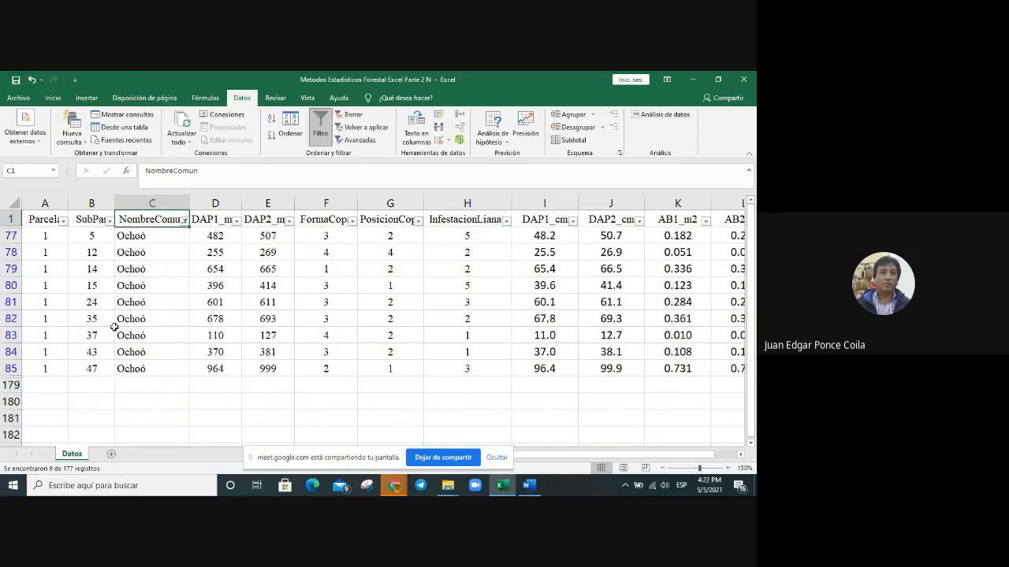
- Fill the Ochoó name from C77 down through C85 to make the filtered NombreComun entries identical
{"action": "left_click", "coordinate": [146, 236]}
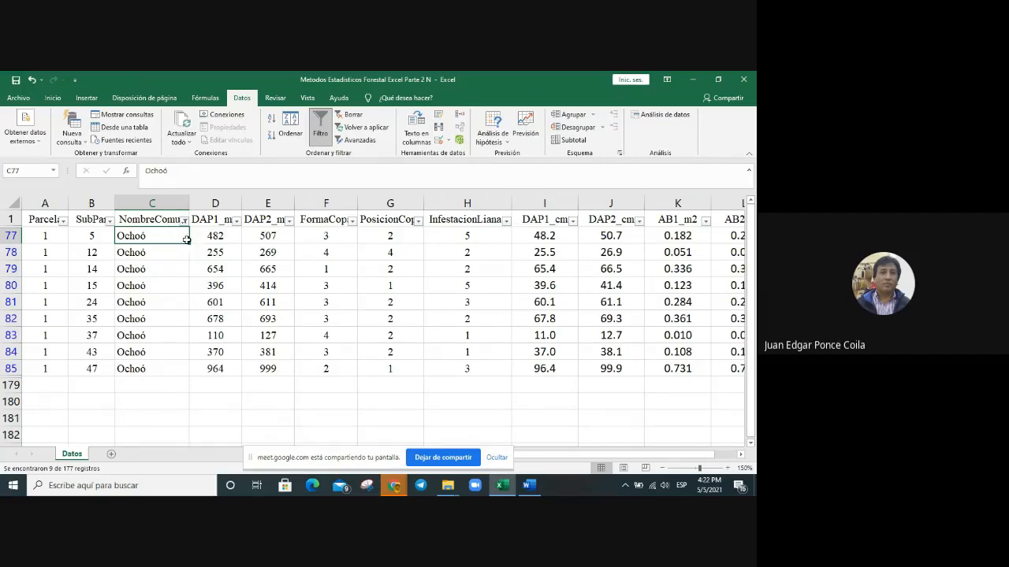
{"action": "left_click_drag", "start_coordinate": [189, 243], "coordinate": [182, 372]}
{"action": "left_click", "coordinate": [156, 344]}
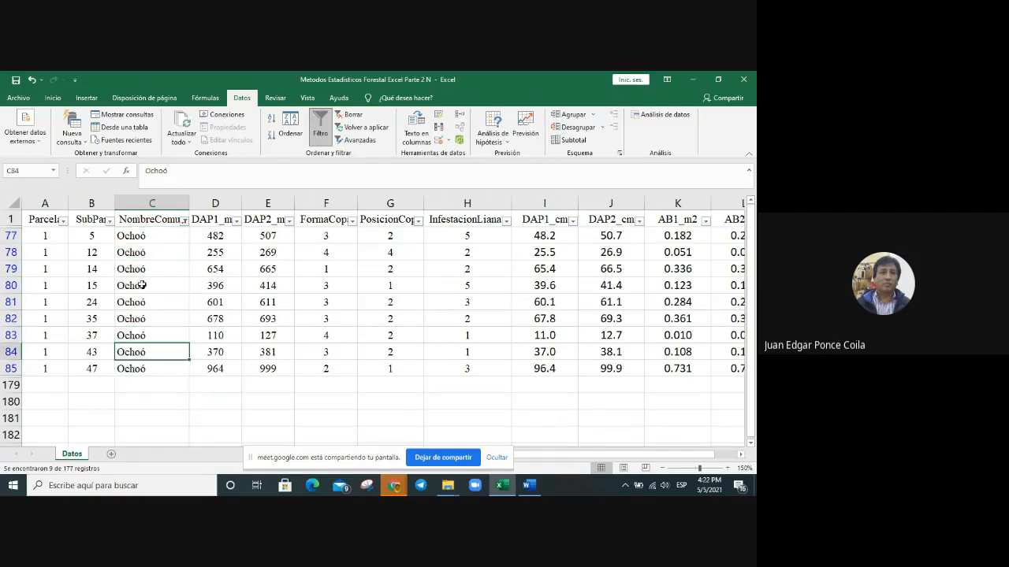
{"action": "left_click", "coordinate": [134, 230]}
{"action": "left_click_drag", "start_coordinate": [190, 242], "coordinate": [181, 376]}
{"action": "left_click", "coordinate": [174, 339]}
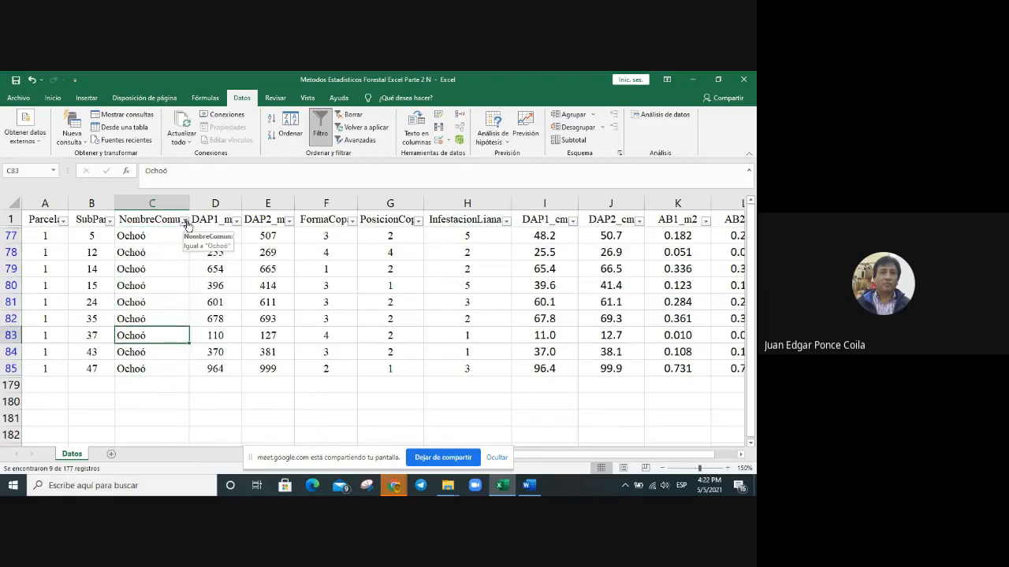
- Select all species again in the NombreComun filter and turn off filtering on the Datos table
{"action": "left_click", "coordinate": [186, 222]}
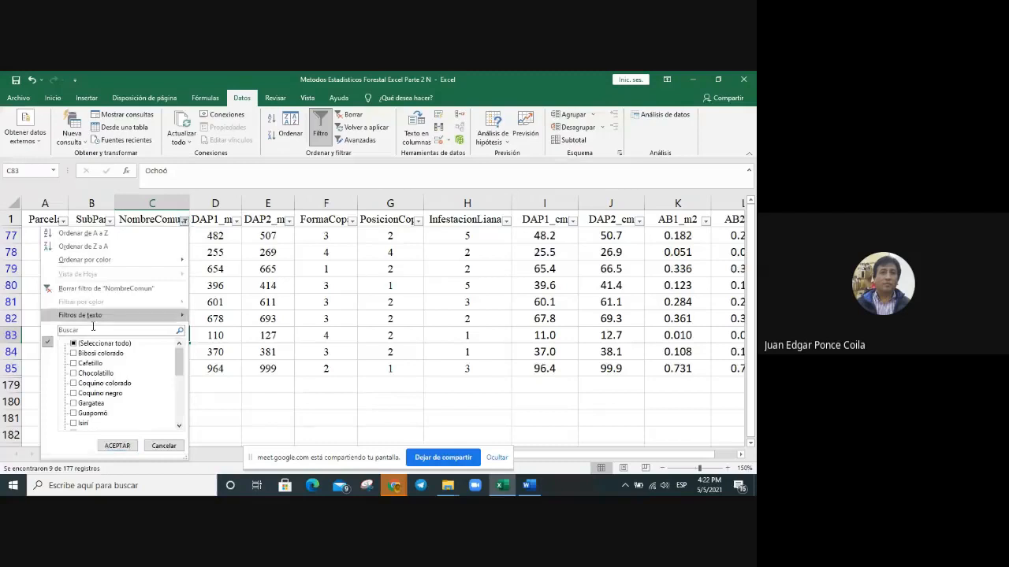
{"action": "left_click", "coordinate": [72, 344]}
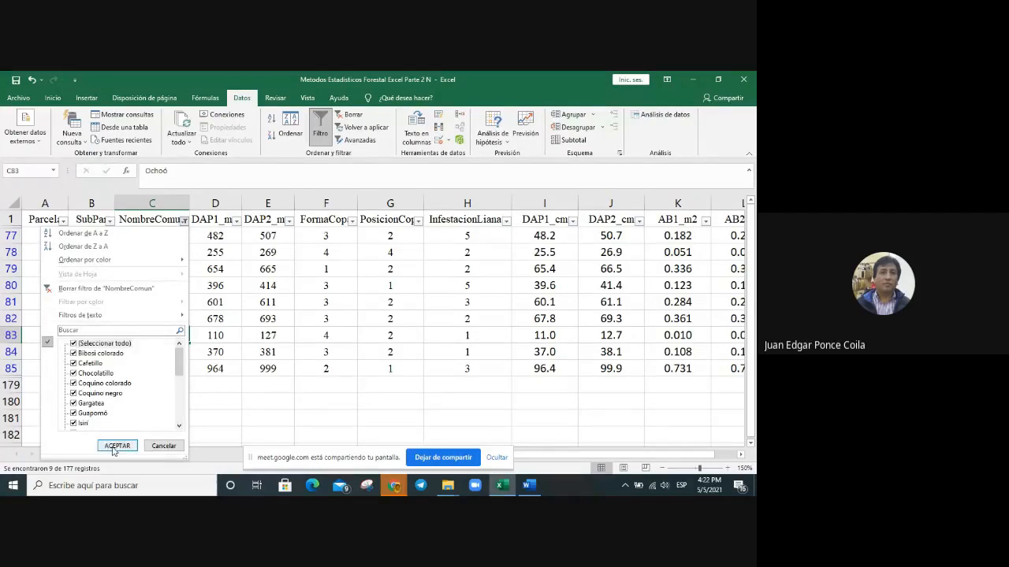
{"action": "left_click", "coordinate": [115, 447]}
{"action": "left_click", "coordinate": [152, 220]}
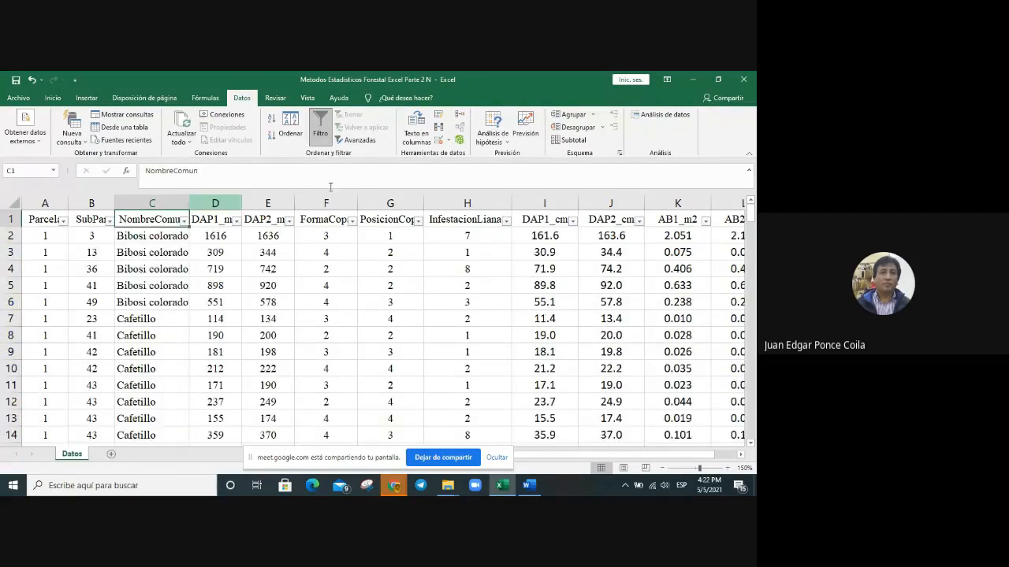
{"action": "left_click", "coordinate": [328, 141]}
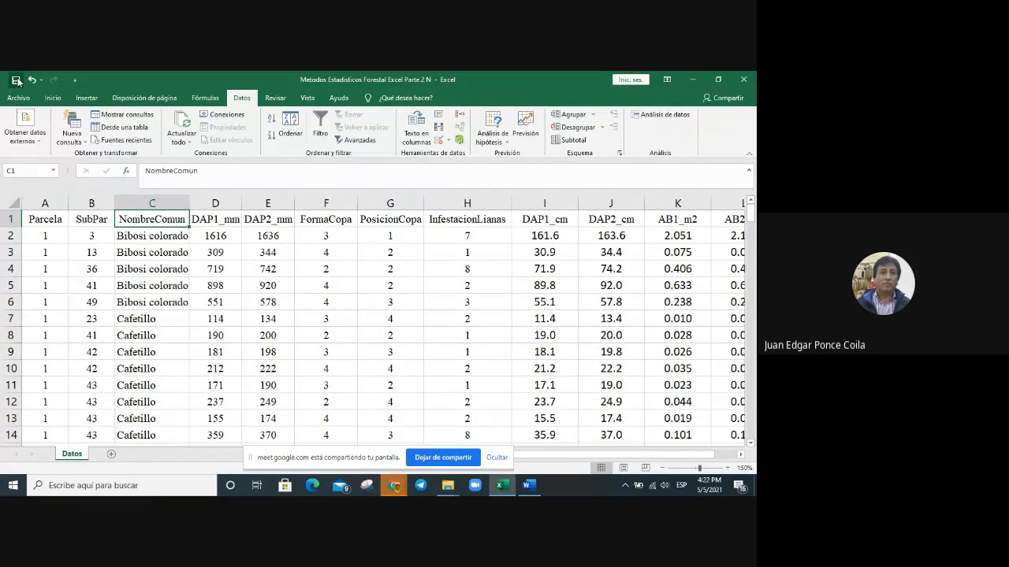
- Create a pivot table from the Datos range A1:L178 on a new worksheet with NombreComun as row labels
{"action": "left_click", "coordinate": [81, 99]}
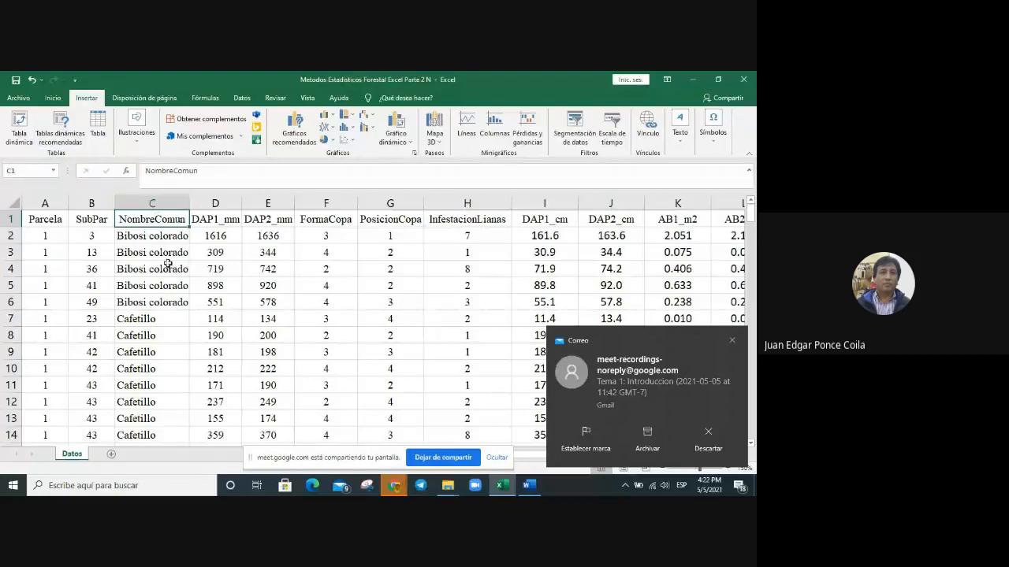
{"action": "left_click", "coordinate": [17, 126]}
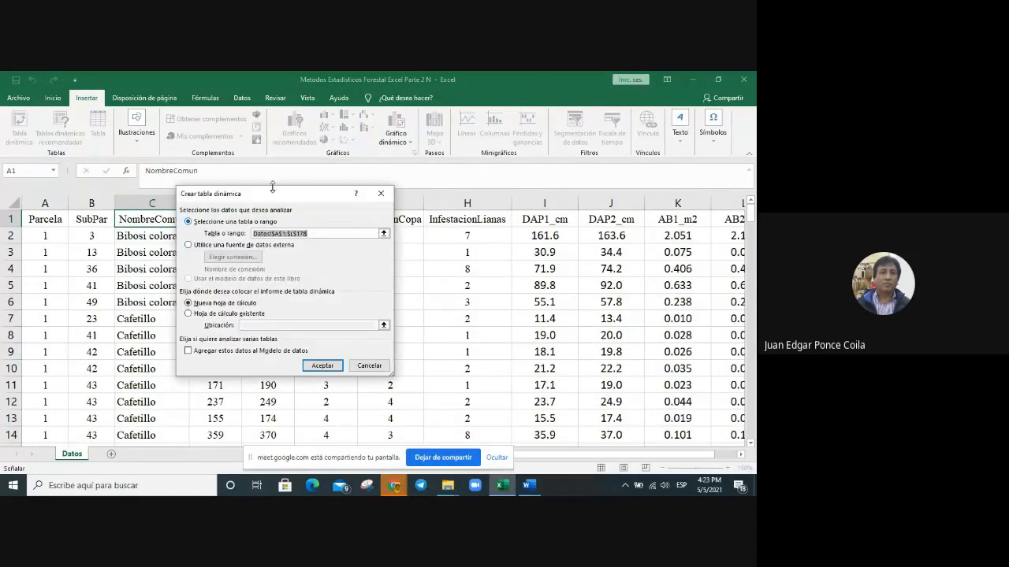
{"action": "left_click", "coordinate": [323, 365]}
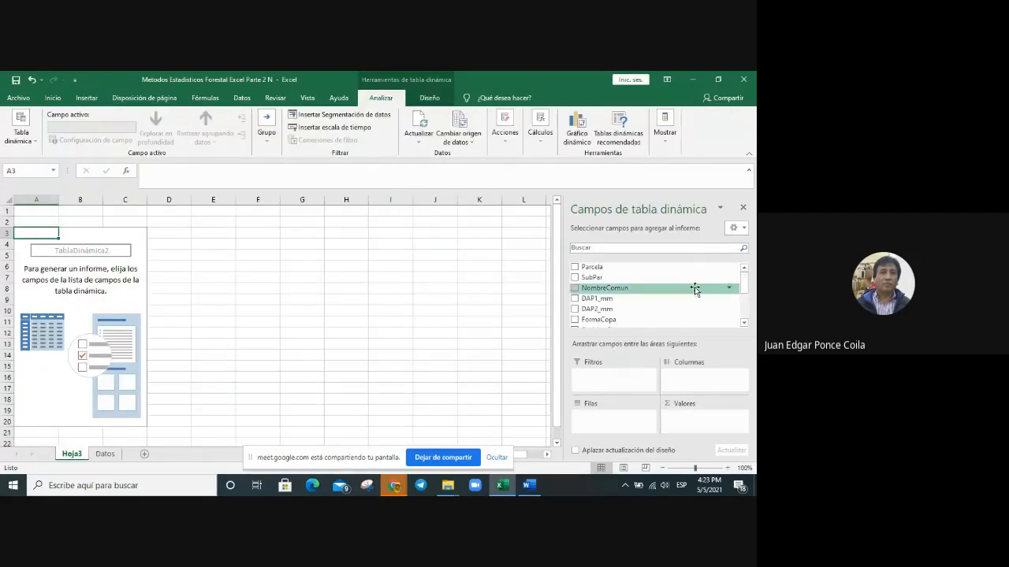
{"action": "right_click", "coordinate": [695, 289]}
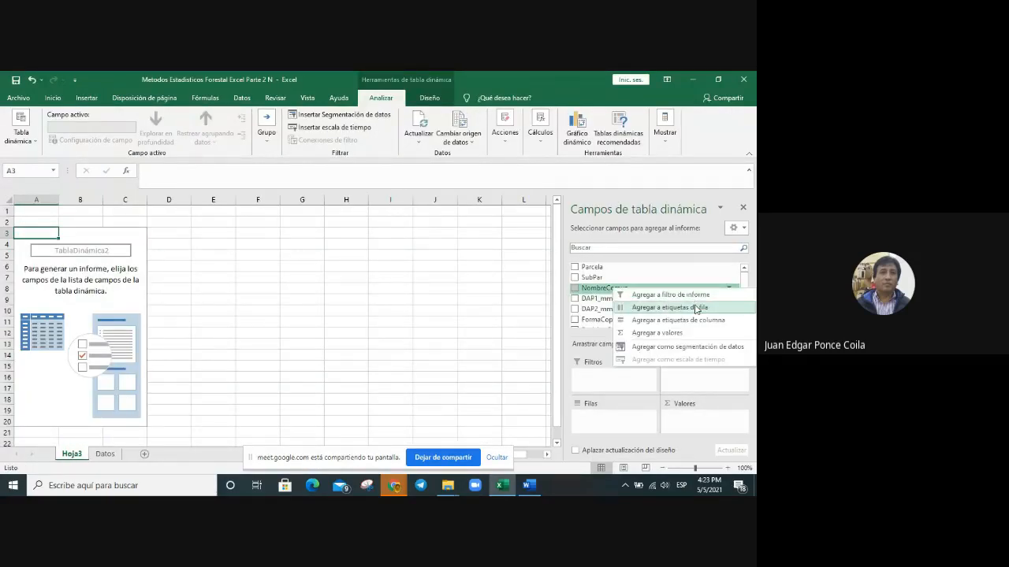
{"action": "left_click", "coordinate": [701, 307]}
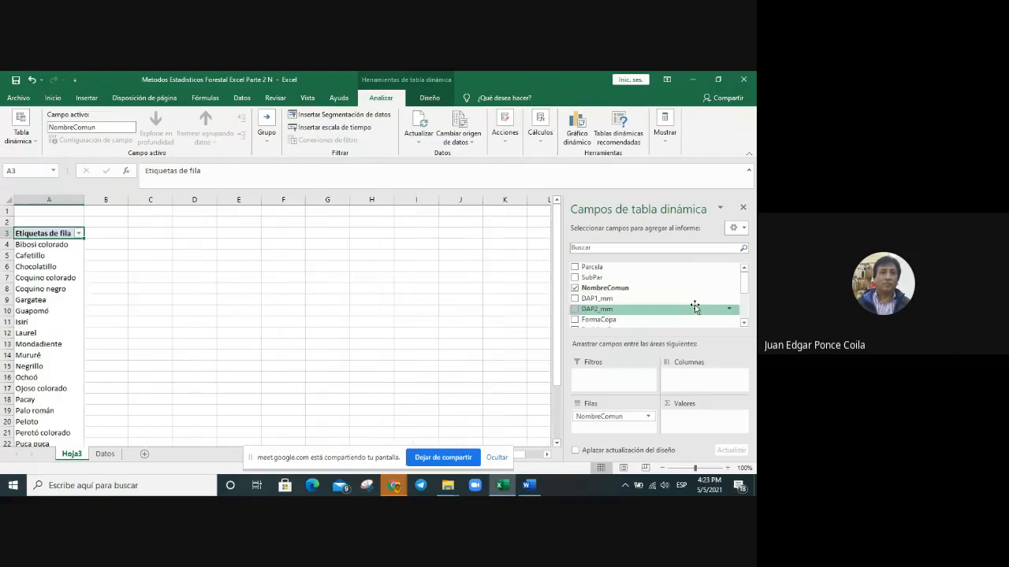
{"action": "left_click", "coordinate": [44, 377]}
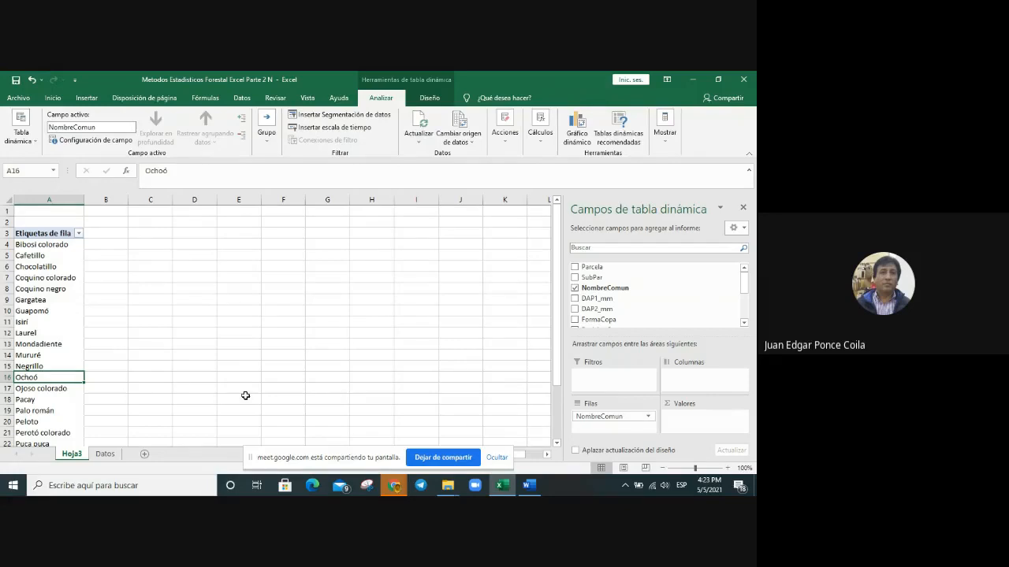
{"action": "left_click", "coordinate": [132, 377]}
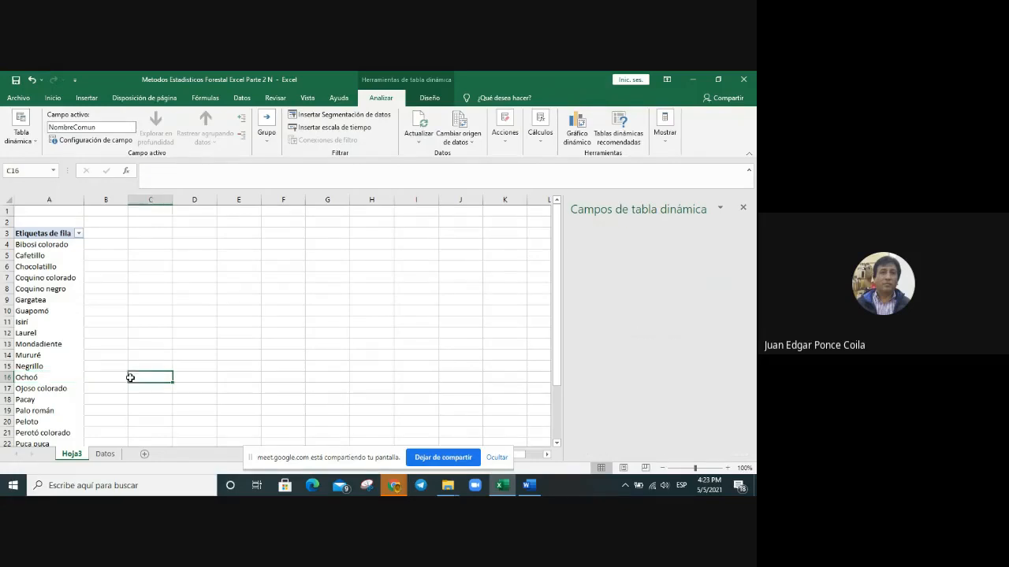
{"action": "left_click", "coordinate": [55, 376]}
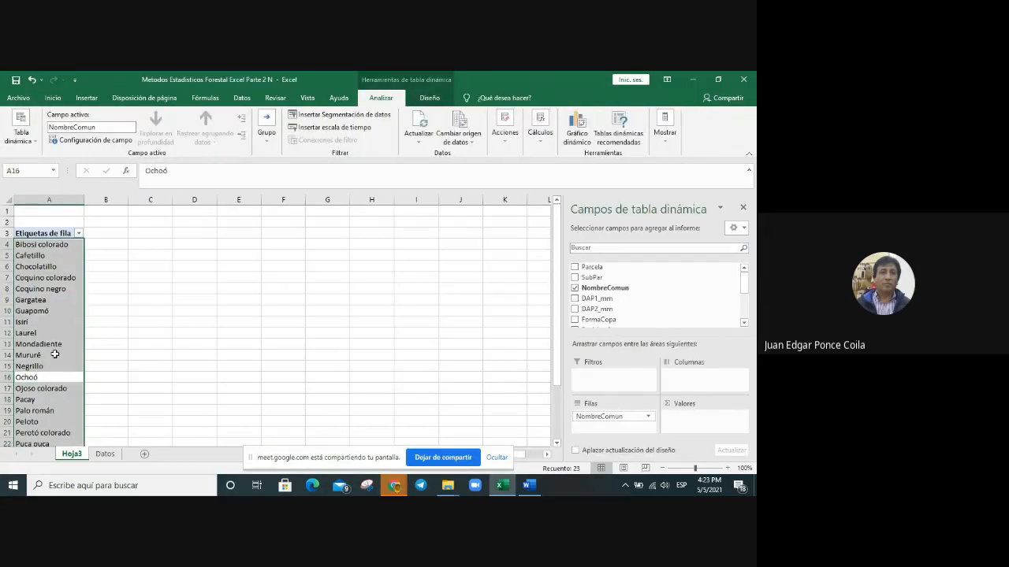
{"action": "left_click", "coordinate": [276, 323]}
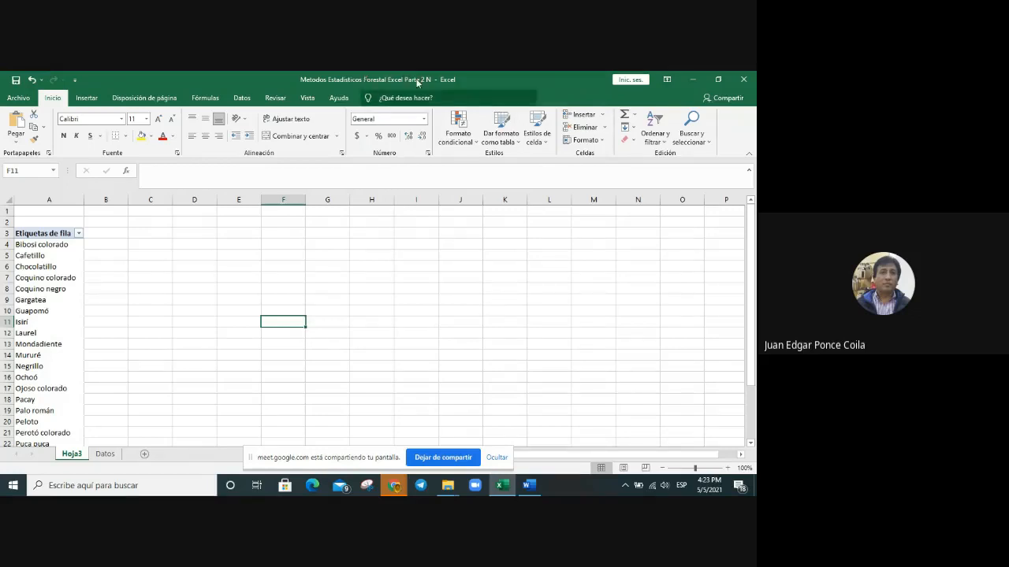
- Add the DAP1_cm field to the pivot table's values
{"action": "left_click", "coordinate": [60, 313]}
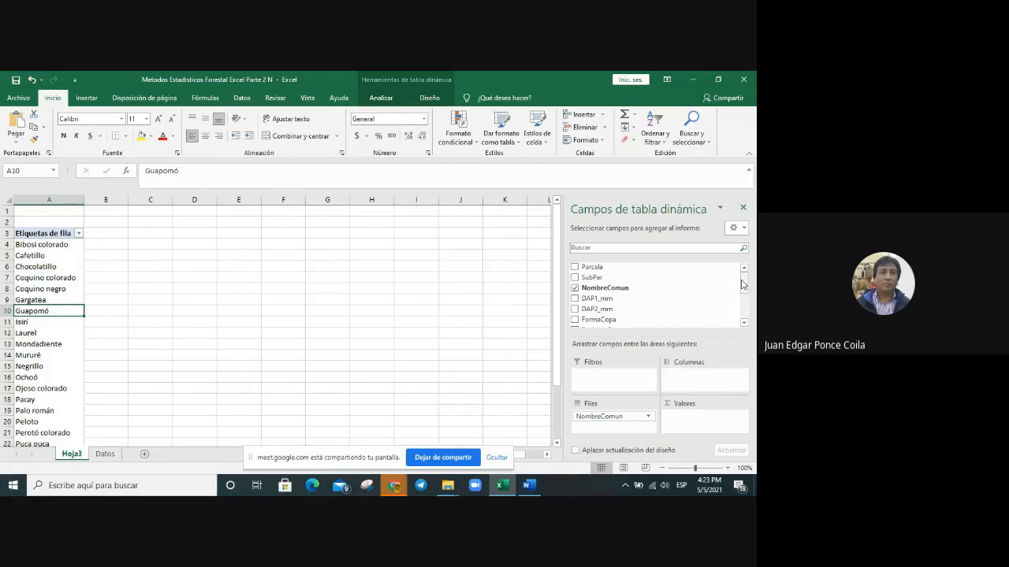
{"action": "left_click_drag", "start_coordinate": [745, 282], "coordinate": [746, 288]}
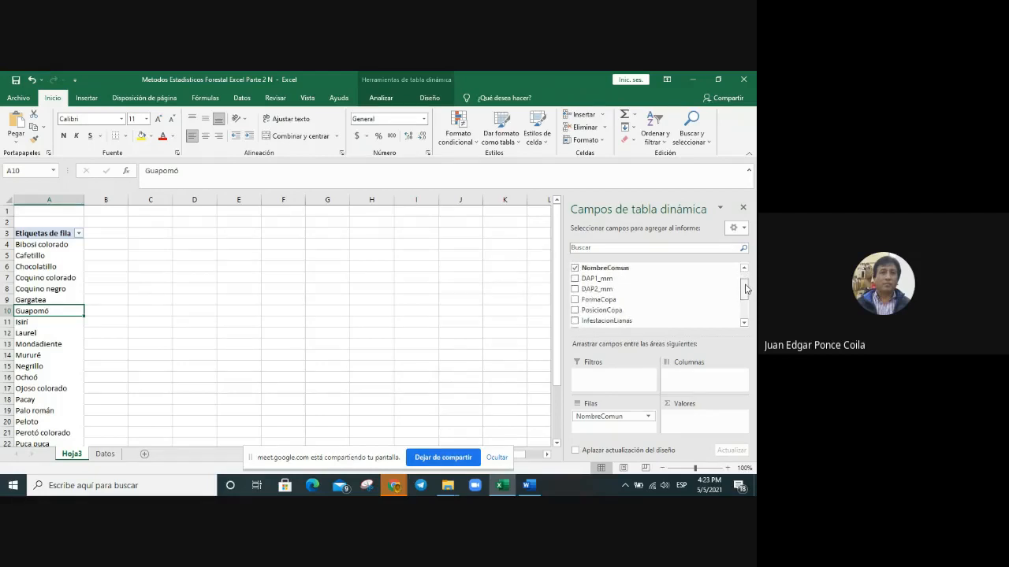
{"action": "right_click", "coordinate": [647, 278]}
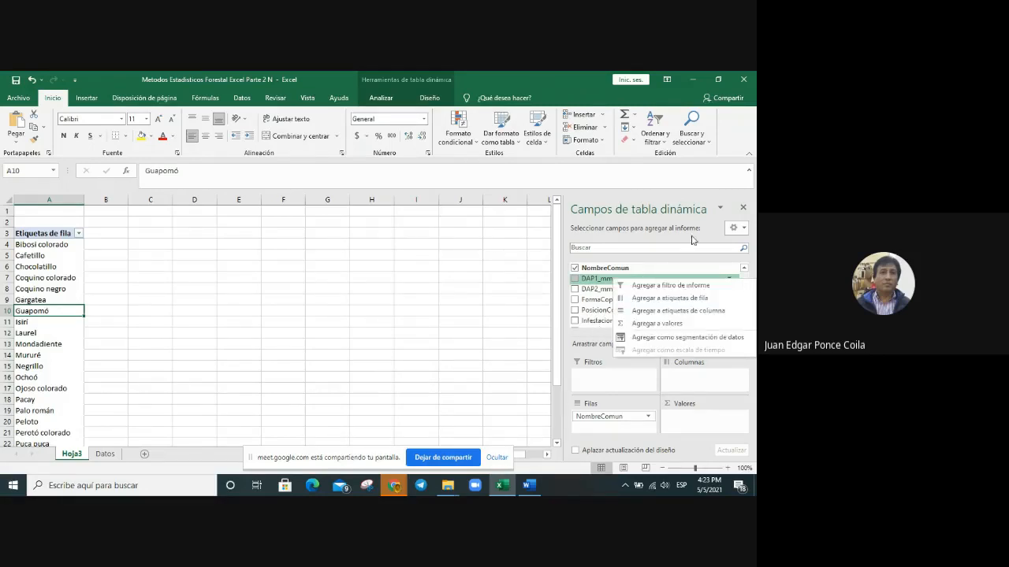
{"action": "left_click", "coordinate": [679, 258]}
{"action": "left_click_drag", "start_coordinate": [745, 292], "coordinate": [746, 305]}
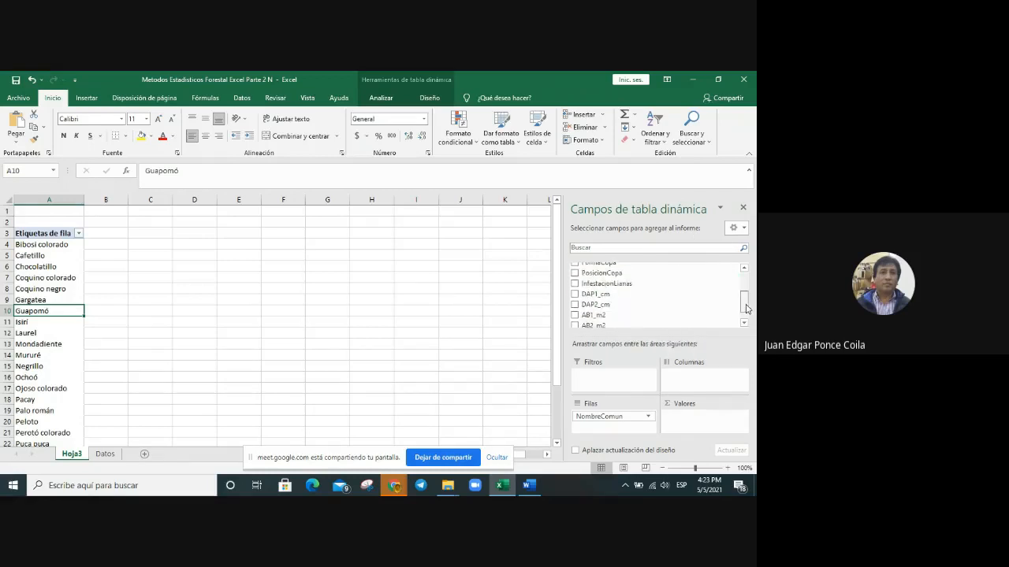
{"action": "right_click", "coordinate": [609, 296]}
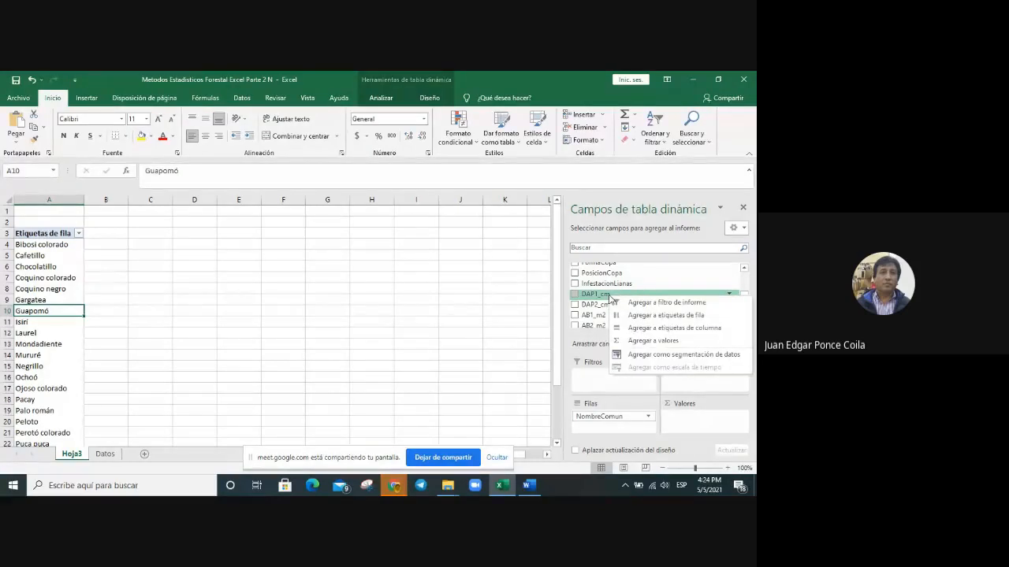
{"action": "left_click", "coordinate": [675, 341]}
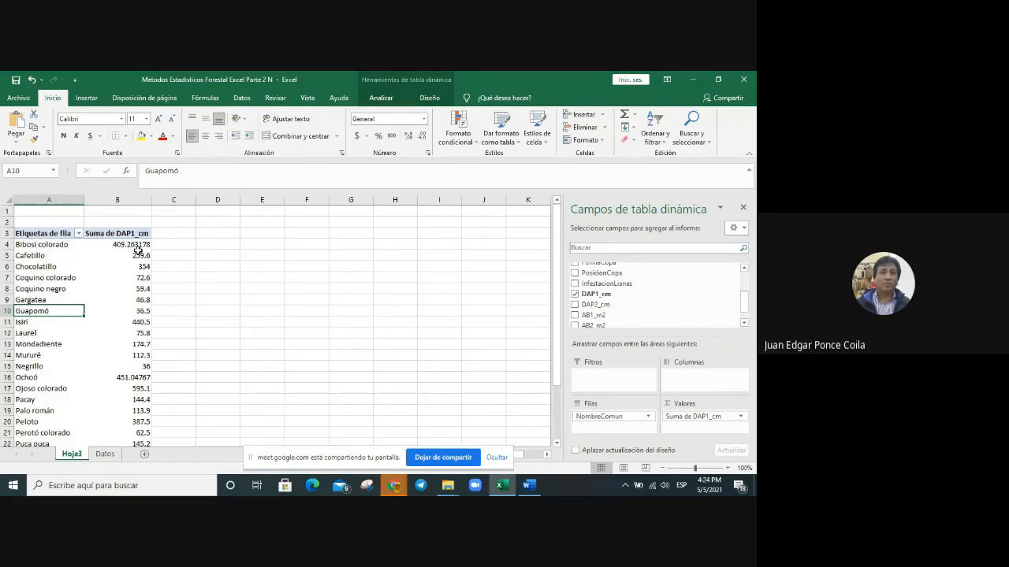
- Summarize DAP1_cm by average (Promedio) in the pivot table and format it as Número with 1 decimal place
{"action": "left_click", "coordinate": [138, 245]}
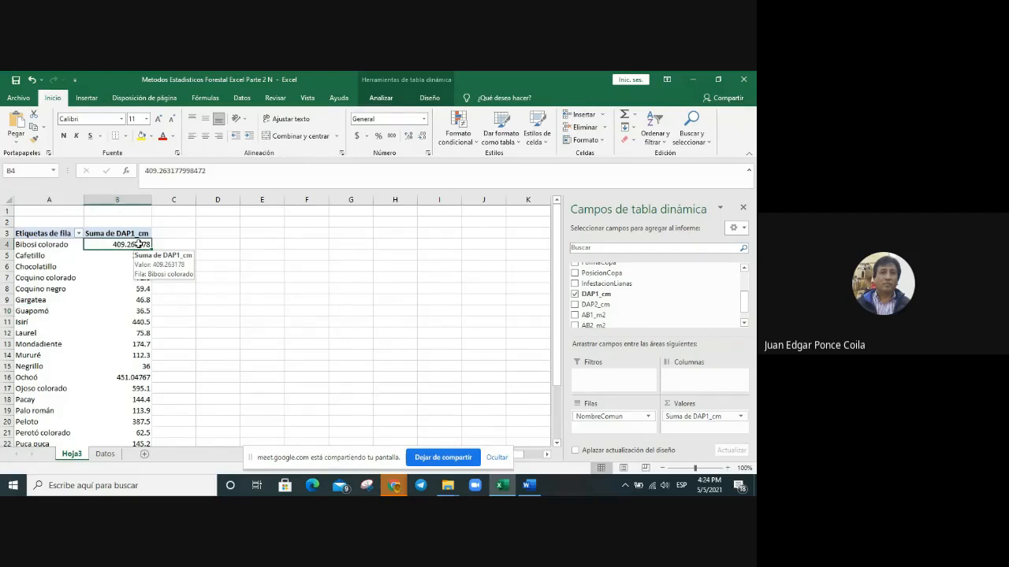
{"action": "right_click", "coordinate": [139, 246]}
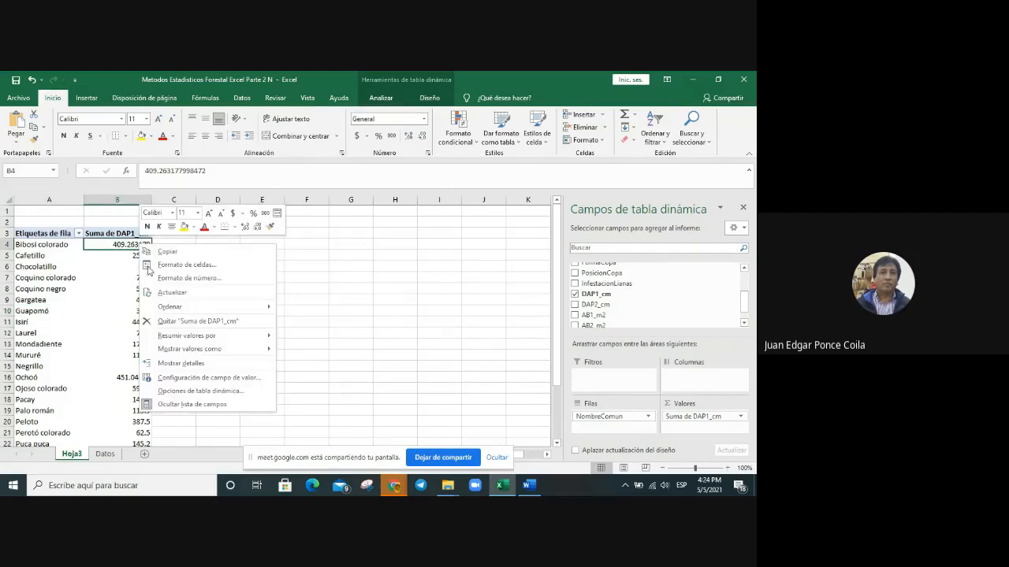
{"action": "left_click", "coordinate": [223, 376]}
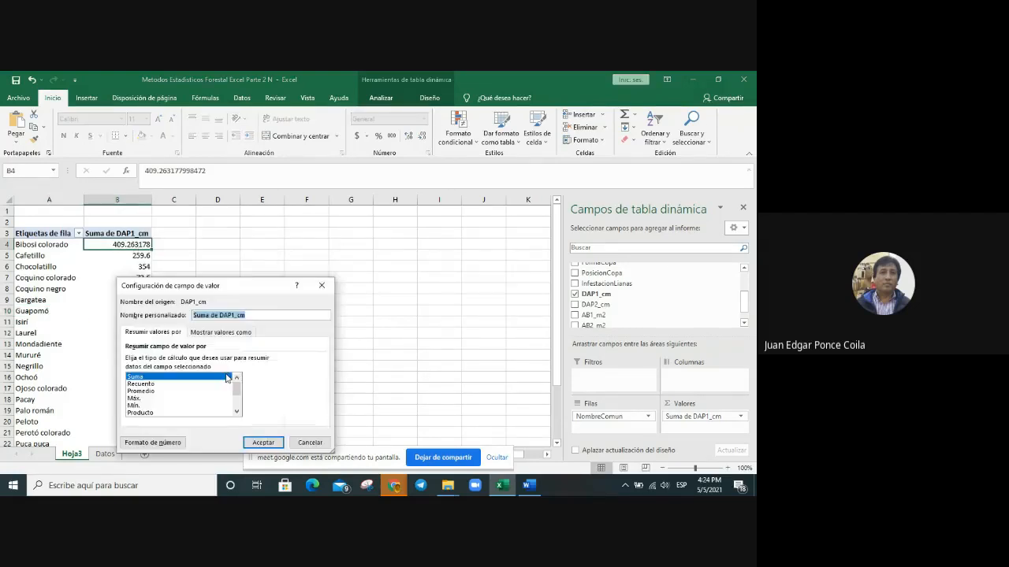
{"action": "left_click", "coordinate": [149, 392]}
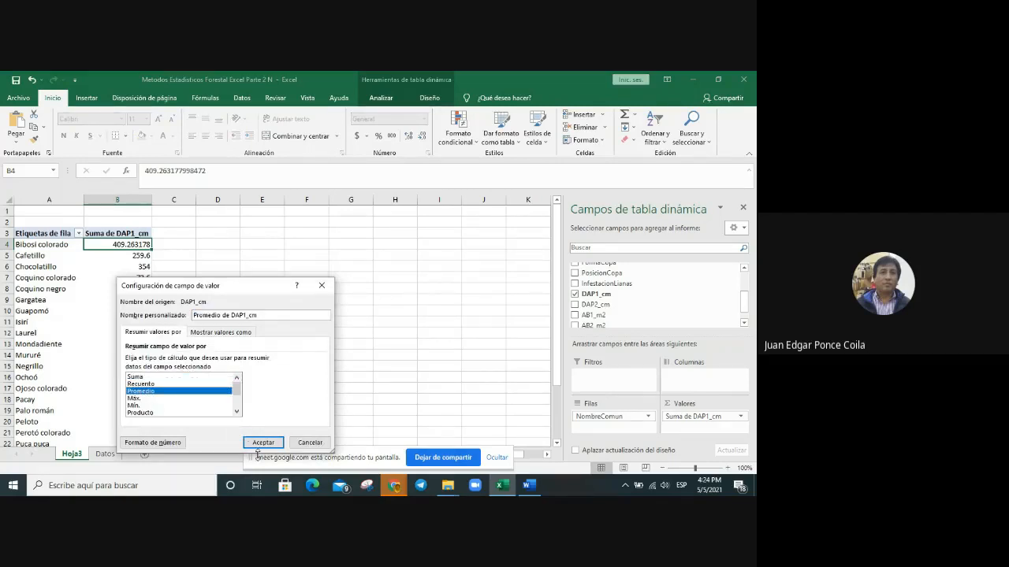
{"action": "left_click", "coordinate": [152, 445]}
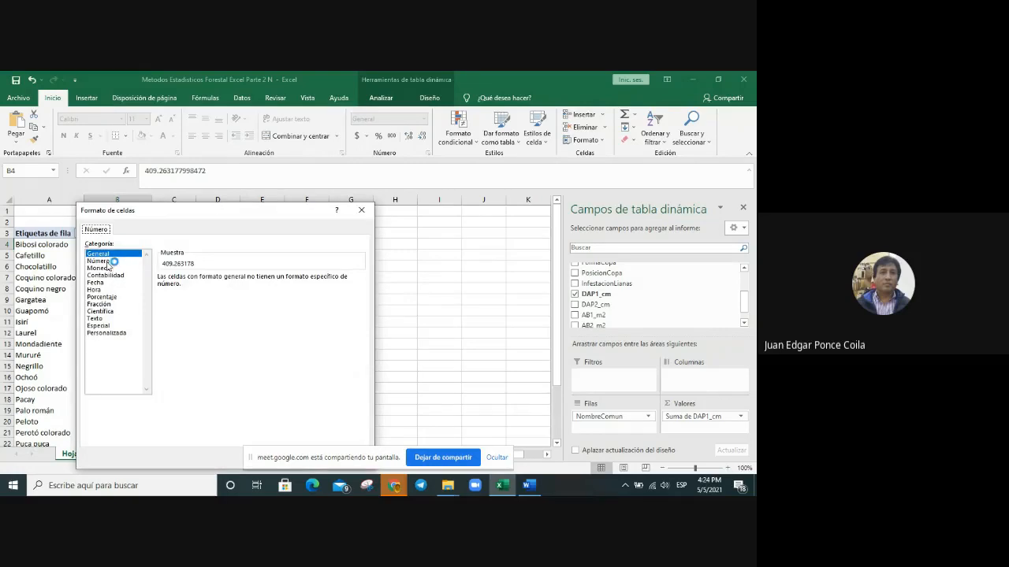
{"action": "left_click", "coordinate": [111, 262]}
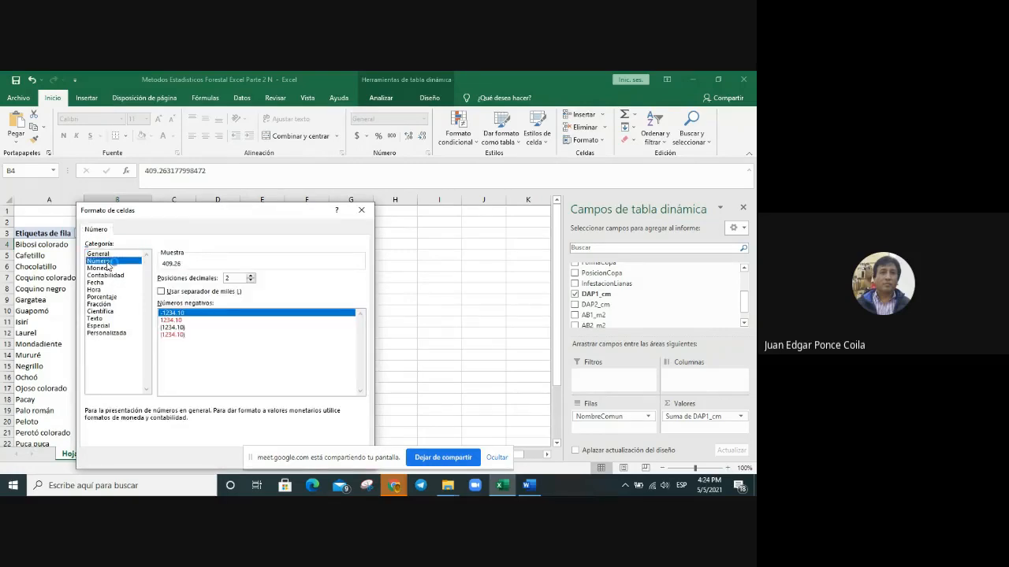
{"action": "left_click", "coordinate": [251, 281]}
{"action": "key", "text": "Return"}
{"action": "left_click", "coordinate": [267, 446]}
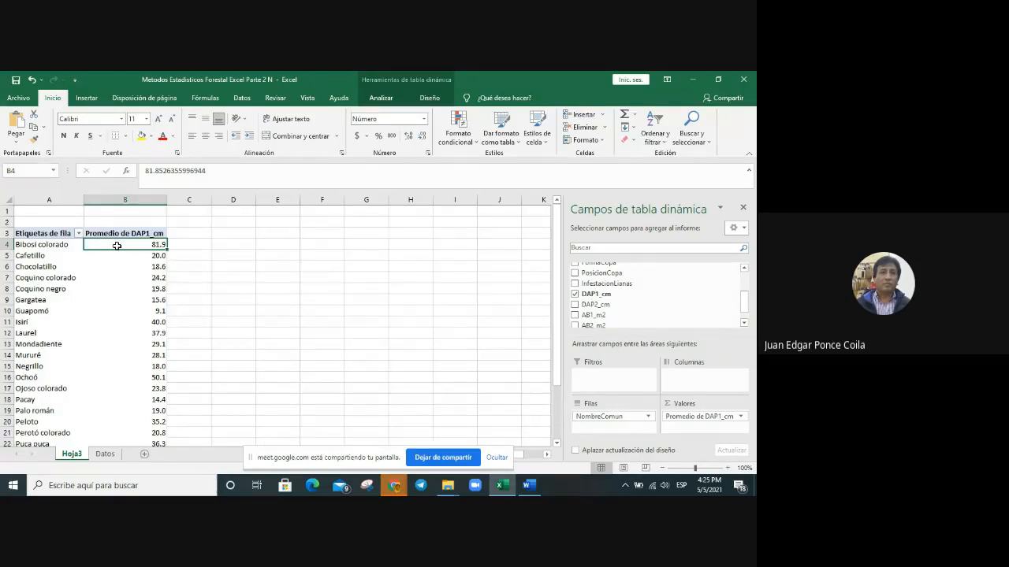
- Center the average DAP1_cm values in B4:B27, including the grand total
{"action": "mouse_move", "coordinate": [119, 247]}
{"action": "key", "text": "ctrl+shift+End"}
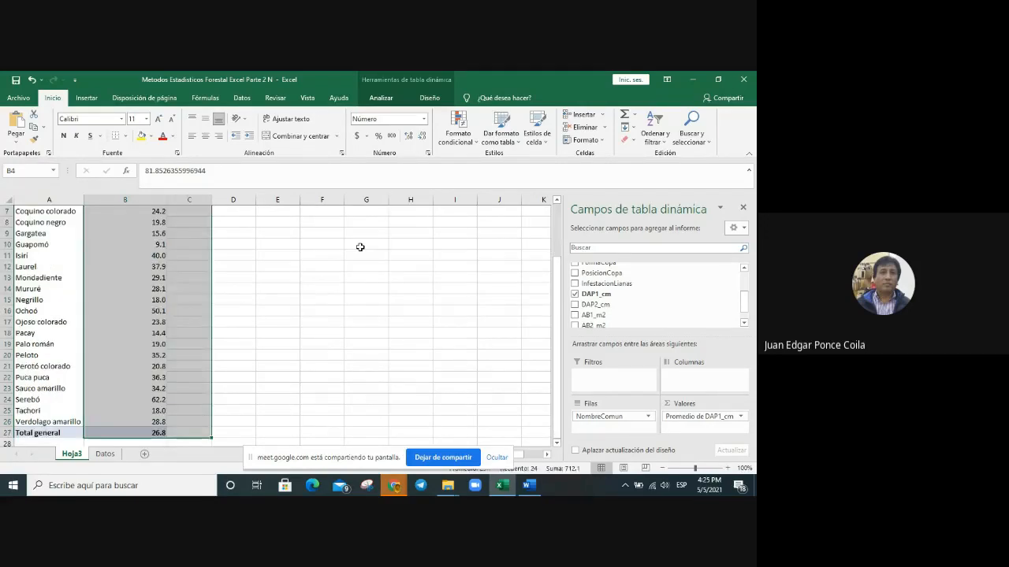
{"action": "key", "text": "shift+Left"}
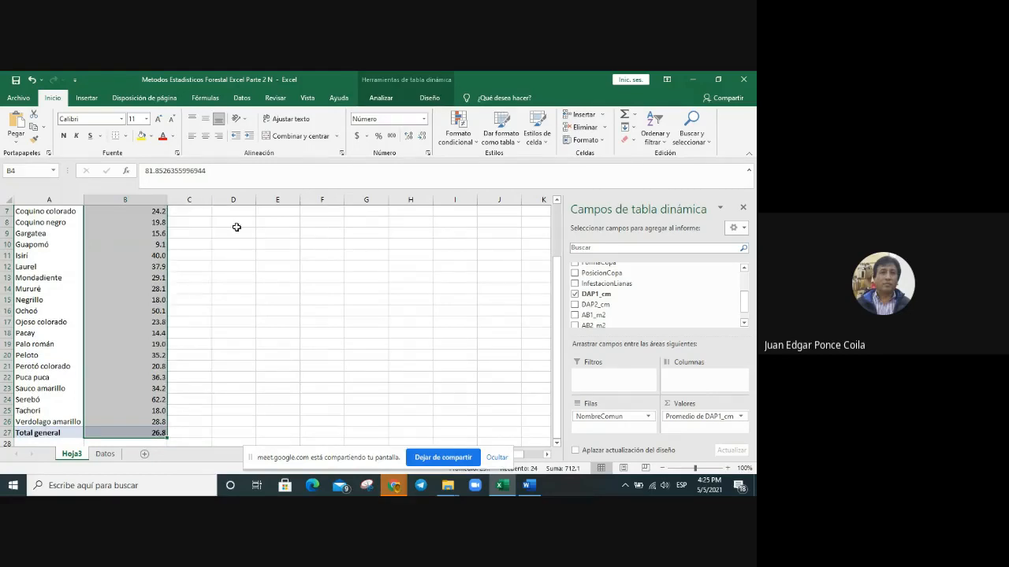
{"action": "left_click", "coordinate": [205, 135]}
{"action": "scroll", "coordinate": [254, 293], "scroll_direction": "up", "scroll_amount": 2}
{"action": "left_click", "coordinate": [289, 335]}
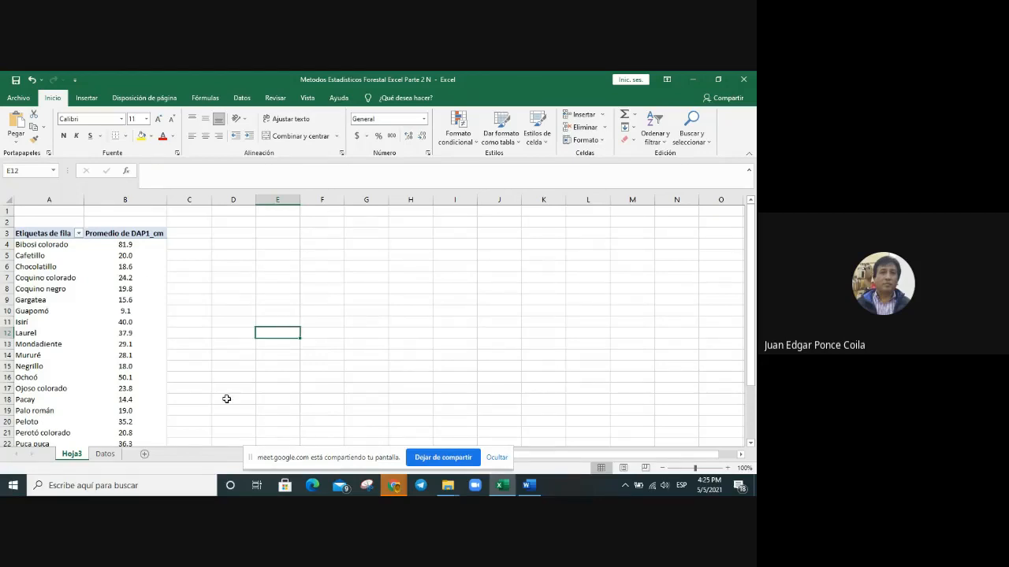
- Add the DAP2_cm field to the pivot table's values beside the DAP1_cm averages
{"action": "left_click", "coordinate": [92, 322]}
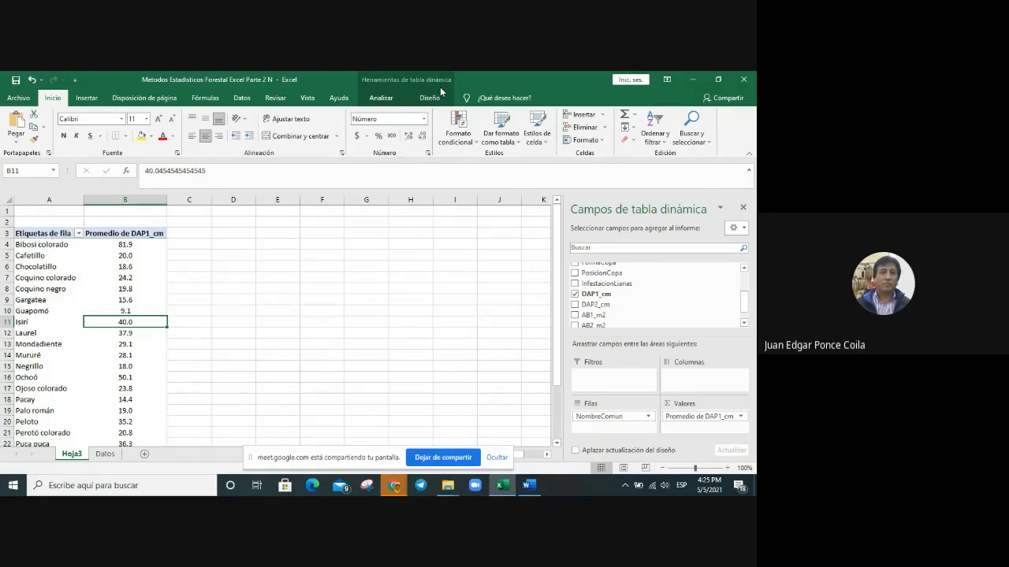
{"action": "right_click", "coordinate": [684, 306]}
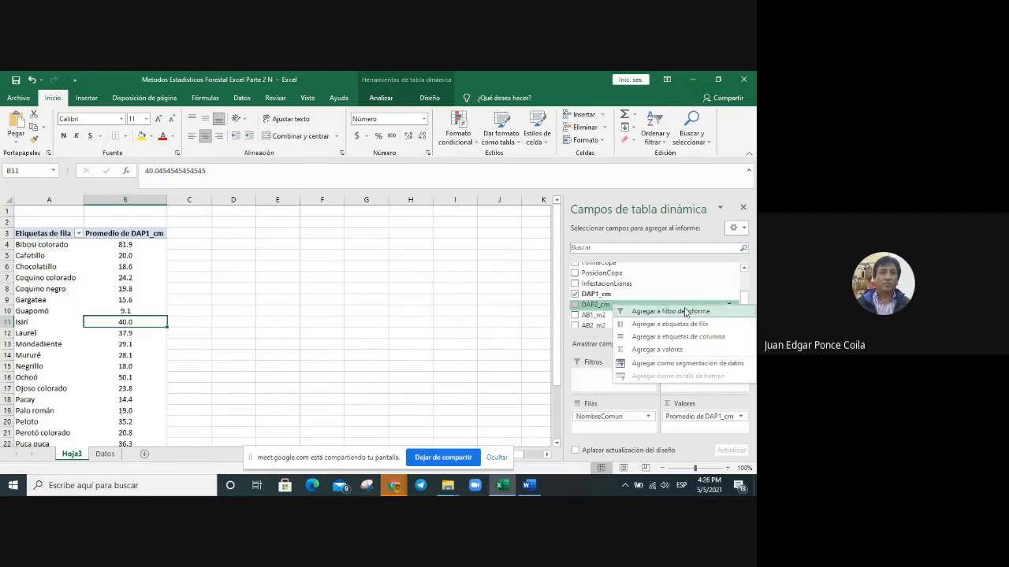
{"action": "left_click", "coordinate": [682, 350]}
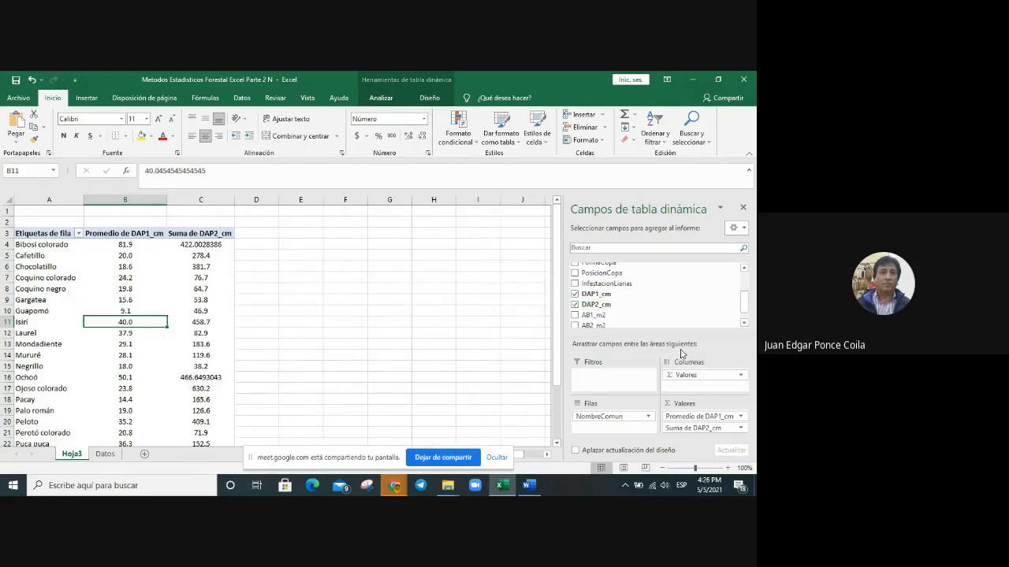
- Summarize DAP2_cm by average (Promedio) in the pivot table and format it as Número with 1 decimal place
{"action": "left_click", "coordinate": [201, 247]}
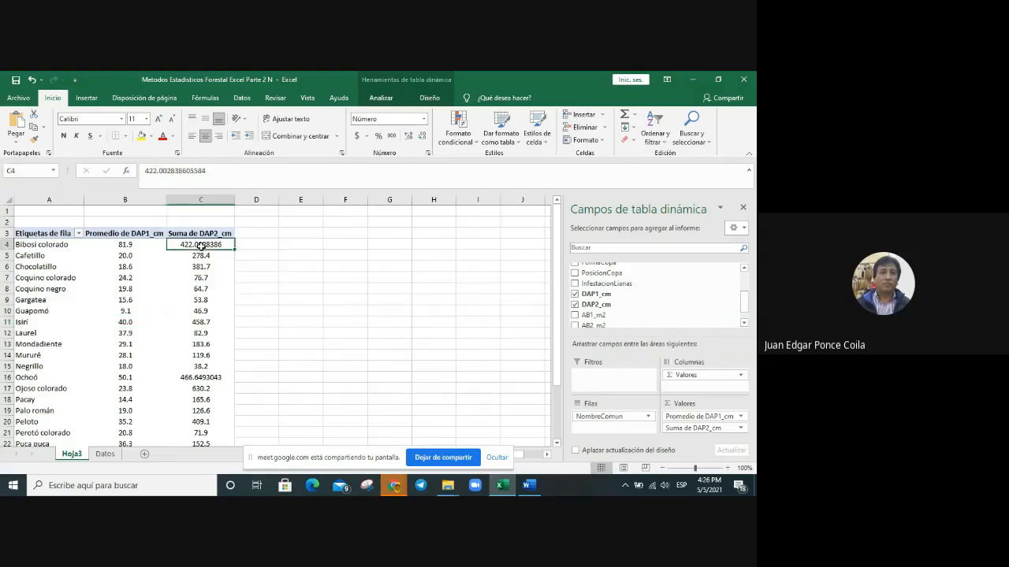
{"action": "right_click", "coordinate": [201, 247]}
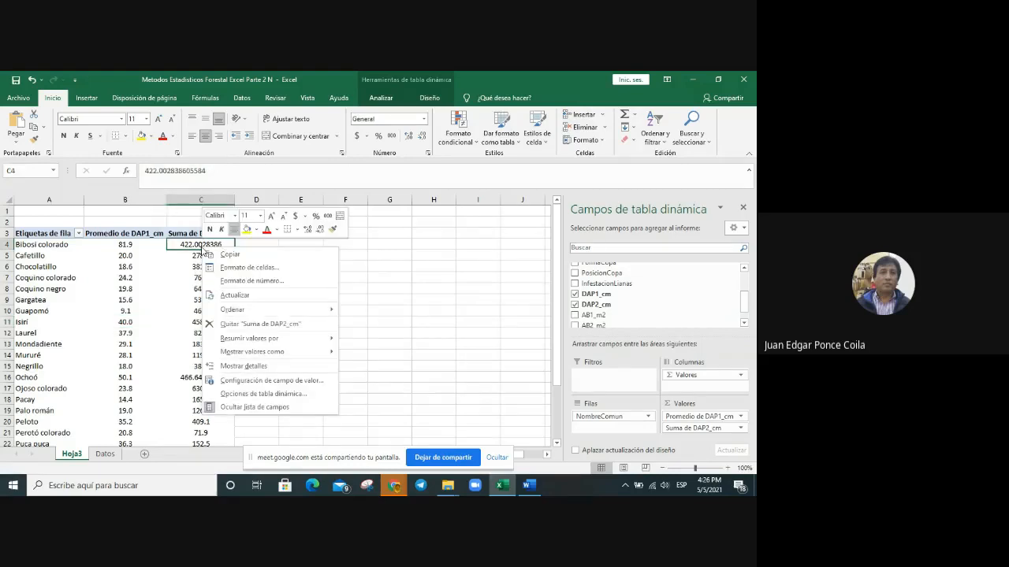
{"action": "left_click", "coordinate": [265, 382]}
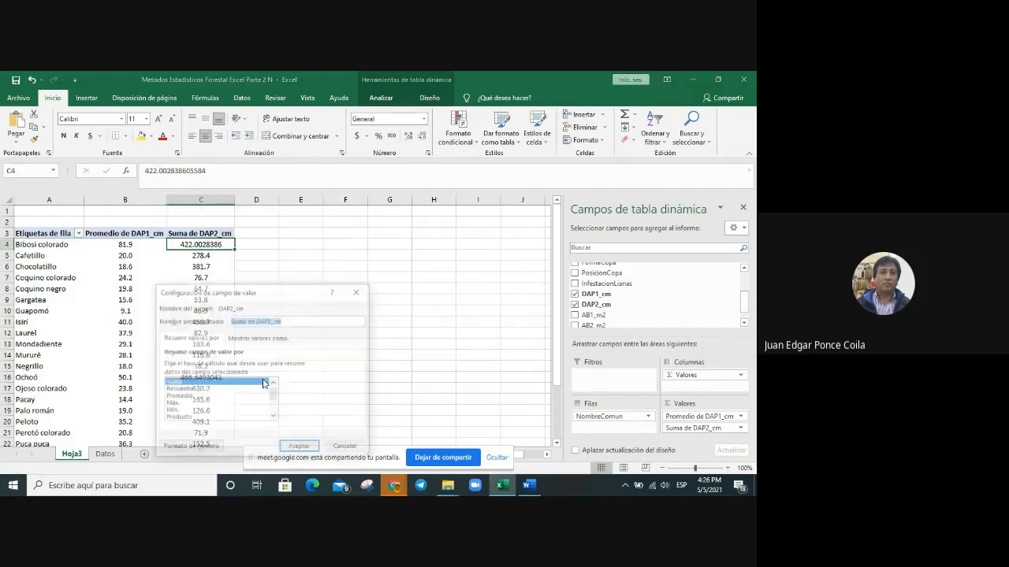
{"action": "left_click", "coordinate": [193, 397]}
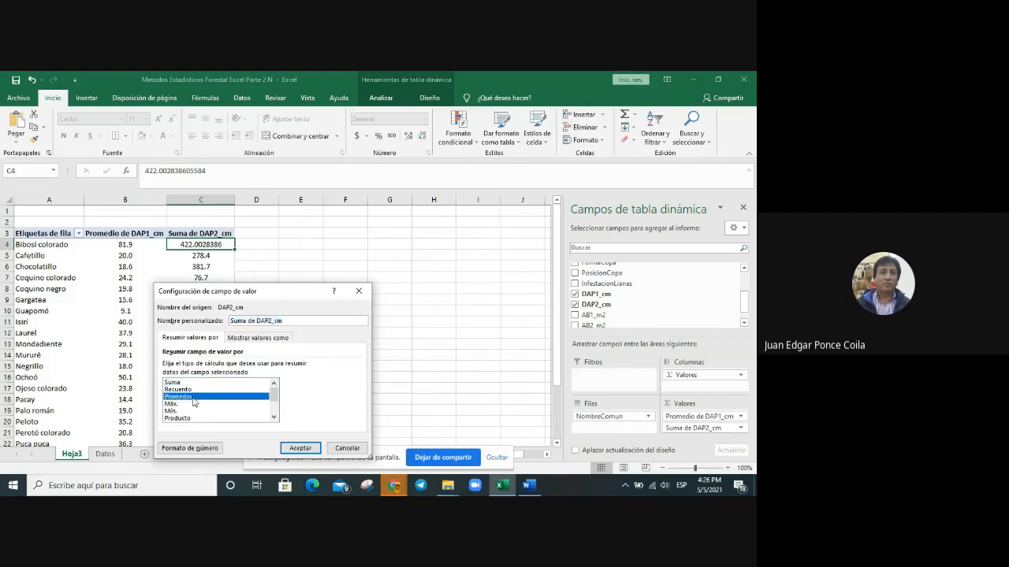
{"action": "left_click", "coordinate": [189, 448]}
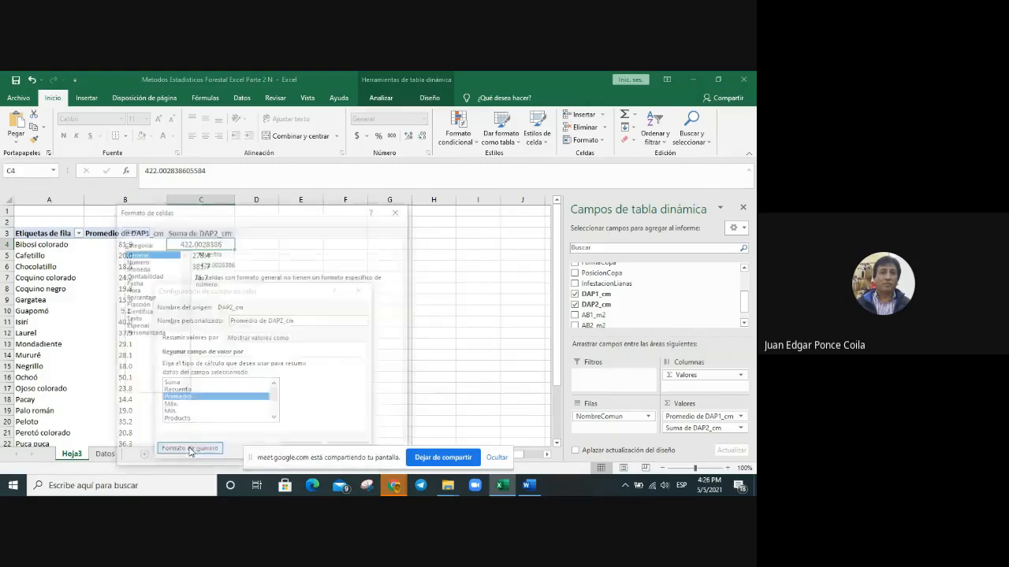
{"action": "left_click", "coordinate": [145, 262]}
{"action": "left_click", "coordinate": [289, 281]}
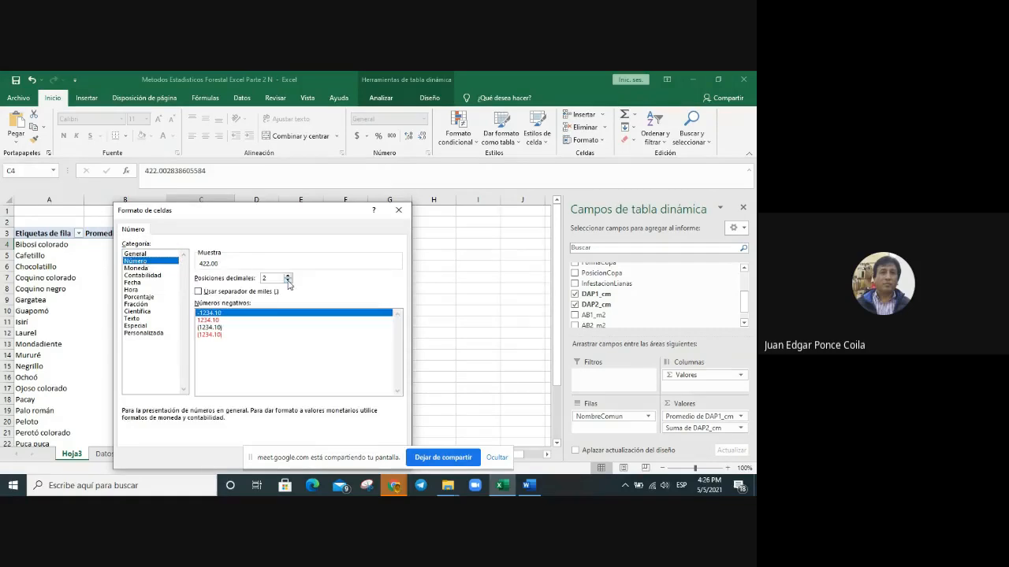
{"action": "mouse_move", "coordinate": [439, 486]}
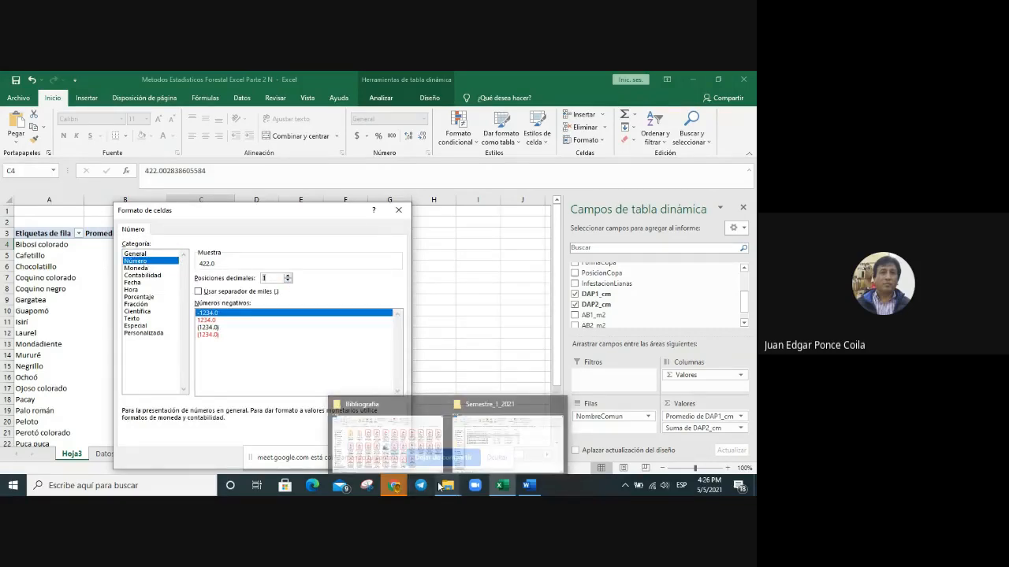
{"action": "key", "text": "Return"}
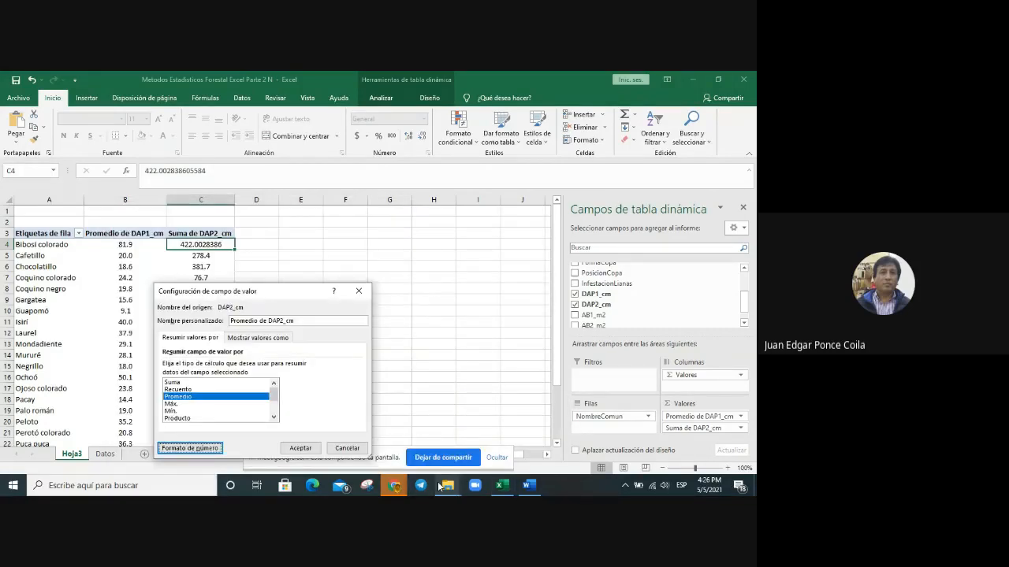
{"action": "left_click", "coordinate": [300, 447]}
{"action": "left_click", "coordinate": [244, 333]}
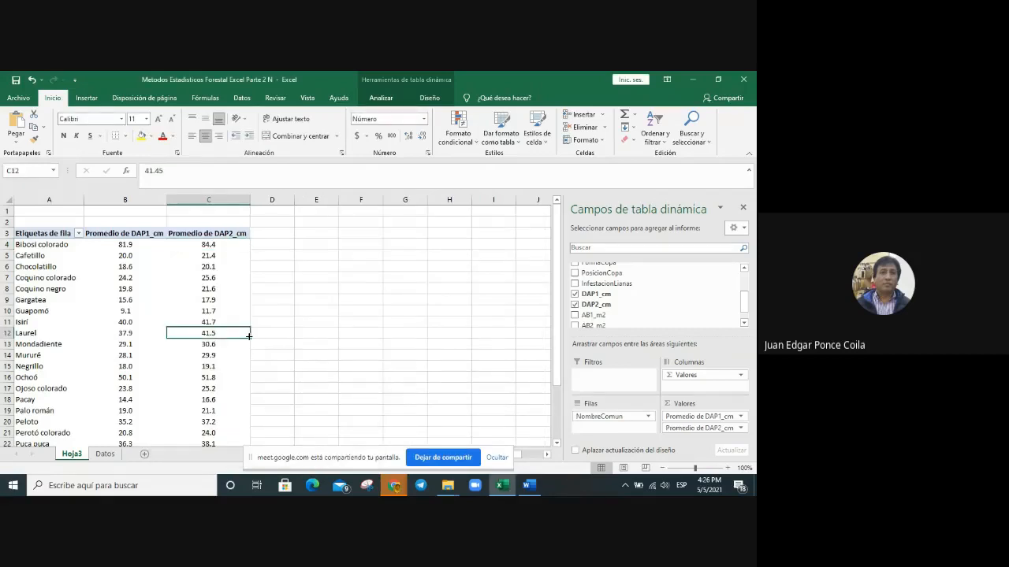
{"action": "left_click", "coordinate": [119, 234]}
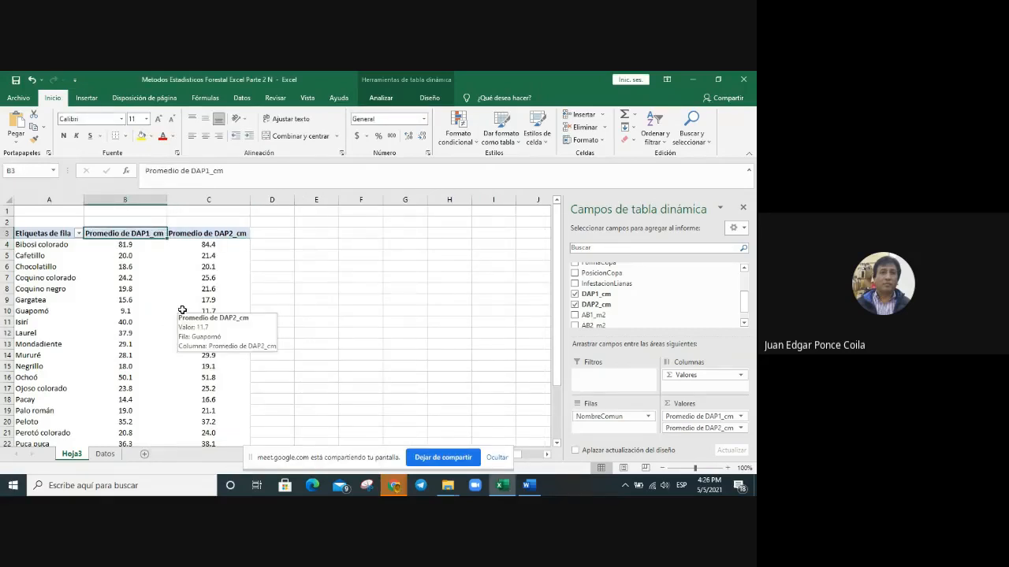
{"action": "left_click", "coordinate": [230, 234]}
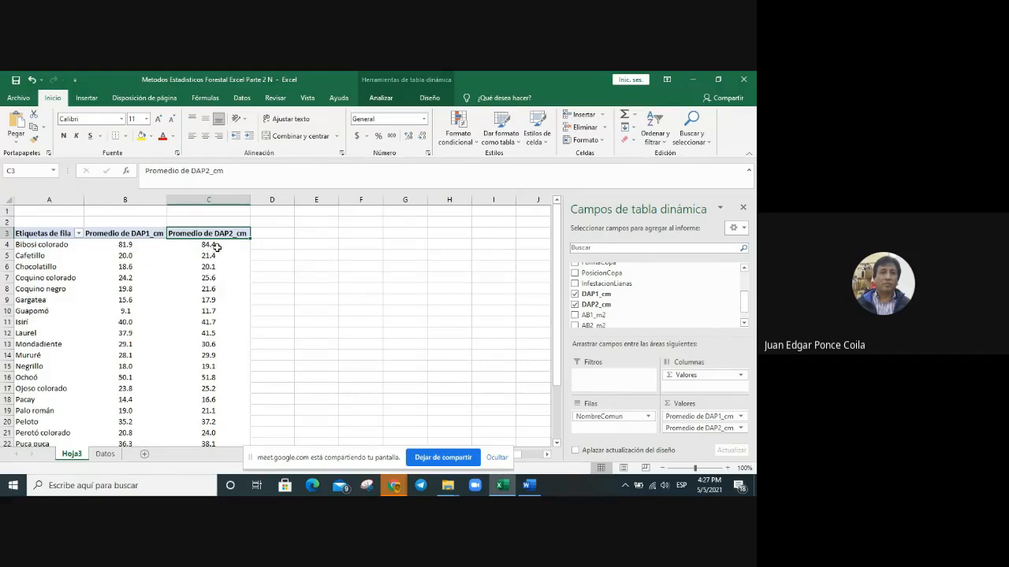
- Filter the pivot table's row labels to the species name equal to "Laurel"
{"action": "mouse_move", "coordinate": [216, 247]}
{"action": "left_click", "coordinate": [79, 234]}
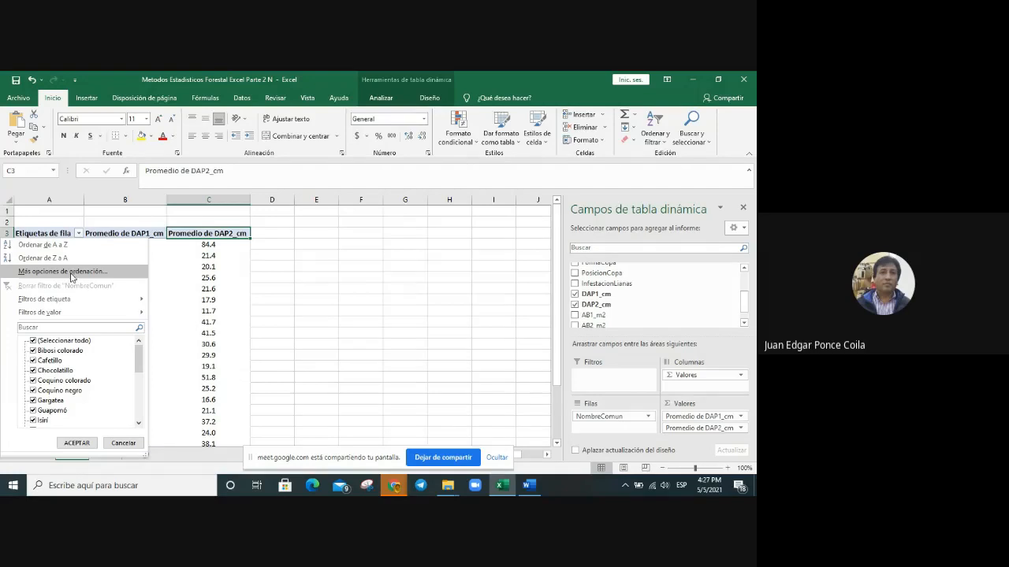
{"action": "mouse_move", "coordinate": [74, 301]}
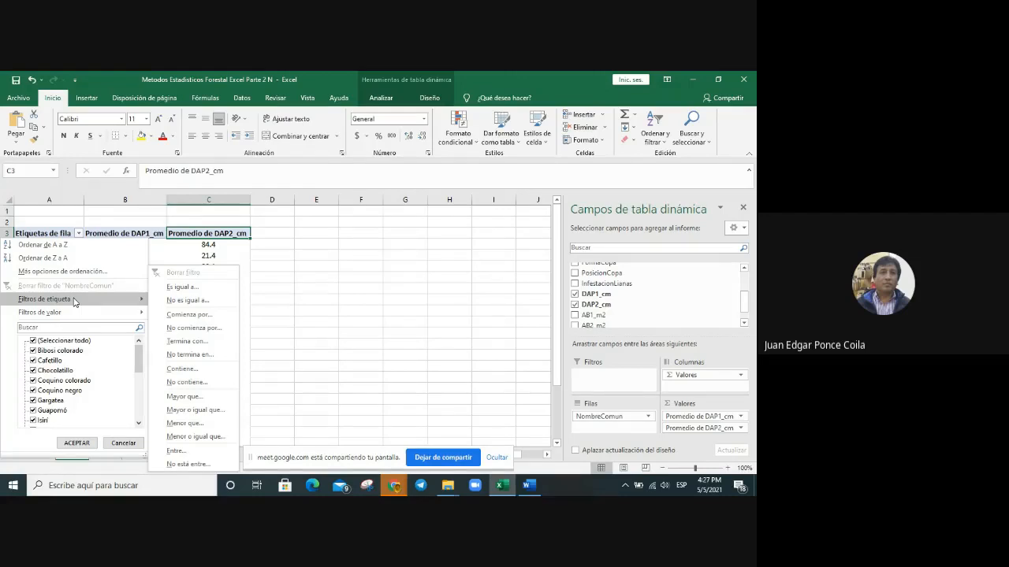
{"action": "left_click", "coordinate": [192, 289]}
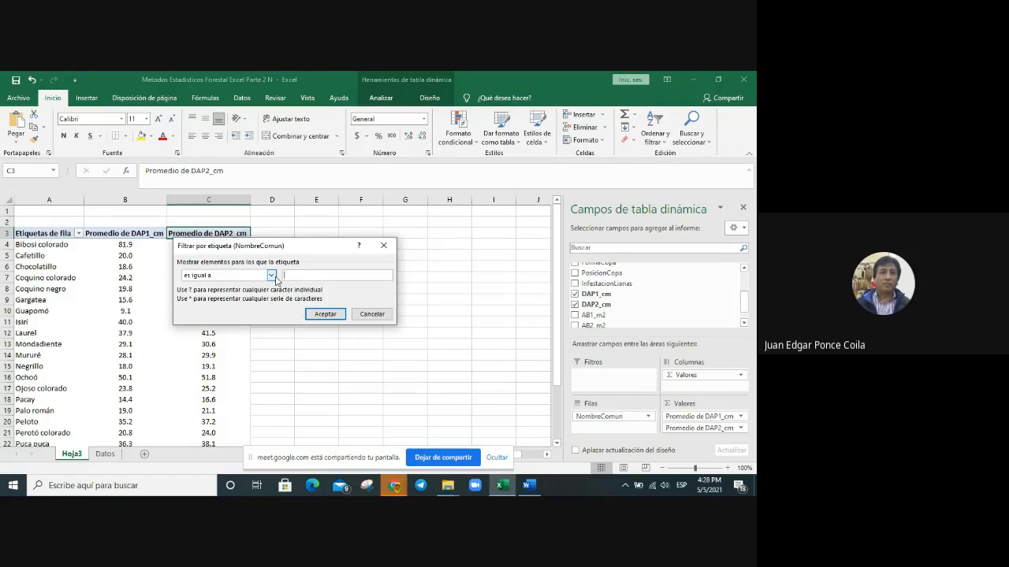
{"action": "type", "text": "Laurel"}
{"action": "left_click", "coordinate": [324, 313]}
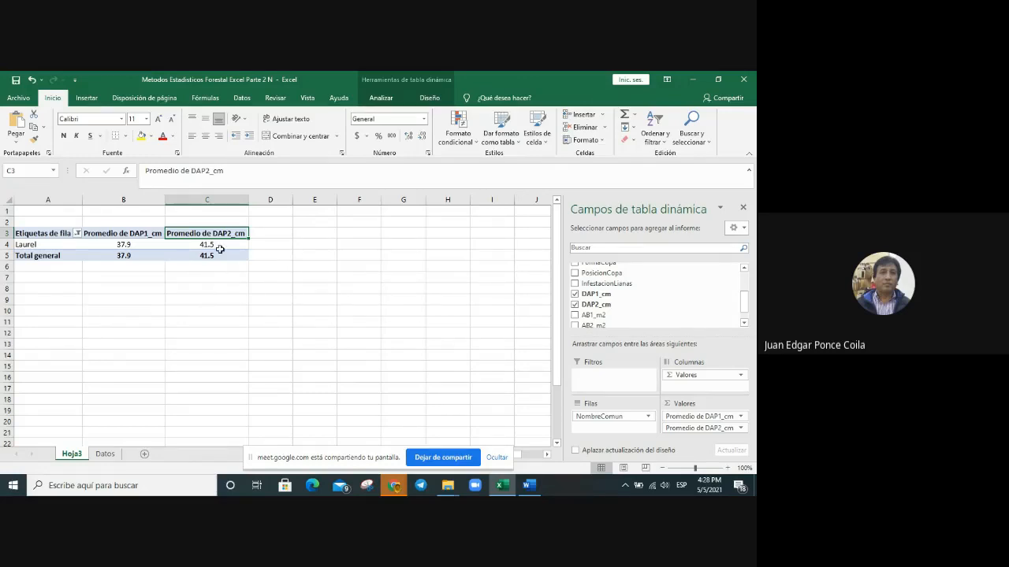
- Clear the equals label filter from the pivot table's NombreComun rows
{"action": "left_click", "coordinate": [77, 233]}
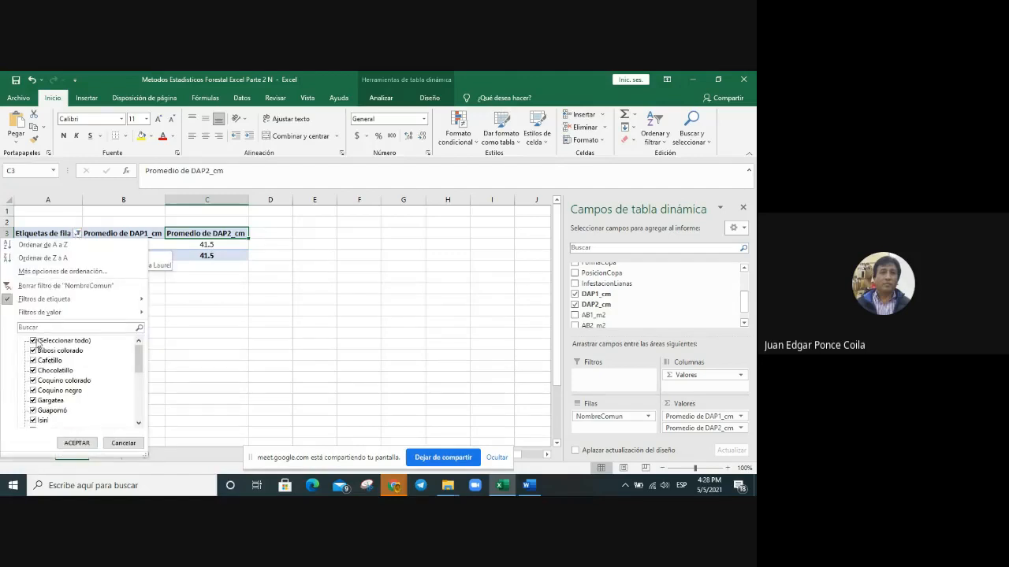
{"action": "left_click", "coordinate": [33, 340]}
{"action": "left_click", "coordinate": [33, 341]}
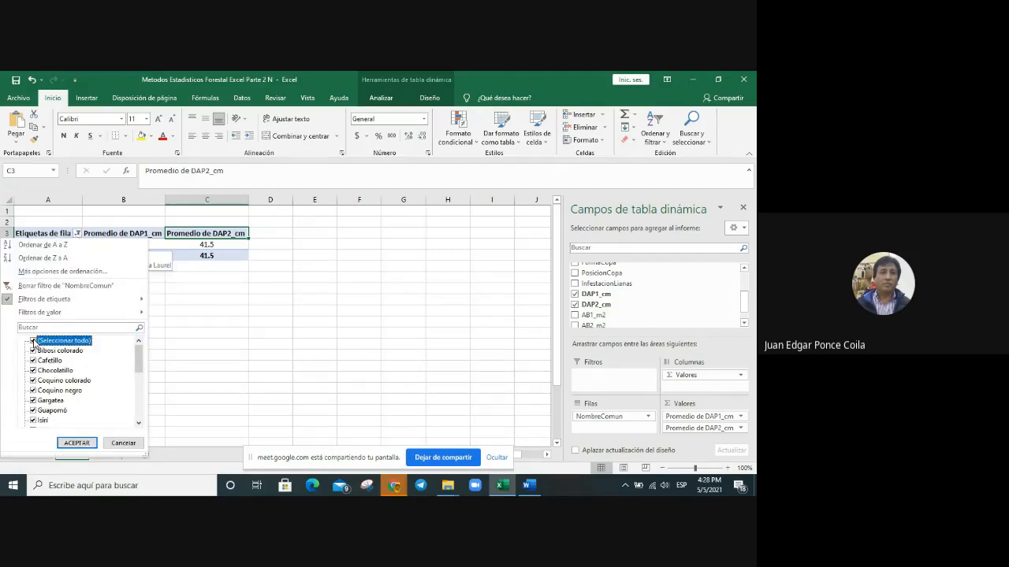
{"action": "left_click", "coordinate": [34, 298]}
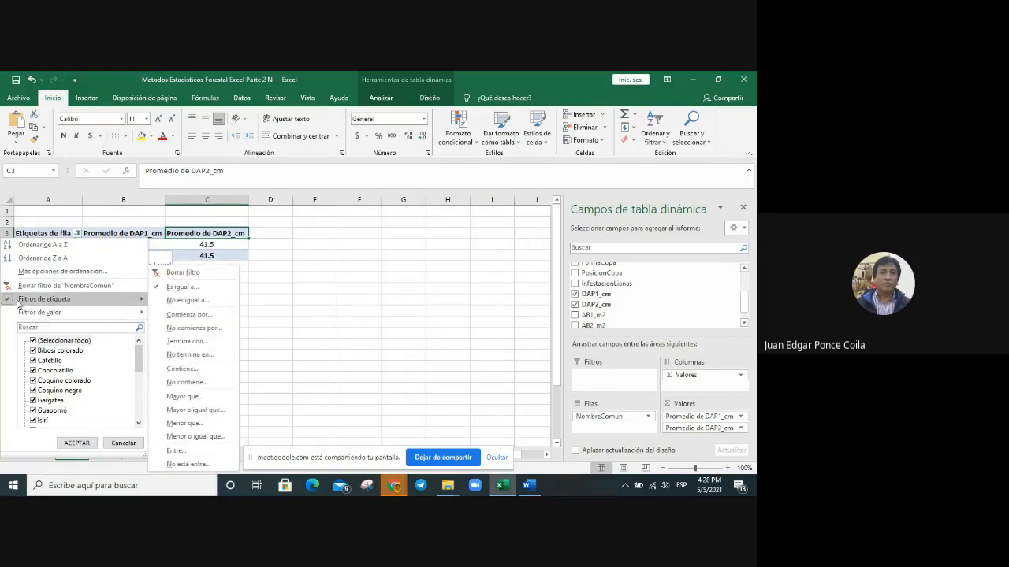
{"action": "left_click", "coordinate": [181, 273]}
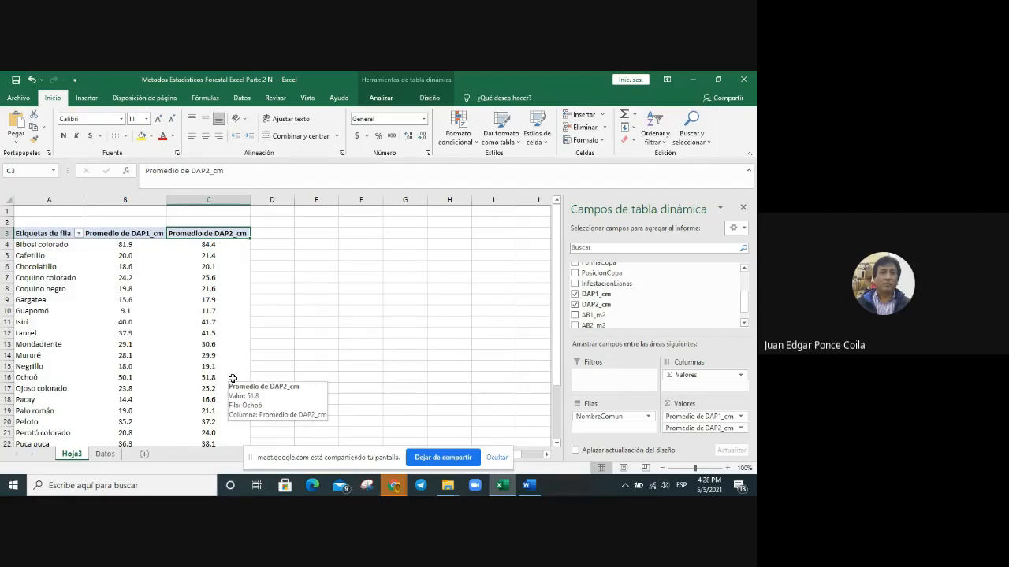
- Filter the pivot table's row labels to names beginning with "Coquino" and check the species rows listed
{"action": "left_click", "coordinate": [80, 234]}
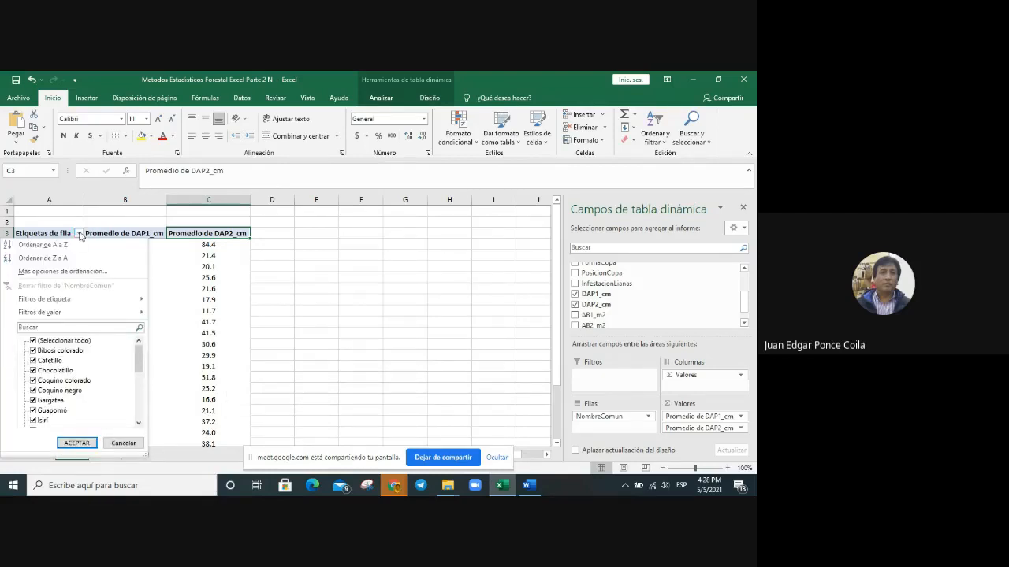
{"action": "mouse_move", "coordinate": [82, 299]}
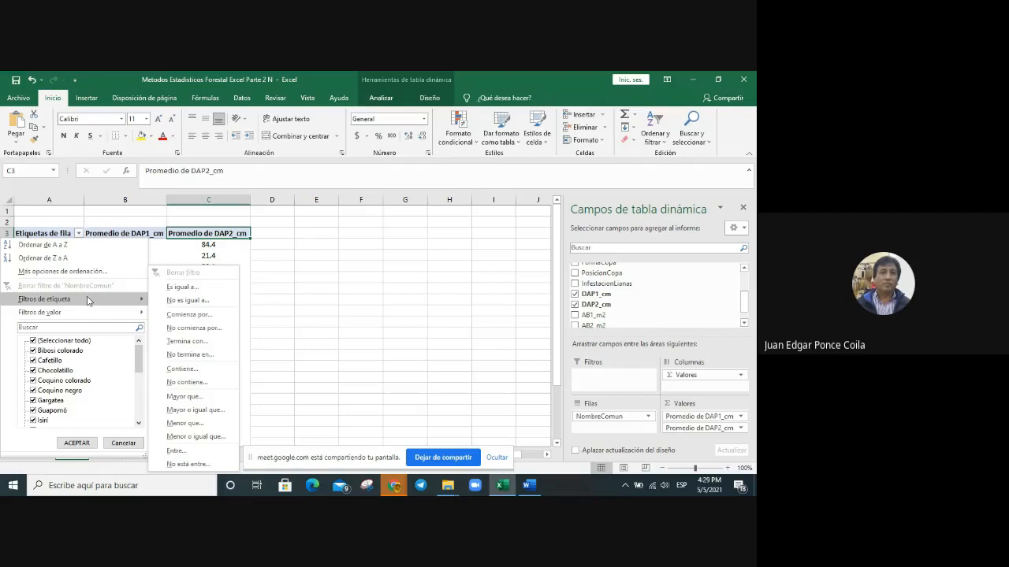
{"action": "left_click", "coordinate": [191, 317]}
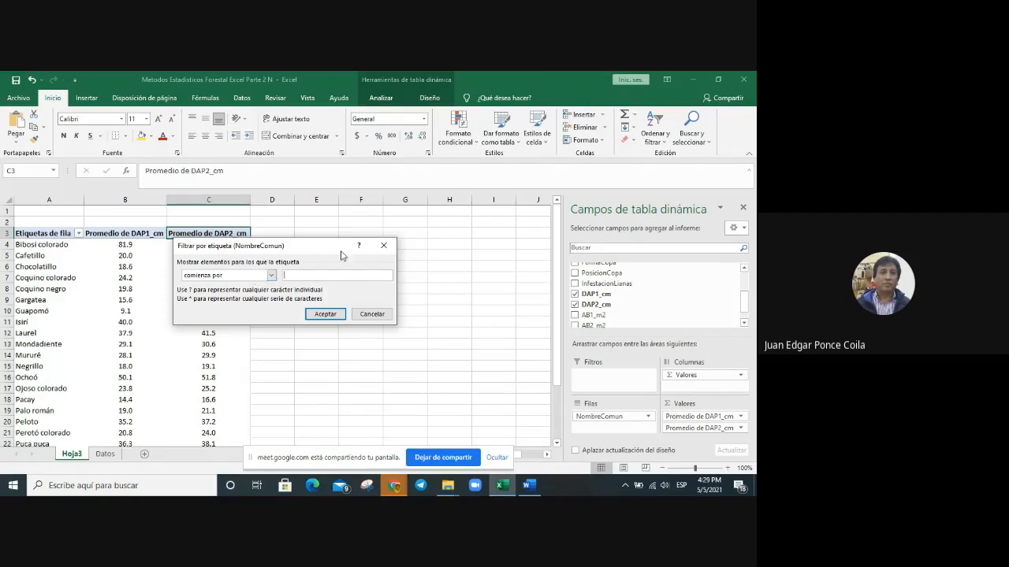
{"action": "type", "text": "Coquino"}
{"action": "left_click", "coordinate": [327, 314]}
{"action": "left_click", "coordinate": [39, 244]}
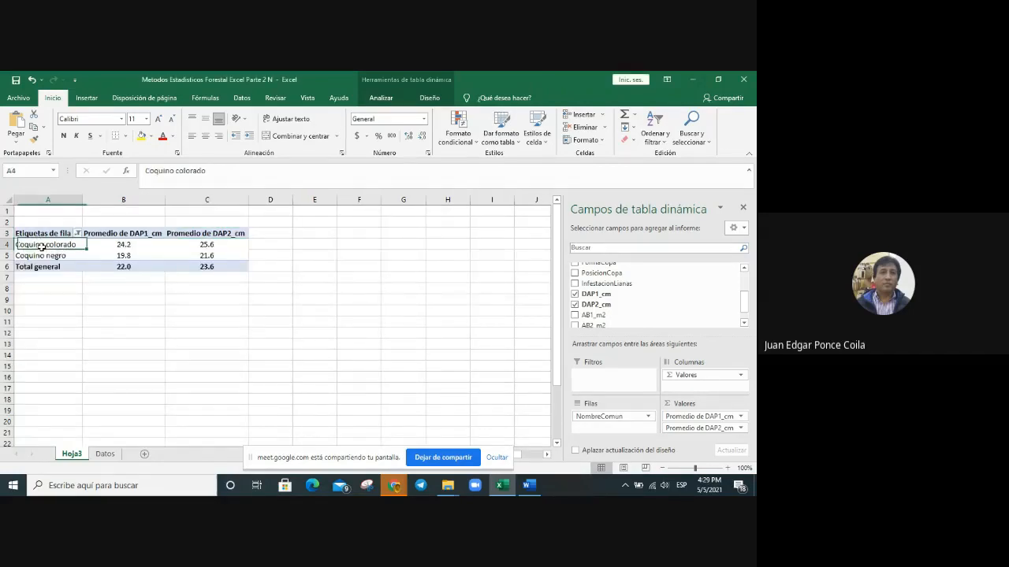
{"action": "left_click", "coordinate": [34, 256]}
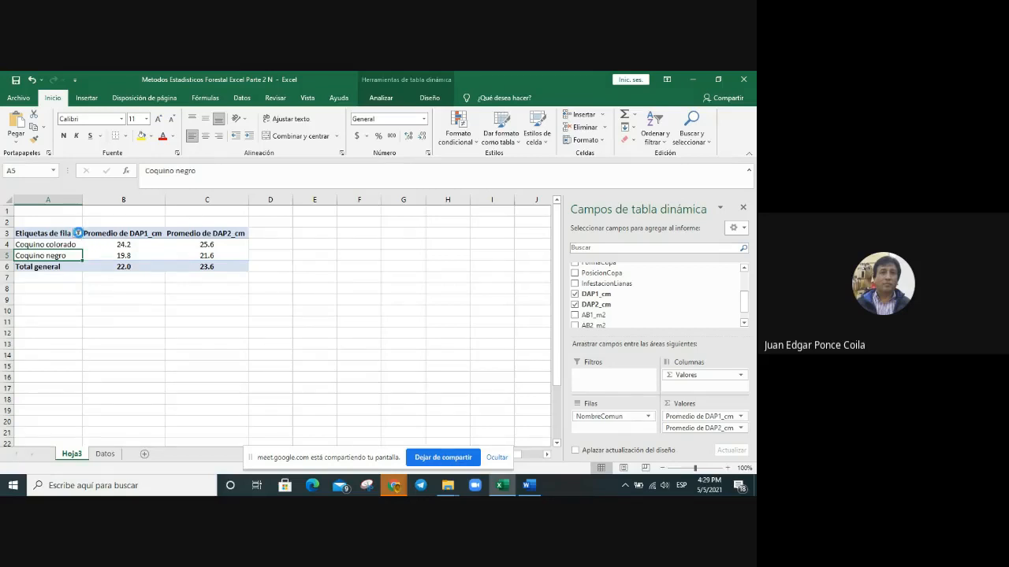
- Clear the begins-with label filter from the NombreComun row labels
{"action": "left_click", "coordinate": [77, 233]}
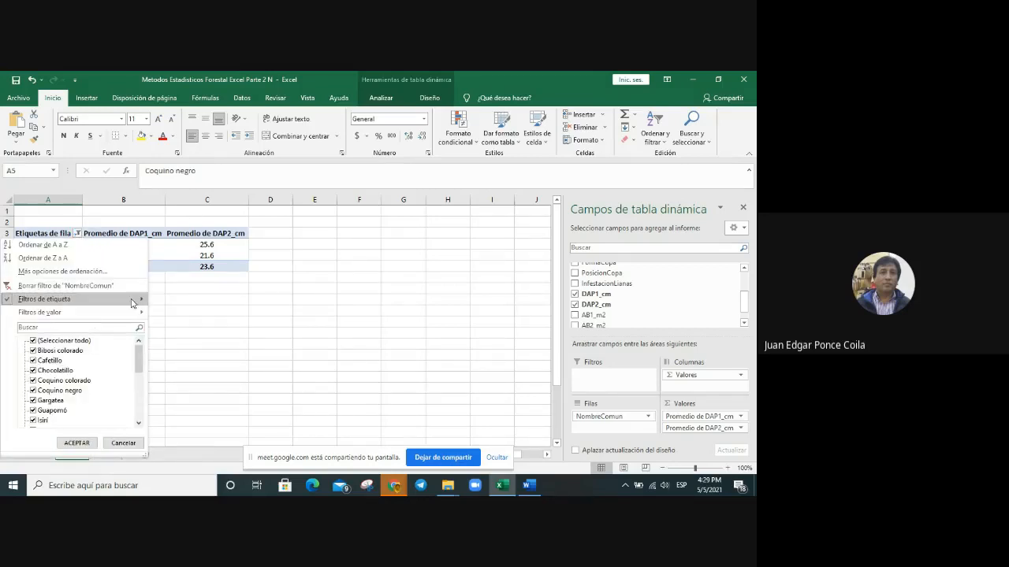
{"action": "mouse_move", "coordinate": [131, 303]}
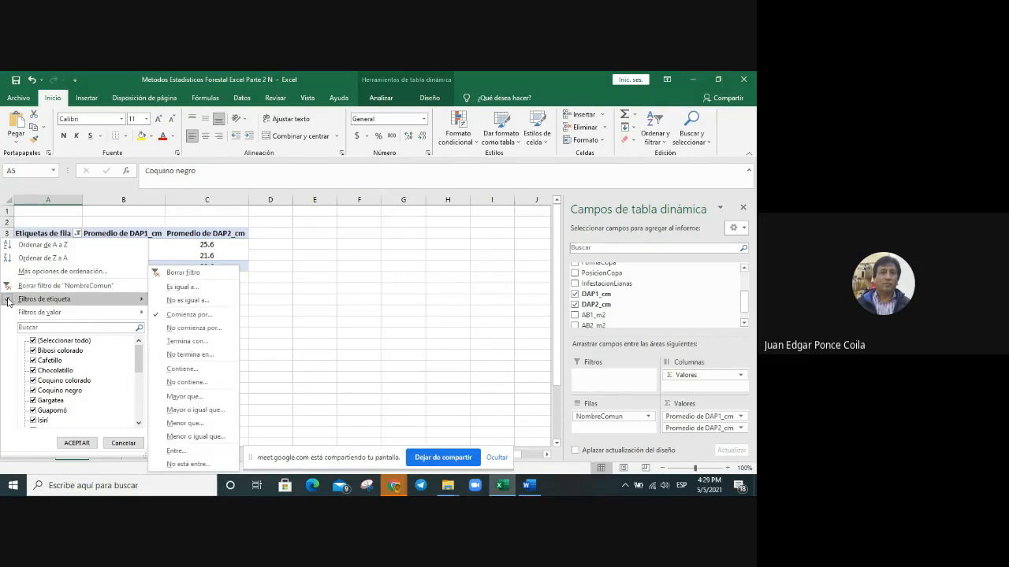
{"action": "left_click", "coordinate": [197, 276]}
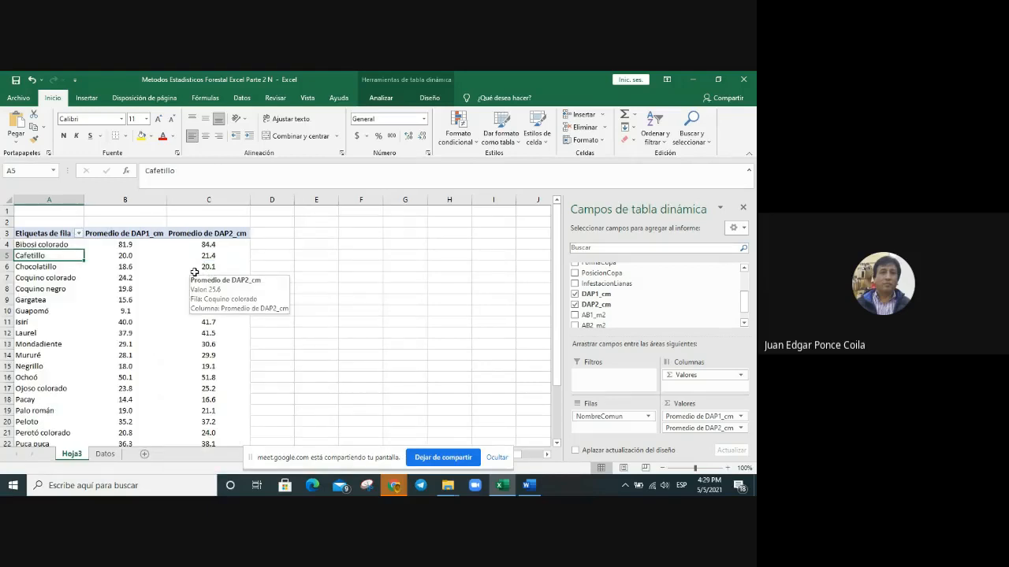
- Try to filter the pivot table's row labels to names ending with "coloradp"
{"action": "left_click", "coordinate": [79, 234]}
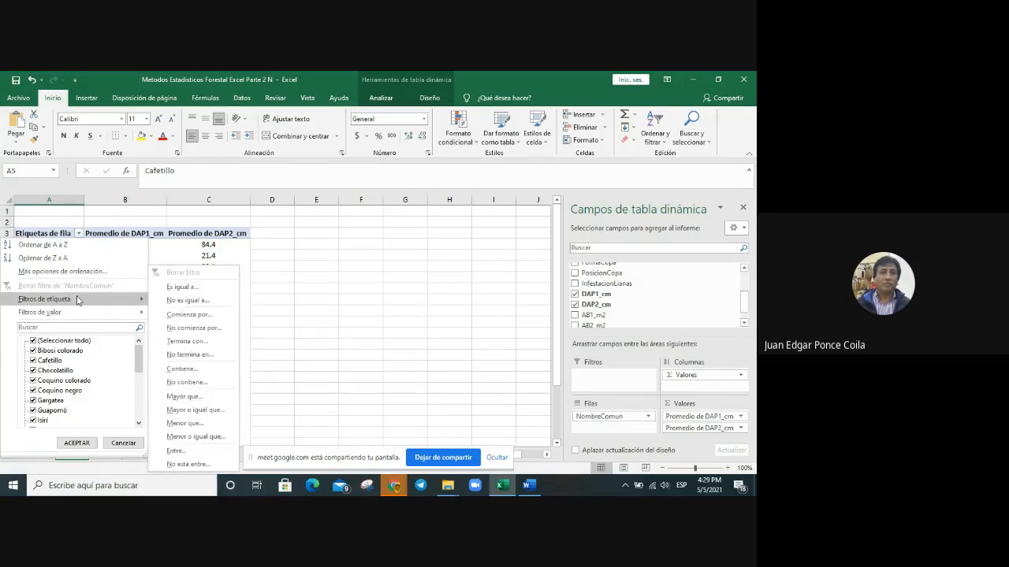
{"action": "mouse_move", "coordinate": [138, 360]}
{"action": "left_mouse_down"}
{"action": "mouse_move", "coordinate": [138, 394]}
{"action": "mouse_move", "coordinate": [138, 359]}
{"action": "left_mouse_up"}
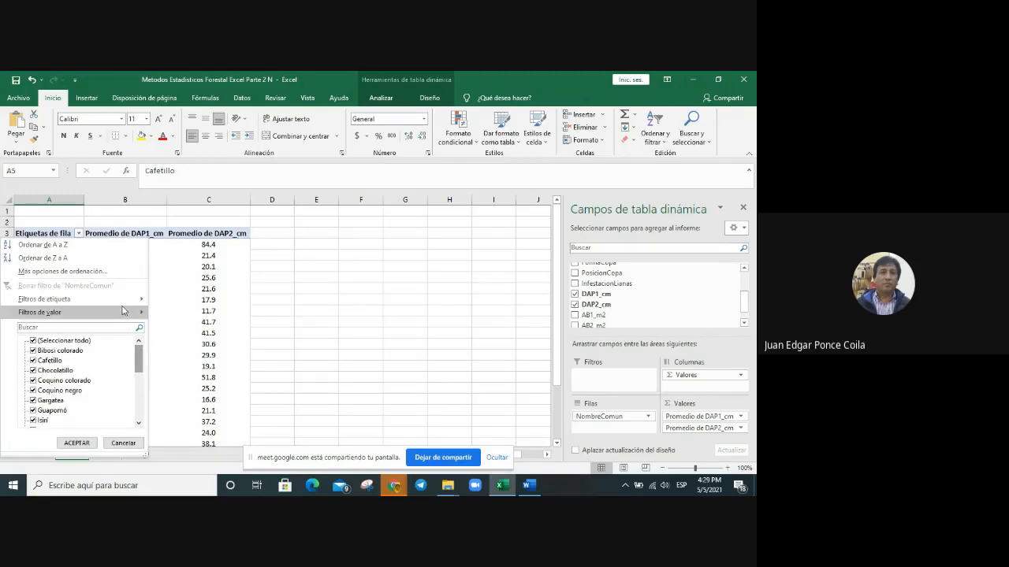
{"action": "mouse_move", "coordinate": [135, 301]}
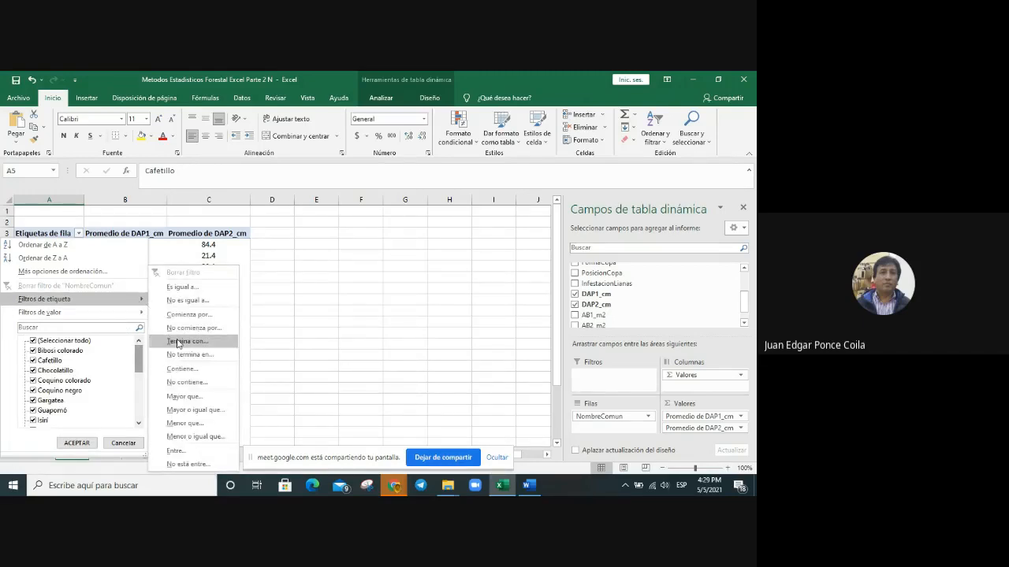
{"action": "left_click", "coordinate": [194, 344]}
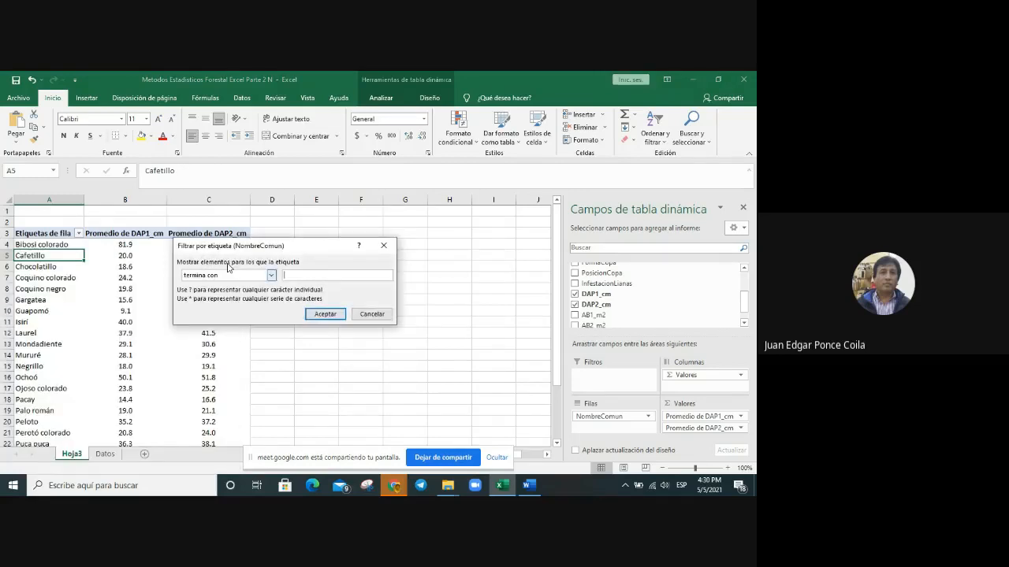
{"action": "type", "text": "coloradp"}
{"action": "left_click", "coordinate": [323, 314]}
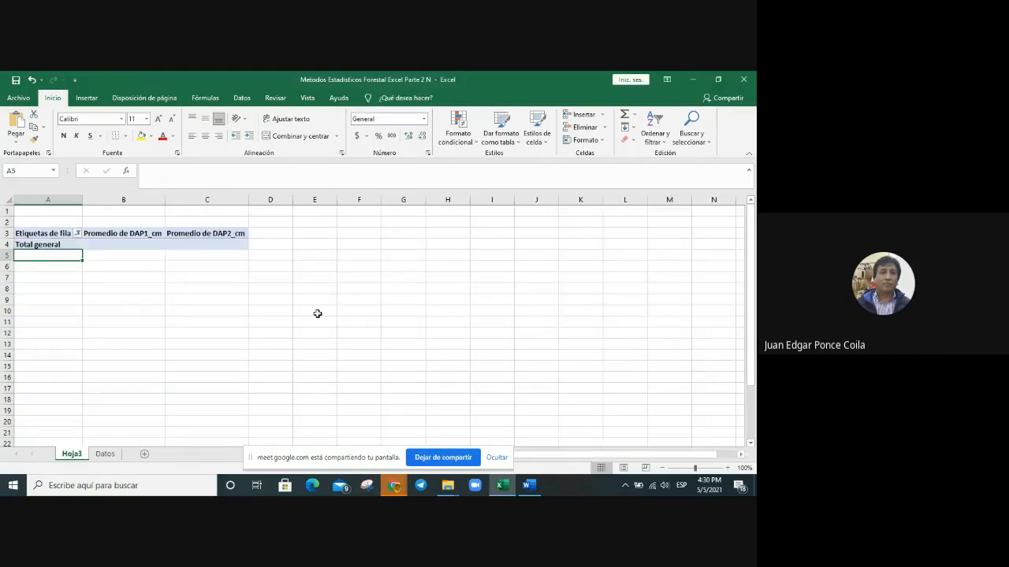
- Filter the pivot table's row labels to names ending with "negro" and check the species row listed
{"action": "left_click", "coordinate": [77, 234]}
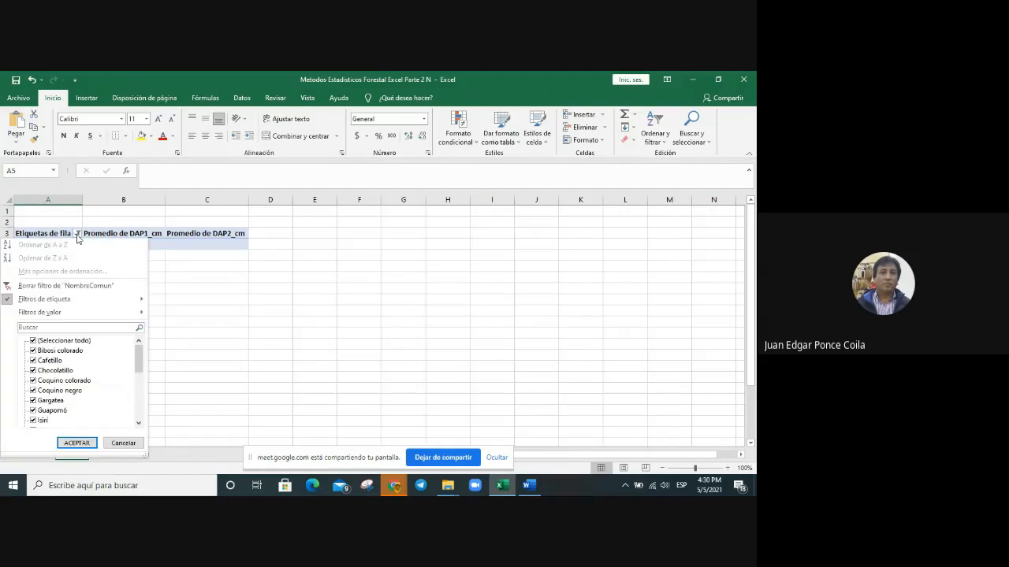
{"action": "left_click", "coordinate": [36, 345]}
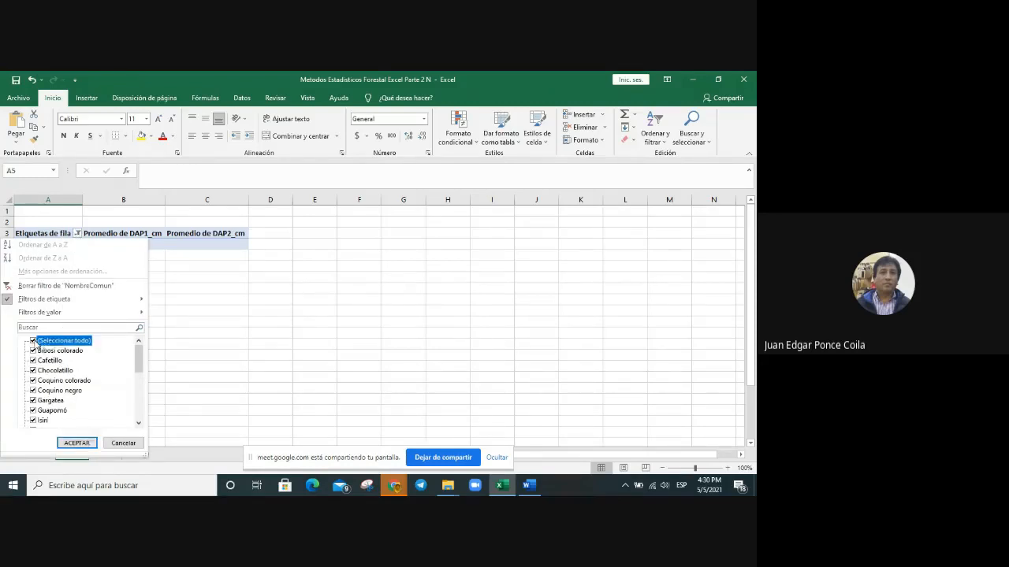
{"action": "mouse_move", "coordinate": [133, 300]}
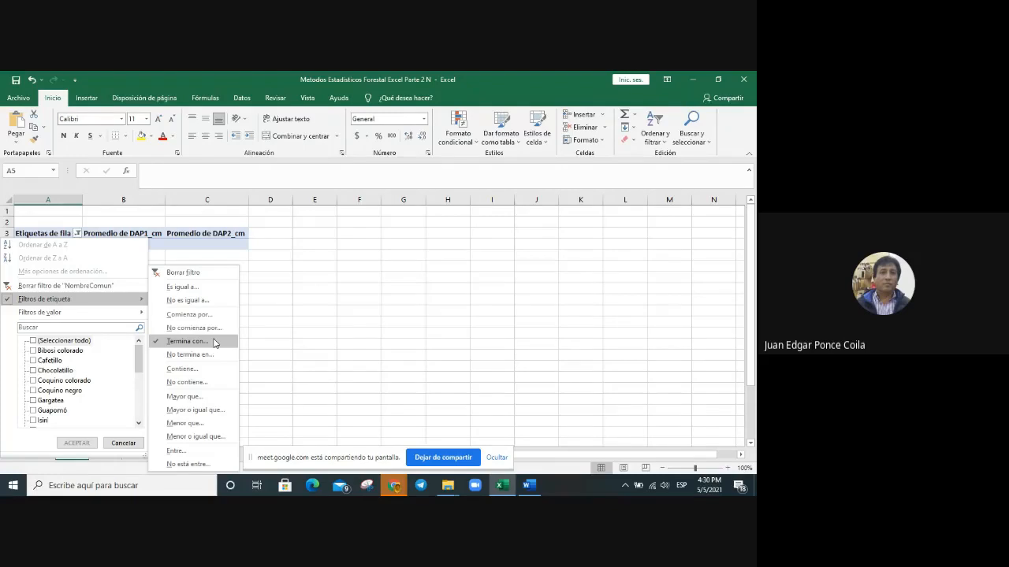
{"action": "left_click", "coordinate": [188, 341]}
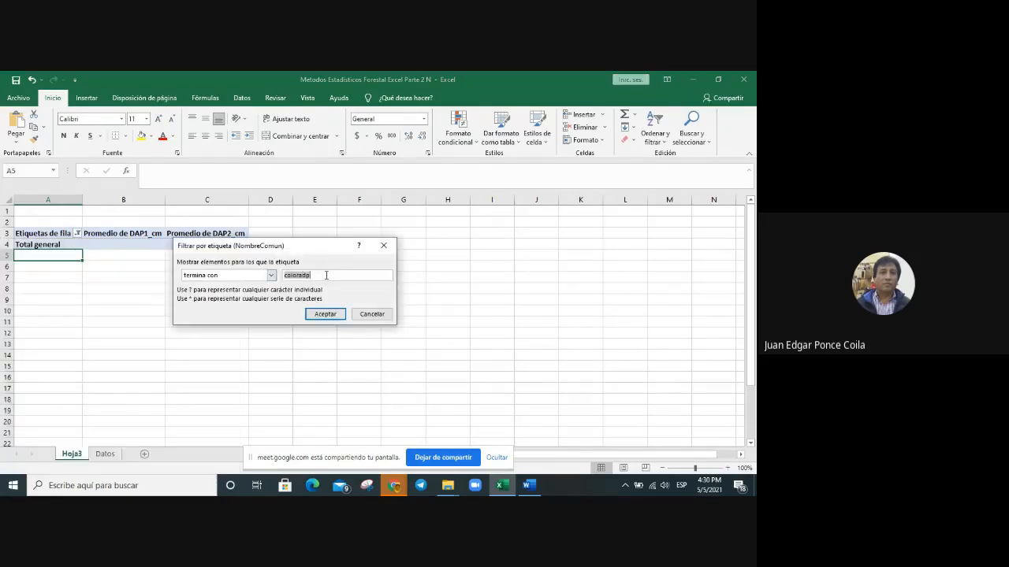
{"action": "type", "text": "negro"}
{"action": "left_click", "coordinate": [338, 315]}
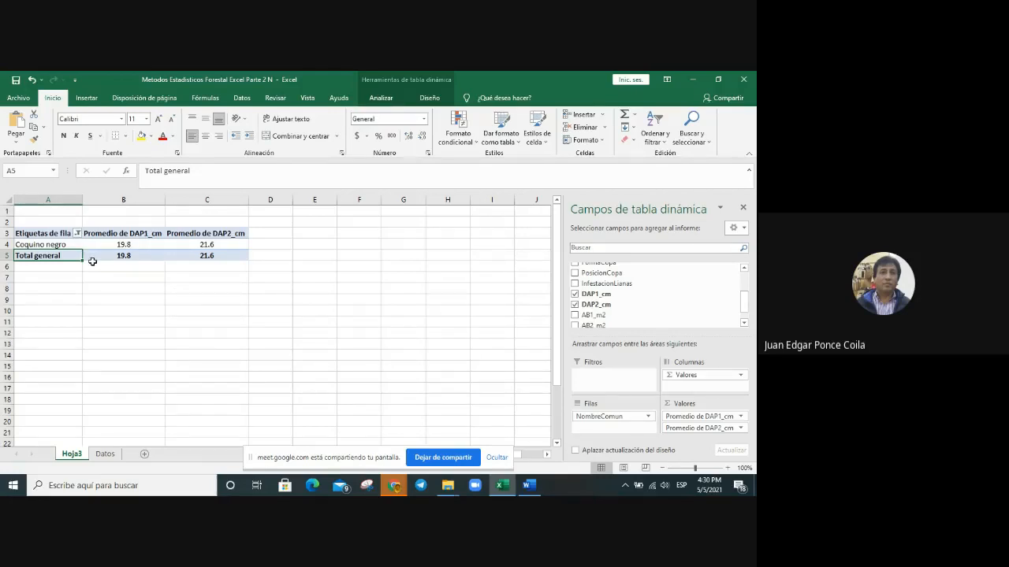
{"action": "mouse_move", "coordinate": [141, 246]}
- Clear the ends-with label filter from the NombreComun row labels
{"action": "left_click", "coordinate": [77, 234]}
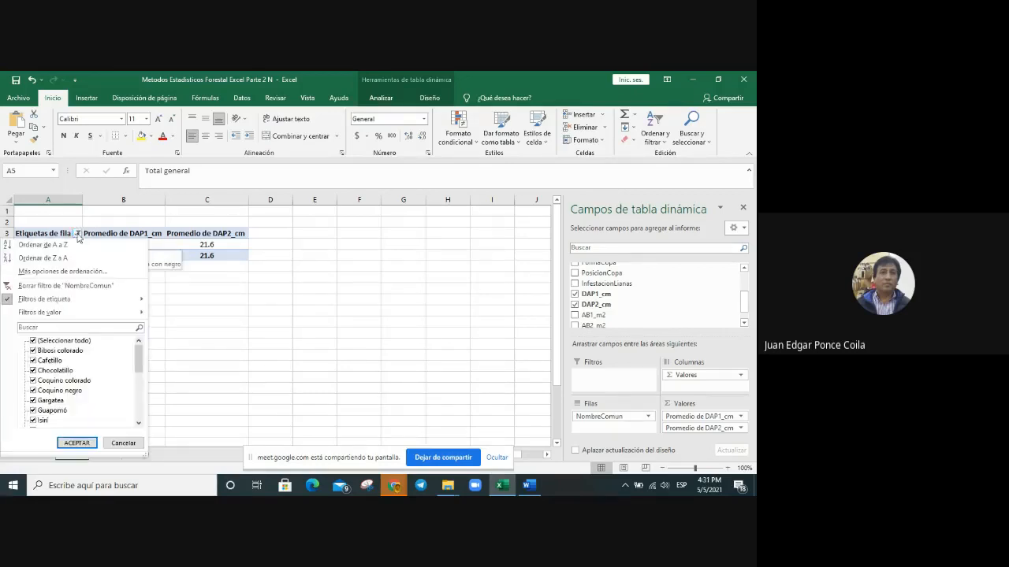
{"action": "mouse_move", "coordinate": [103, 304]}
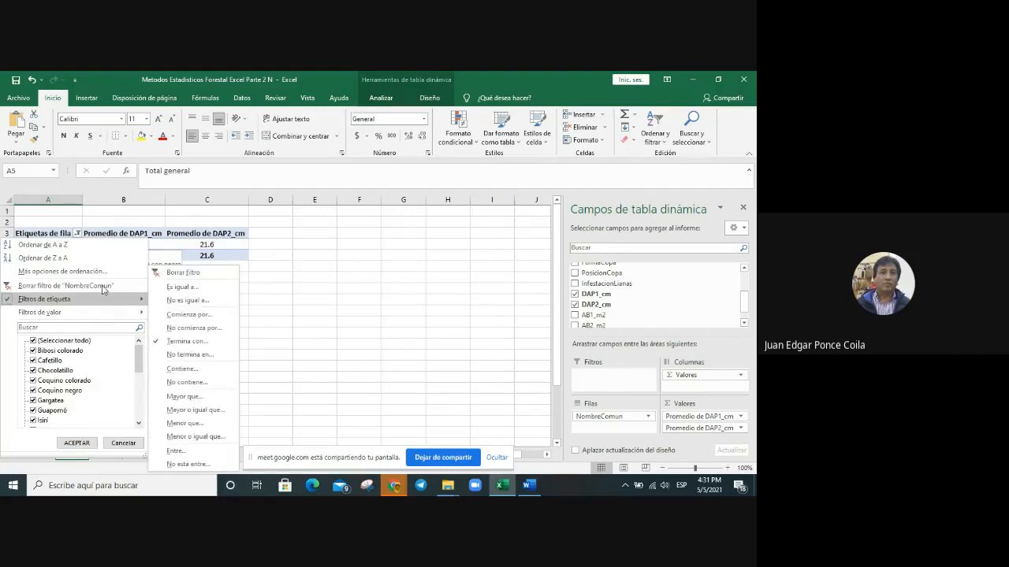
{"action": "left_click", "coordinate": [182, 273]}
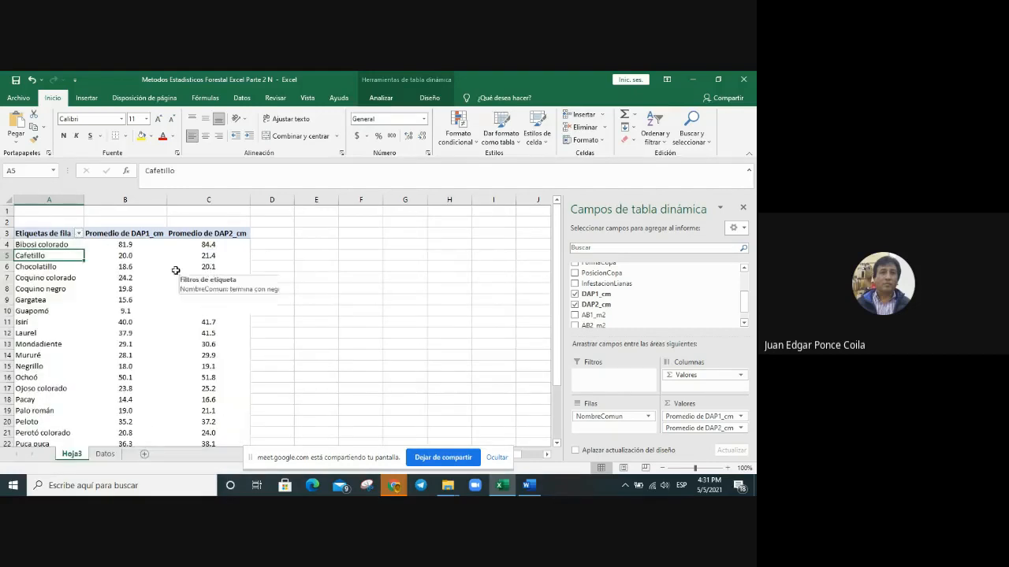
{"action": "left_click", "coordinate": [79, 234]}
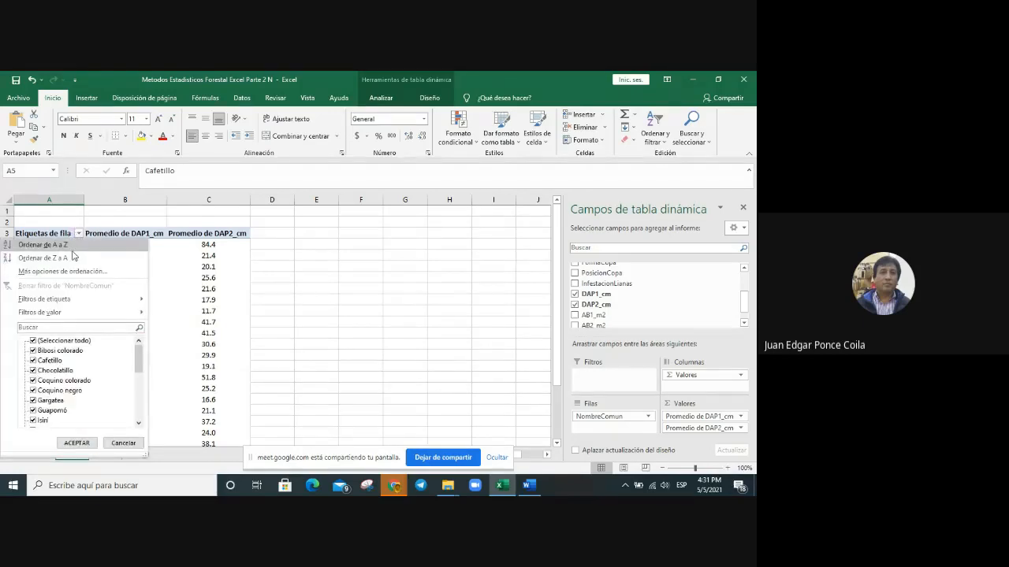
{"action": "mouse_move", "coordinate": [30, 303]}
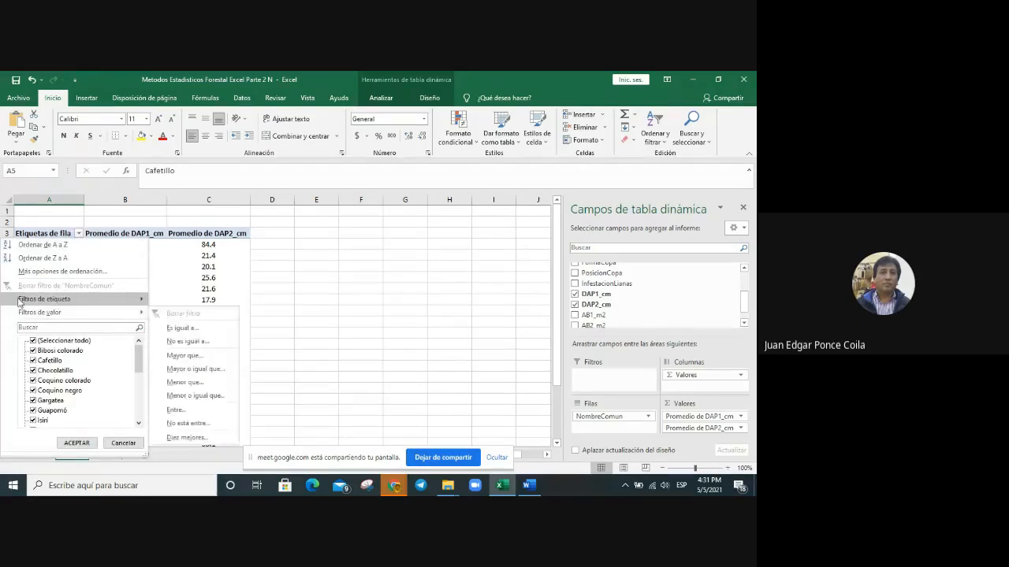
{"action": "left_click", "coordinate": [317, 330]}
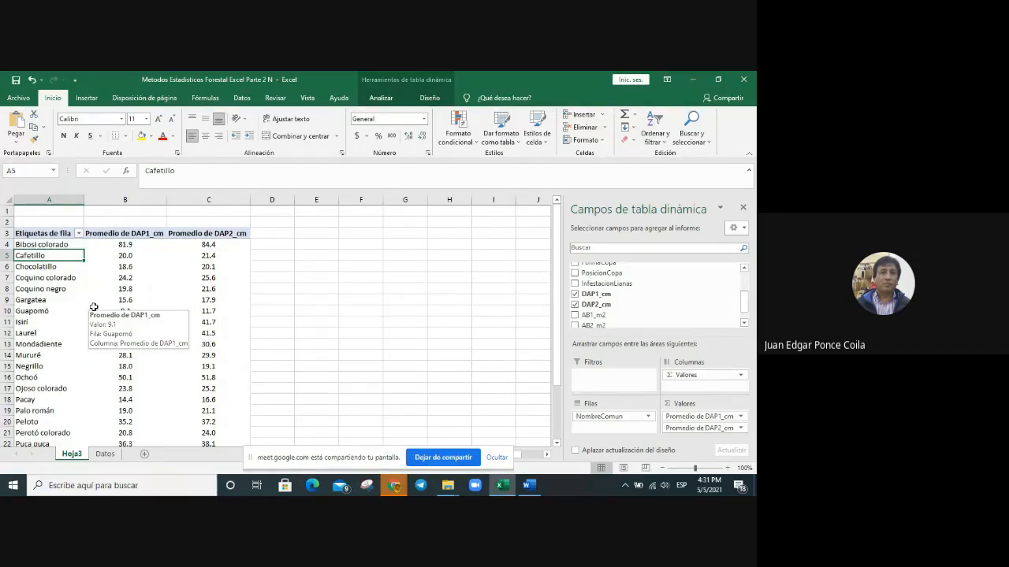
{"action": "left_click", "coordinate": [133, 244]}
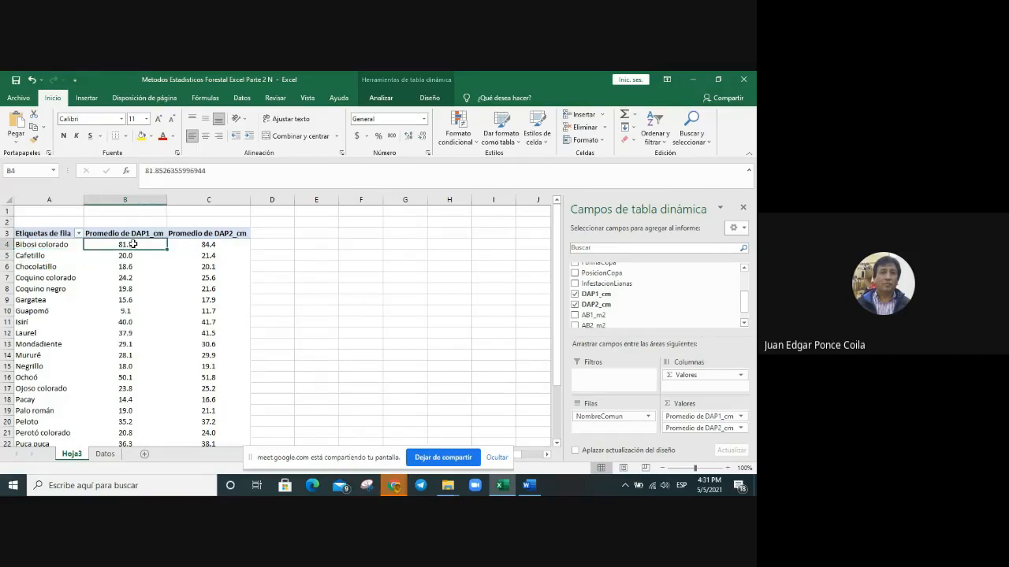
{"action": "left_click", "coordinate": [79, 234]}
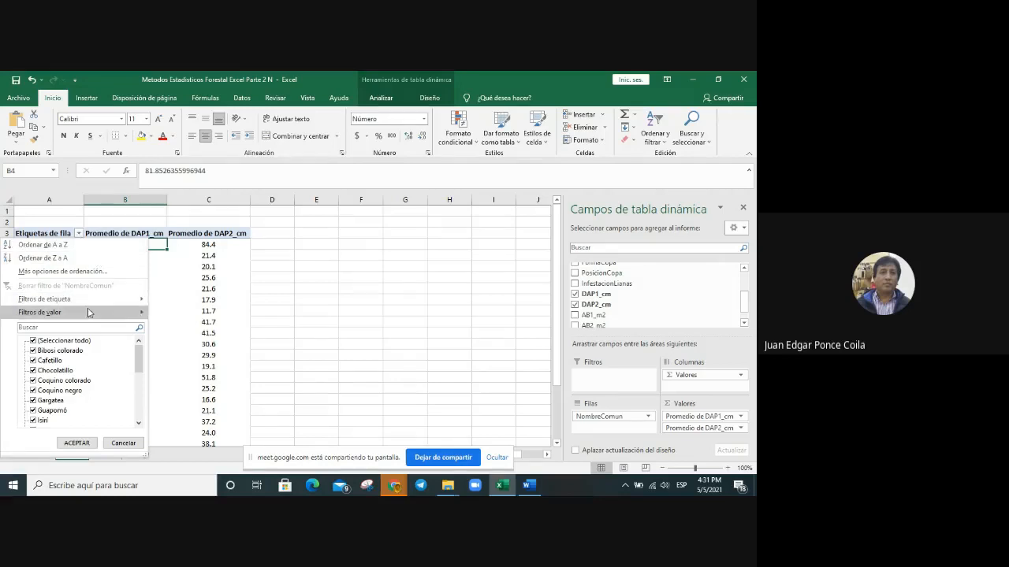
{"action": "mouse_move", "coordinate": [87, 314]}
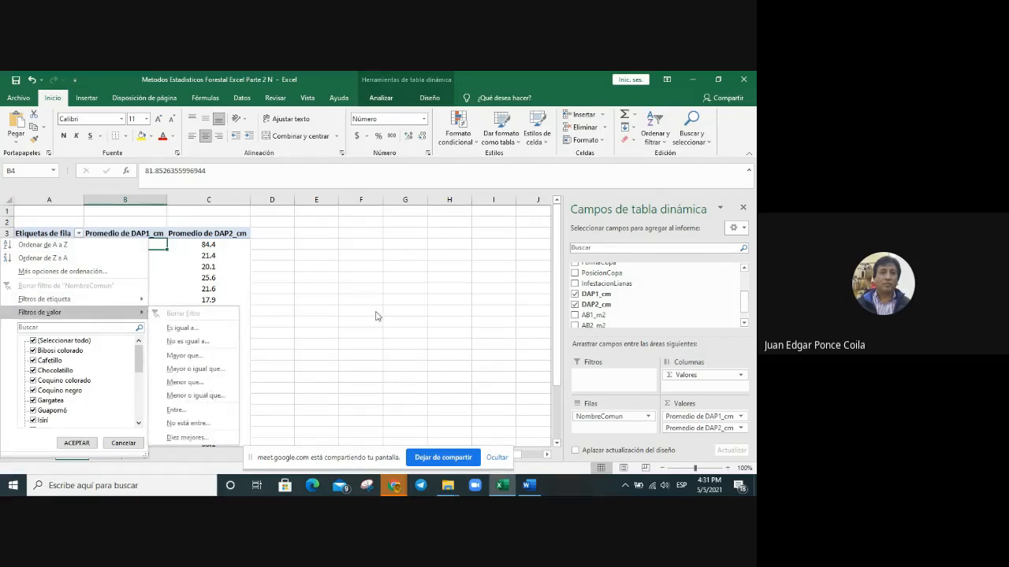
{"action": "left_click", "coordinate": [319, 313]}
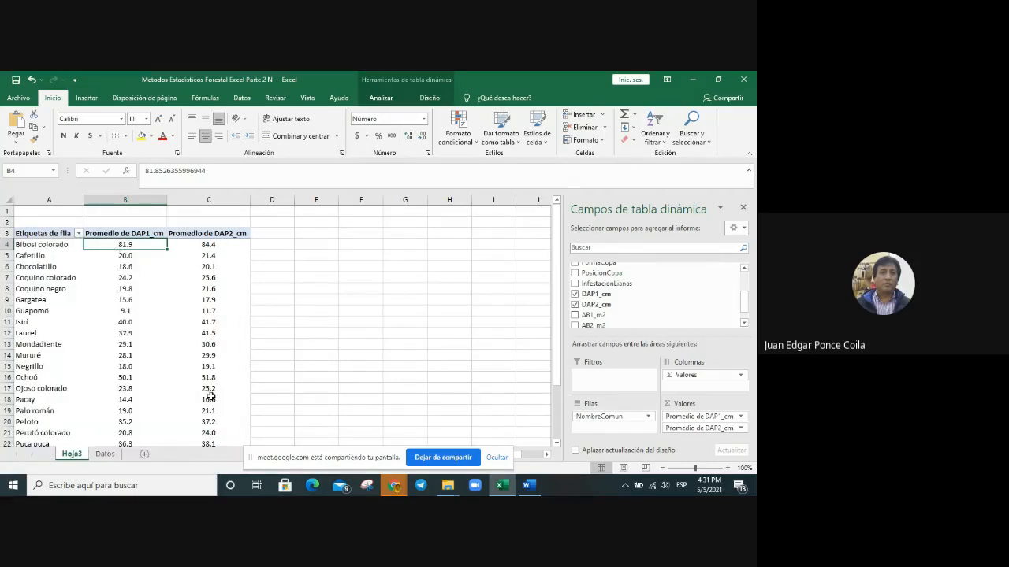
- Apply a value filter showing only NombreComun rows whose average DAP1_cm is between 40 and 60
{"action": "left_click", "coordinate": [79, 234]}
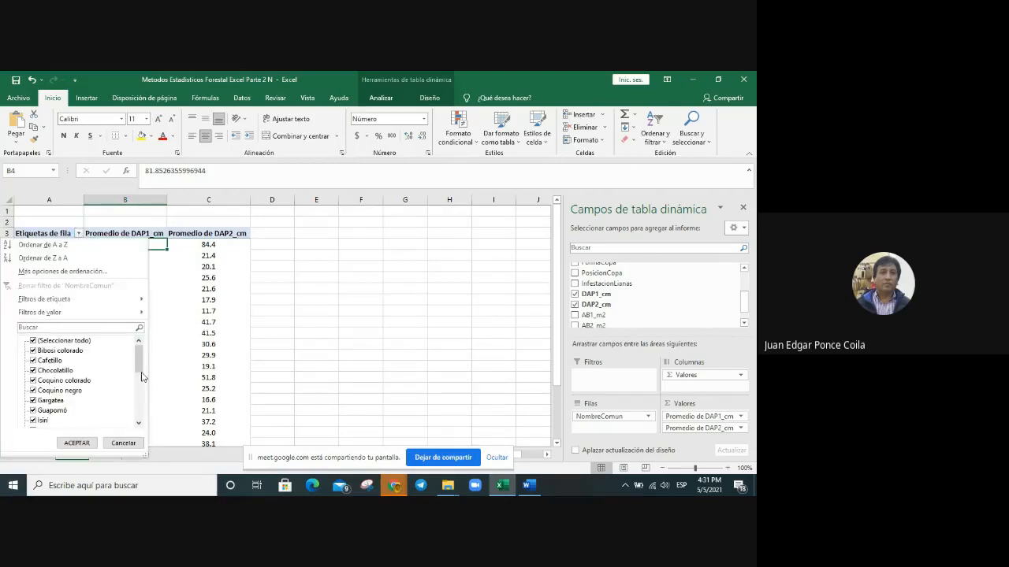
{"action": "scroll", "coordinate": [143, 372], "scroll_direction": "down", "scroll_amount": 1}
{"action": "scroll", "coordinate": [143, 372], "scroll_direction": "up", "scroll_amount": 1}
{"action": "mouse_move", "coordinate": [141, 316]}
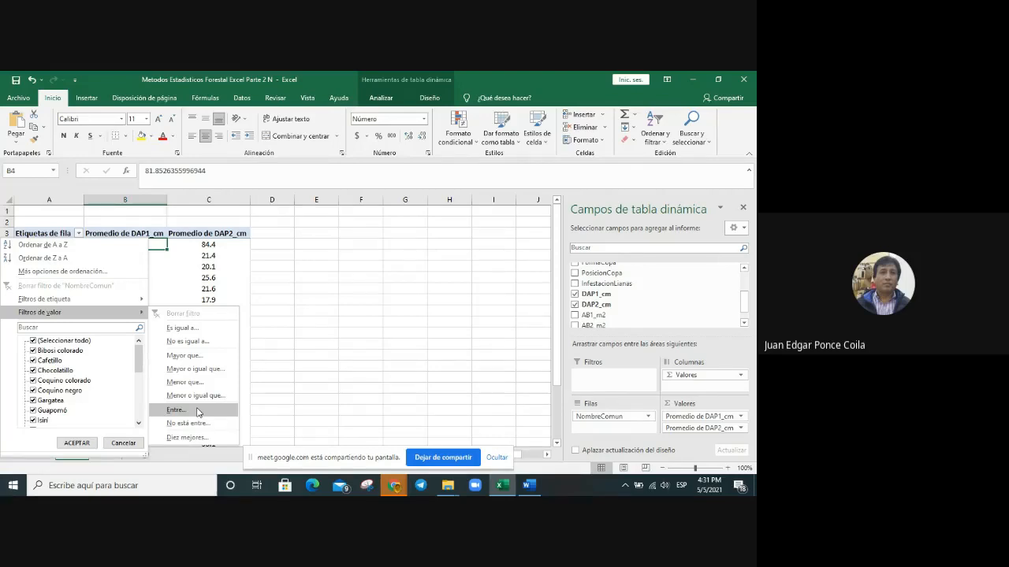
{"action": "left_click", "coordinate": [198, 412]}
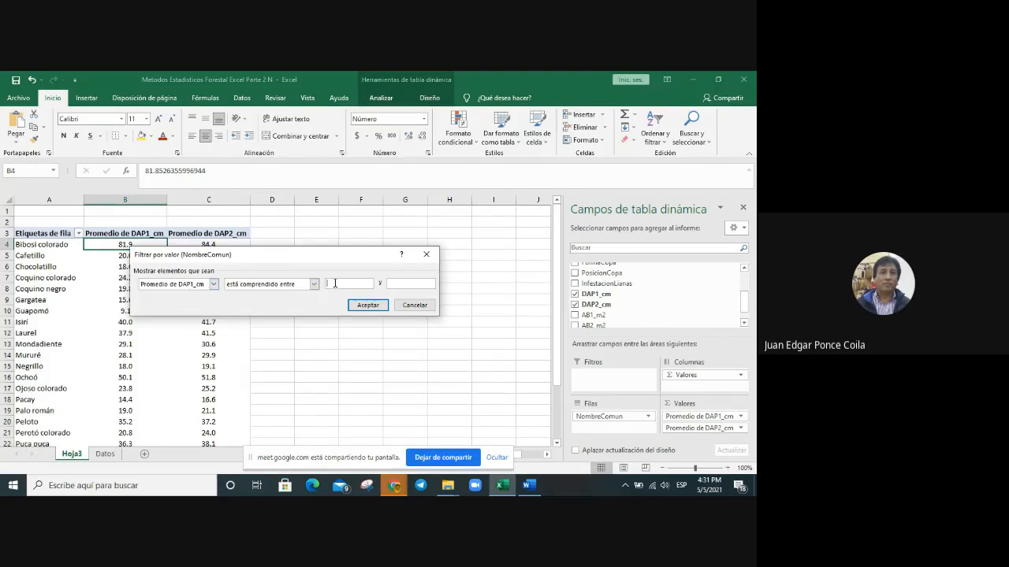
{"action": "type", "text": "40"}
{"action": "left_click", "coordinate": [425, 282]}
{"action": "type", "text": "60"}
{"action": "left_click", "coordinate": [367, 305]}
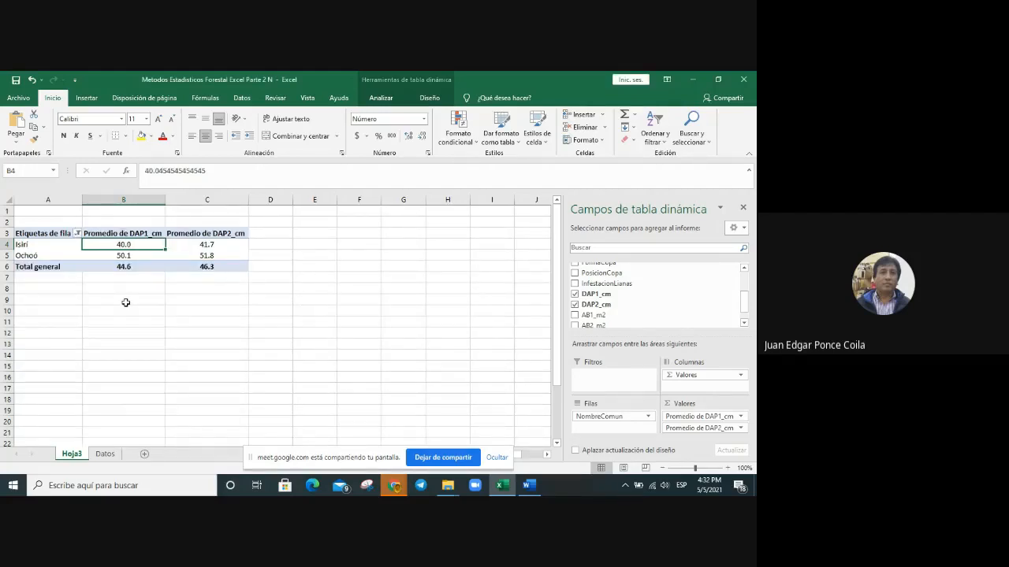
{"action": "mouse_move", "coordinate": [141, 247]}
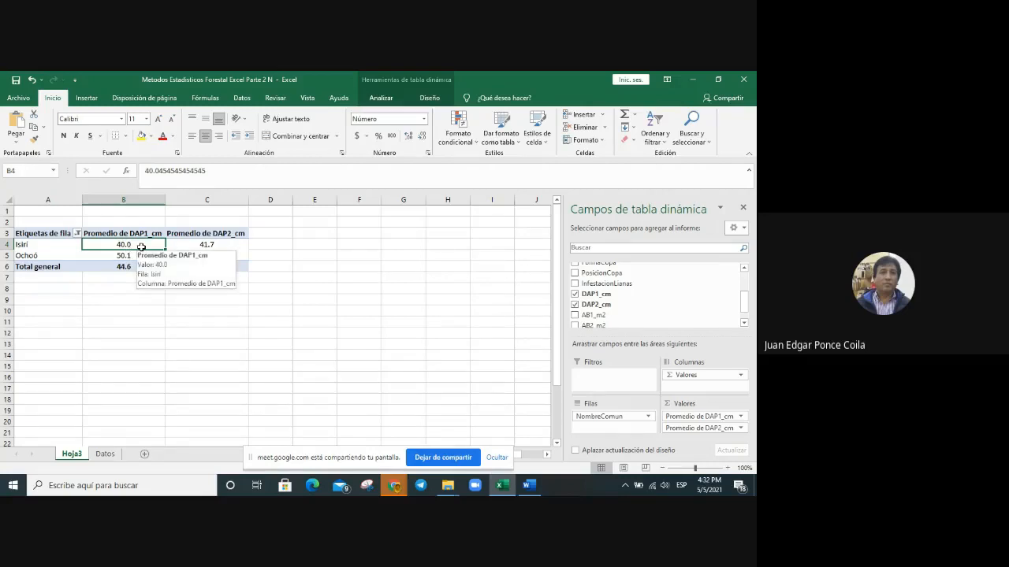
- Clear the between value filter from the NombreComun rows
{"action": "left_click", "coordinate": [79, 235]}
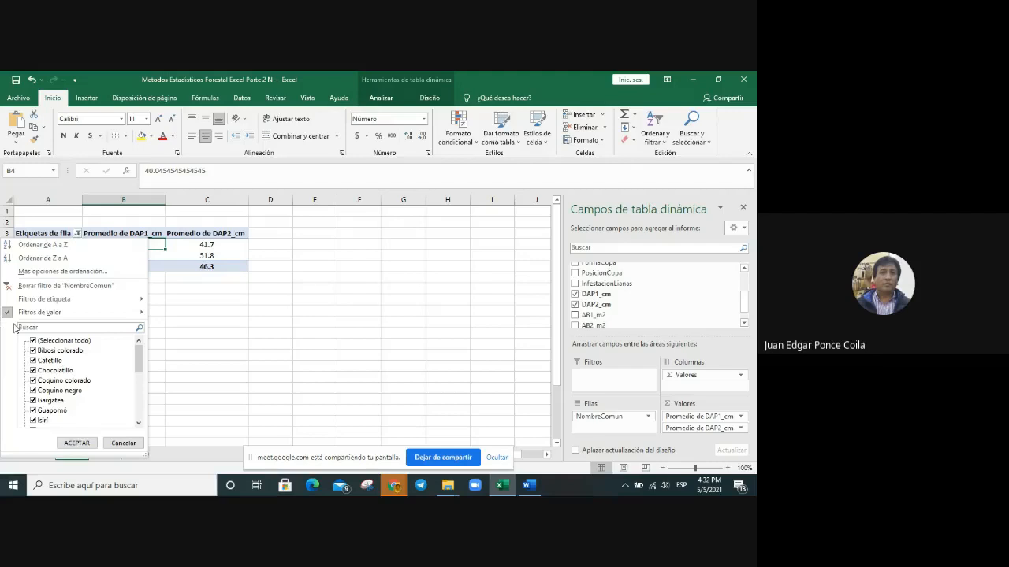
{"action": "mouse_move", "coordinate": [47, 312]}
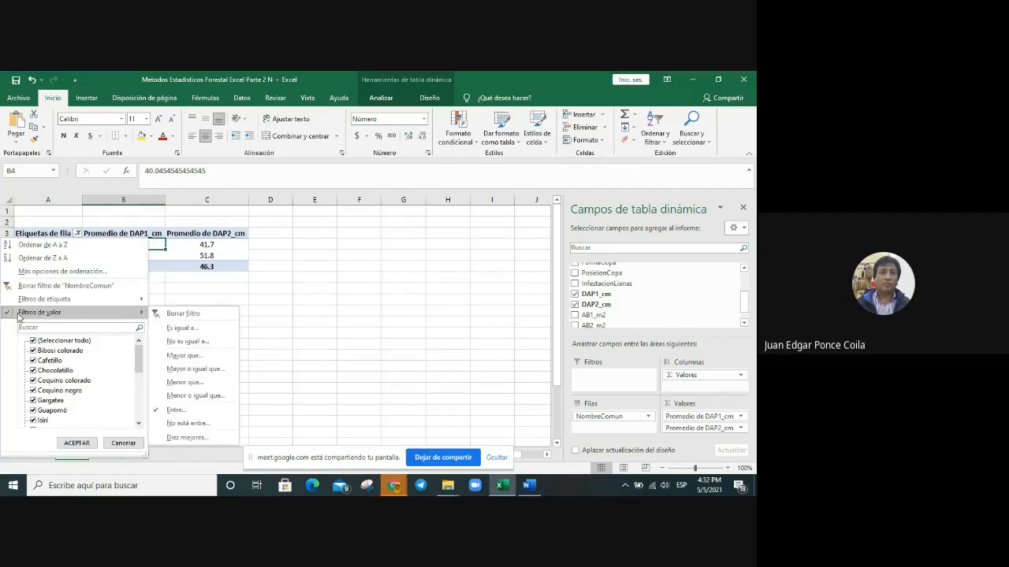
{"action": "left_click", "coordinate": [198, 315]}
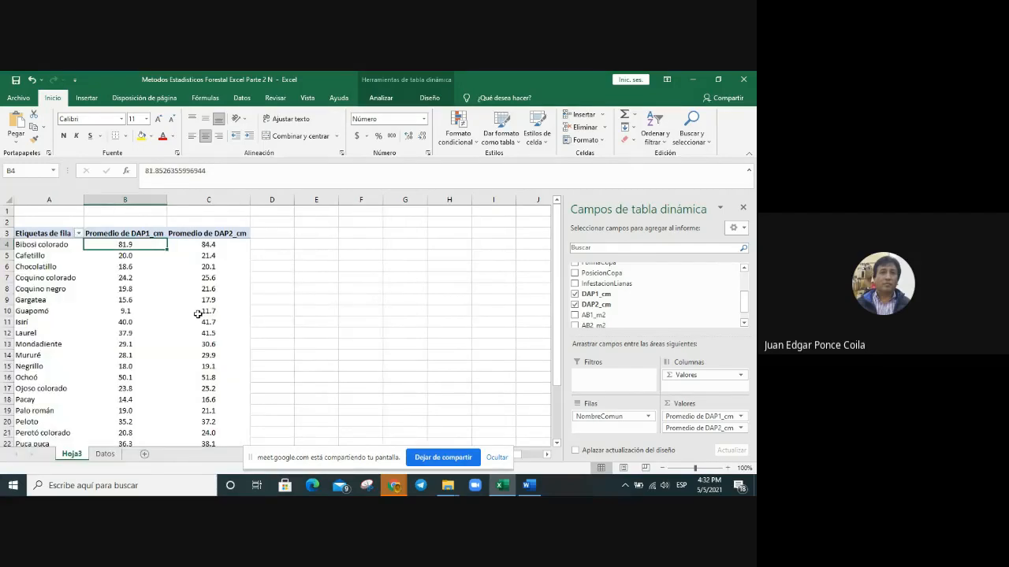
- Apply a value filter showing only species with an average DAP1_cm greater than 50, and check the rows listed
{"action": "left_click", "coordinate": [78, 235]}
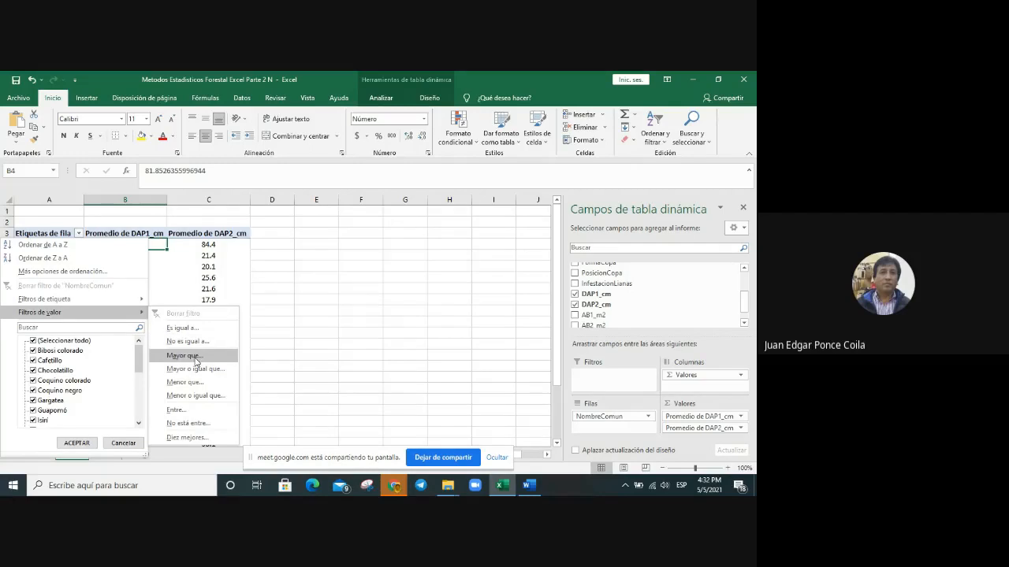
{"action": "left_click", "coordinate": [183, 356]}
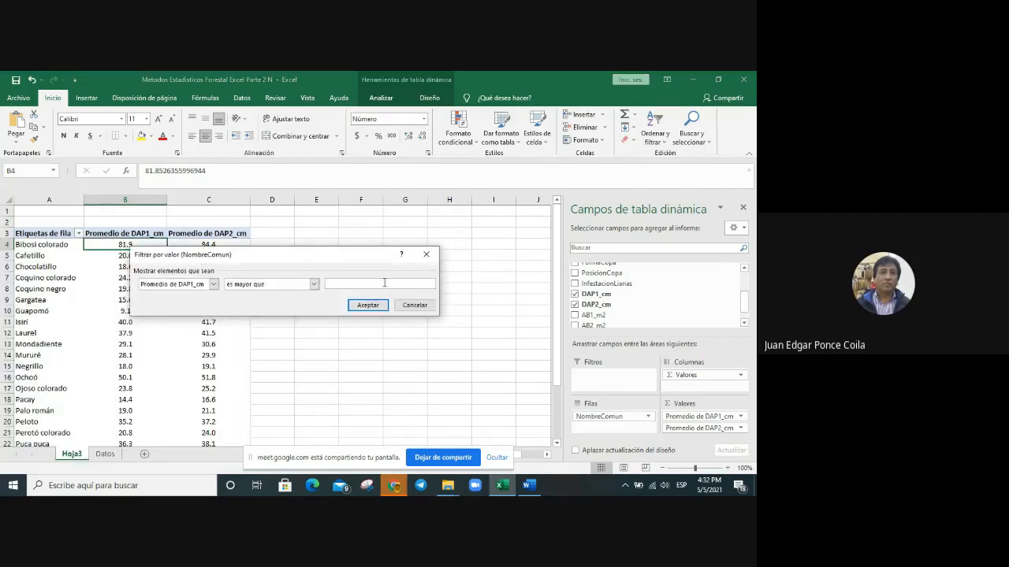
{"action": "type", "text": "50"}
{"action": "left_click", "coordinate": [368, 306]}
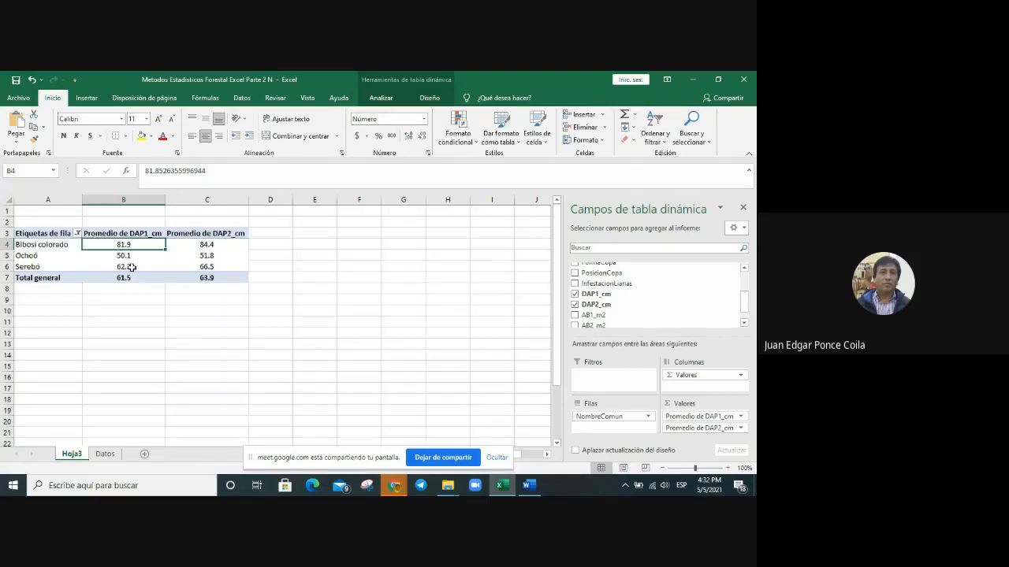
{"action": "mouse_move", "coordinate": [132, 268]}
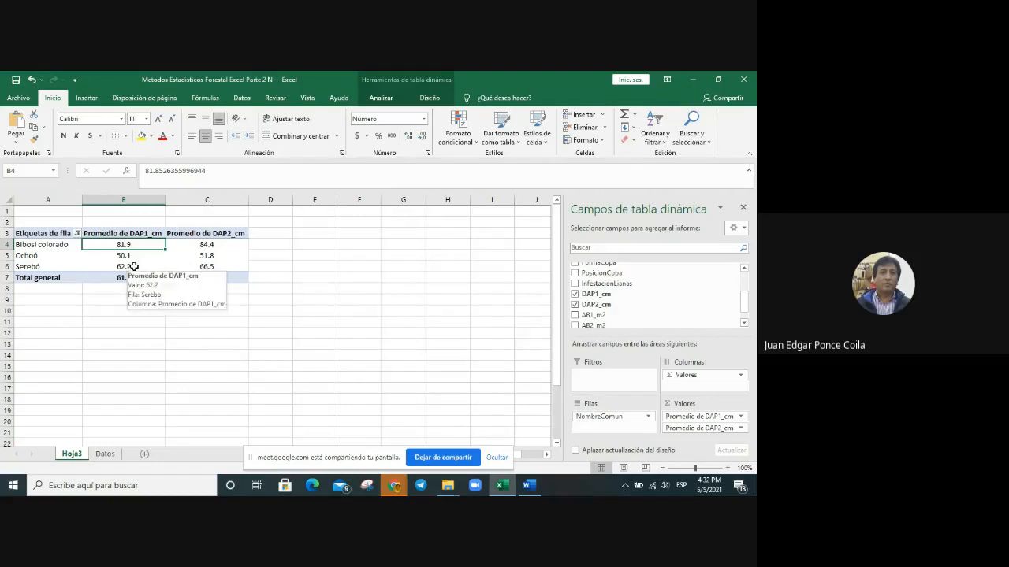
- Replace the greater-than value filter with one showing only species whose average DAP2_cm is between 40 and 60
{"action": "left_click", "coordinate": [77, 234]}
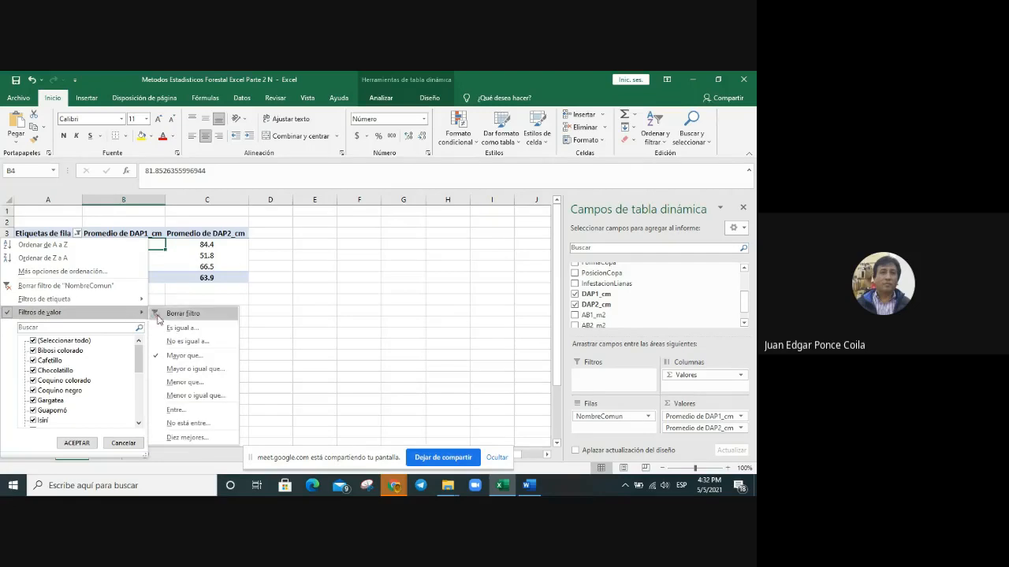
{"action": "left_click", "coordinate": [186, 315]}
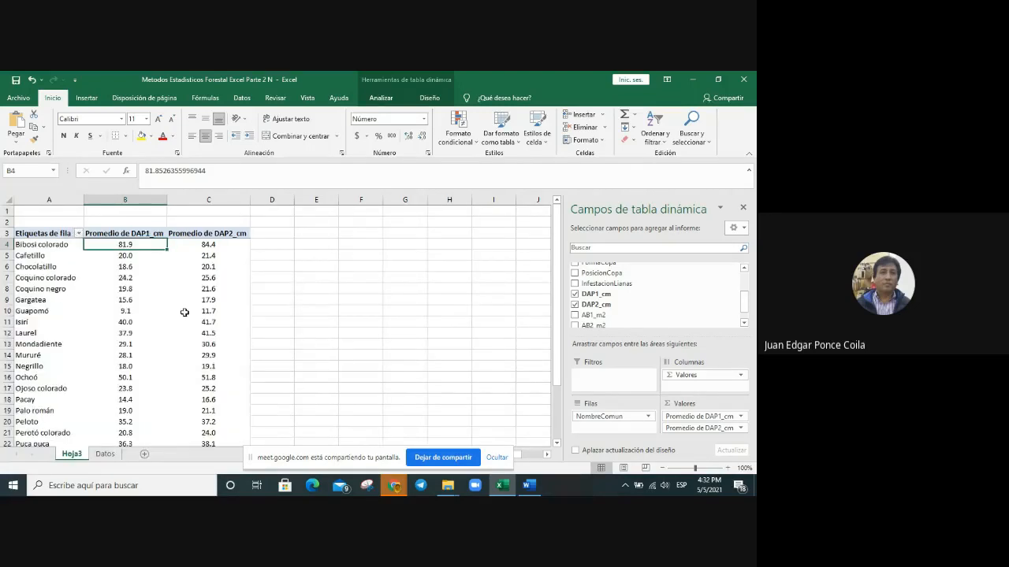
{"action": "left_click", "coordinate": [79, 233]}
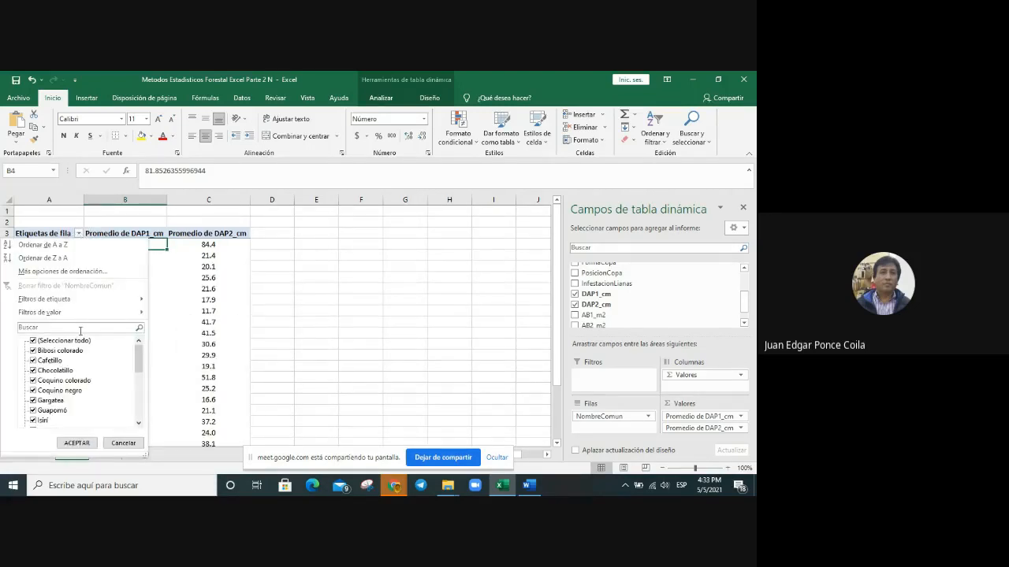
{"action": "mouse_move", "coordinate": [136, 317]}
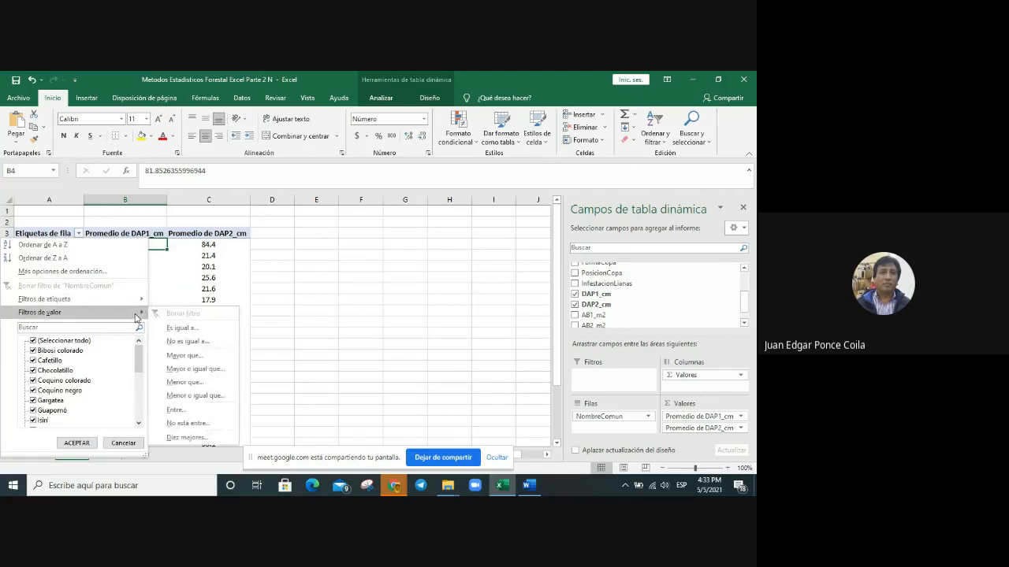
{"action": "left_click", "coordinate": [197, 411]}
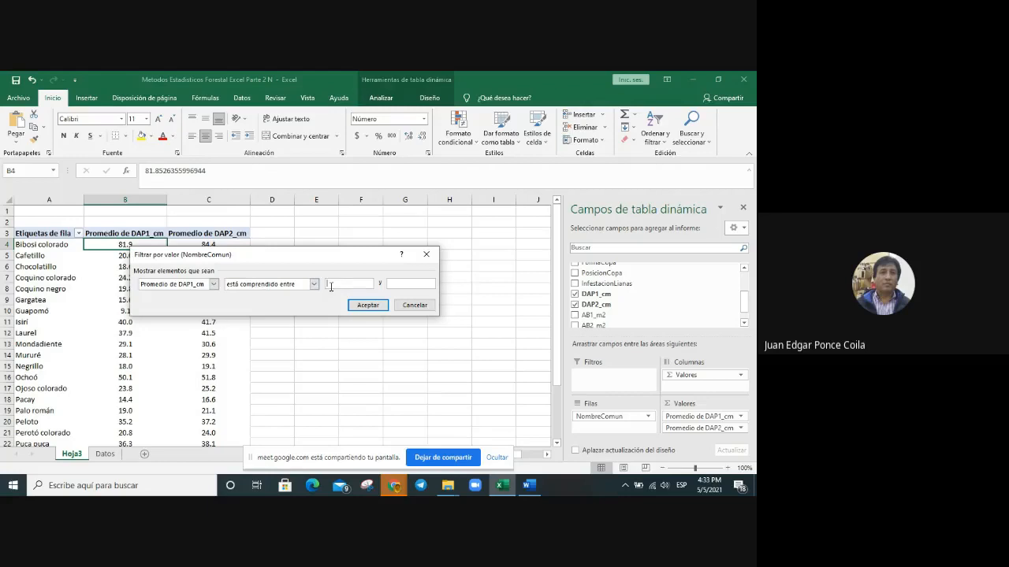
{"action": "type", "text": "40"}
{"action": "type", "text": "60"}
{"action": "left_click", "coordinate": [213, 284]}
{"action": "left_click", "coordinate": [207, 294]}
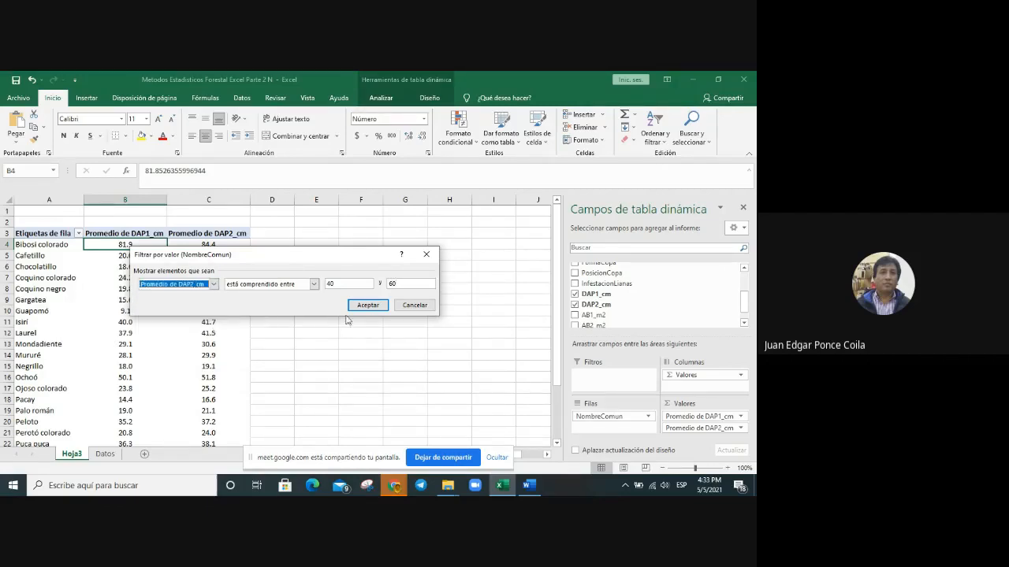
{"action": "left_click", "coordinate": [367, 305]}
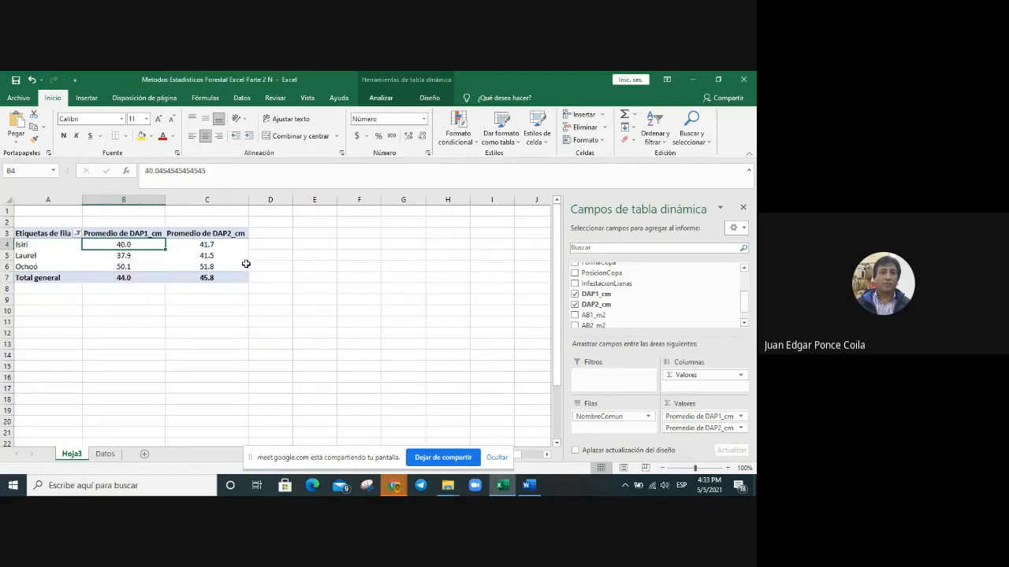
{"action": "left_click", "coordinate": [227, 245]}
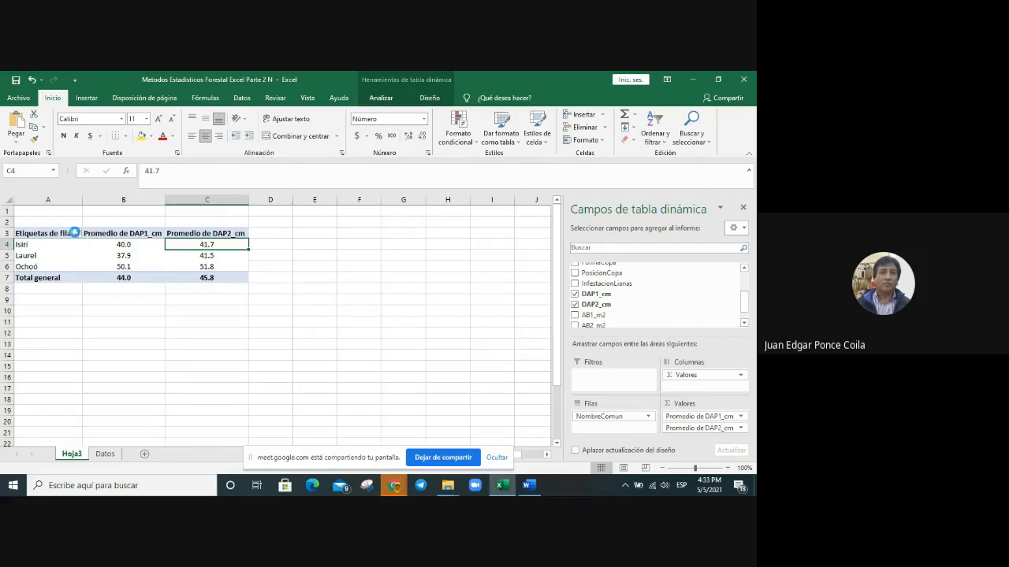
- Clear the between value filter on average DAP2_cm from the NombreComun rows and look through the species list
{"action": "left_click", "coordinate": [77, 234]}
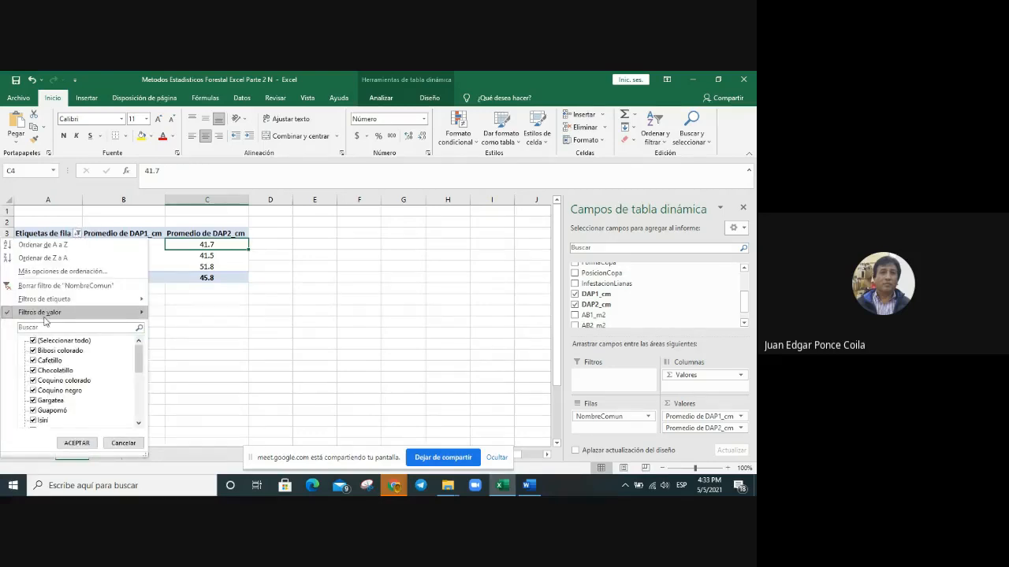
{"action": "mouse_move", "coordinate": [44, 316]}
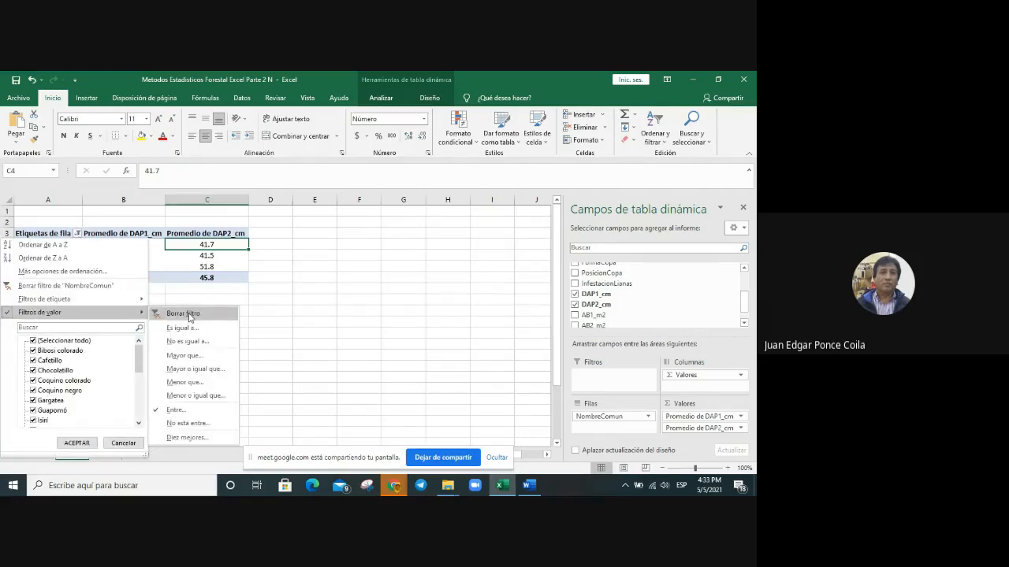
{"action": "left_click", "coordinate": [190, 318]}
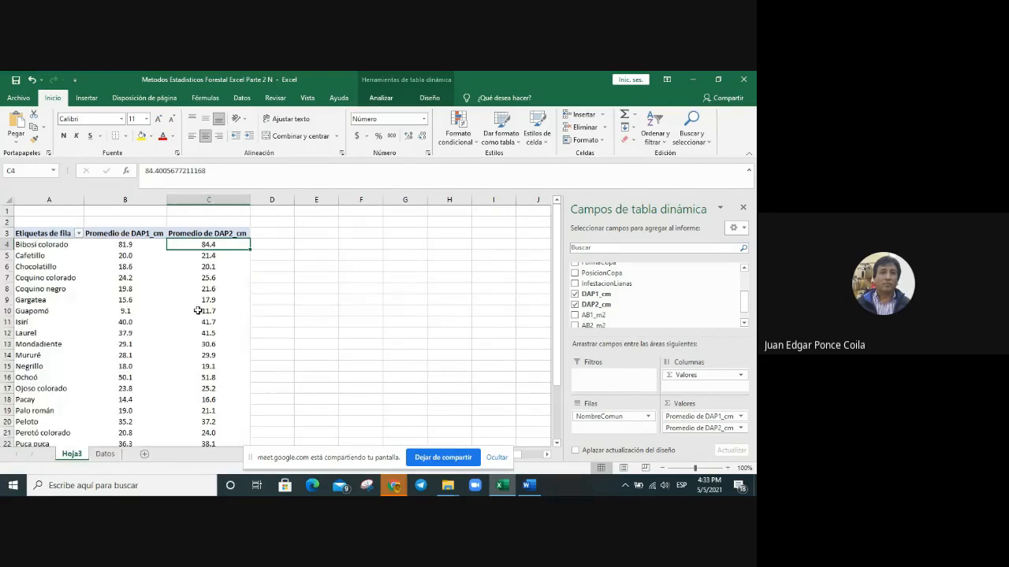
{"action": "scroll", "coordinate": [197, 312], "scroll_direction": "down", "scroll_amount": 14}
{"action": "scroll", "coordinate": [200, 316], "scroll_direction": "up", "scroll_amount": 14}
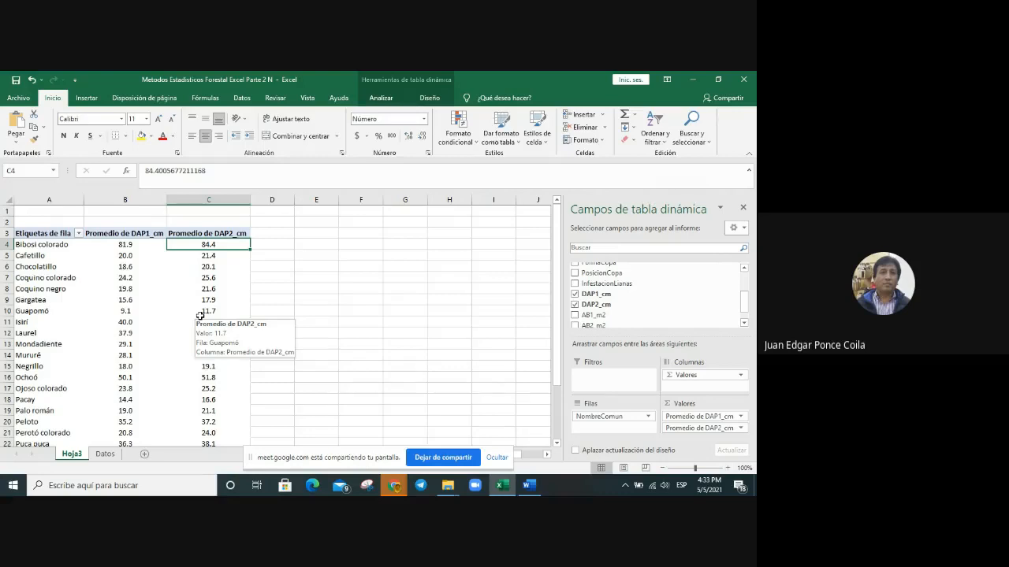
{"action": "left_click", "coordinate": [92, 287]}
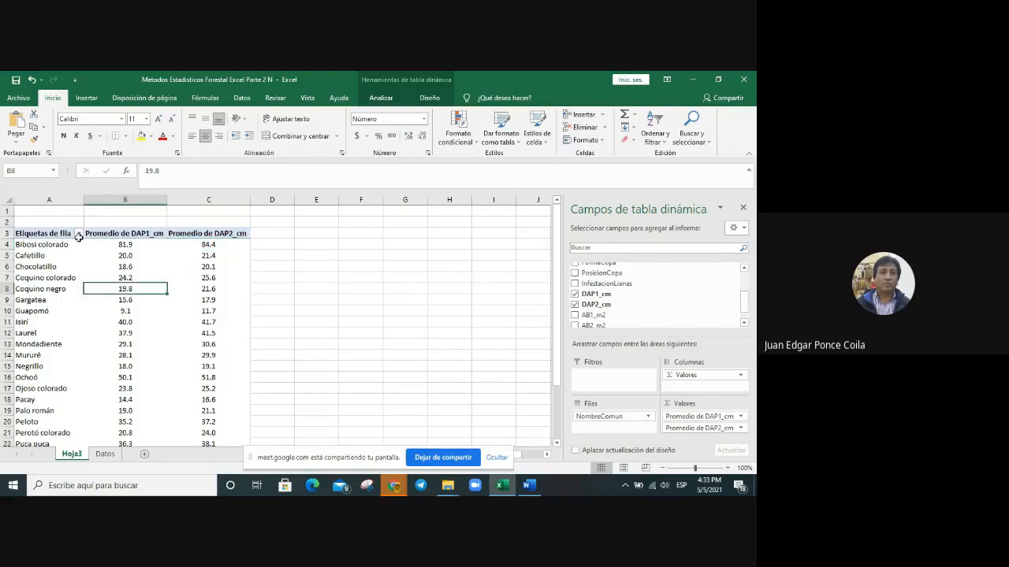
{"action": "left_click", "coordinate": [79, 234]}
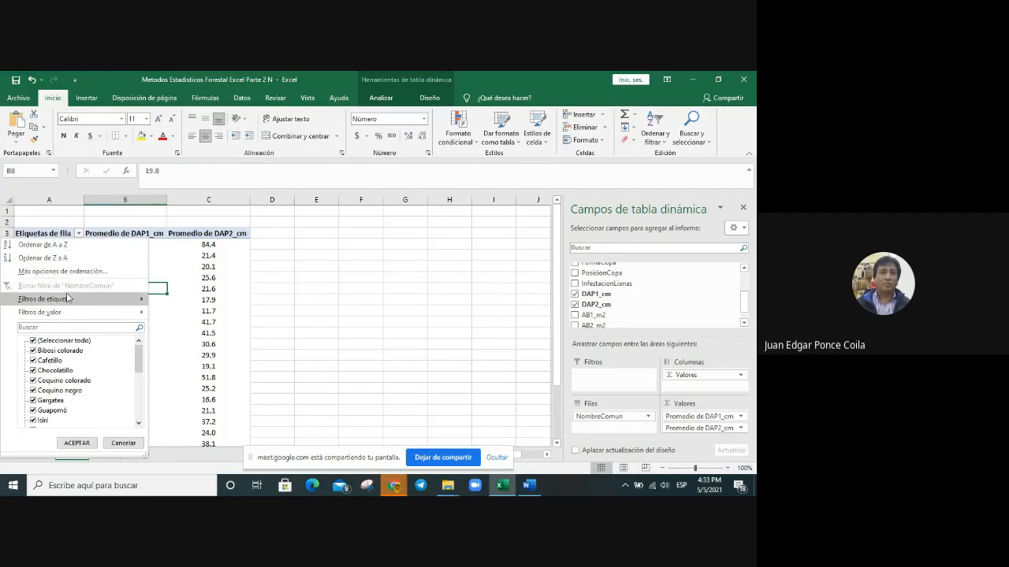
{"action": "mouse_move", "coordinate": [67, 298]}
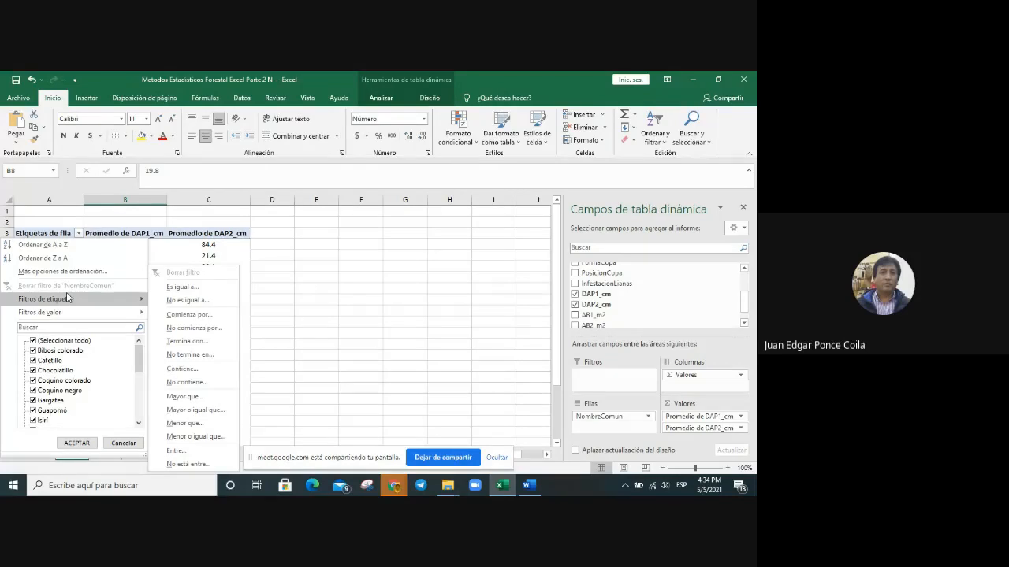
{"action": "left_click", "coordinate": [339, 370]}
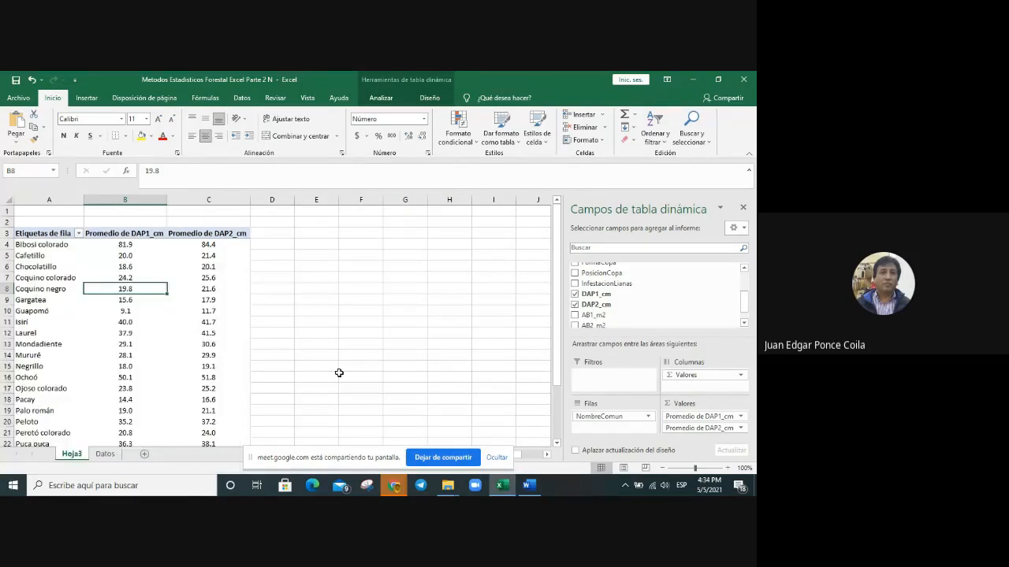
{"action": "left_click", "coordinate": [109, 355]}
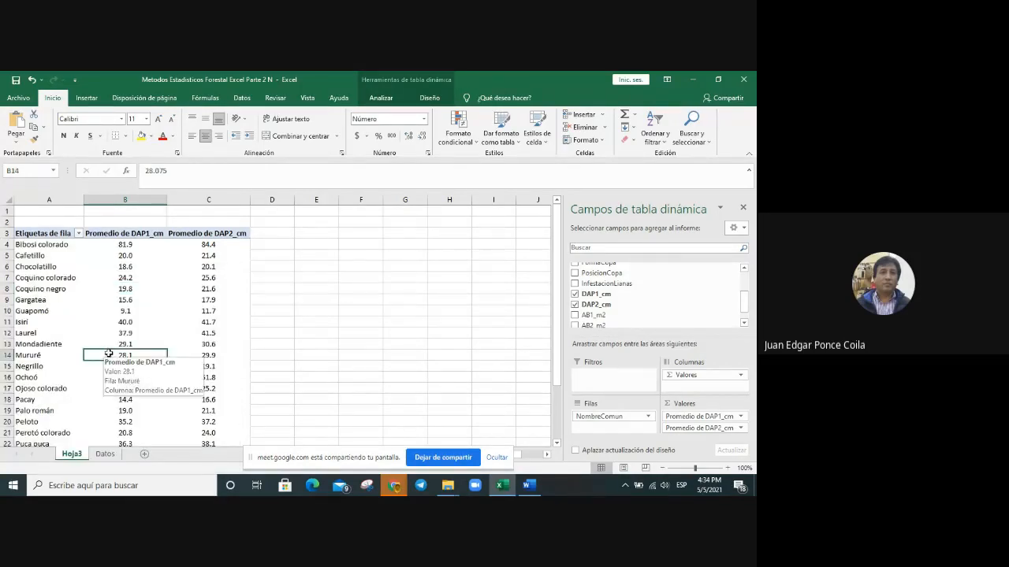
- Apply a value filter showing only NombreComun rows whose average DAP1_cm is less than 25
{"action": "left_click", "coordinate": [78, 233]}
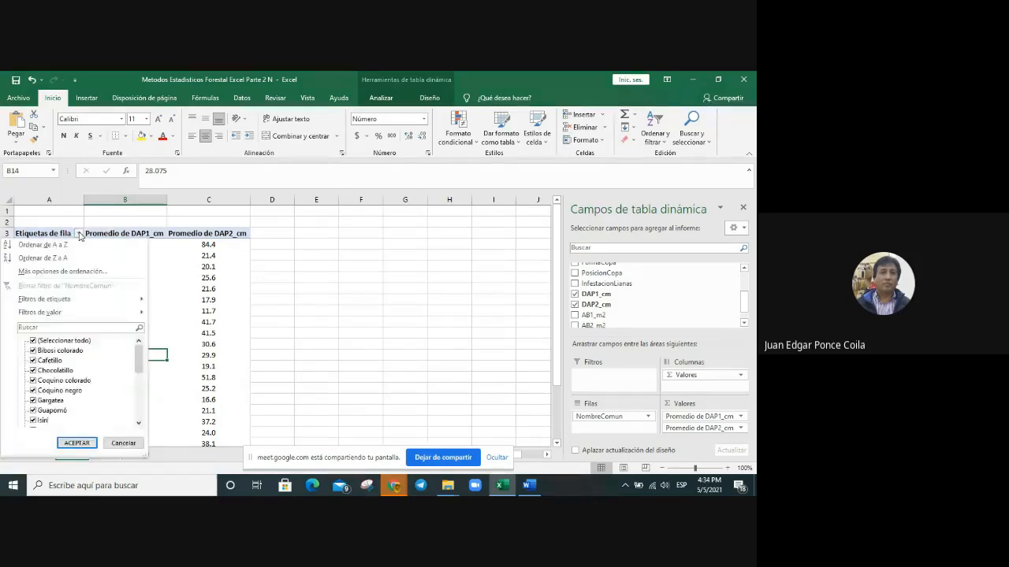
{"action": "mouse_move", "coordinate": [49, 318]}
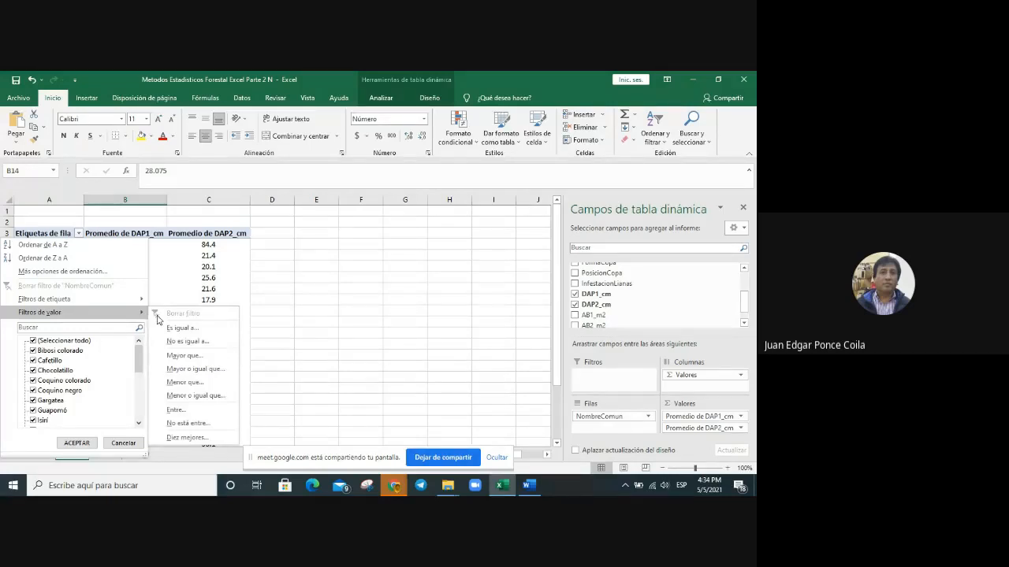
{"action": "left_click", "coordinate": [185, 382]}
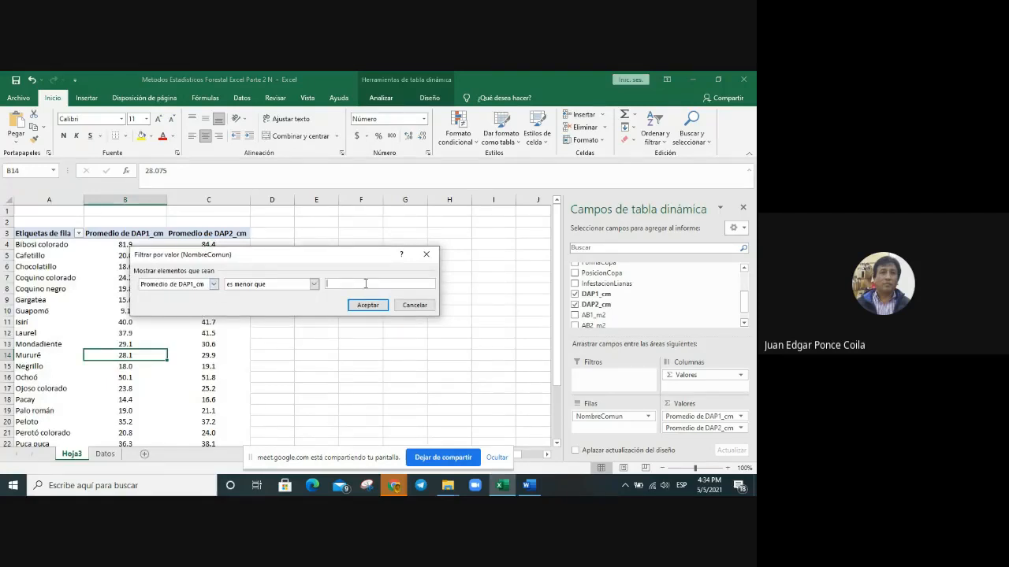
{"action": "type", "text": "25"}
{"action": "left_click", "coordinate": [363, 306]}
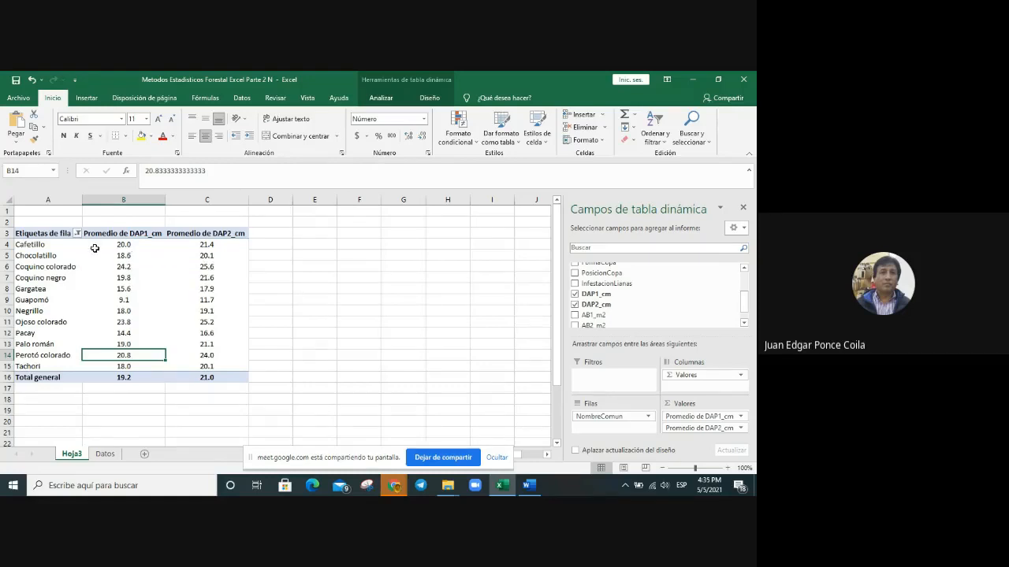
{"action": "mouse_move", "coordinate": [134, 248]}
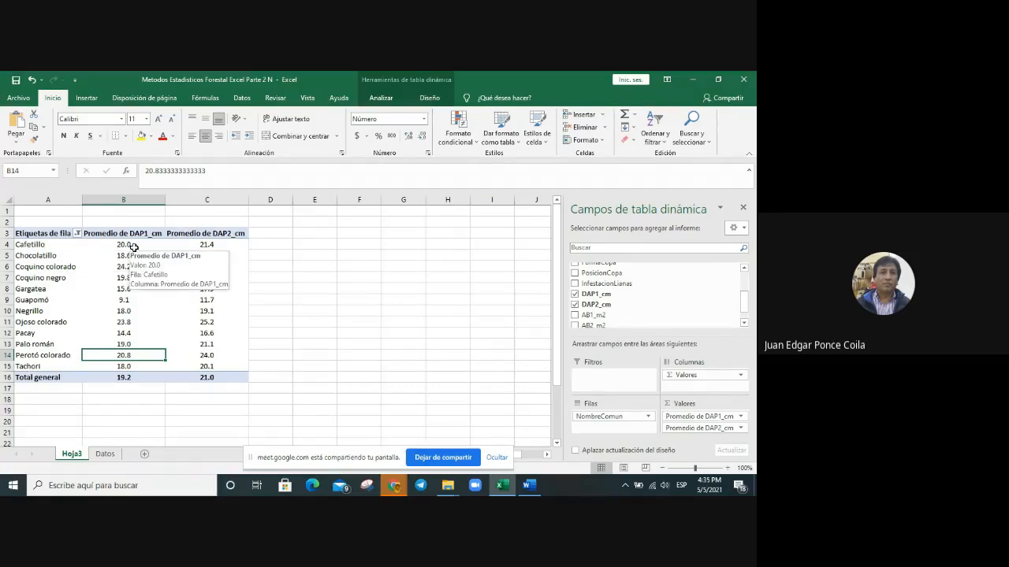
- Change the less-than value filter on average DAP1_cm to a limit of 20 and check the species and total row
{"action": "left_click", "coordinate": [78, 234]}
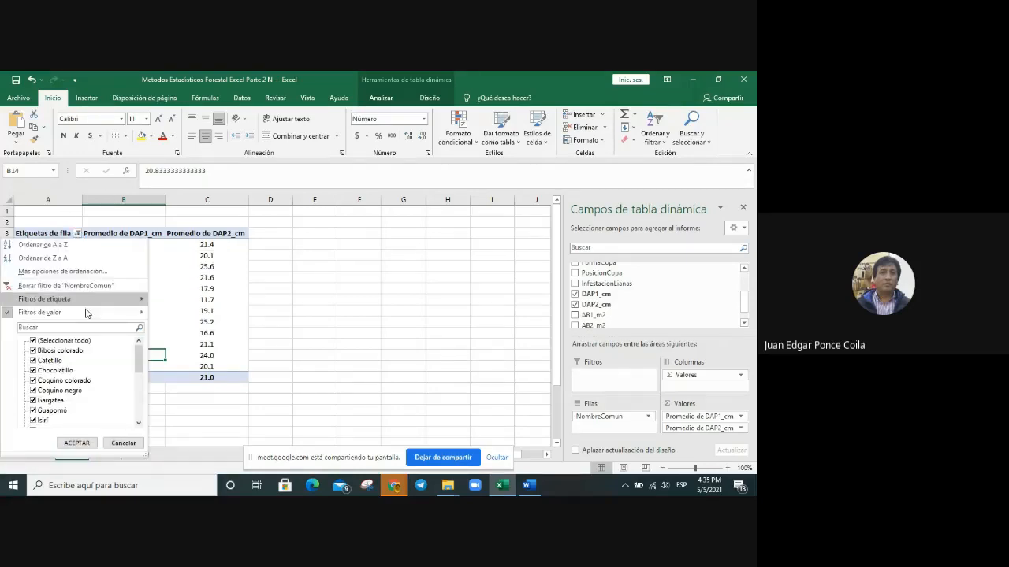
{"action": "mouse_move", "coordinate": [87, 313]}
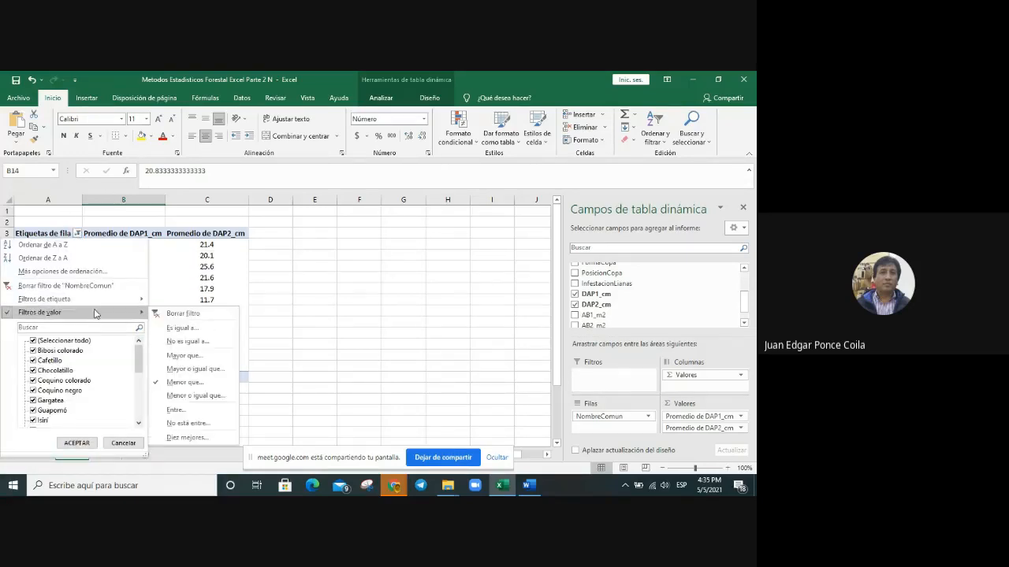
{"action": "left_click", "coordinate": [188, 382]}
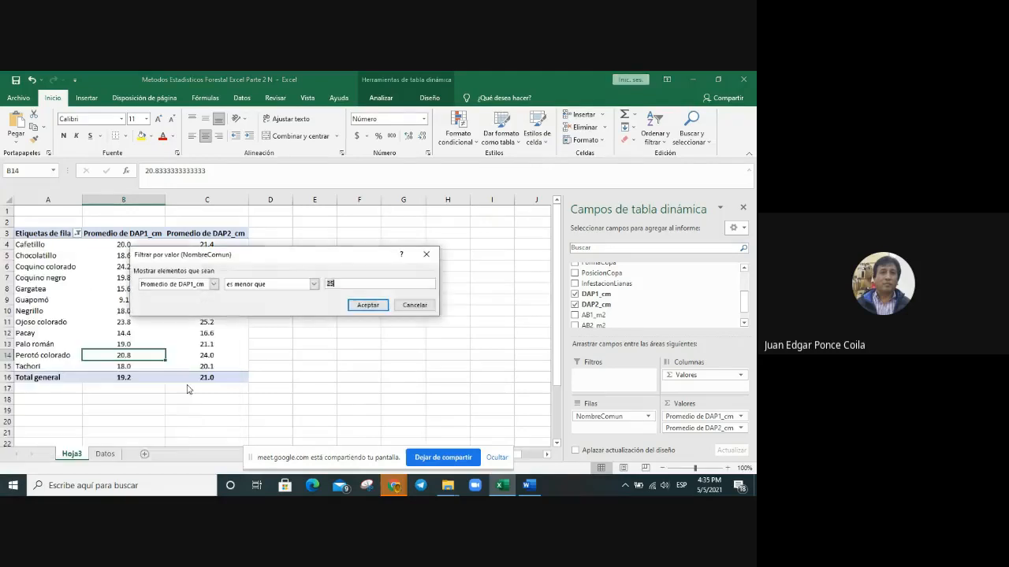
{"action": "left_click", "coordinate": [364, 285]}
{"action": "key", "text": "BackSpace"}
{"action": "type", "text": "0"}
{"action": "left_click", "coordinate": [358, 306]}
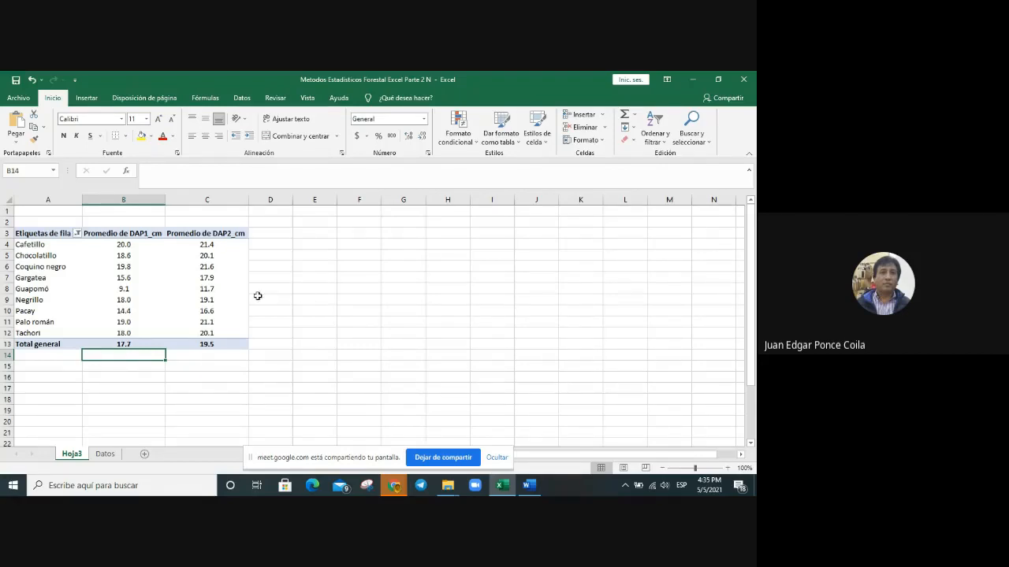
{"action": "mouse_move", "coordinate": [135, 245]}
{"action": "mouse_move", "coordinate": [138, 344]}
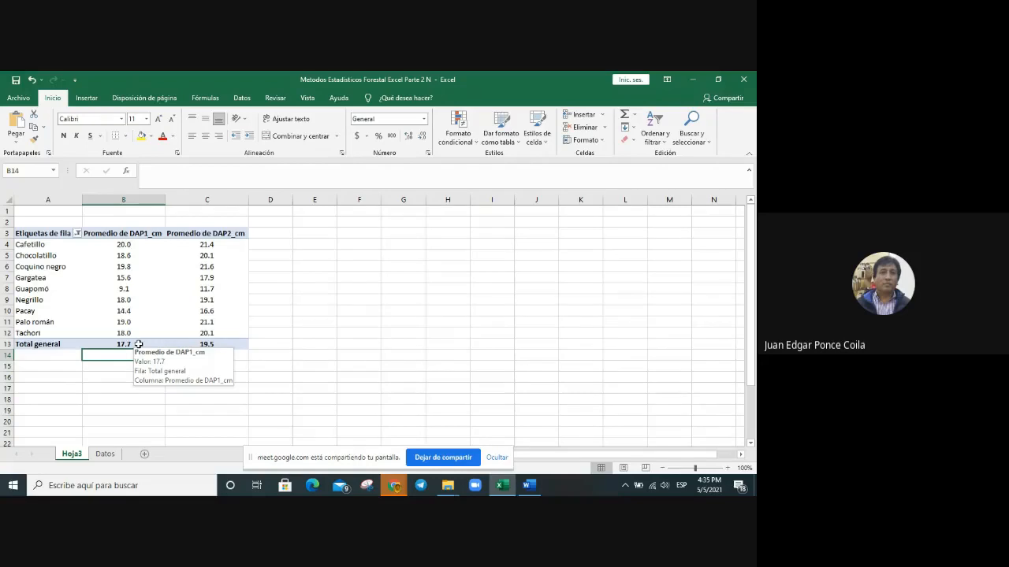
- Replace the less-than value filter with one showing only species whose average DAP1_cm is greater than 60
{"action": "left_click", "coordinate": [78, 233]}
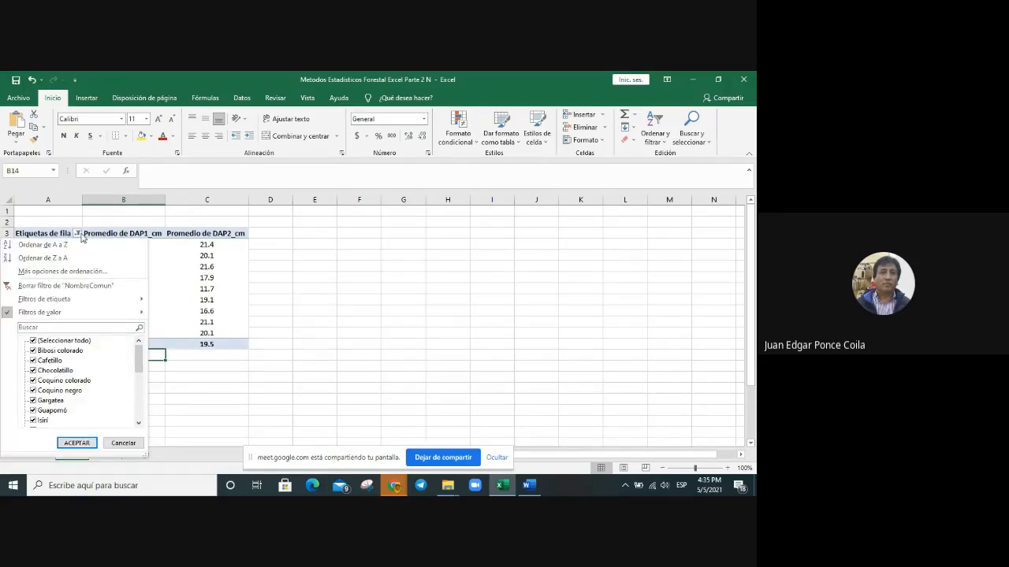
{"action": "mouse_move", "coordinate": [111, 315]}
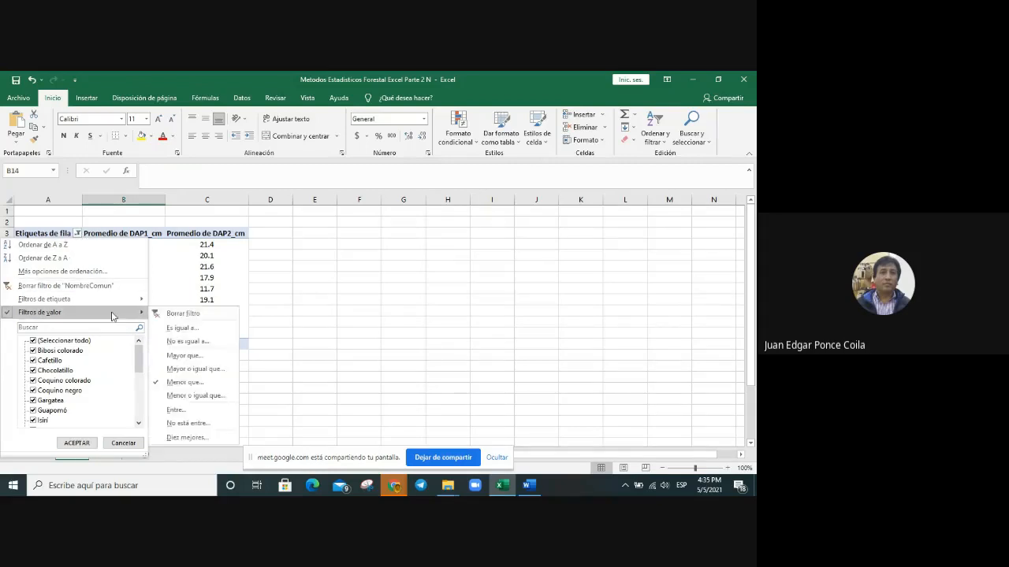
{"action": "left_click", "coordinate": [211, 315]}
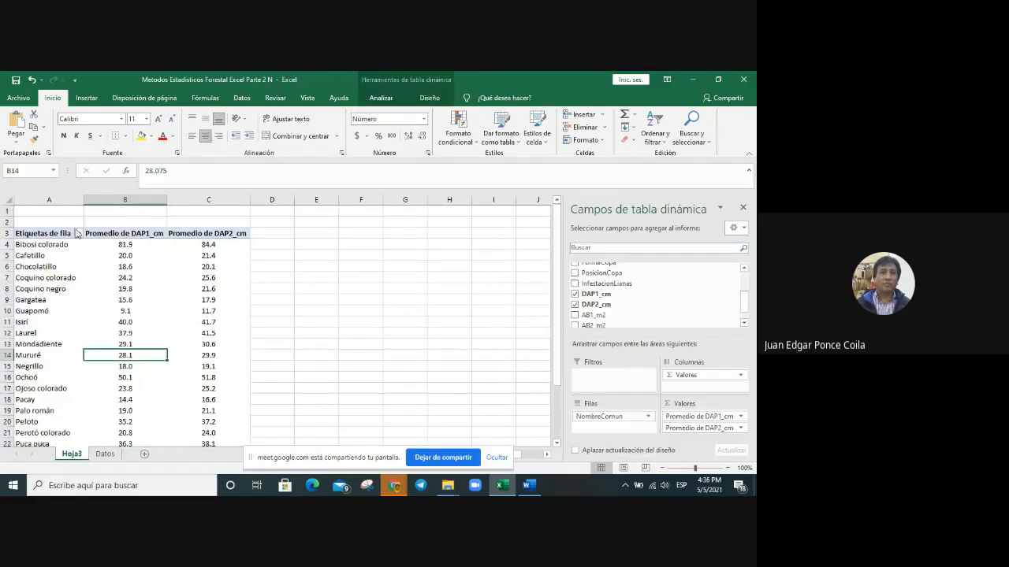
{"action": "left_click", "coordinate": [75, 234]}
{"action": "left_click", "coordinate": [79, 233]}
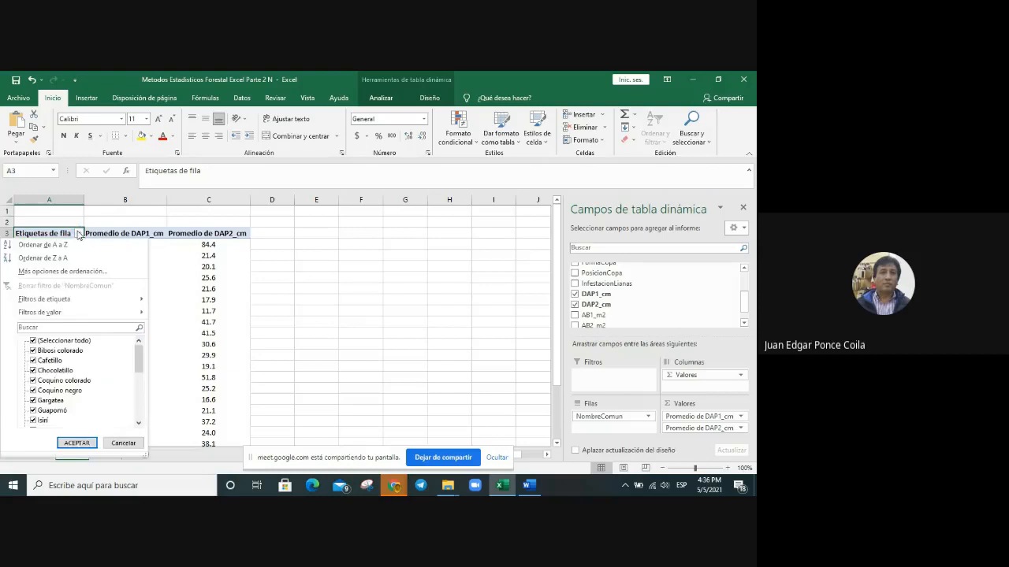
{"action": "mouse_move", "coordinate": [103, 320]}
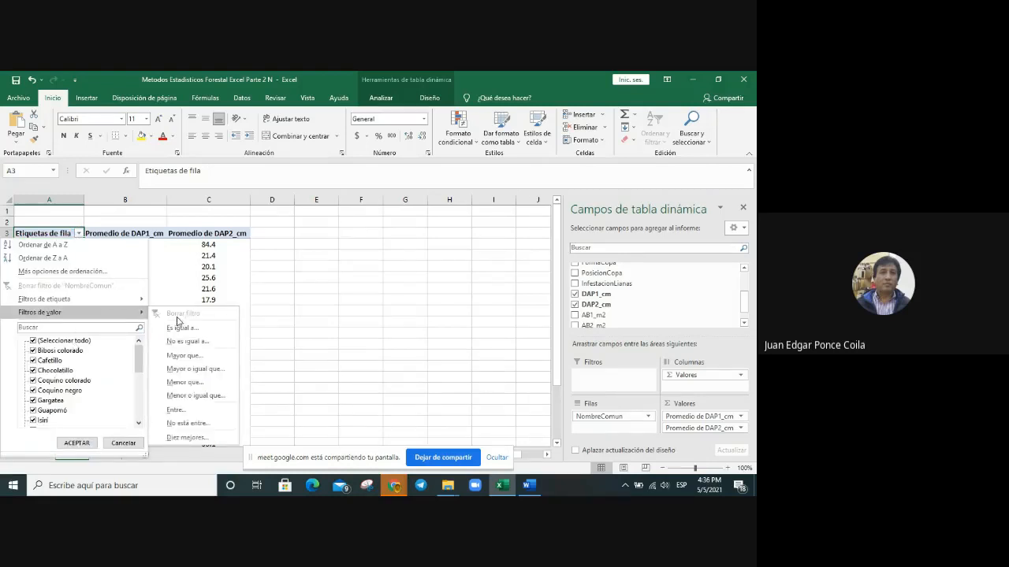
{"action": "left_click", "coordinate": [184, 355]}
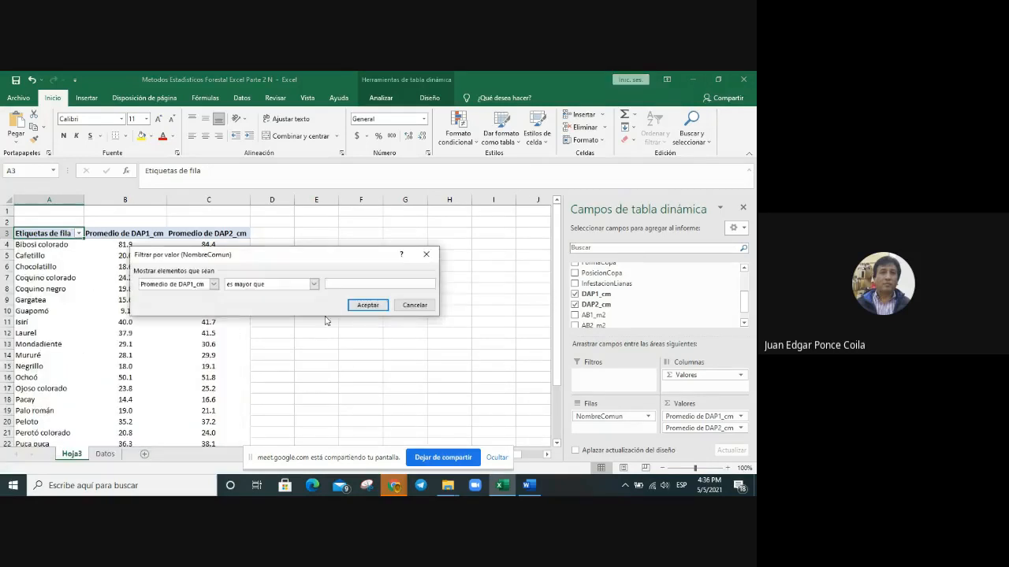
{"action": "type", "text": "60"}
{"action": "left_click", "coordinate": [368, 306]}
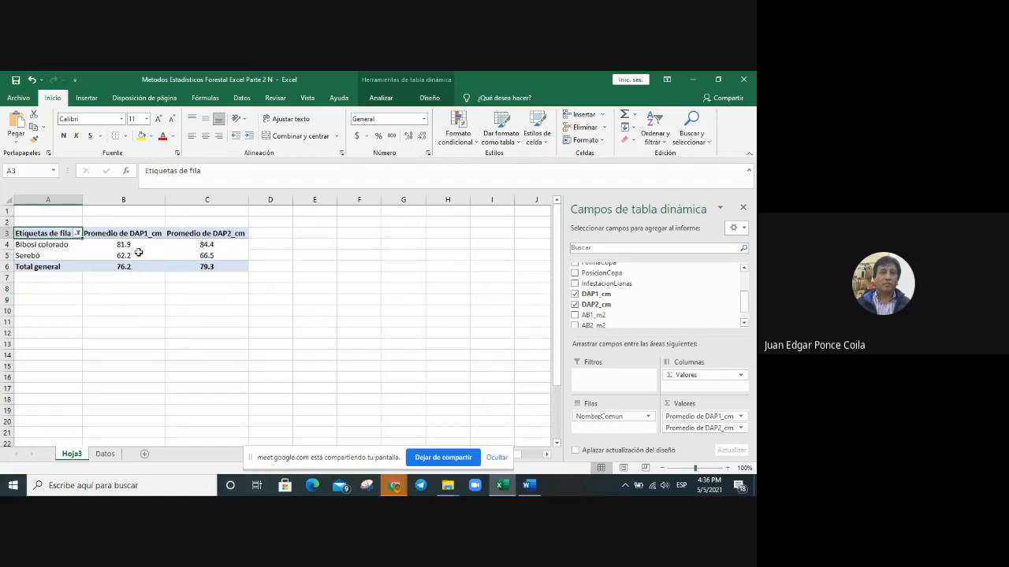
- Clear the greater-than value filter from the NombreComun rows and check the Guapomó row's averages
{"action": "left_click", "coordinate": [78, 233]}
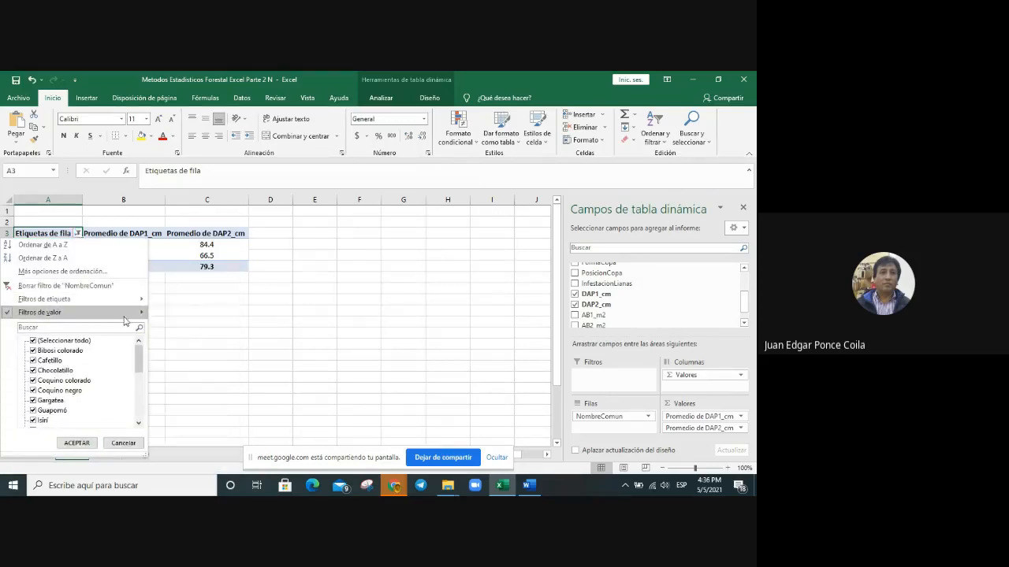
{"action": "left_click", "coordinate": [181, 315]}
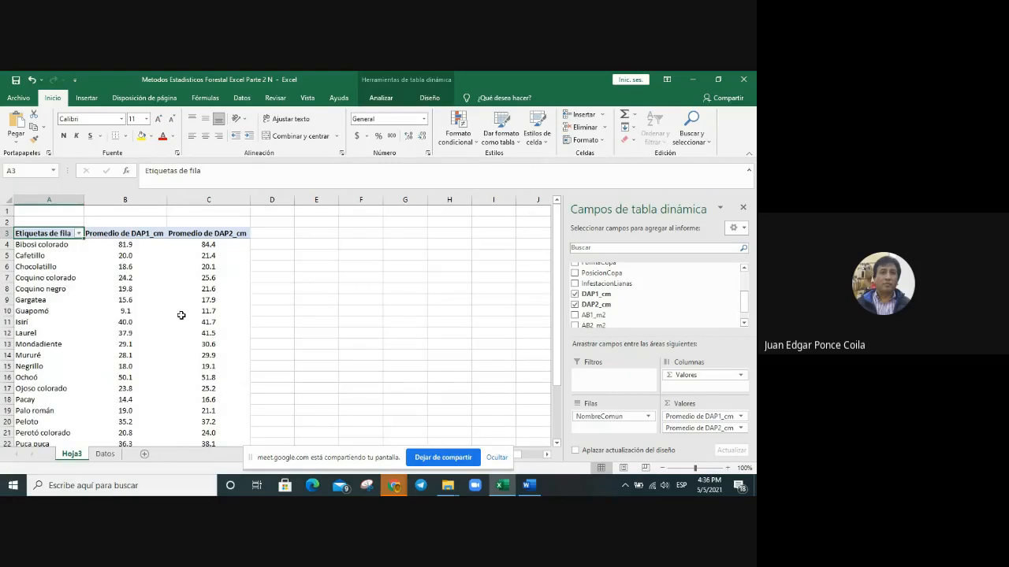
{"action": "left_click", "coordinate": [181, 313]}
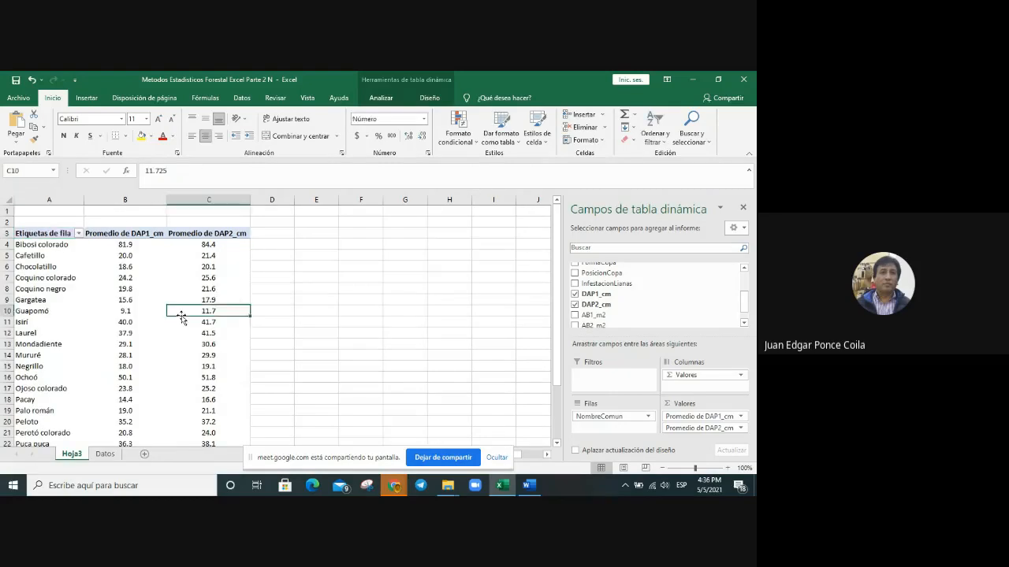
{"action": "left_click", "coordinate": [59, 313]}
{"action": "left_click", "coordinate": [138, 314]}
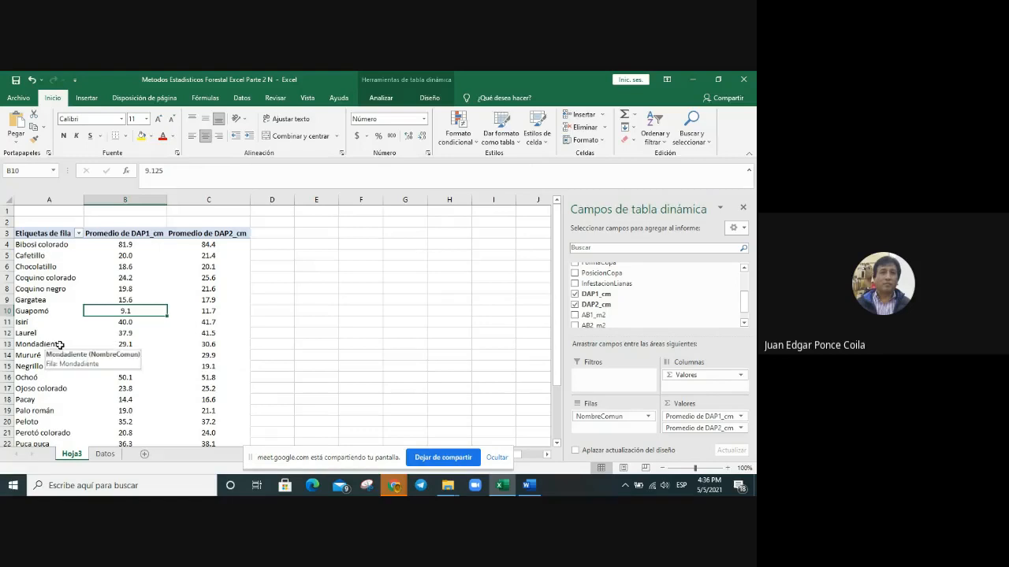
{"action": "left_click", "coordinate": [208, 267]}
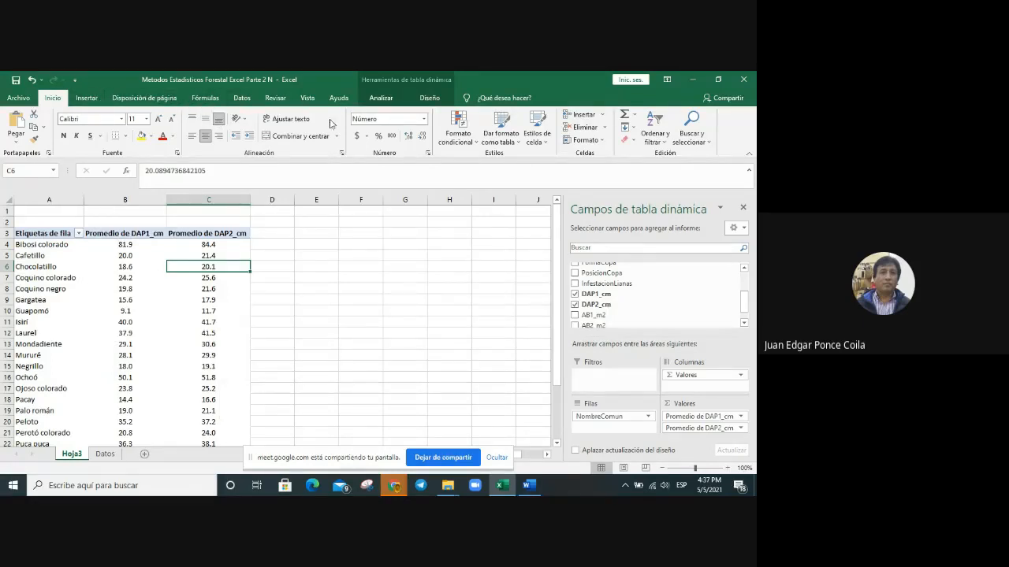
- Insert a clustered column pivot chart of the average DAP1_cm and DAP2_cm, and enlarge it to 3.65" high by 6.29" wide
{"action": "left_click", "coordinate": [151, 319]}
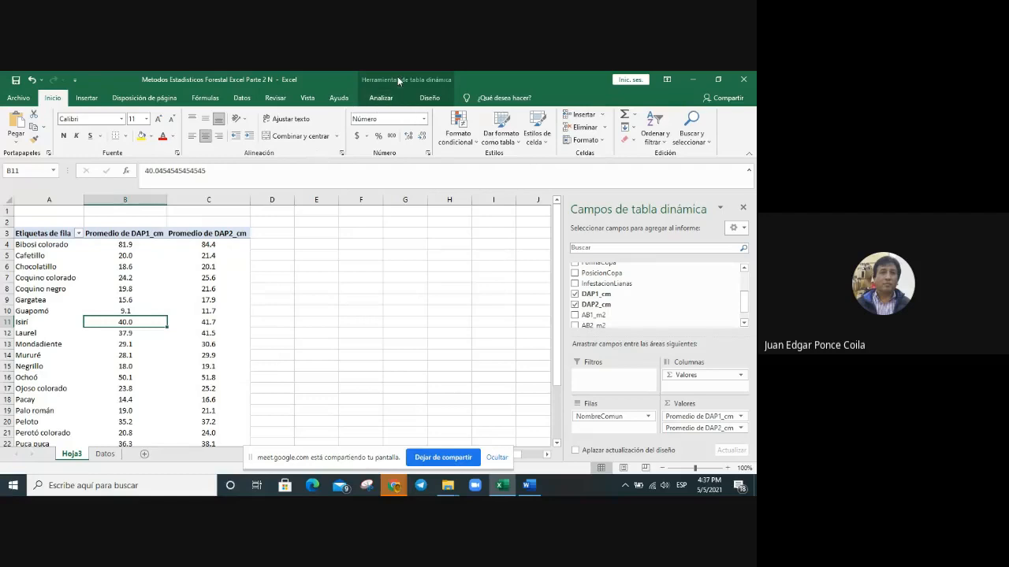
{"action": "left_click", "coordinate": [380, 98]}
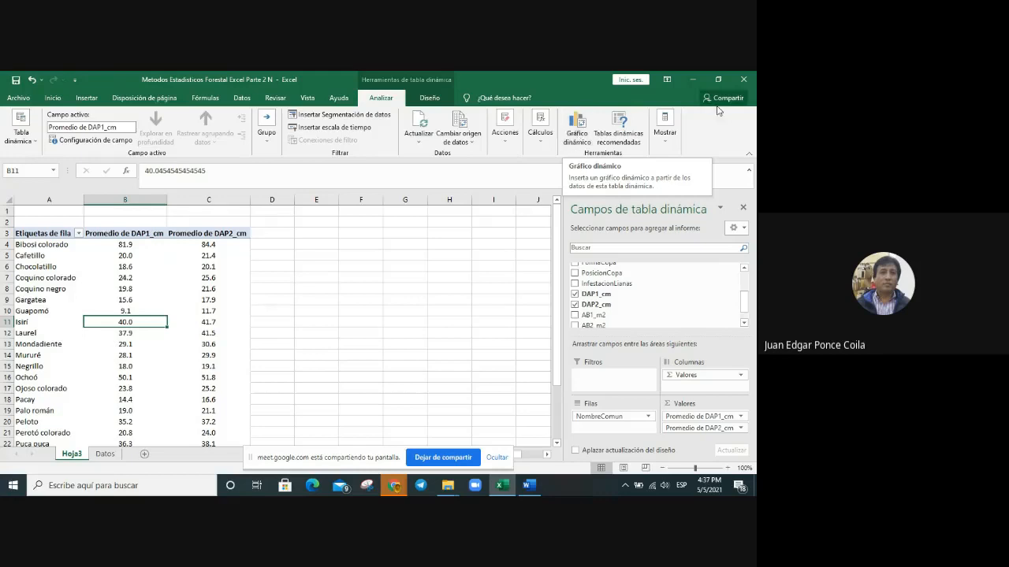
{"action": "left_click", "coordinate": [575, 145]}
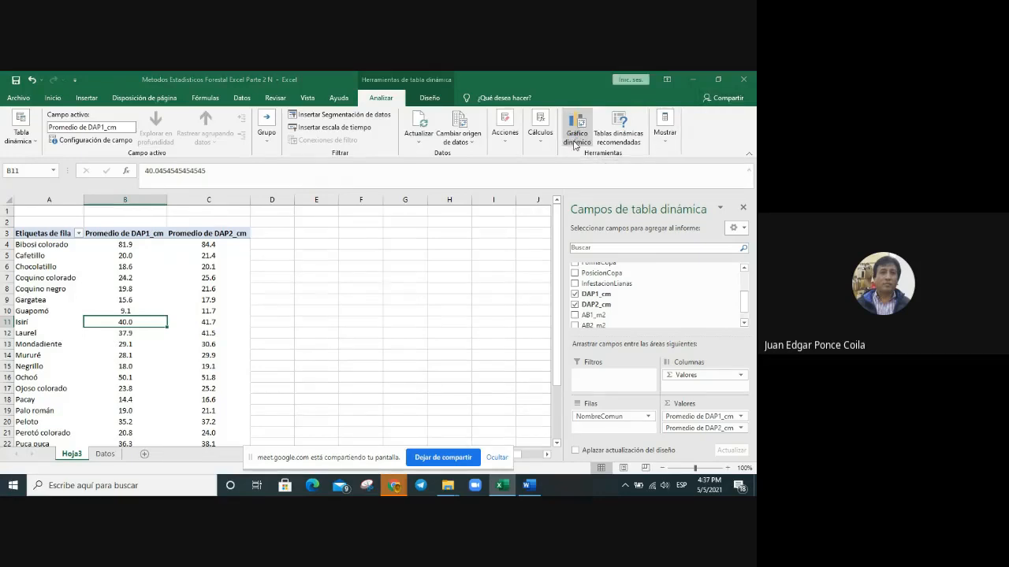
{"action": "left_click_drag", "start_coordinate": [339, 116], "coordinate": [409, 149]}
{"action": "mouse_move", "coordinate": [423, 303]}
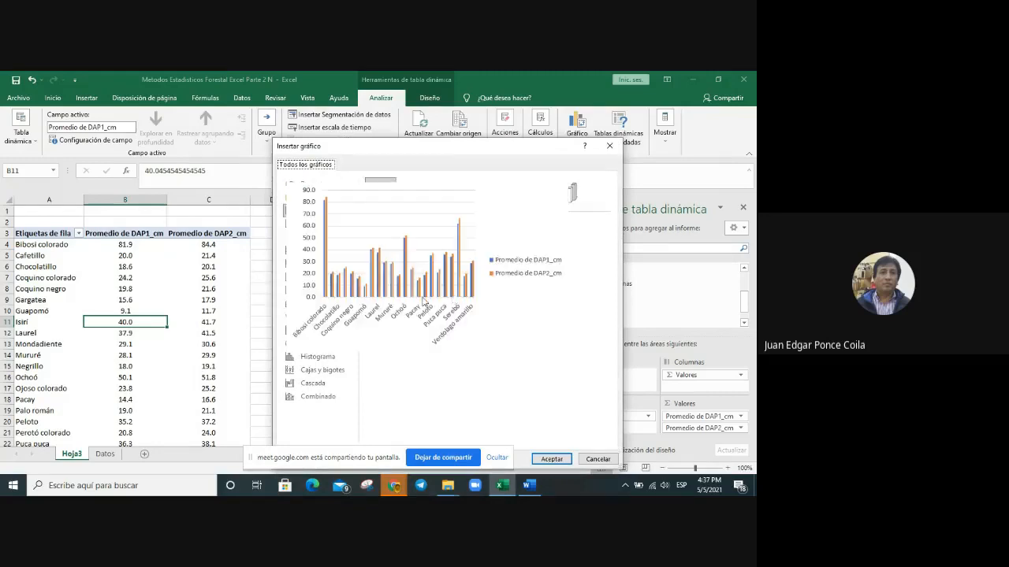
{"action": "left_click", "coordinate": [551, 459]}
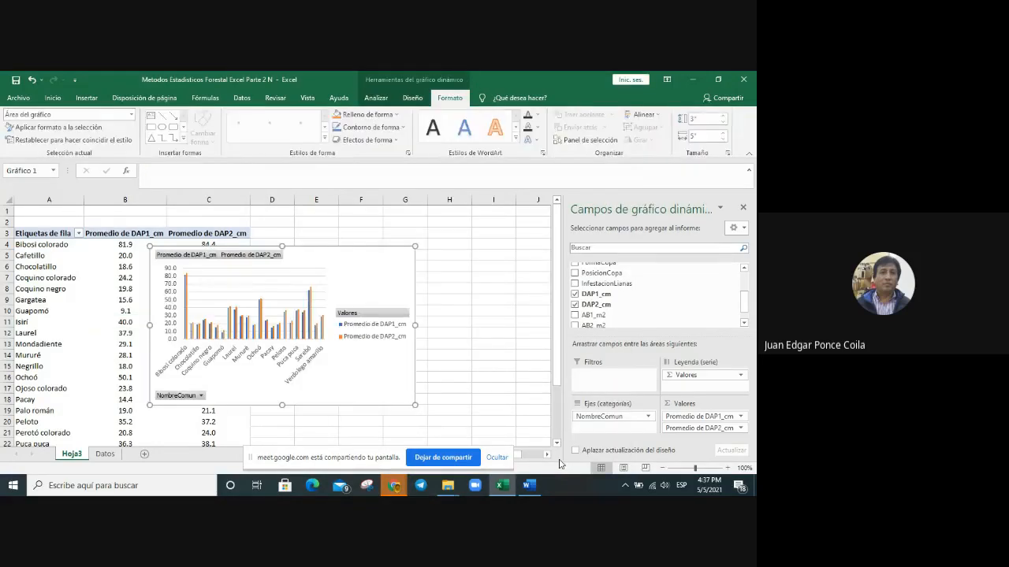
{"action": "left_click_drag", "start_coordinate": [344, 248], "coordinate": [450, 242]}
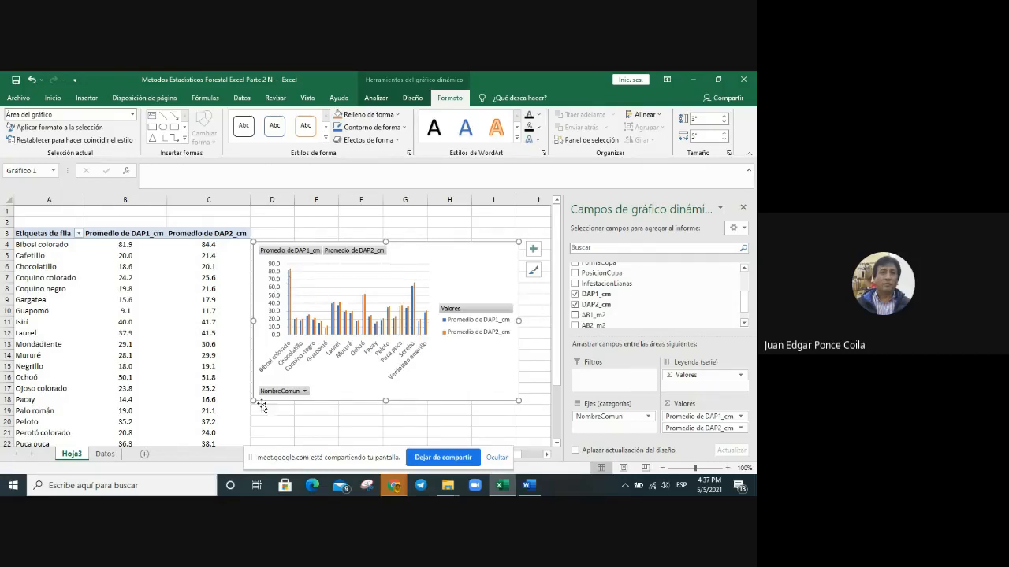
{"action": "left_click_drag", "start_coordinate": [252, 402], "coordinate": [184, 437]}
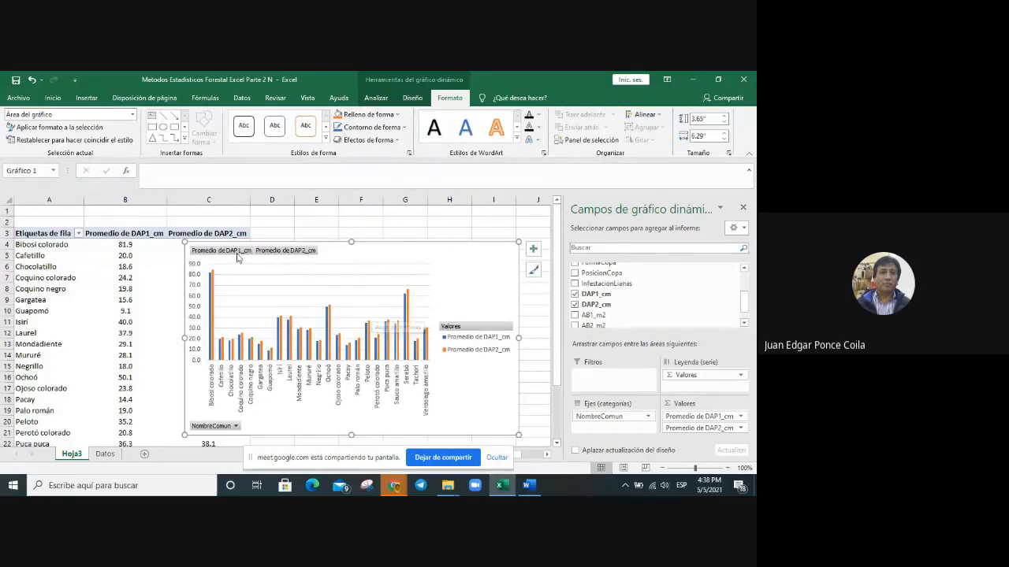
- Filter the pivot chart's NombreComun field to show only Bibosi colorado, Ochoó and Serebó
{"action": "left_click", "coordinate": [234, 426]}
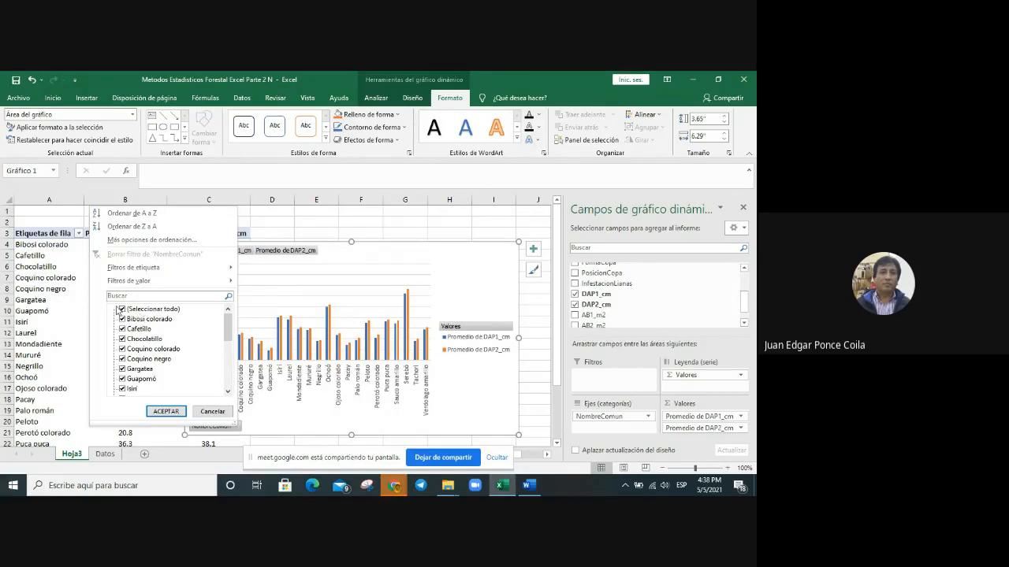
{"action": "left_click", "coordinate": [120, 309]}
{"action": "left_click", "coordinate": [122, 319]}
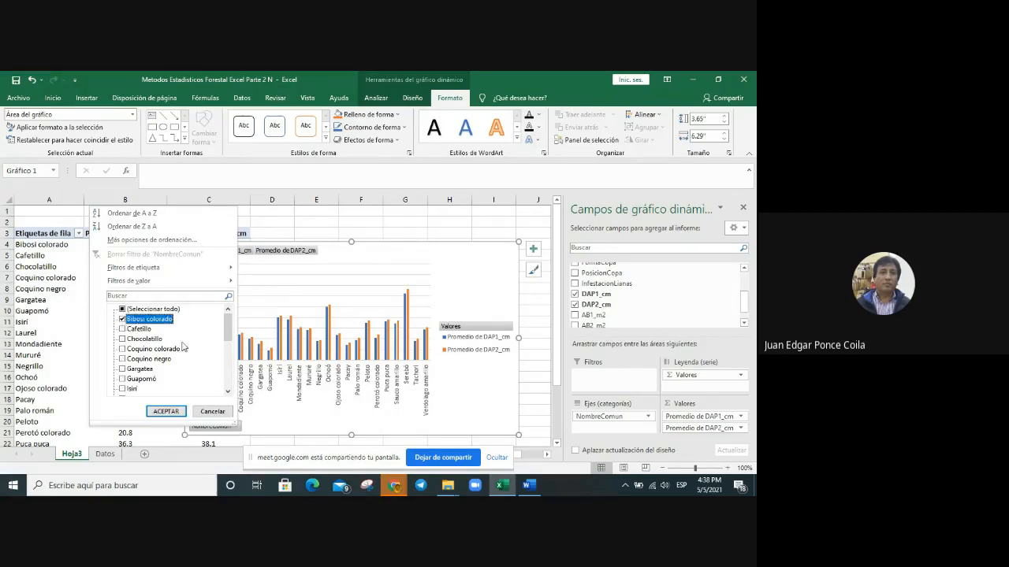
{"action": "left_click_drag", "start_coordinate": [232, 327], "coordinate": [231, 385]}
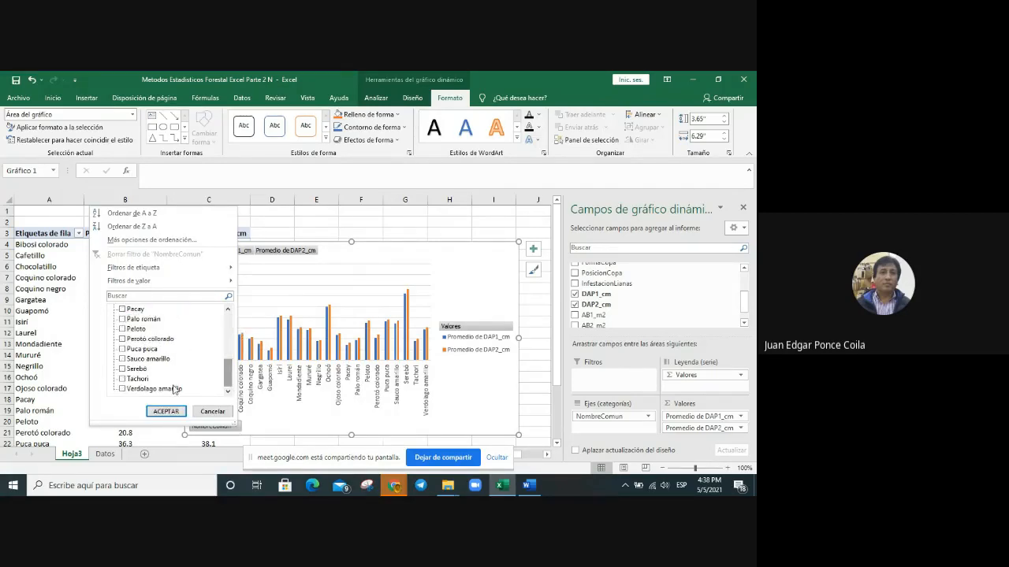
{"action": "scroll", "coordinate": [176, 352], "scroll_direction": "up", "scroll_amount": 2}
{"action": "scroll", "coordinate": [177, 352], "scroll_direction": "down", "scroll_amount": 2}
{"action": "scroll", "coordinate": [182, 367], "scroll_direction": "up", "scroll_amount": 2}
{"action": "scroll", "coordinate": [182, 368], "scroll_direction": "up", "scroll_amount": 1}
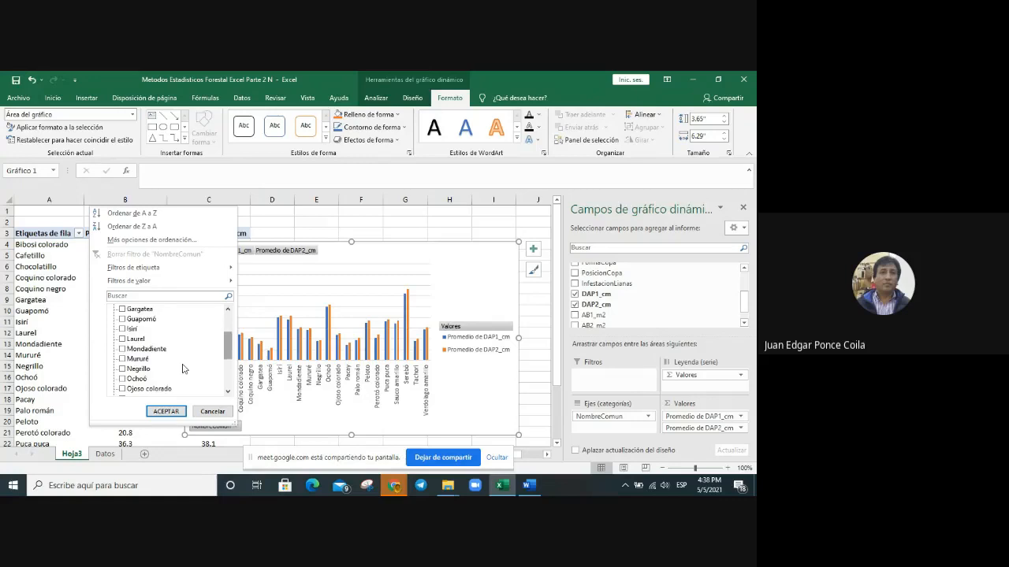
{"action": "left_click", "coordinate": [132, 379]}
{"action": "left_click", "coordinate": [165, 411]}
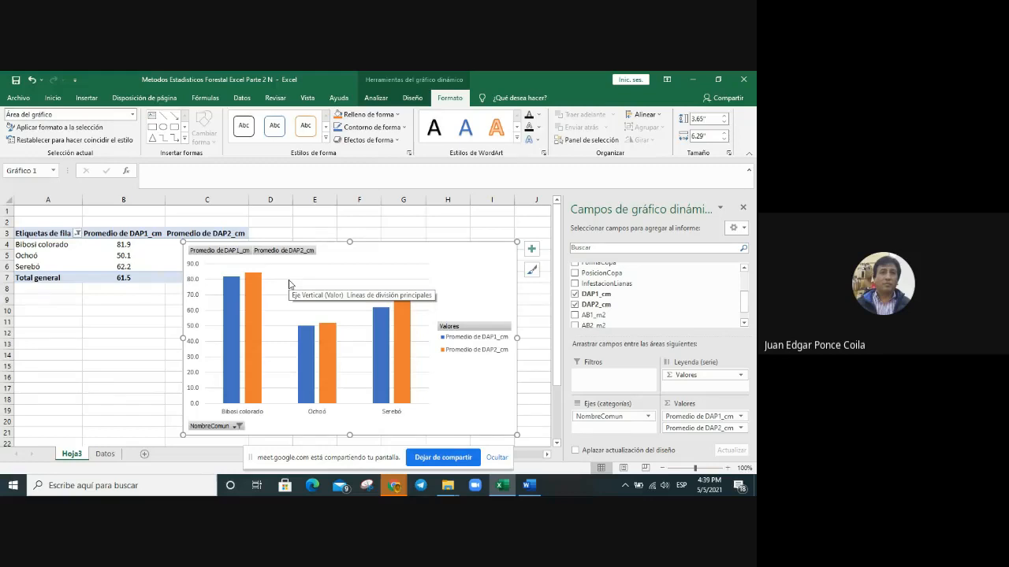
- Add axis titles to the pivot chart and set the horizontal axis title to "Especies forestales"
{"action": "left_click", "coordinate": [533, 250]}
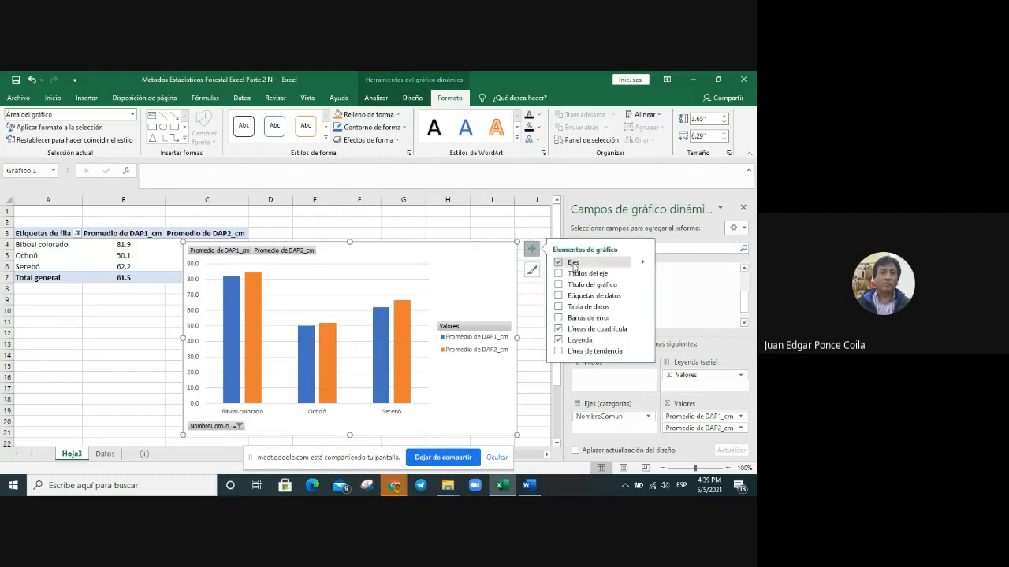
{"action": "left_click", "coordinate": [583, 275]}
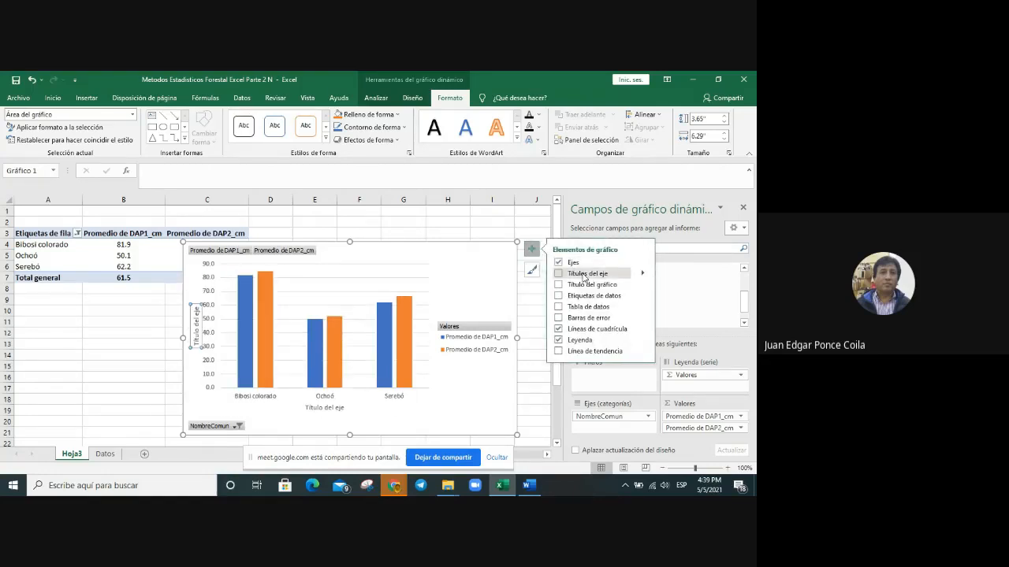
{"action": "left_click", "coordinate": [339, 409]}
{"action": "left_click", "coordinate": [331, 408]}
{"action": "key", "text": "BackSpace"}
{"action": "key", "text": "BackSpace"}
{"action": "key", "text": "BackSpace"}
{"action": "key", "text": "BackSpace"}
{"action": "key", "text": "BackSpace"}
{"action": "key", "text": "BackSpace"}
{"action": "key", "text": "BackSpace"}
{"action": "key", "text": "BackSpace"}
{"action": "type", "text": "Especies d"}
{"action": "type", "text": "orestales"}
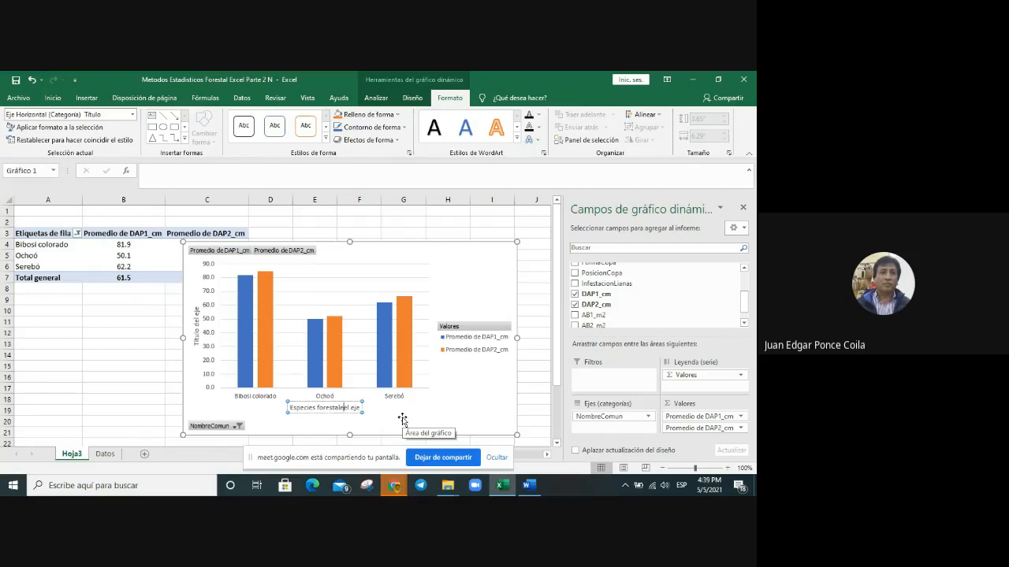
{"action": "key", "text": "Delete"}
{"action": "key", "text": "Delete"}
{"action": "key", "text": "Delete"}
{"action": "key", "text": "Delete"}
{"action": "key", "text": "Delete"}
{"action": "key", "text": "Delete"}
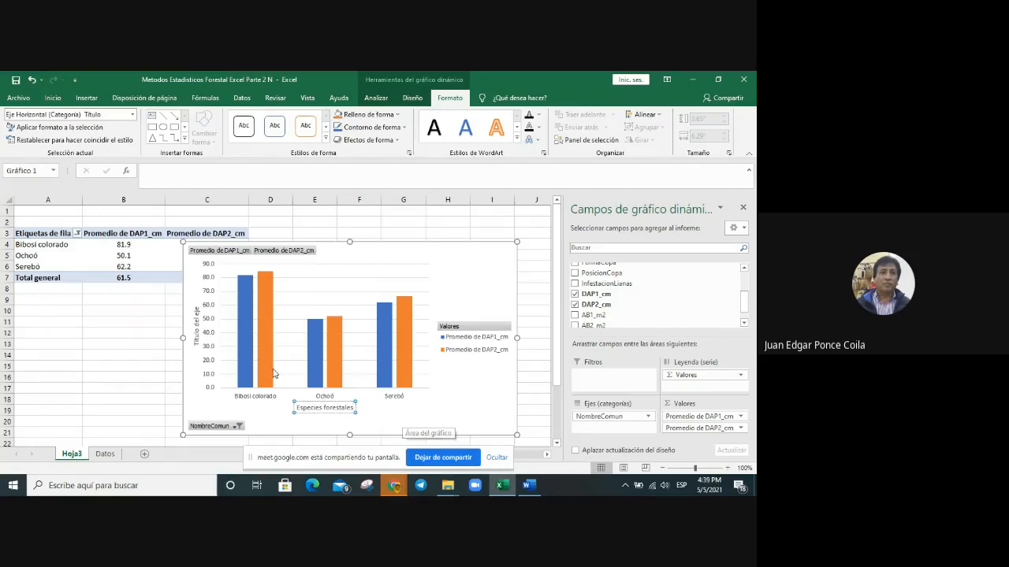
- Set the pivot chart's vertical axis title to "Diametro promedio en cm"
{"action": "left_click", "coordinate": [195, 340]}
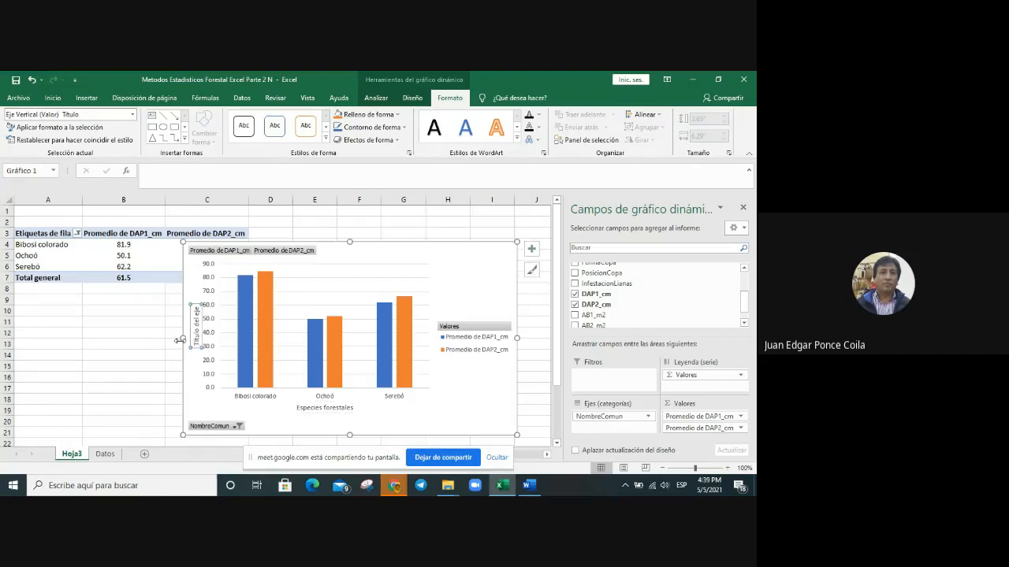
{"action": "mouse_move", "coordinate": [250, 361]}
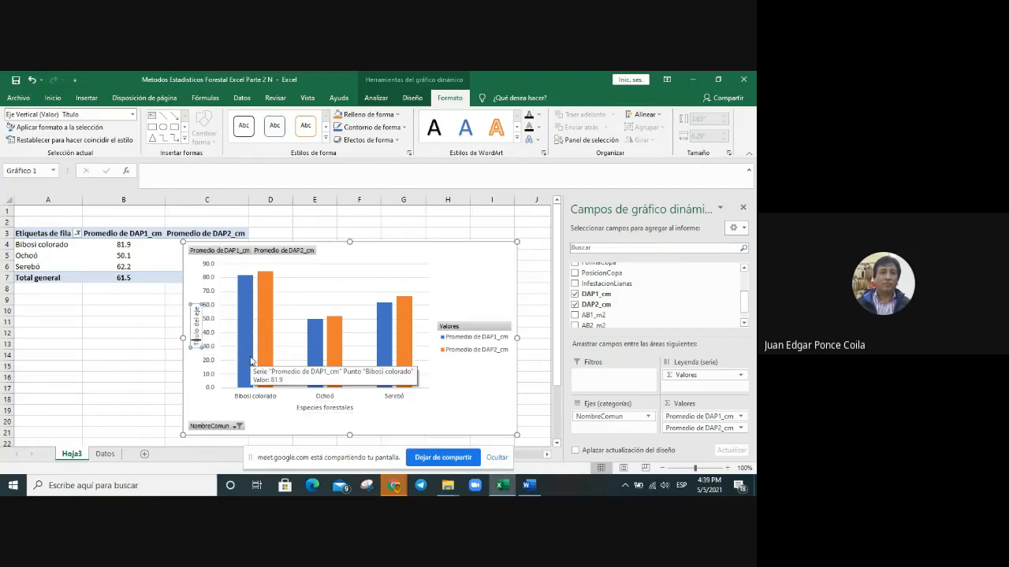
{"action": "type", "text": "Diametro promedio en cm"}
{"action": "key", "text": "Delete"}
{"action": "key", "text": "Delete"}
{"action": "key", "text": "Delete"}
{"action": "key", "text": "Delete"}
{"action": "key", "text": "Delete"}
{"action": "key", "text": "Delete"}
{"action": "key", "text": "Delete"}
{"action": "key", "text": "Delete"}
{"action": "key", "text": "Delete"}
{"action": "key", "text": "Delete"}
{"action": "key", "text": "Delete"}
{"action": "key", "text": "Delete"}
{"action": "left_click", "coordinate": [472, 380]}
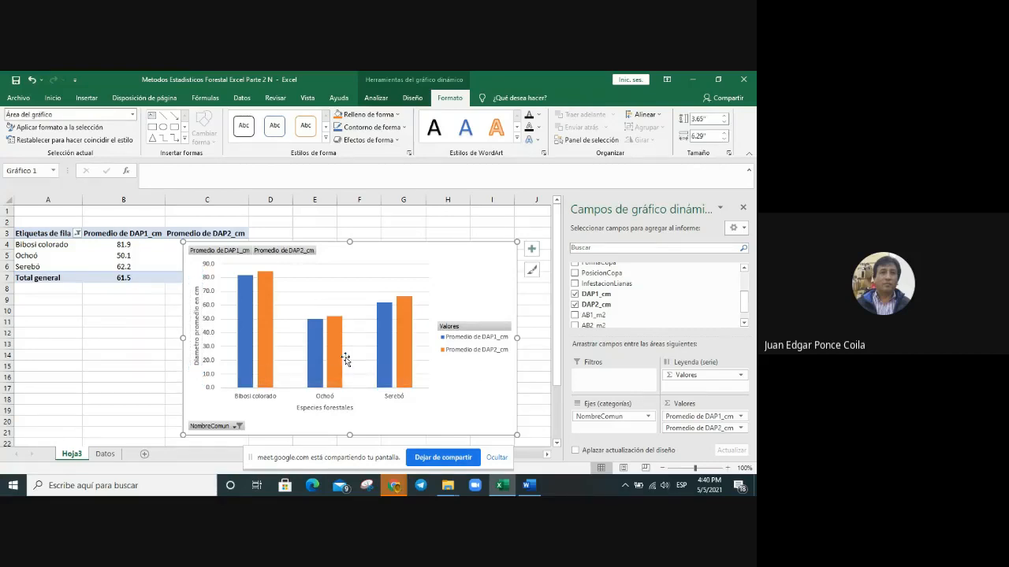
- Add a chart title to the pivot chart reading "Especies con los mayores diametros promedio"
{"action": "left_click", "coordinate": [531, 249]}
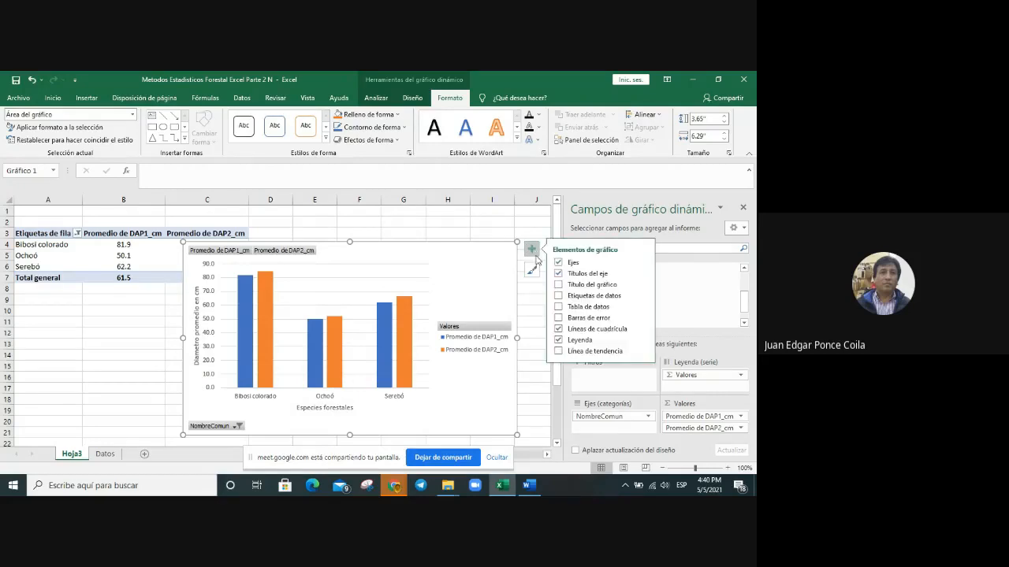
{"action": "left_click", "coordinate": [589, 285]}
{"action": "left_click", "coordinate": [365, 267]}
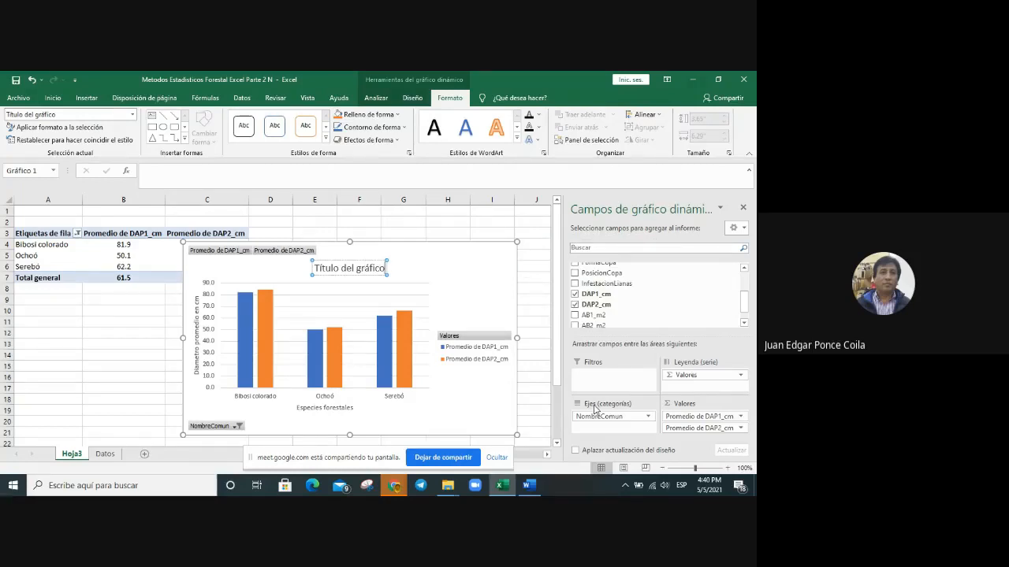
{"action": "type", "text": "D"}
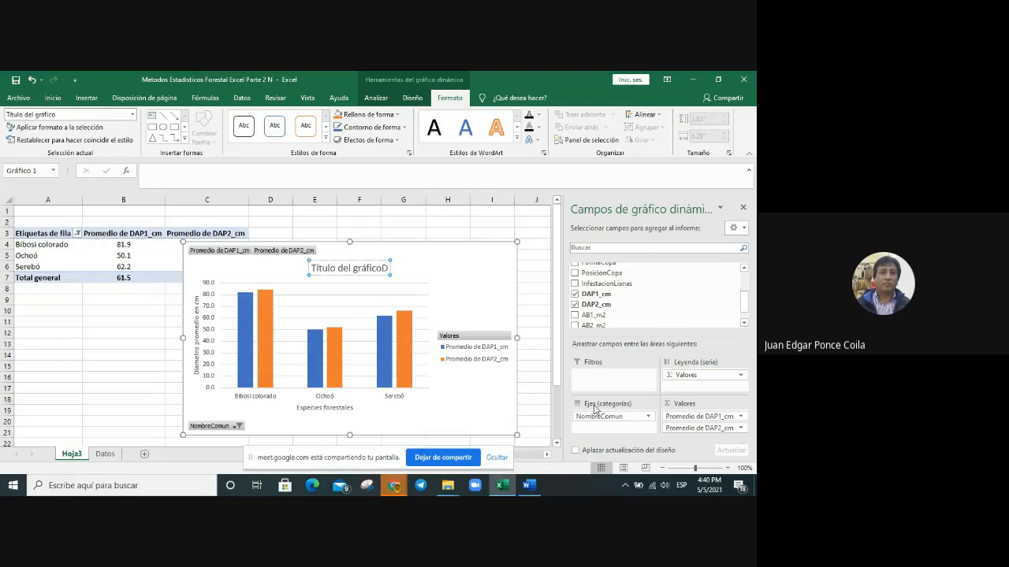
{"action": "key", "text": "BackSpace"}
{"action": "key", "text": "BackSpace"}
{"action": "key", "text": "BackSpace"}
{"action": "key", "text": "BackSpace"}
{"action": "key", "text": "BackSpace"}
{"action": "key", "text": "BackSpace"}
{"action": "key", "text": "BackSpace"}
{"action": "key", "text": "BackSpace"}
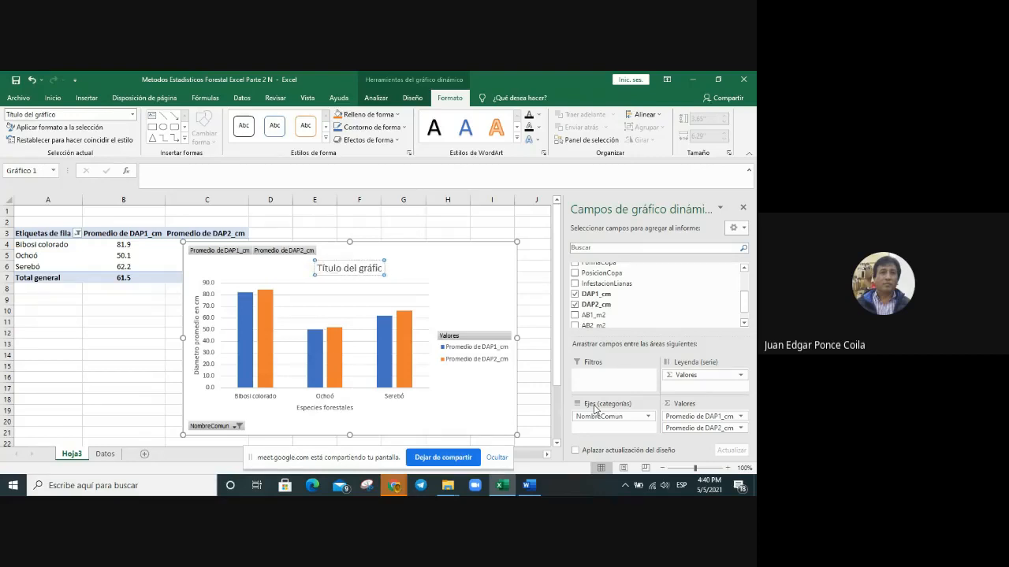
{"action": "key", "text": "BackSpace"}
{"action": "key", "text": "BackSpace"}
{"action": "key", "text": "BackSpace"}
{"action": "key", "text": "BackSpace"}
{"action": "key", "text": "BackSpace"}
{"action": "key", "text": "BackSpace"}
{"action": "key", "text": "BackSpace"}
{"action": "key", "text": "BackSpace"}
{"action": "key", "text": "BackSpace"}
{"action": "key", "text": "BackSpace"}
{"action": "type", "text": "Diamter"}
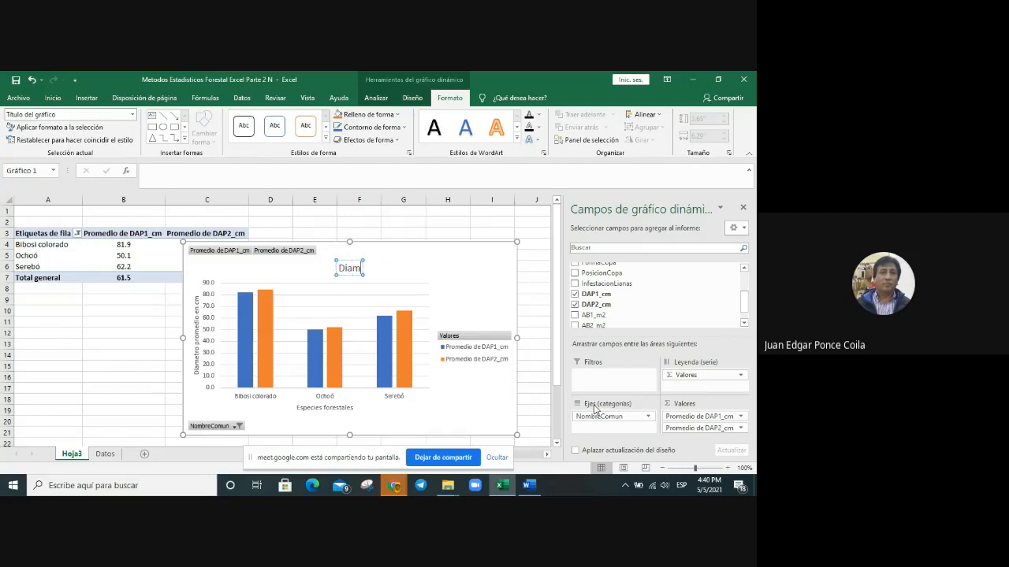
{"action": "key", "text": "BackSpace"}
{"action": "key", "text": "BackSpace"}
{"action": "key", "text": "BackSpace"}
{"action": "key", "text": "BackSpace"}
{"action": "key", "text": "BackSpace"}
{"action": "key", "text": "BackSpace"}
{"action": "key", "text": "BackSpace"}
{"action": "type", "text": "Especies con los"}
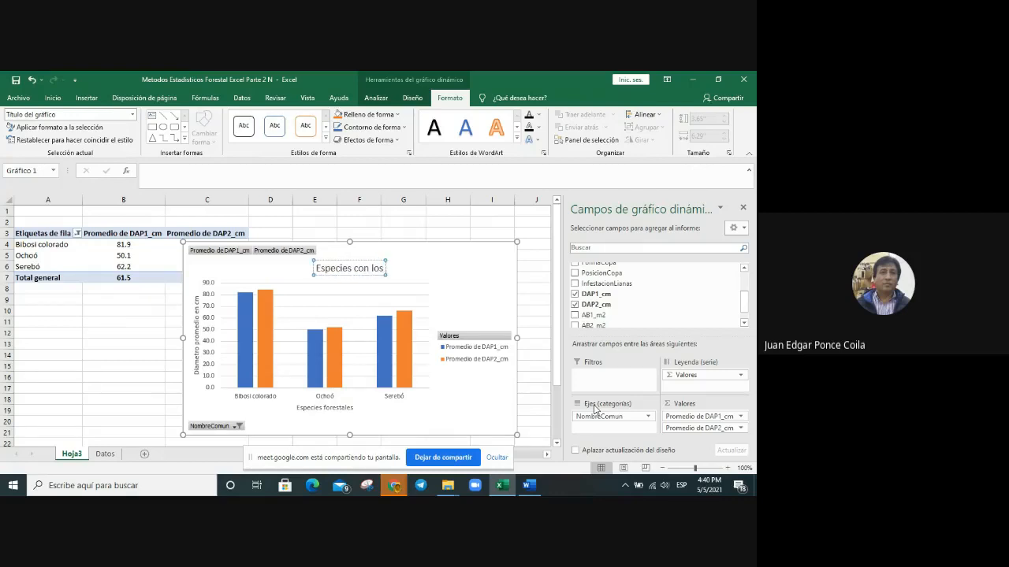
{"action": "type", "text": "o"}
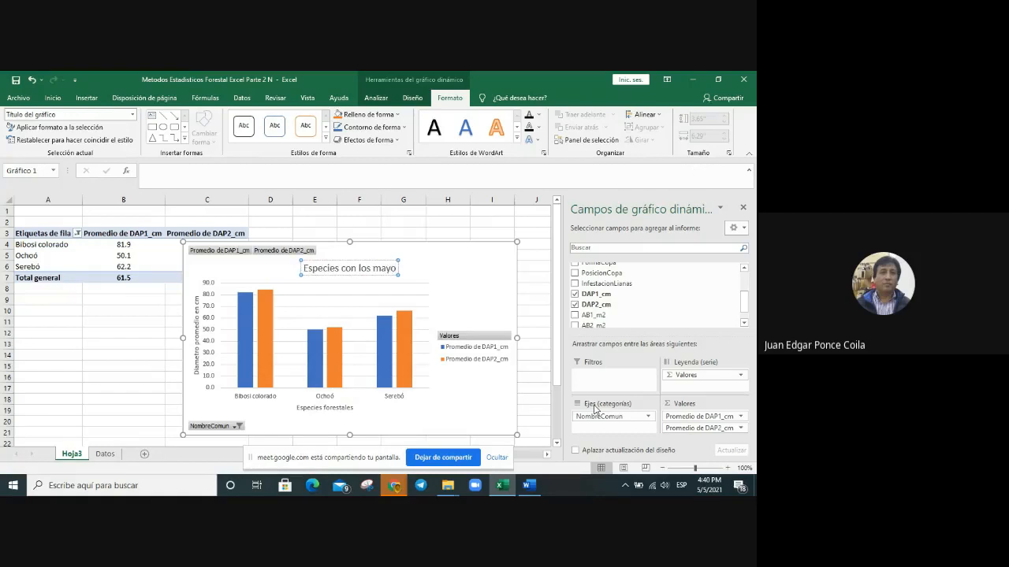
{"action": "type", "text": "res diam"}
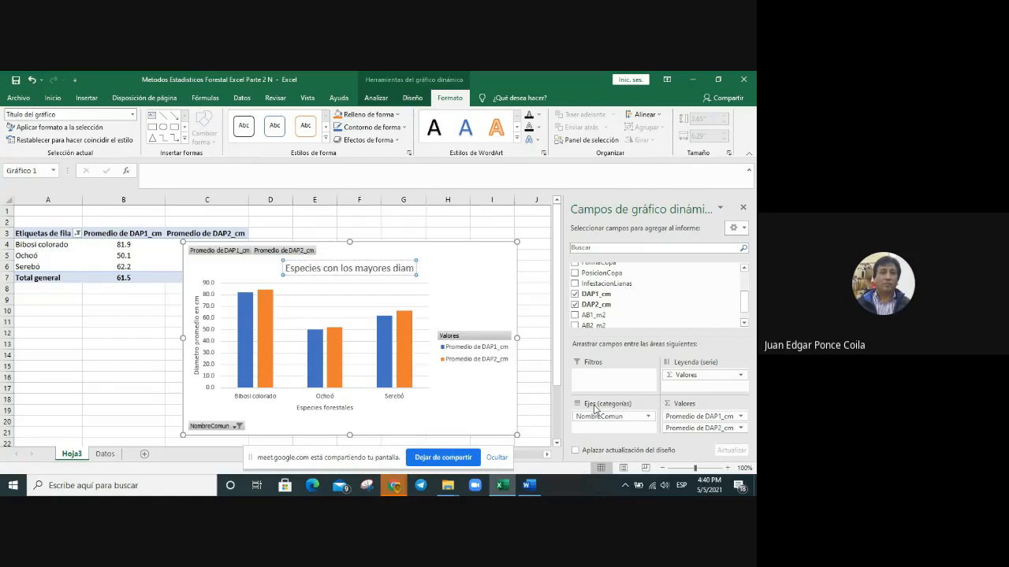
{"action": "type", "text": "etros promedio"}
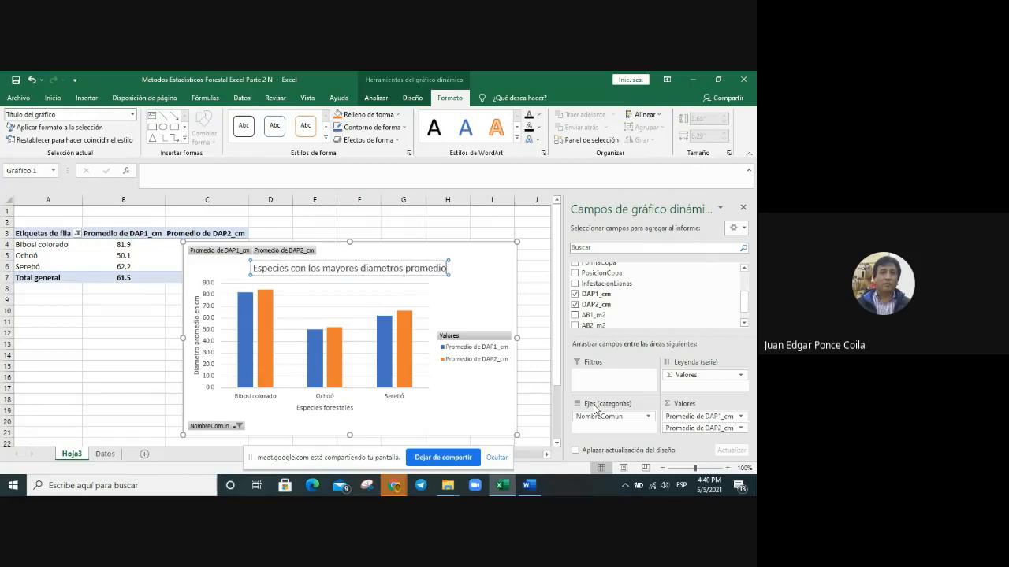
{"action": "left_click", "coordinate": [548, 290]}
- Set the pivot chart's legend position to Inferior, below the plot area, and deselect the chart
{"action": "left_click", "coordinate": [482, 350]}
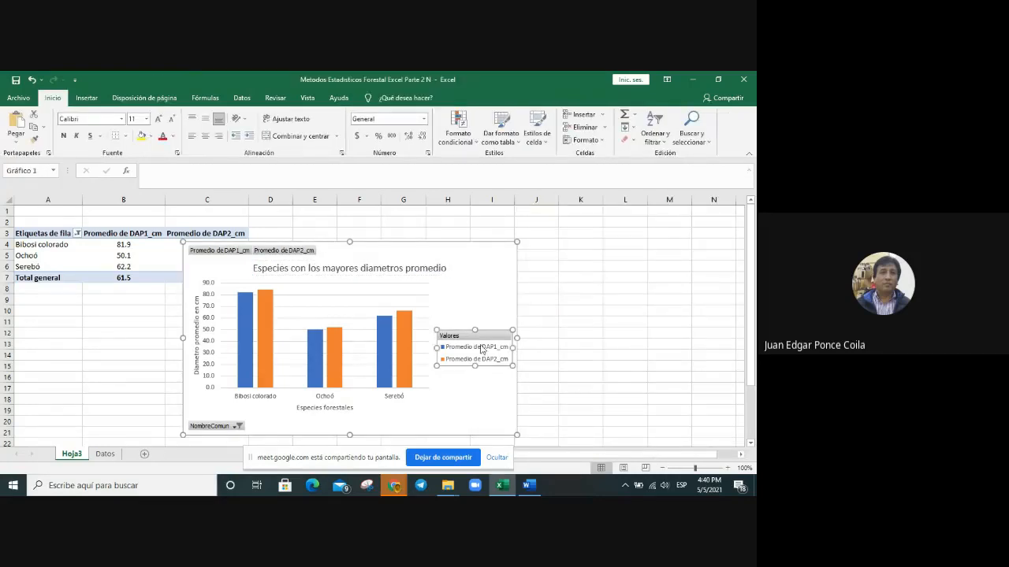
{"action": "right_click", "coordinate": [464, 352]}
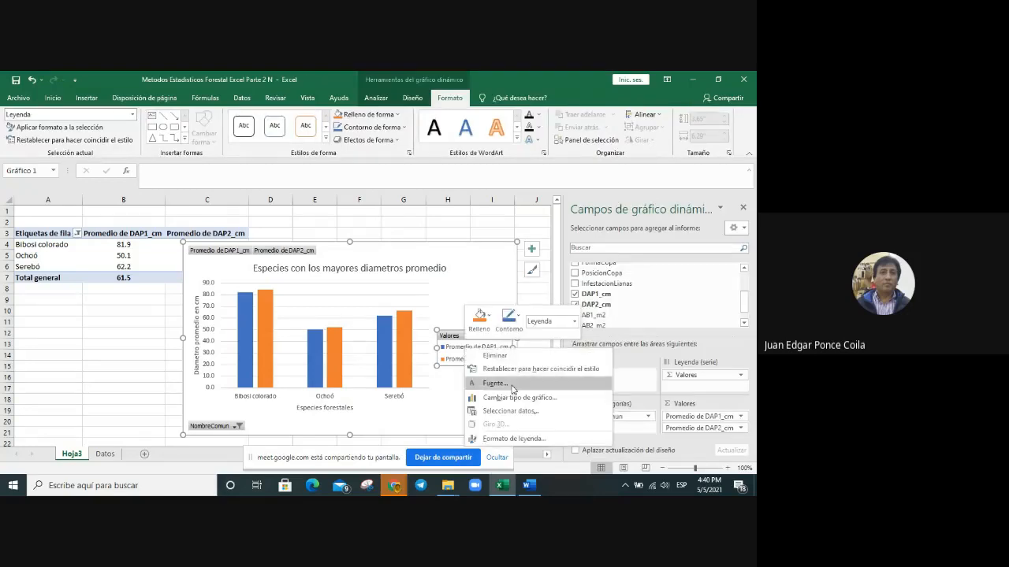
{"action": "left_click", "coordinate": [516, 440]}
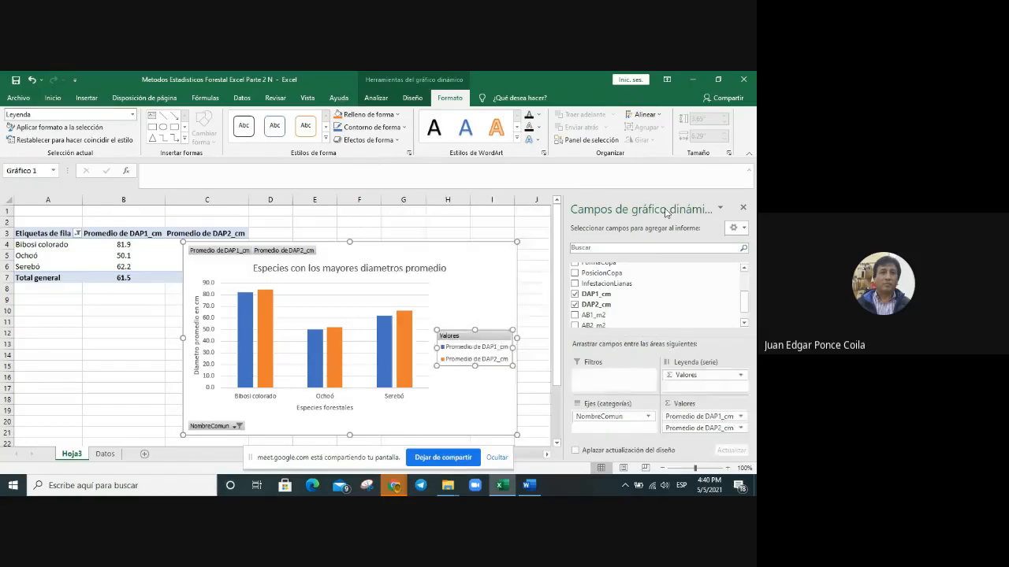
{"action": "left_click", "coordinate": [650, 313]}
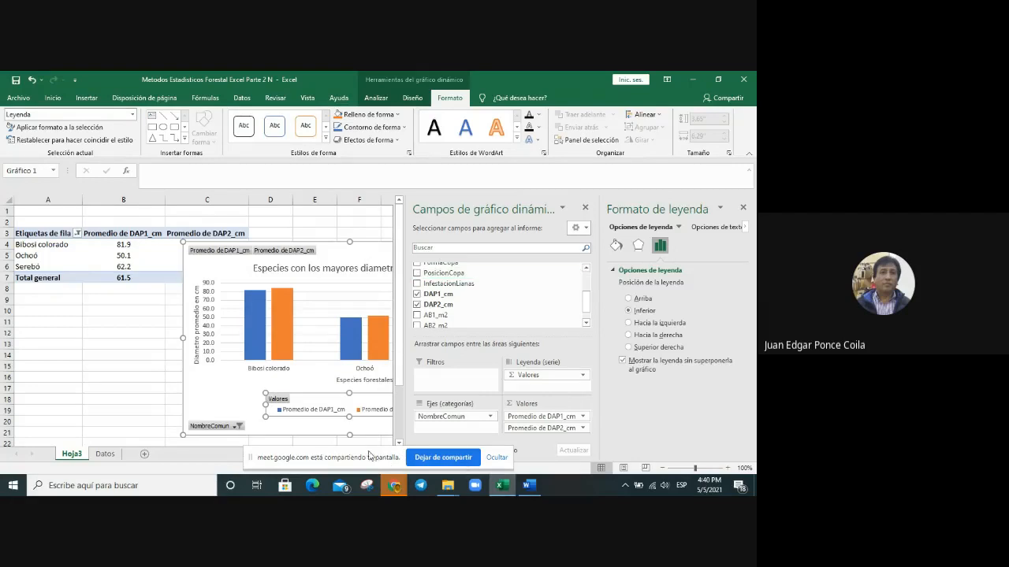
{"action": "left_click_drag", "start_coordinate": [370, 456], "coordinate": [192, 445]}
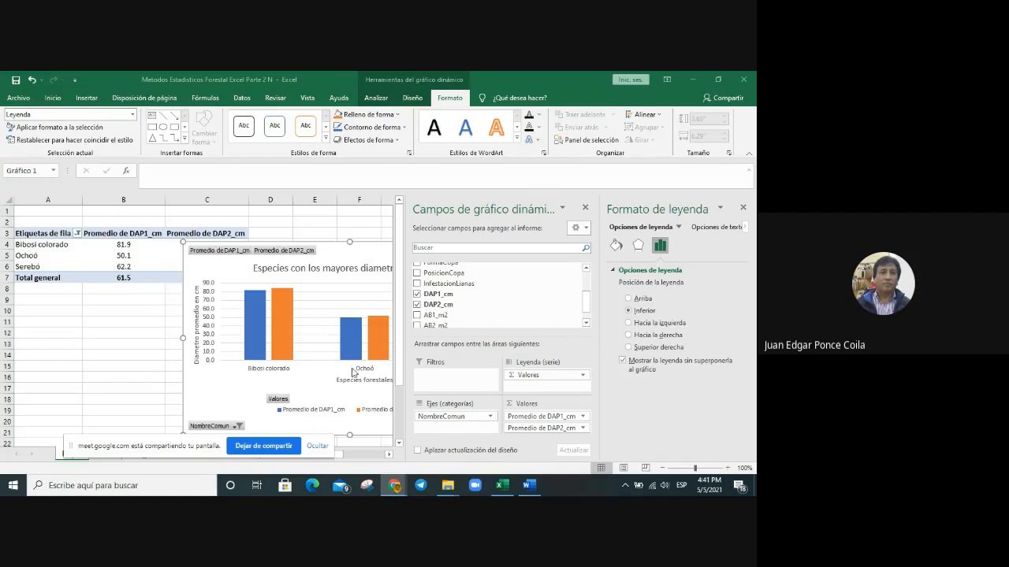
{"action": "left_click", "coordinate": [330, 410]}
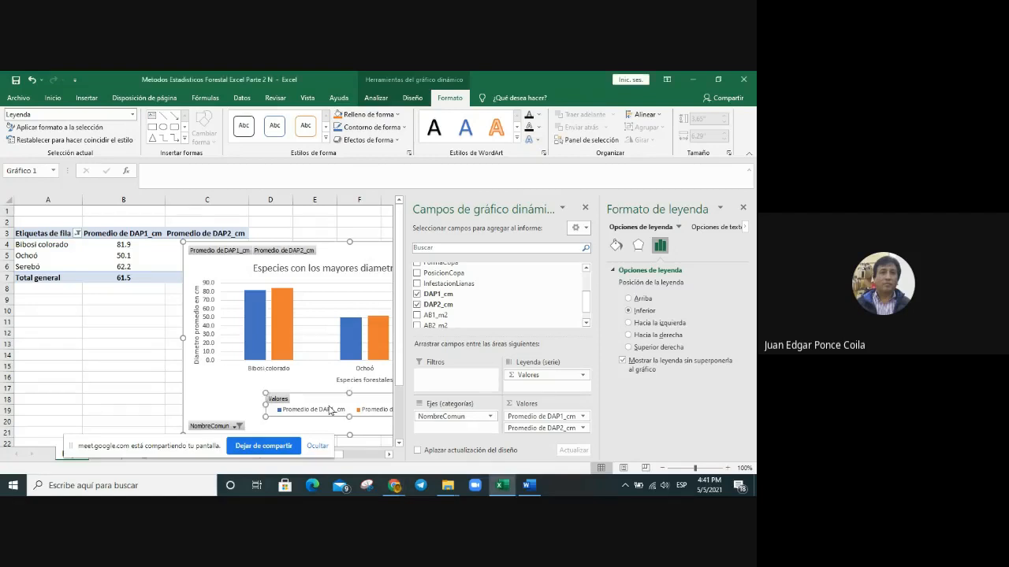
{"action": "left_click", "coordinate": [360, 221]}
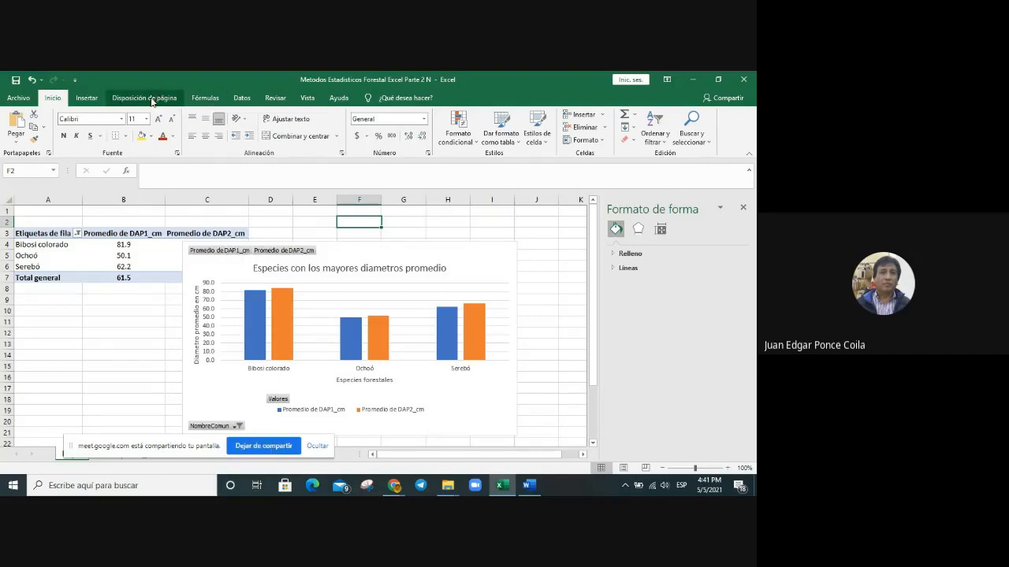
- Hide all field buttons on the pivot chart, close the chart field list, and deselect the chart
{"action": "left_click", "coordinate": [408, 258]}
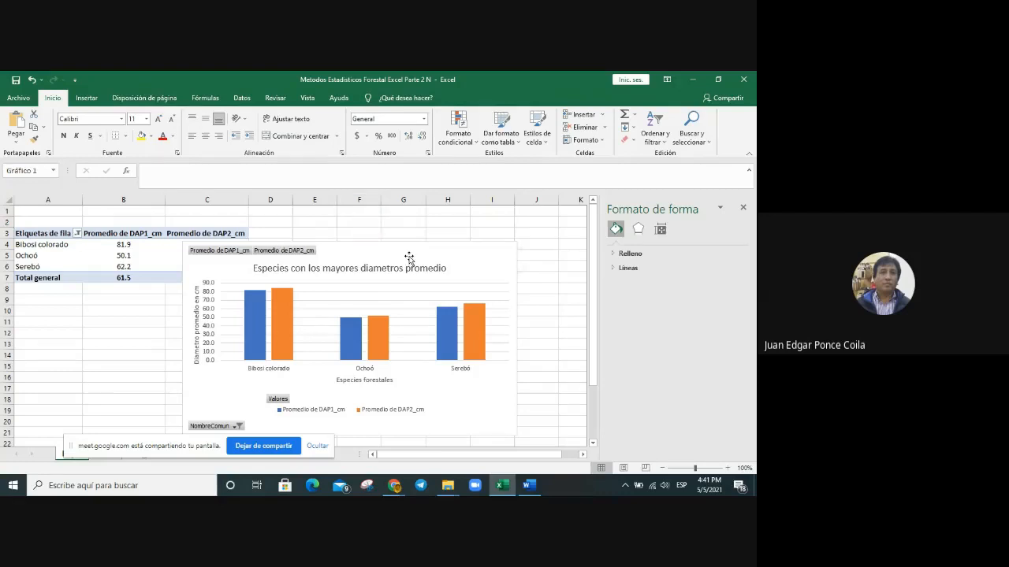
{"action": "double_click", "coordinate": [408, 259]}
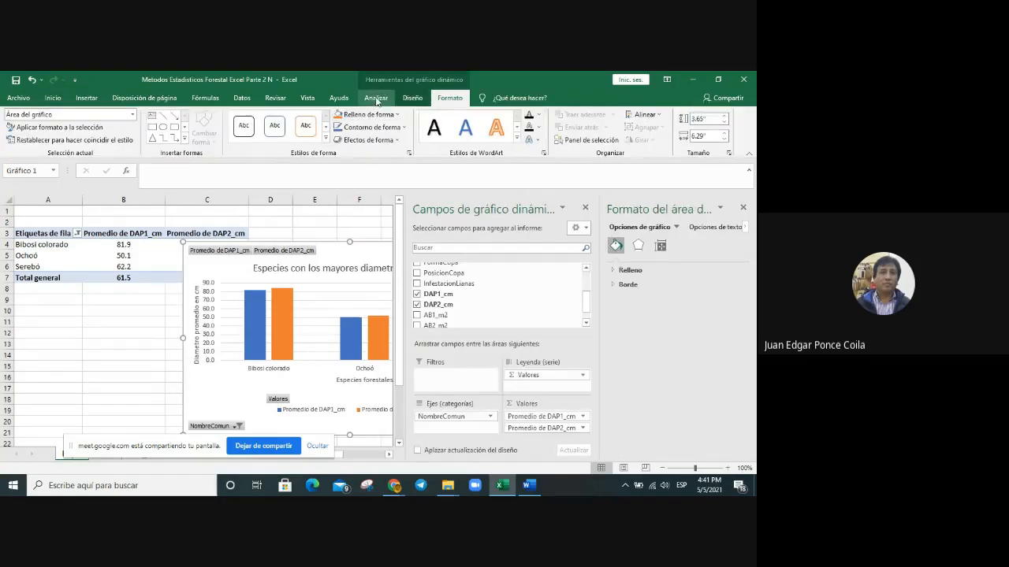
{"action": "left_click", "coordinate": [376, 99]}
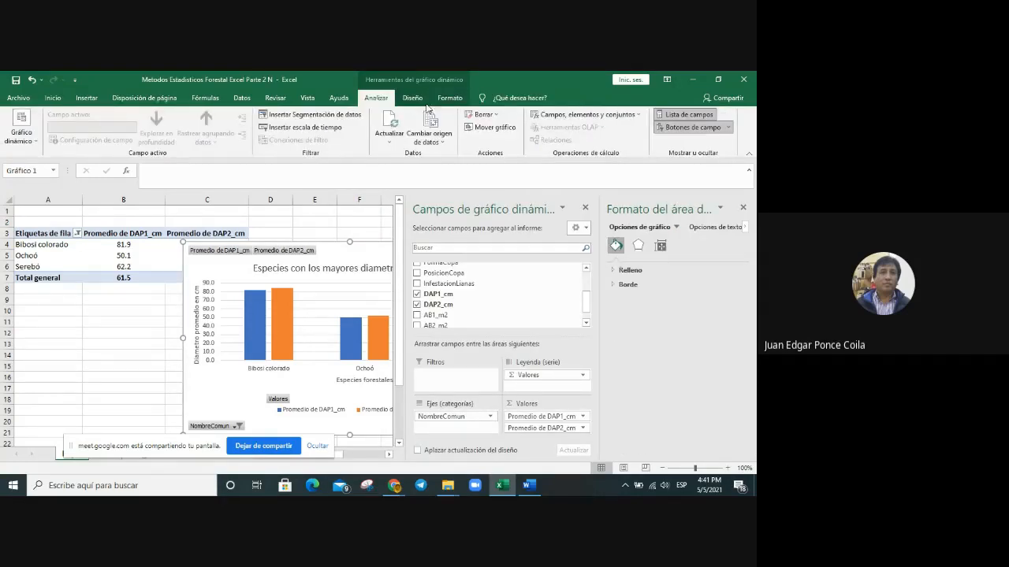
{"action": "left_click", "coordinate": [693, 128]}
{"action": "left_click", "coordinate": [585, 207]}
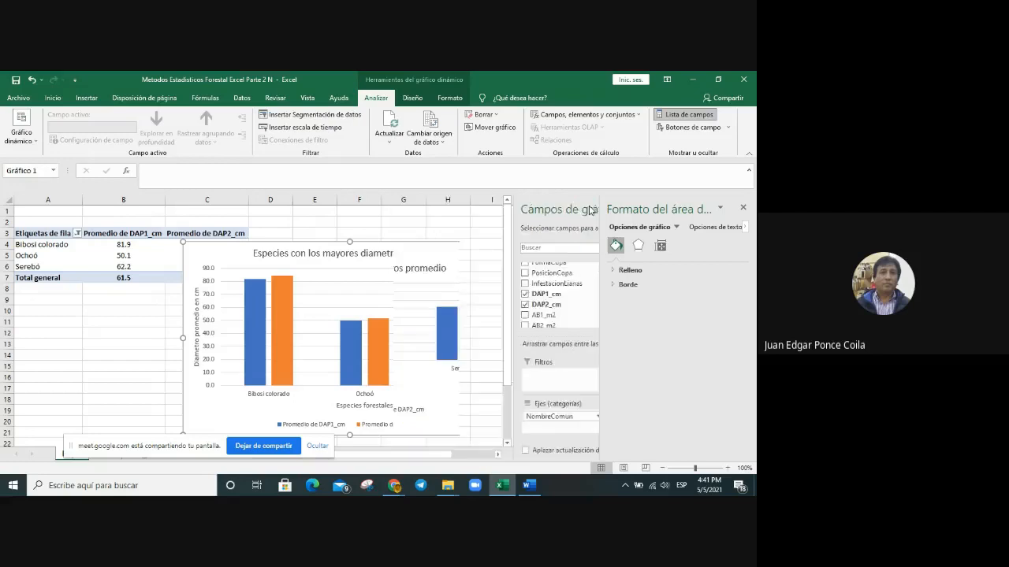
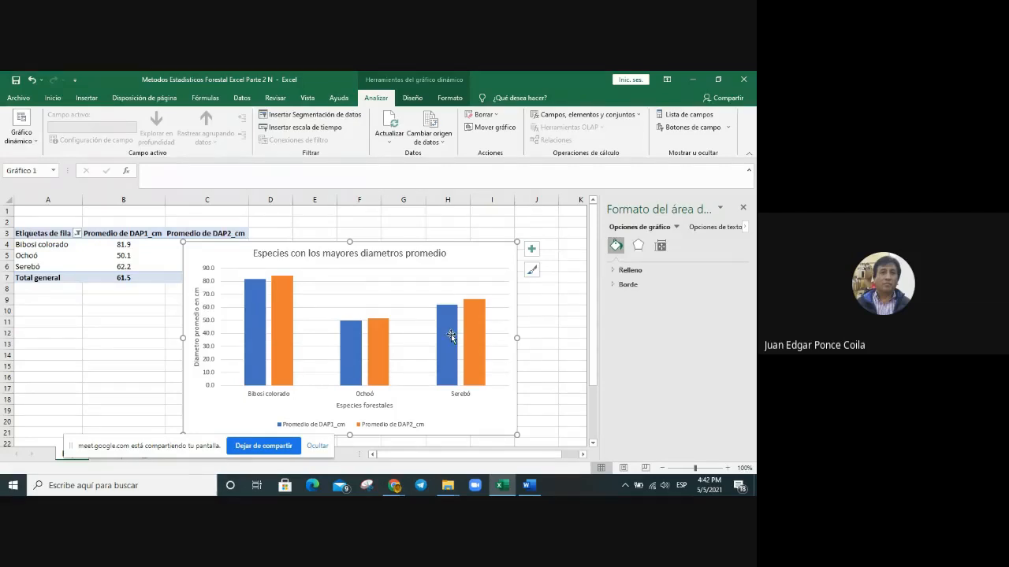
{"action": "left_click", "coordinate": [555, 355]}
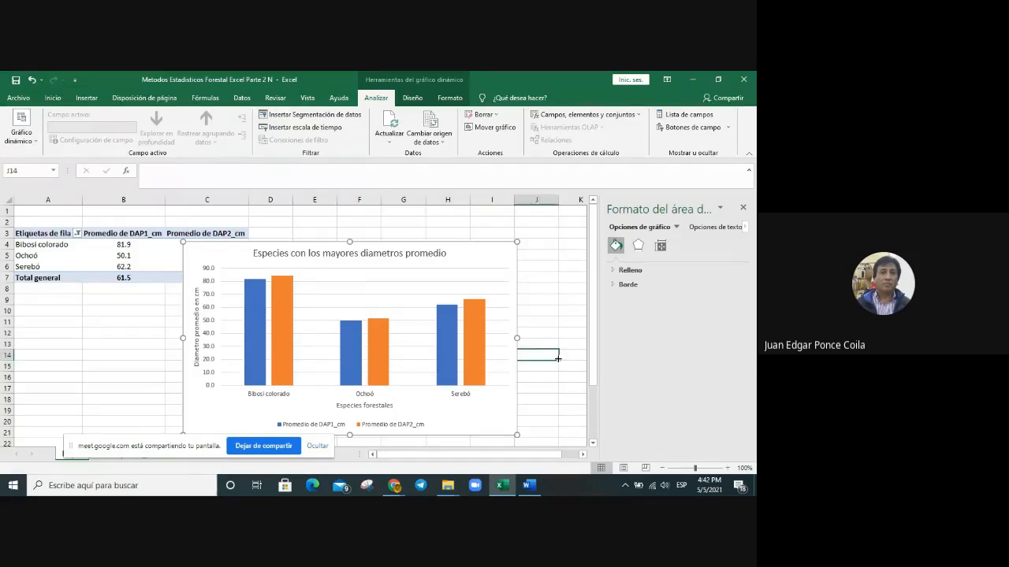
- Capture a rectangular screen snip of the whole pivot chart to the clipboard
{"action": "left_click", "coordinate": [593, 444]}
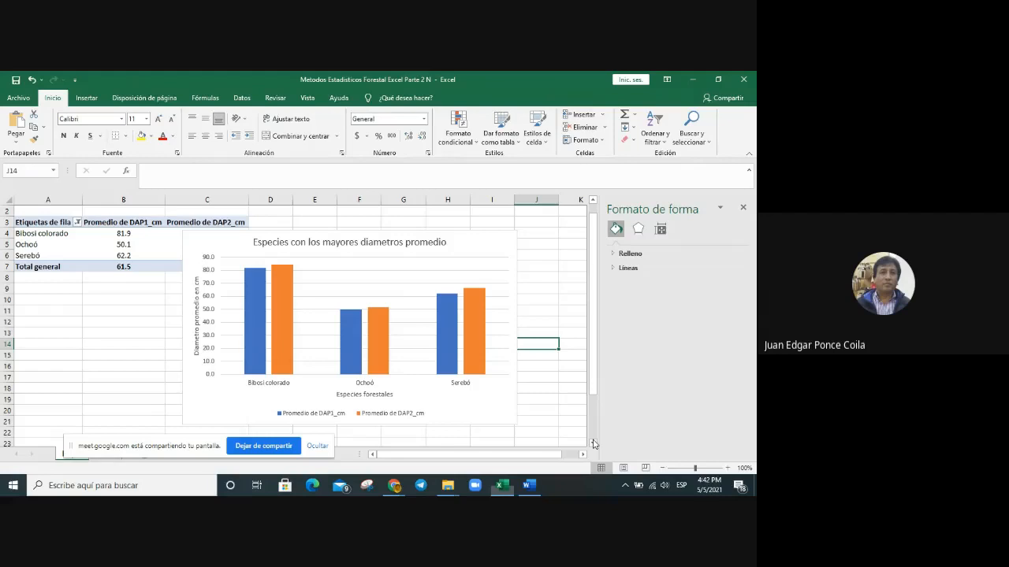
{"action": "key", "text": "super"}
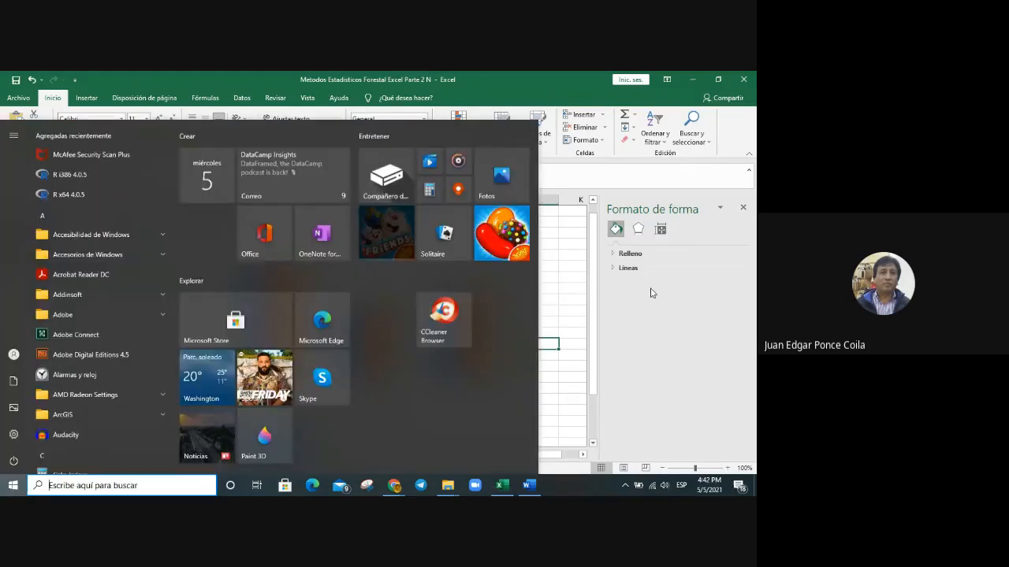
{"action": "left_click", "coordinate": [702, 282]}
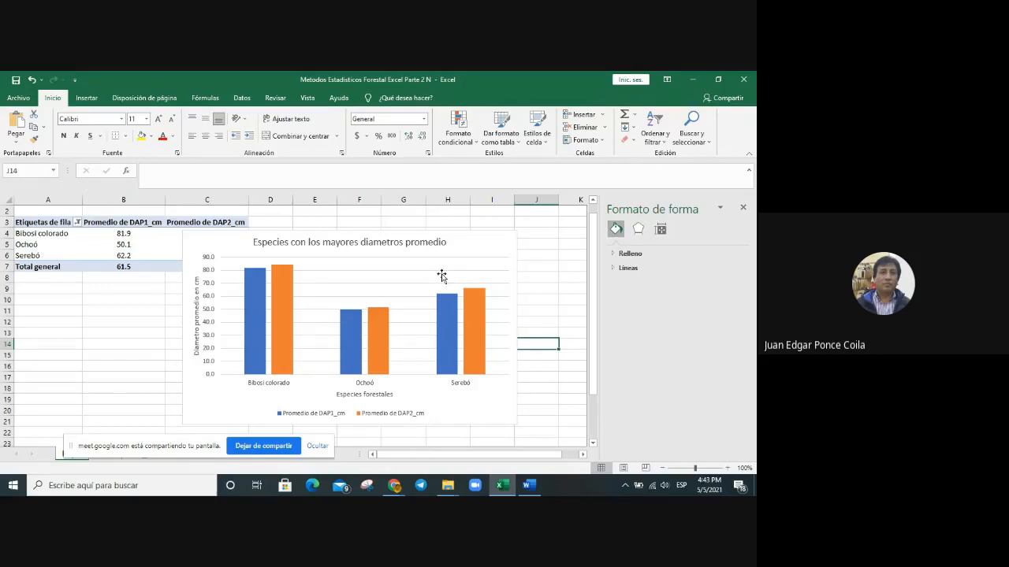
{"action": "key", "text": "super+shift+s"}
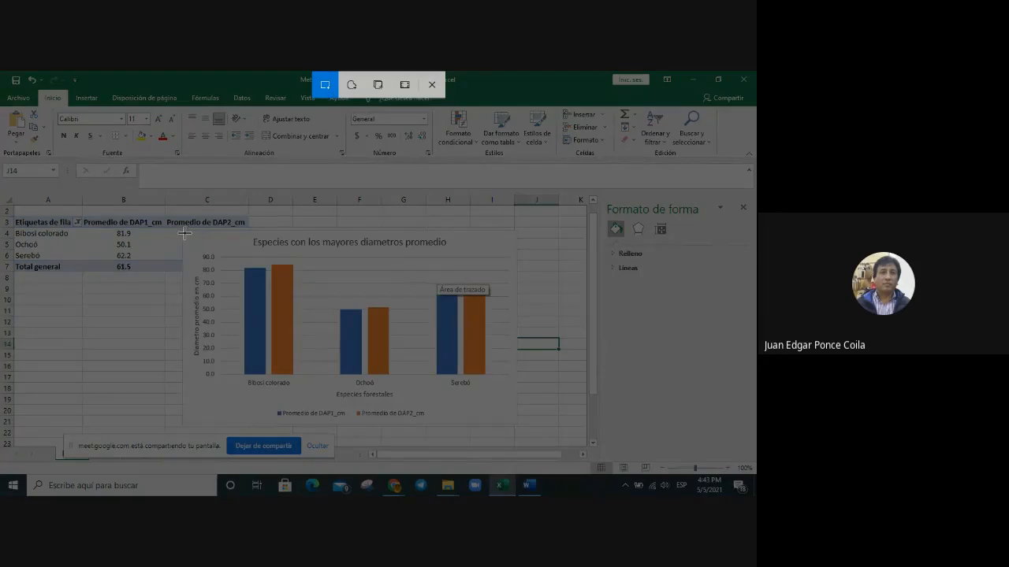
{"action": "left_click_drag", "start_coordinate": [184, 234], "coordinate": [514, 424]}
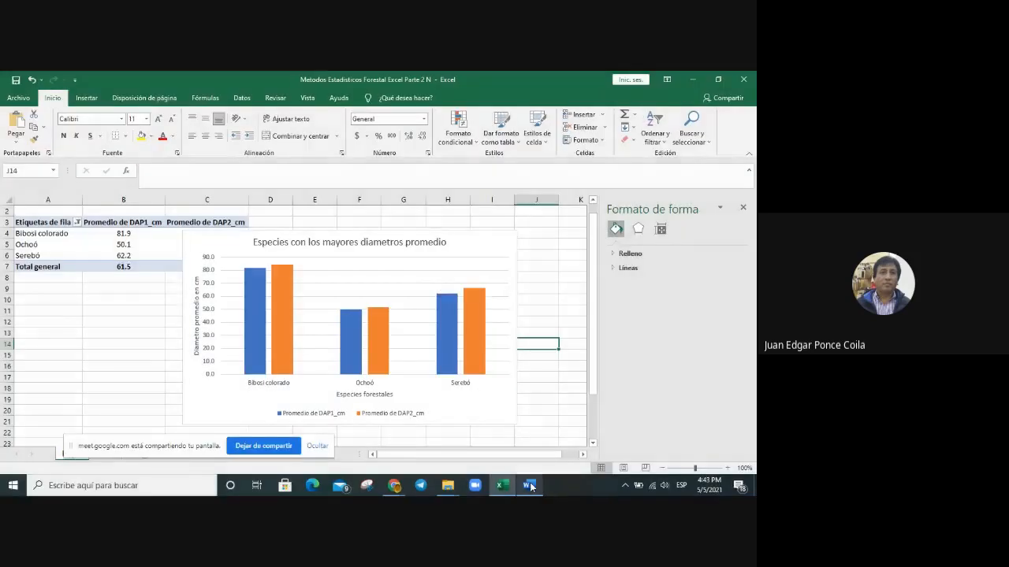
- Switch to the blank Word document, paste the chart snip into it, and select the picture to review it
{"action": "left_click", "coordinate": [529, 485]}
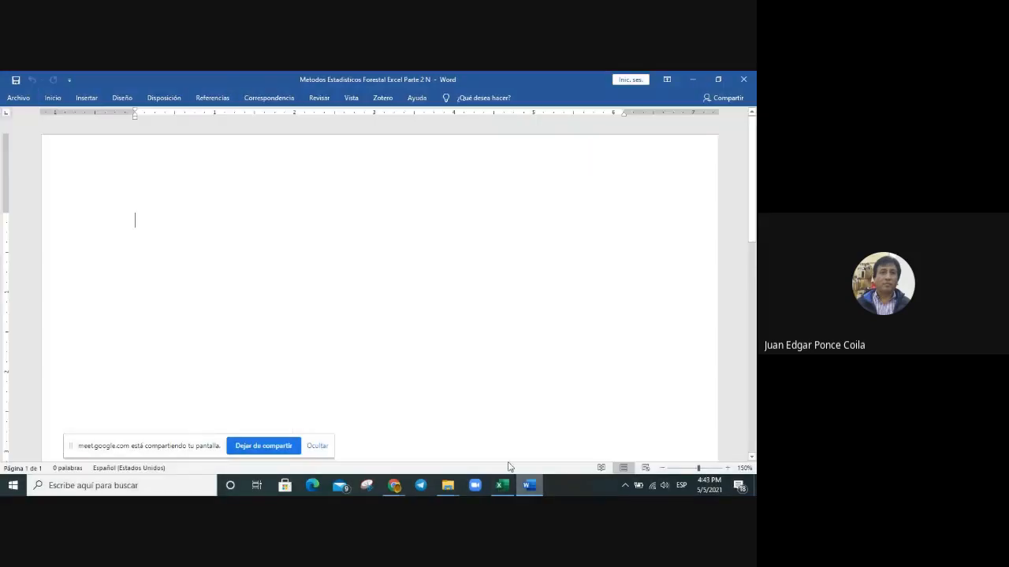
{"action": "key", "text": "ctrl+v"}
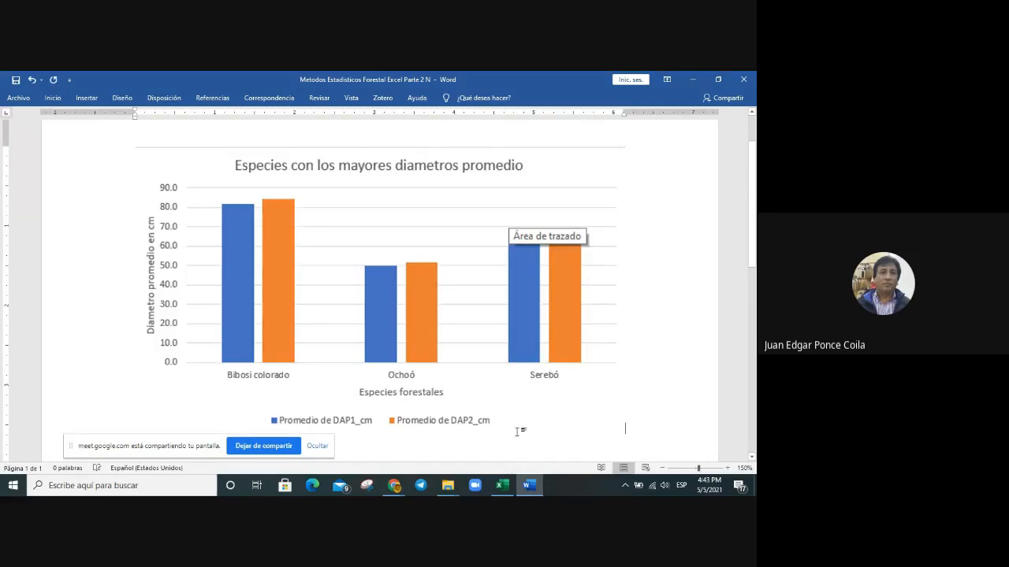
{"action": "left_click", "coordinate": [526, 277]}
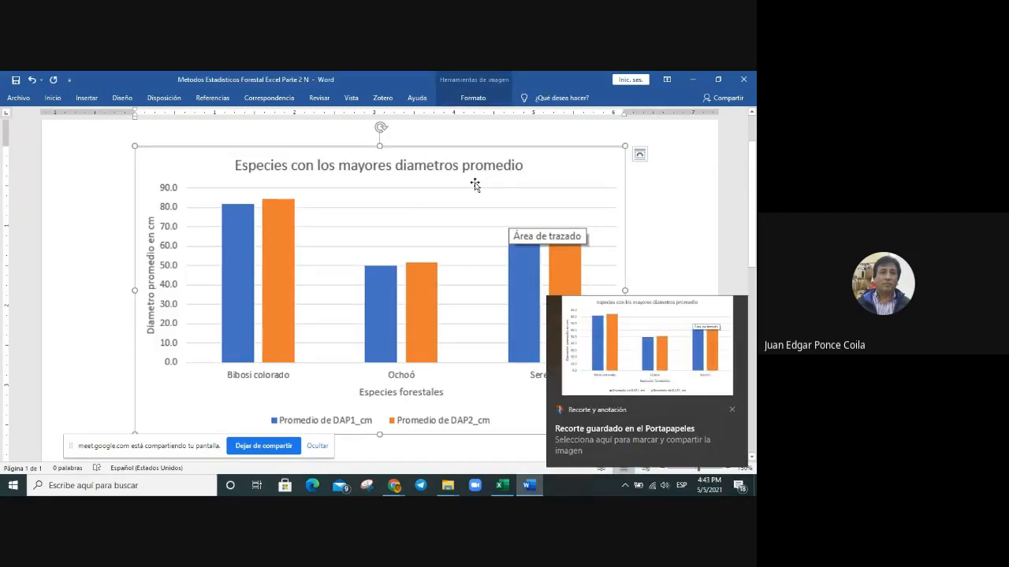
{"action": "scroll", "coordinate": [475, 185], "scroll_direction": "down", "scroll_amount": 1}
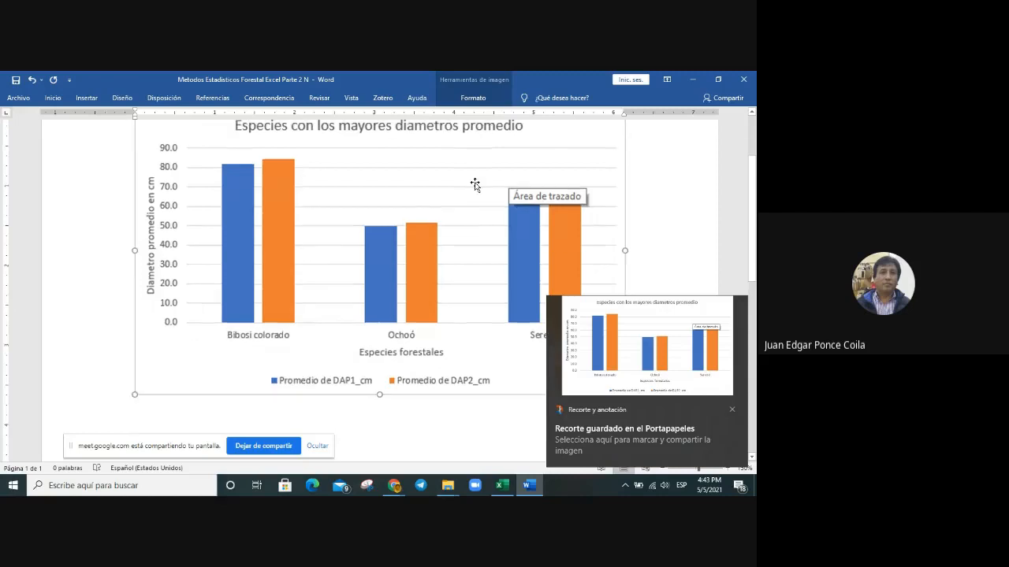
{"action": "scroll", "coordinate": [476, 184], "scroll_direction": "down", "scroll_amount": 1}
{"action": "scroll", "coordinate": [207, 162], "scroll_direction": "up", "scroll_amount": 1}
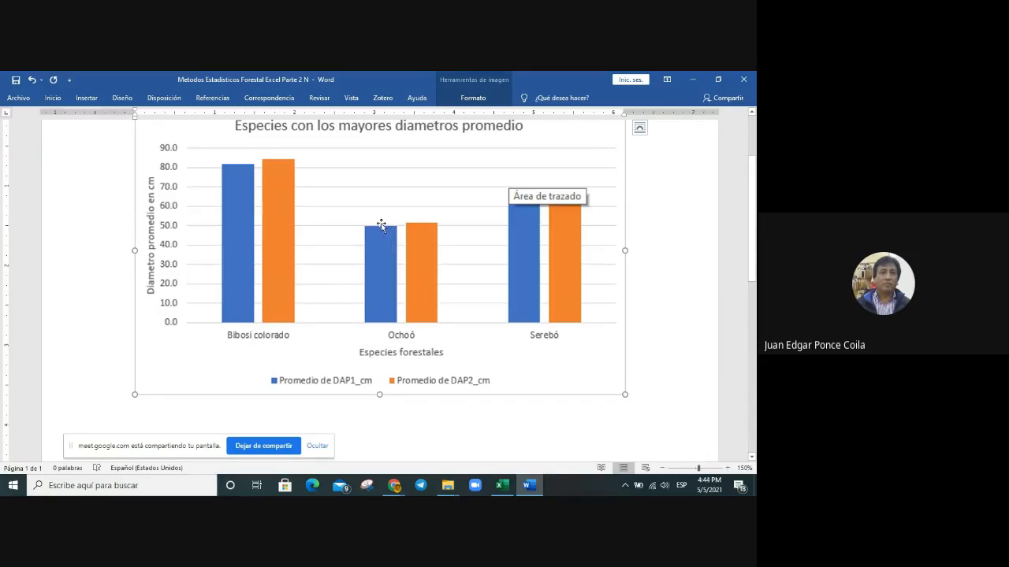
{"action": "scroll", "coordinate": [544, 250], "scroll_direction": "up", "scroll_amount": 1}
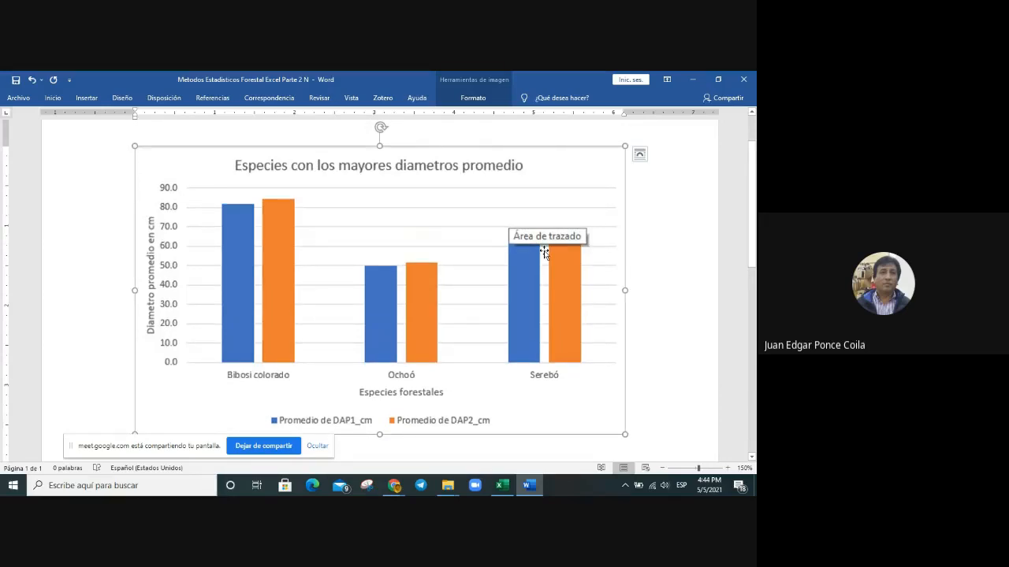
- Switch to the Excel workbook and reset the pivot table's row label filter to include all species
{"action": "scroll", "coordinate": [551, 258], "scroll_direction": "down", "scroll_amount": 2}
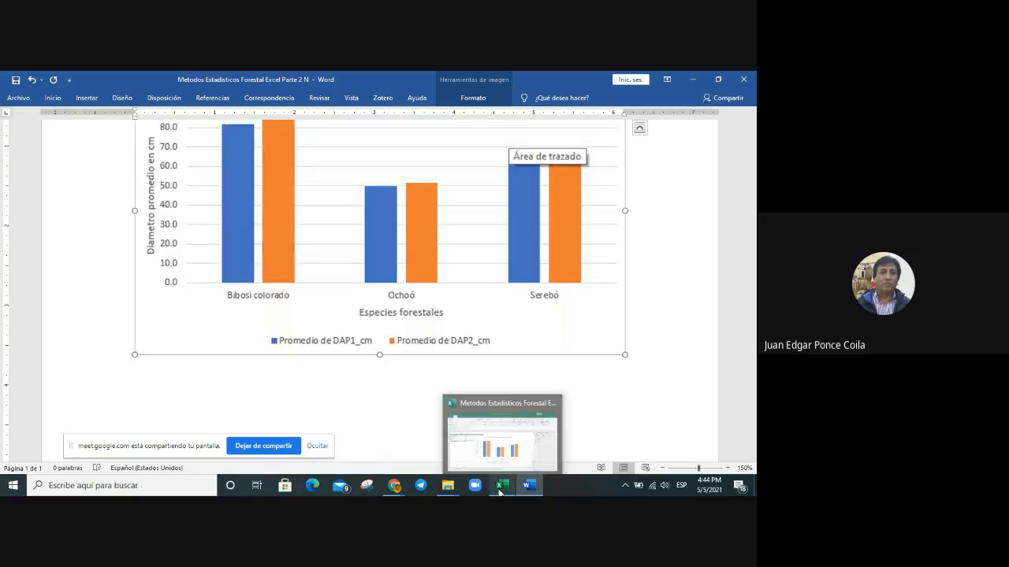
{"action": "left_click", "coordinate": [500, 485]}
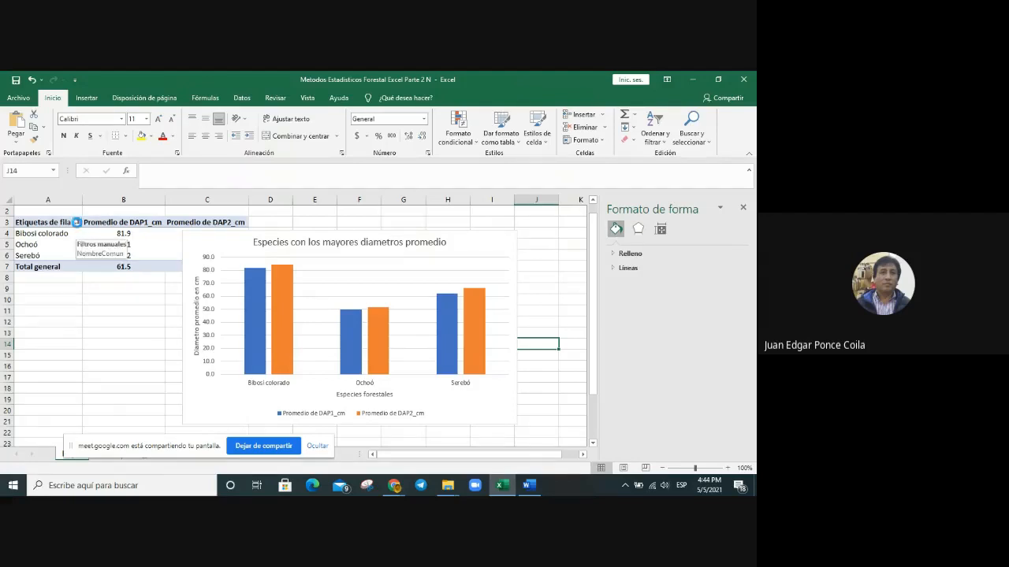
{"action": "left_click", "coordinate": [78, 225]}
{"action": "left_click", "coordinate": [43, 331]}
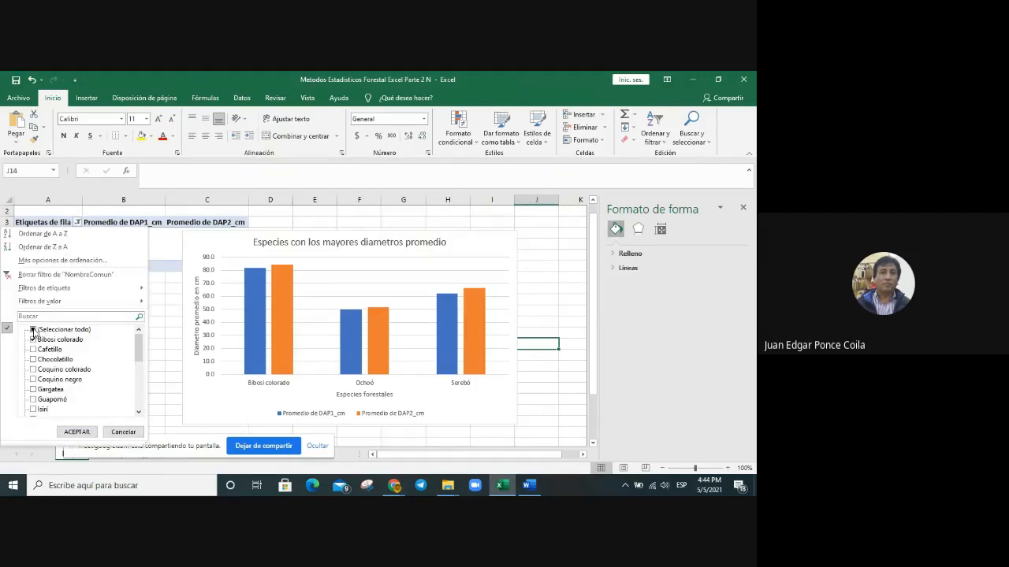
{"action": "left_click", "coordinate": [34, 330]}
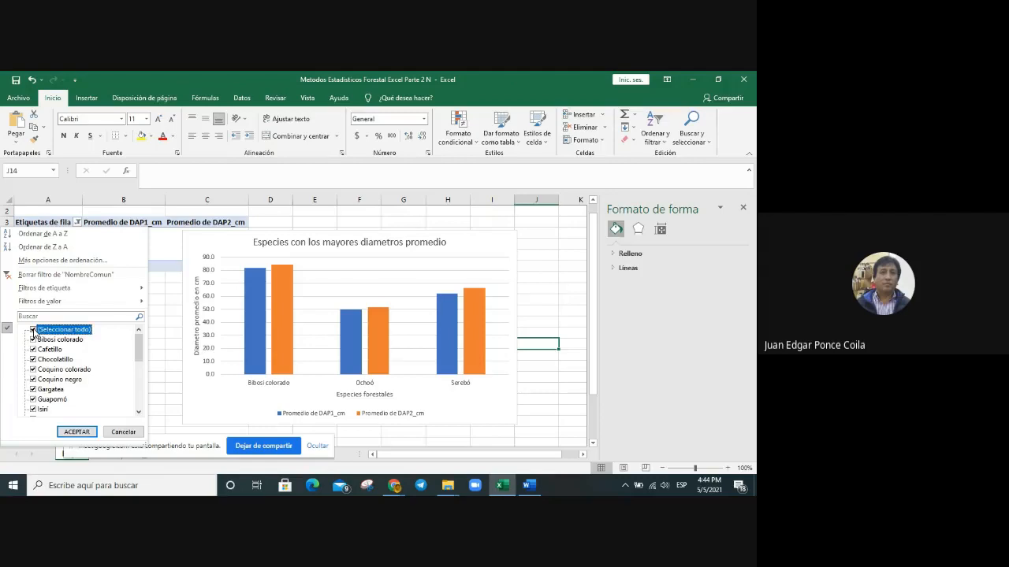
{"action": "left_click", "coordinate": [77, 432]}
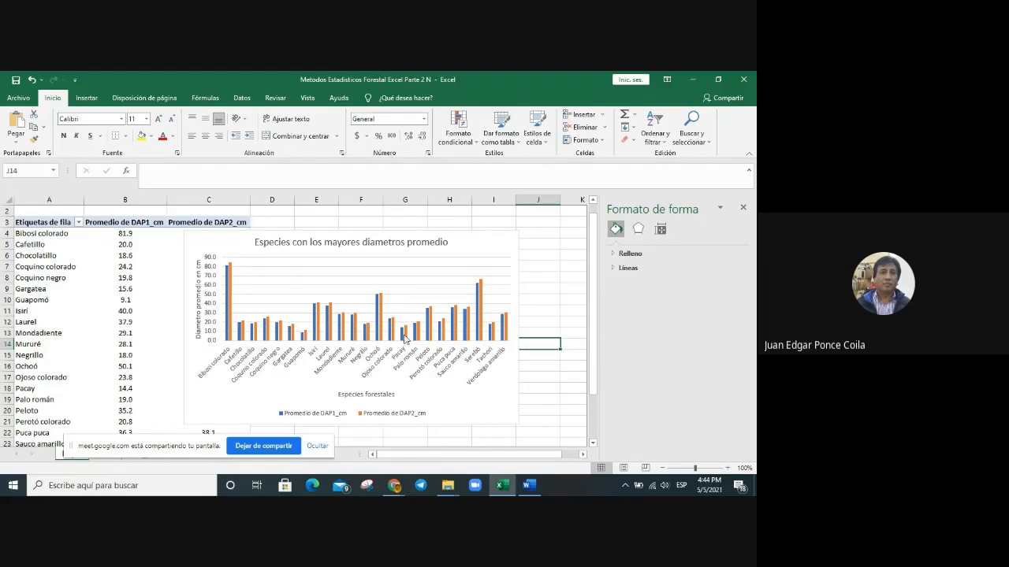
- Display the field buttons on the pivot chart of average diameters by species
{"action": "mouse_move", "coordinate": [405, 338]}
{"action": "left_click", "coordinate": [233, 245]}
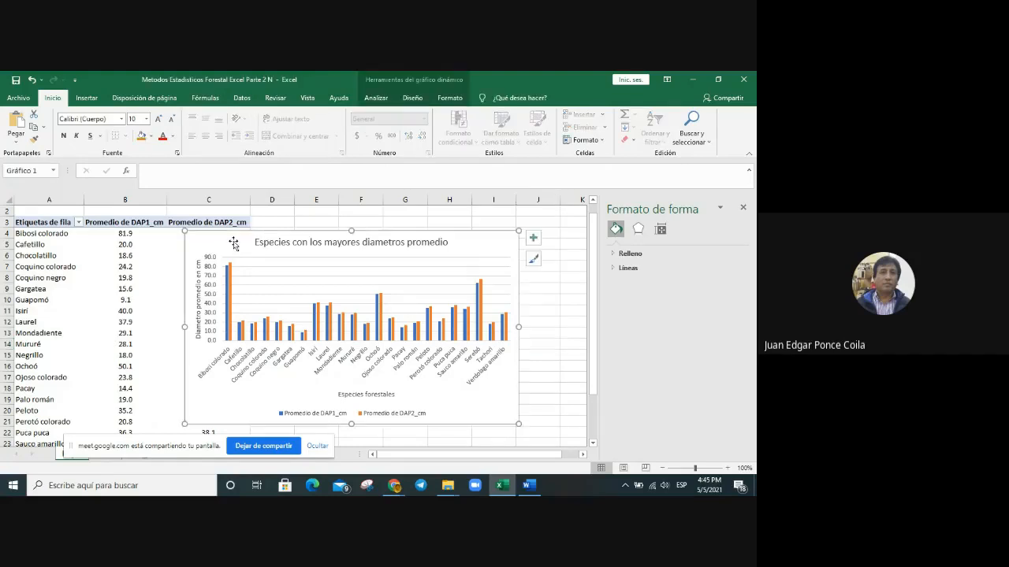
{"action": "left_click", "coordinate": [383, 100]}
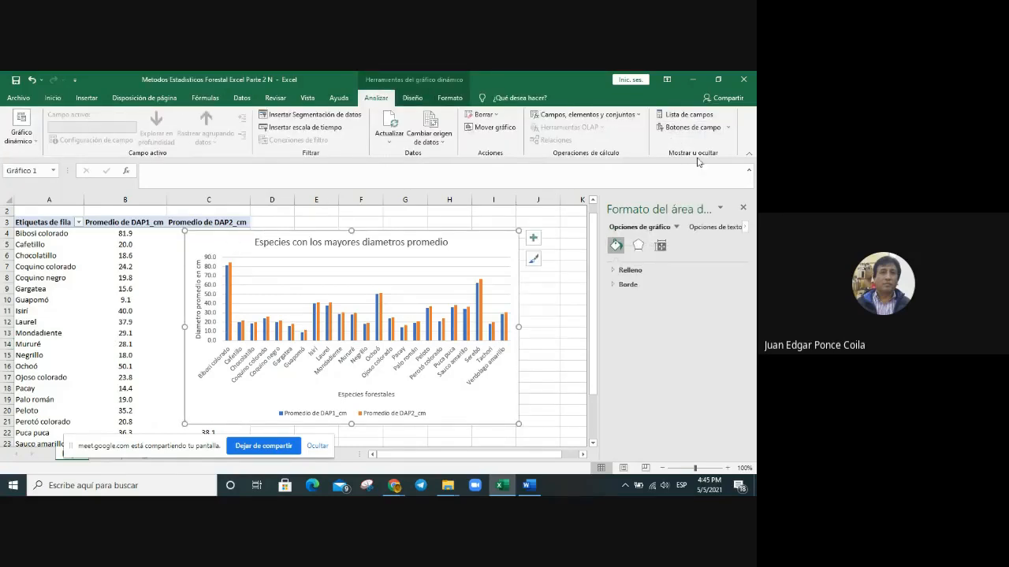
{"action": "left_click", "coordinate": [690, 127]}
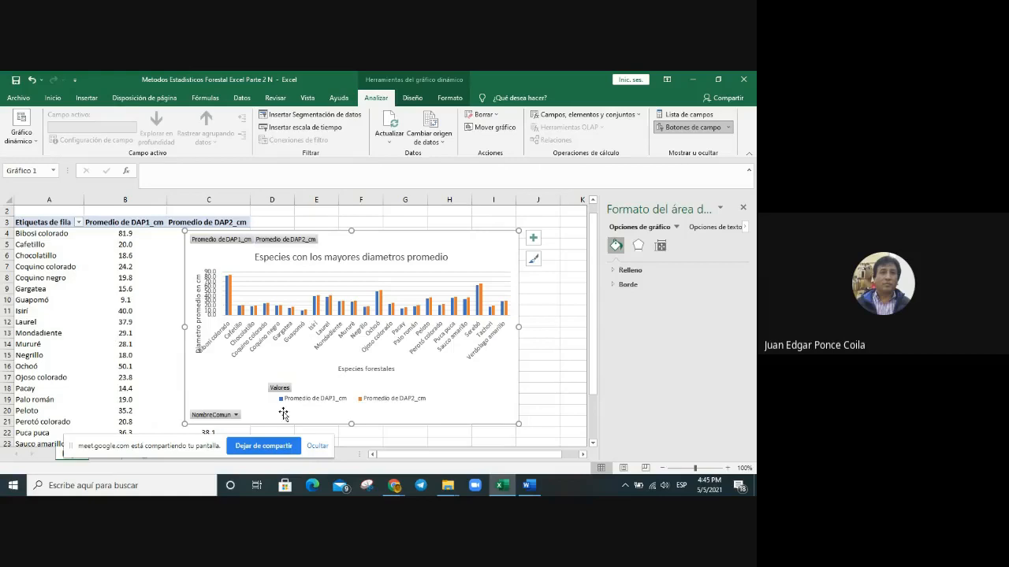
- Filter the chart's NombreComun field to only the species Guapomó, Pacay and Tachori
{"action": "left_click", "coordinate": [235, 415]}
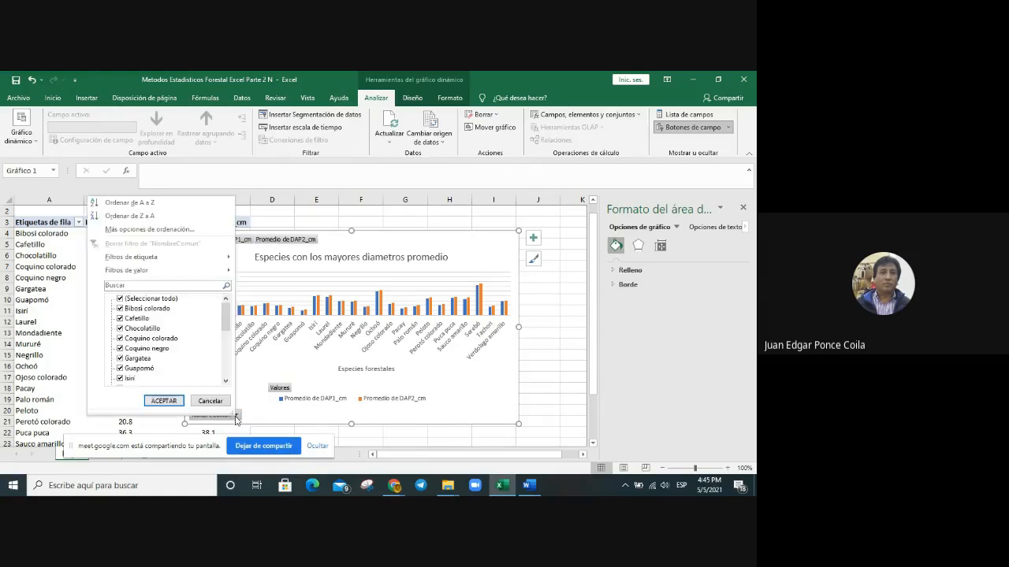
{"action": "left_click", "coordinate": [121, 298]}
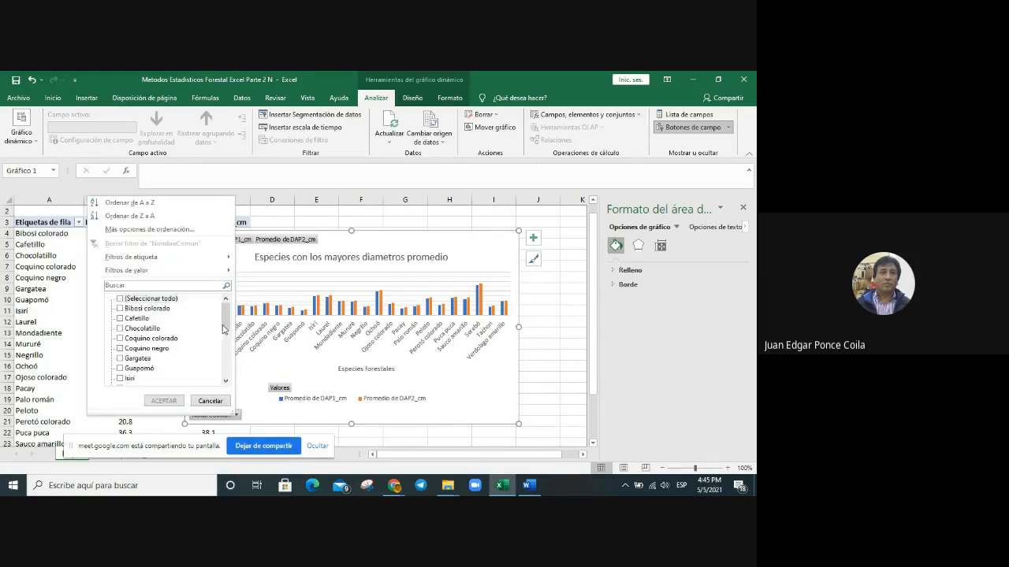
{"action": "scroll", "coordinate": [226, 329], "scroll_direction": "down", "scroll_amount": 2}
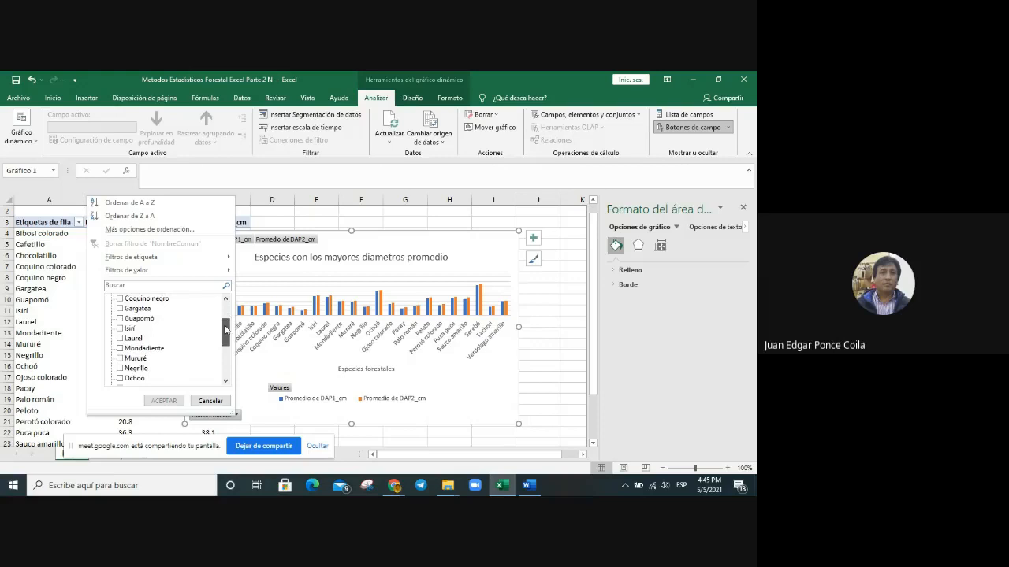
{"action": "left_click", "coordinate": [121, 319]}
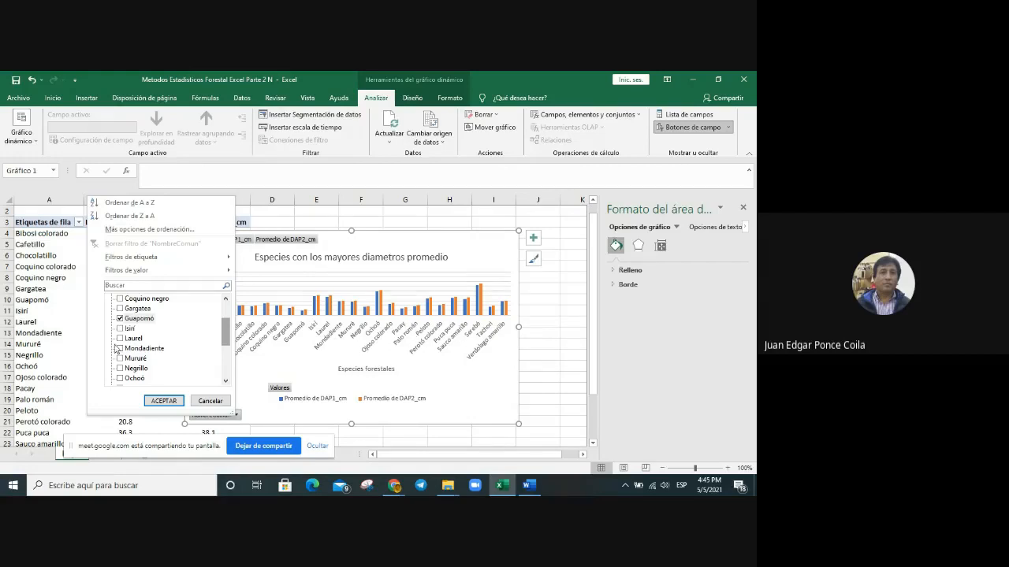
{"action": "left_click", "coordinate": [227, 383]}
{"action": "left_click", "coordinate": [227, 383]}
{"action": "left_click", "coordinate": [120, 360]}
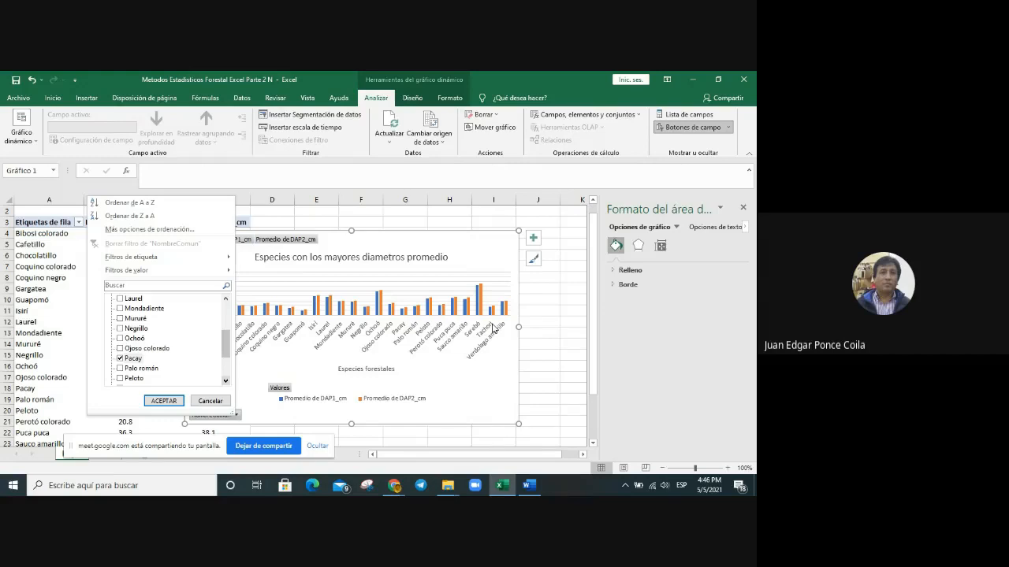
{"action": "left_click_drag", "start_coordinate": [226, 343], "coordinate": [227, 361]}
{"action": "left_click", "coordinate": [120, 368]}
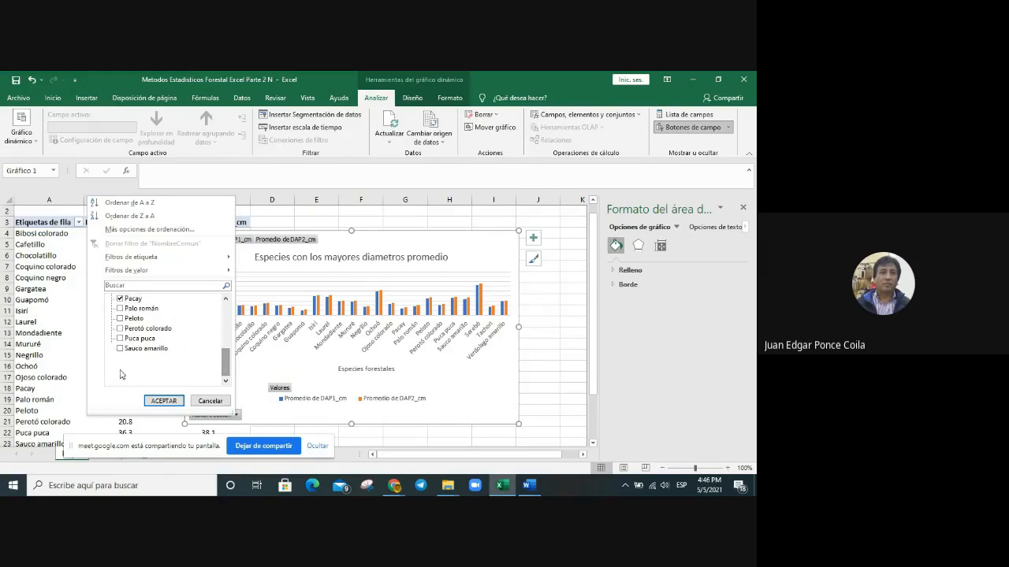
{"action": "left_click", "coordinate": [163, 401]}
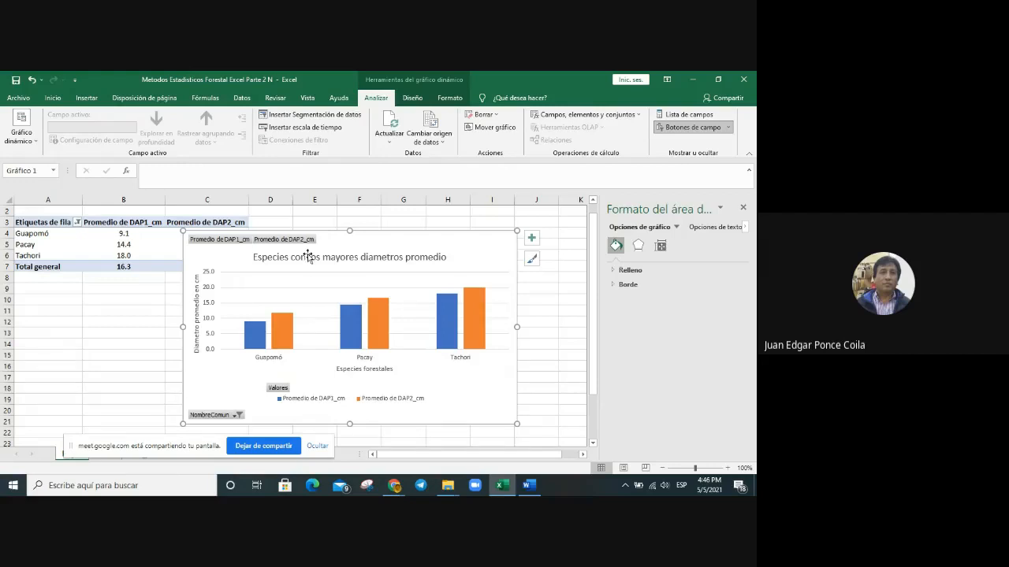
- Replace "mayores" in the chart title so it reads "Especies con los menores diametros promedio"
{"action": "left_click", "coordinate": [347, 257]}
{"action": "left_click", "coordinate": [321, 257]}
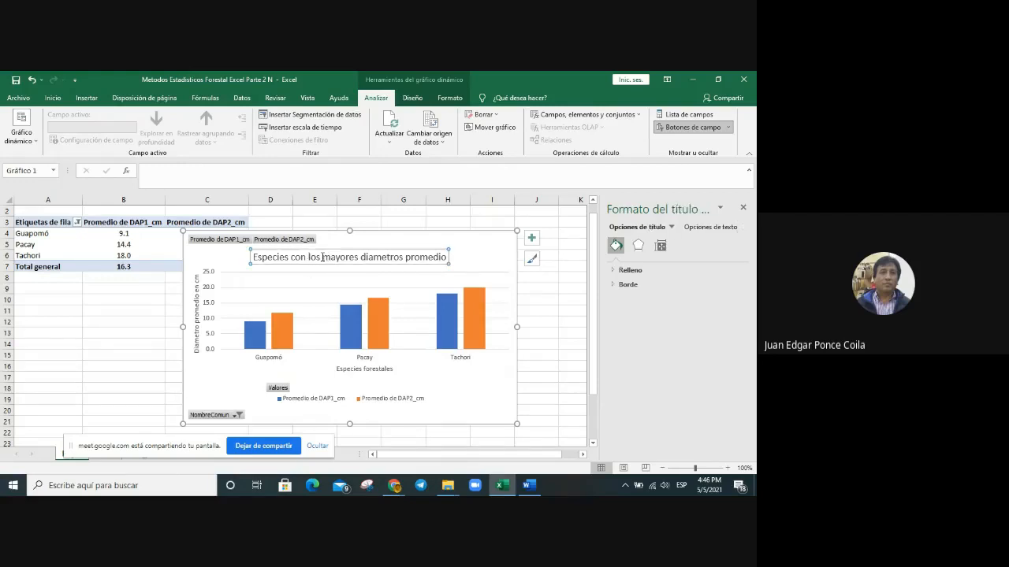
{"action": "type", "text": "menores"}
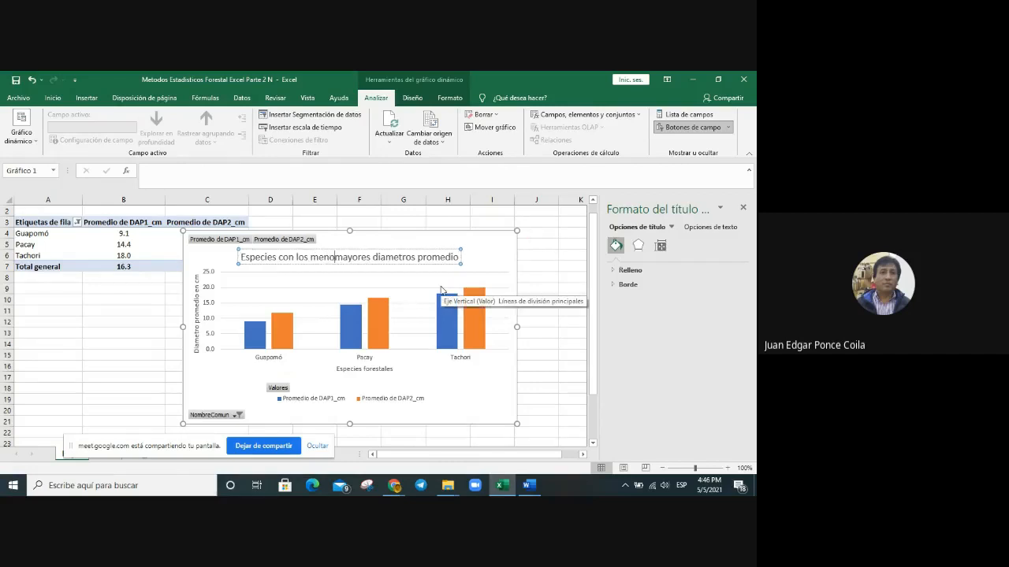
{"action": "key", "text": "Delete"}
{"action": "key", "text": "Delete"}
{"action": "key", "text": "Delete"}
{"action": "key", "text": "Delete"}
{"action": "key", "text": "Delete"}
{"action": "key", "text": "Delete"}
{"action": "key", "text": "Delete"}
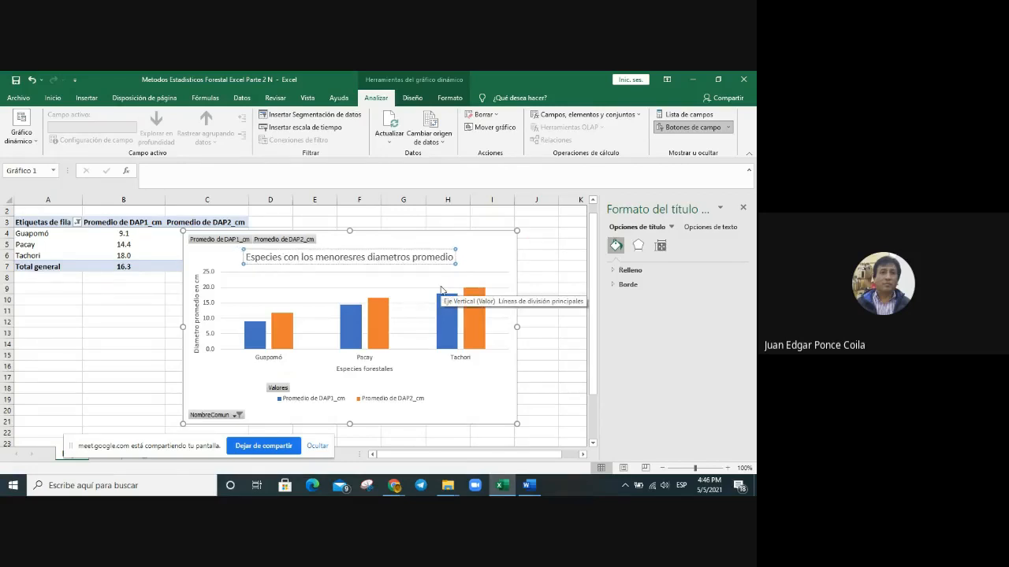
{"action": "left_click", "coordinate": [531, 355]}
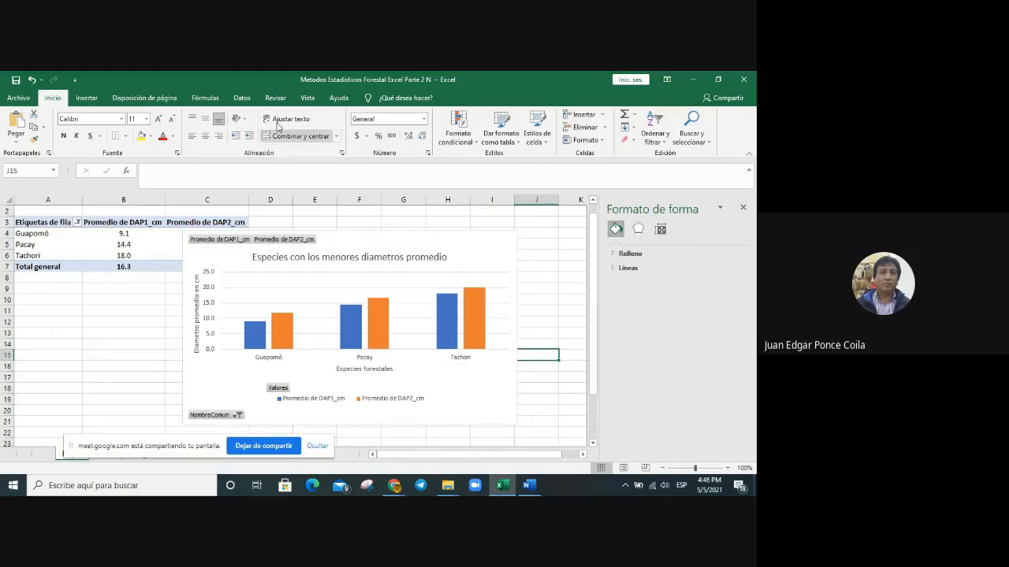
- Hide the field buttons on the pivot chart and deselect the chart
{"action": "left_click", "coordinate": [485, 250]}
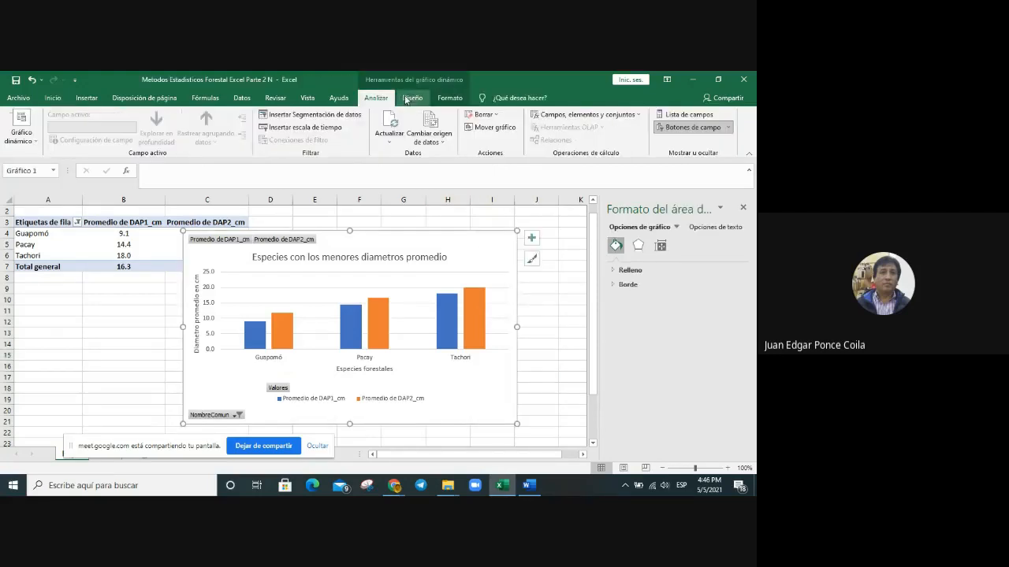
{"action": "left_click", "coordinate": [693, 128]}
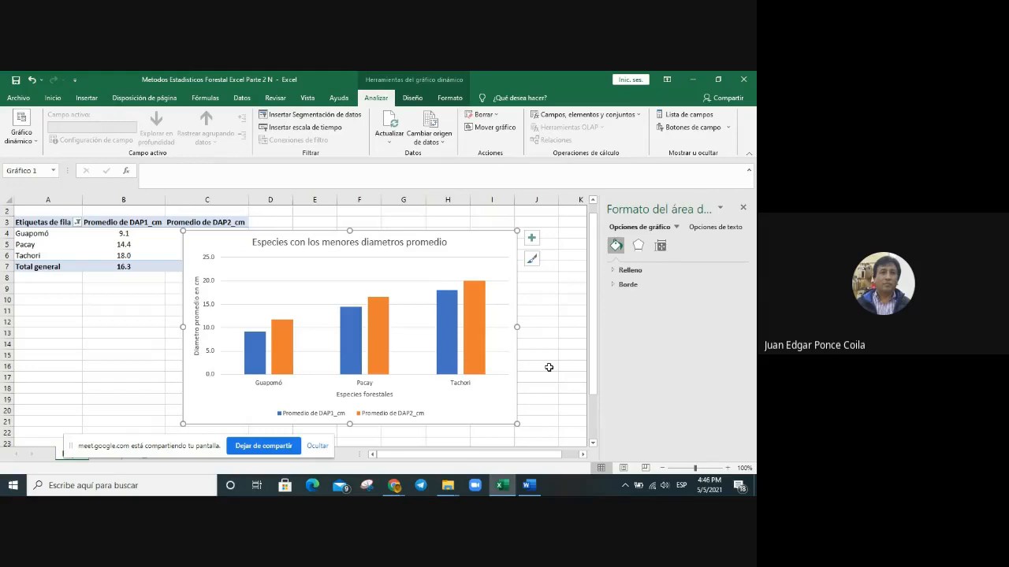
{"action": "left_click", "coordinate": [536, 222]}
- Capture a rectangular screen snip of the whole chart and paste it below the first chart in the Word document
{"action": "key", "text": "super+shift+s"}
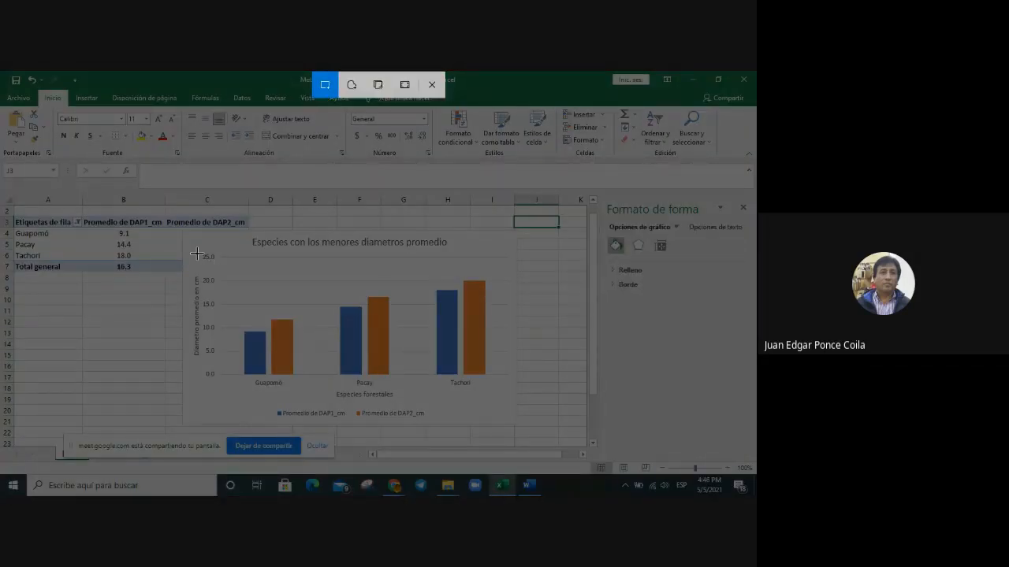
{"action": "left_click_drag", "start_coordinate": [185, 233], "coordinate": [515, 423]}
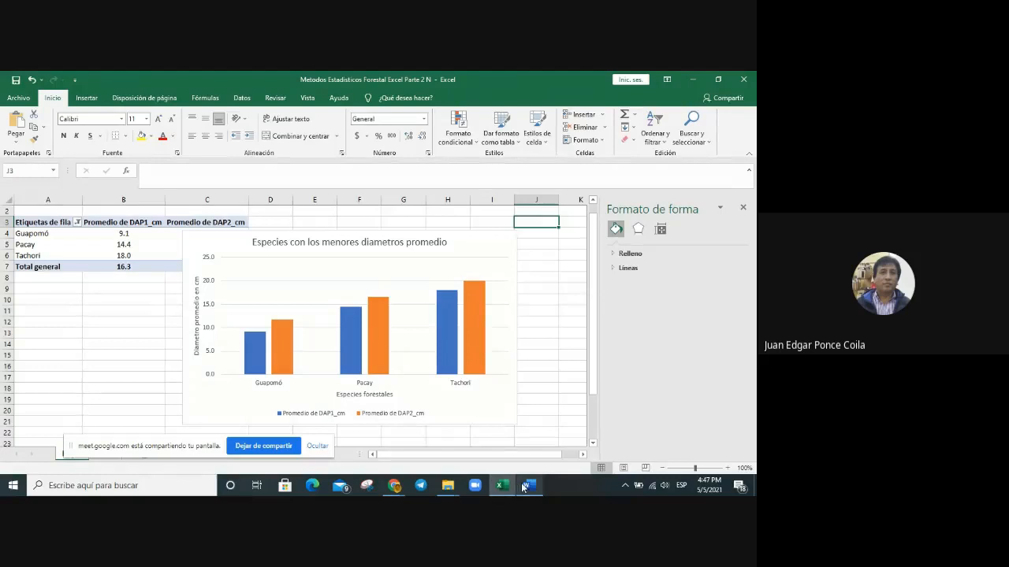
{"action": "mouse_move", "coordinate": [524, 488]}
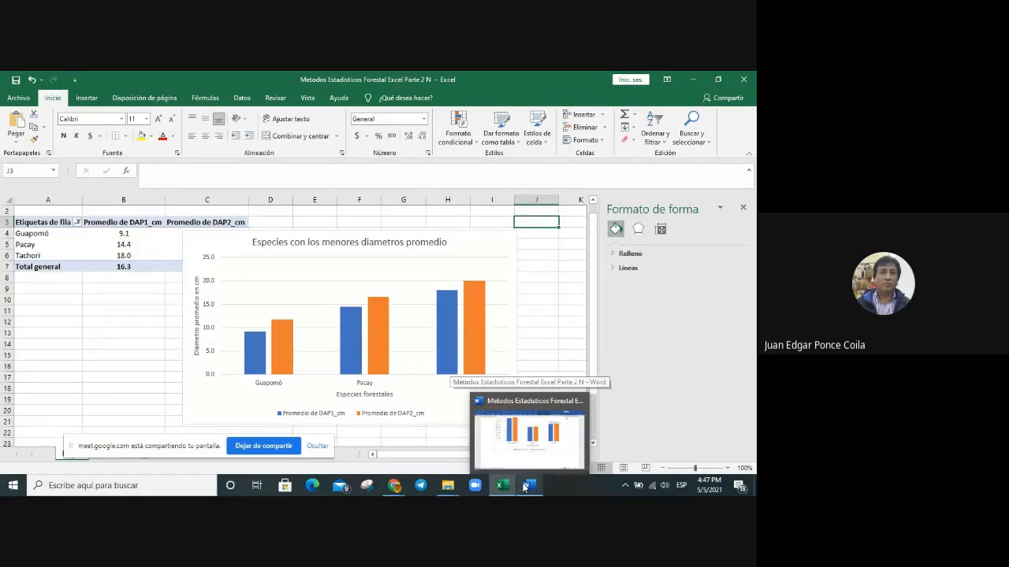
{"action": "left_click", "coordinate": [524, 488]}
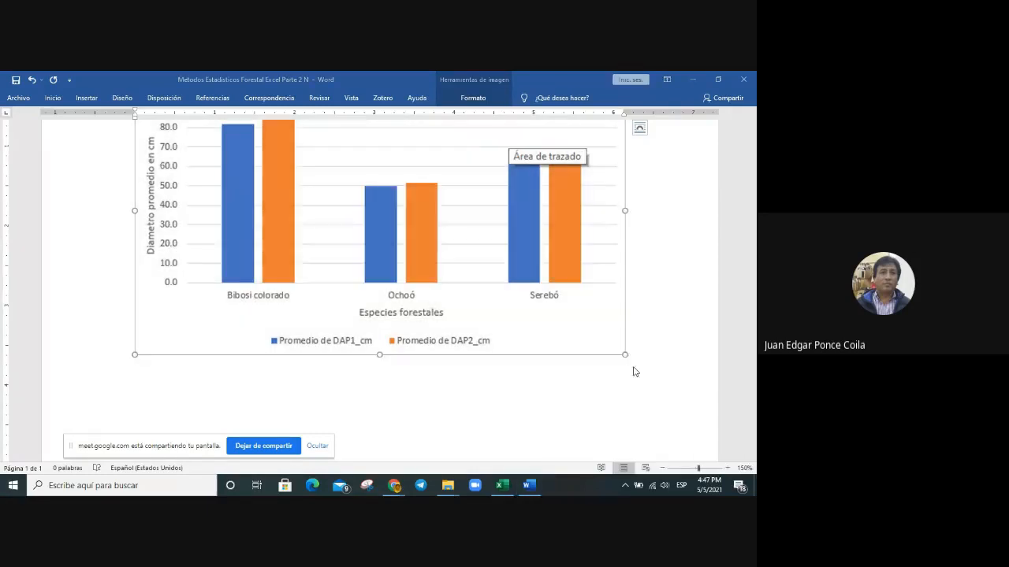
{"action": "left_click", "coordinate": [635, 371]}
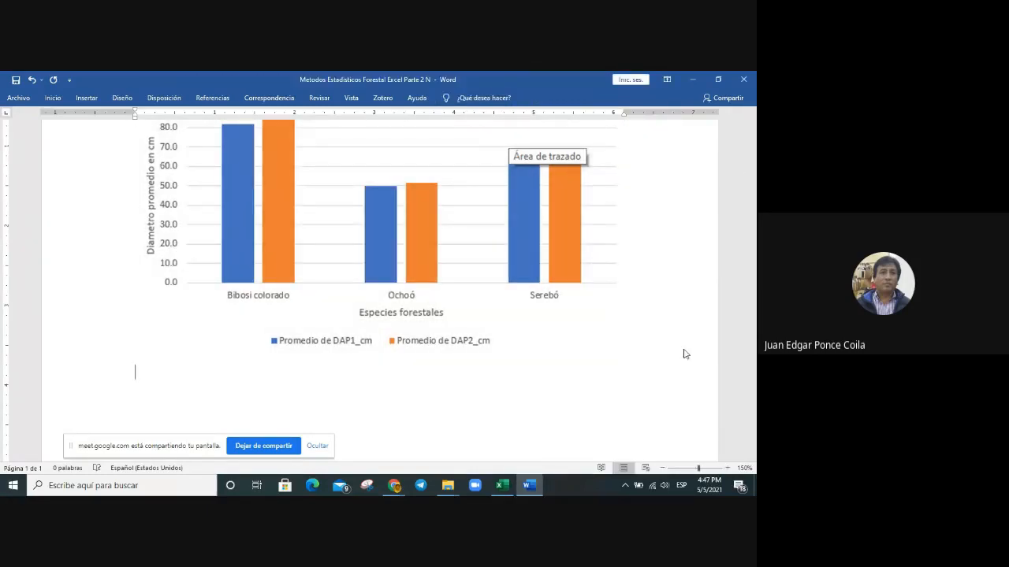
{"action": "key", "text": "ctrl+v"}
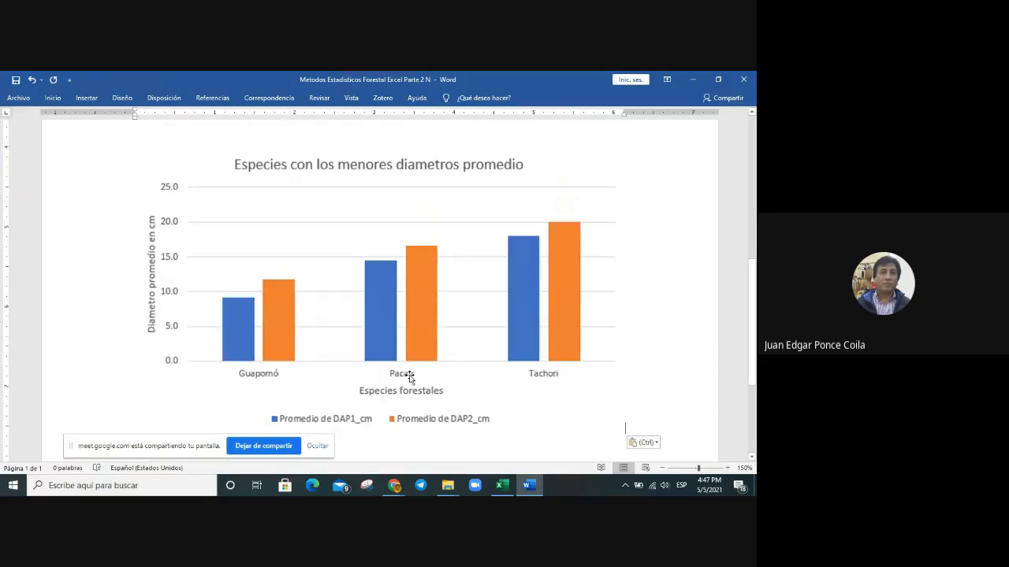
{"action": "scroll", "coordinate": [409, 378], "scroll_direction": "up", "scroll_amount": 5}
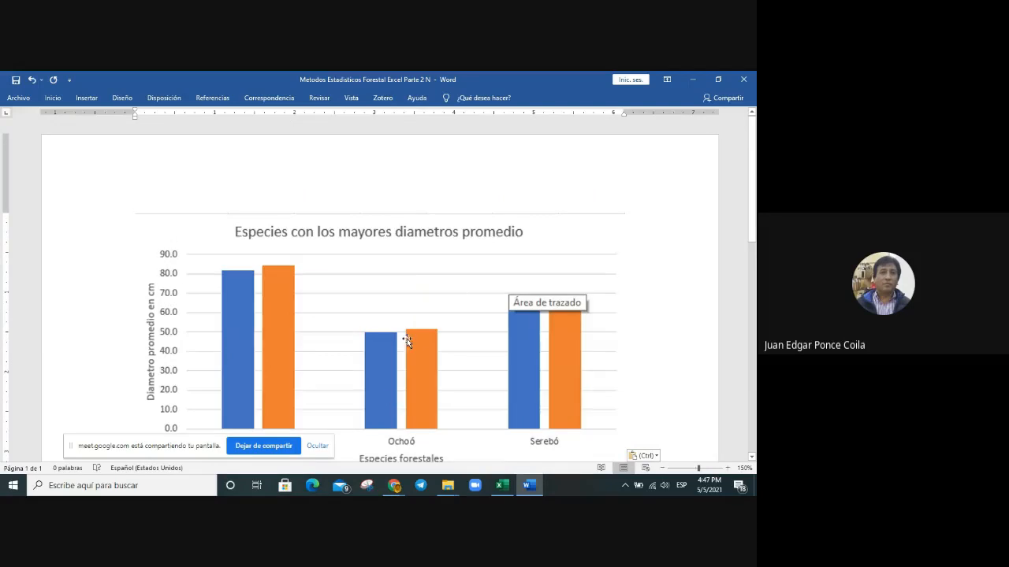
{"action": "scroll", "coordinate": [406, 338], "scroll_direction": "down", "scroll_amount": 5}
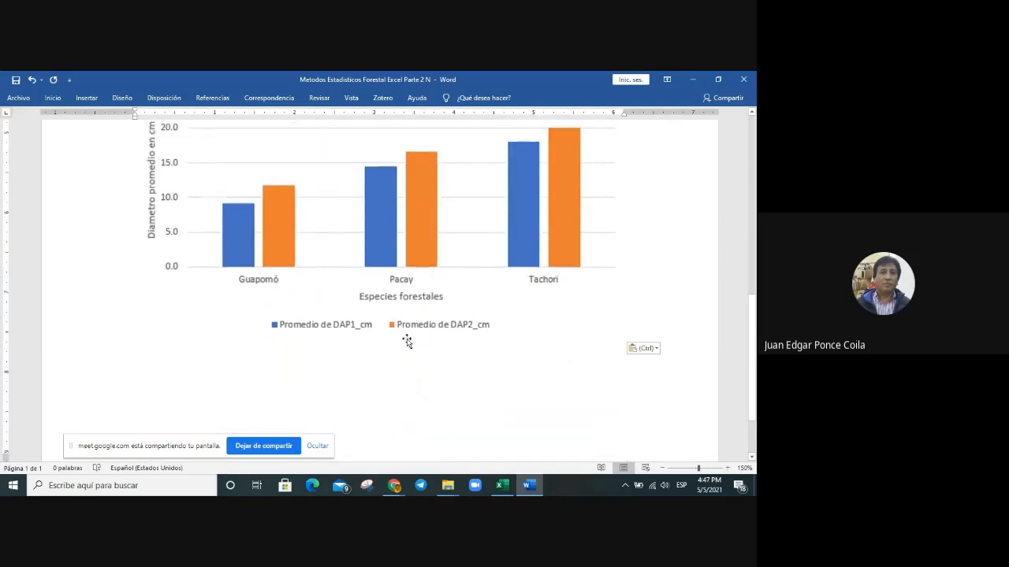
{"action": "scroll", "coordinate": [407, 340], "scroll_direction": "down", "scroll_amount": 3}
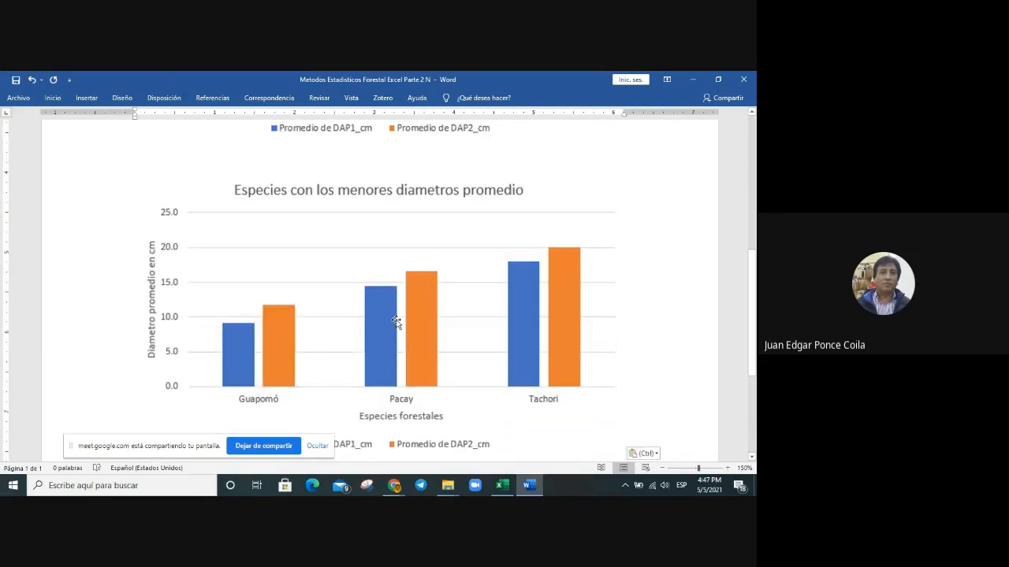
{"action": "scroll", "coordinate": [426, 317], "scroll_direction": "up", "scroll_amount": 1}
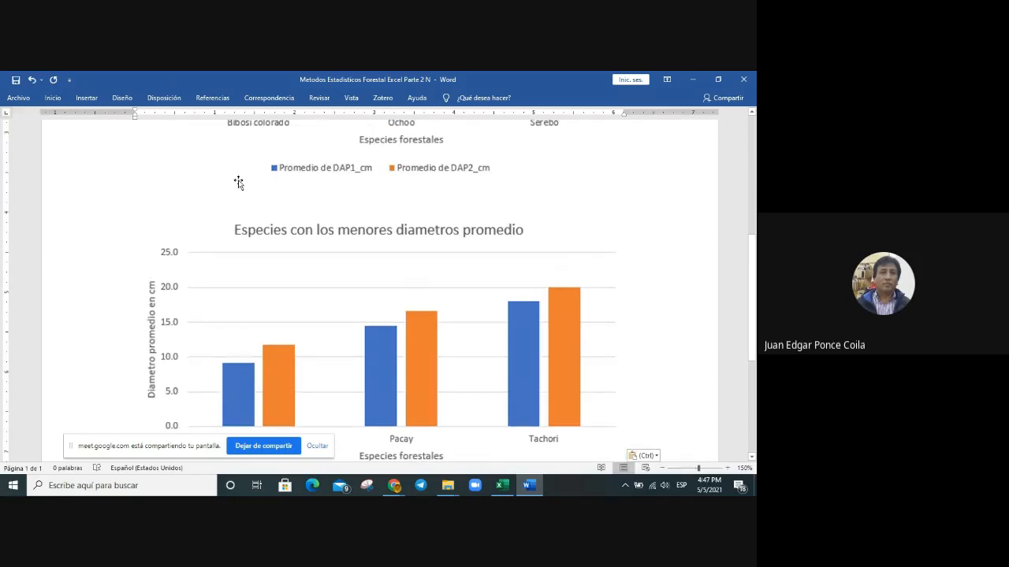
{"action": "scroll", "coordinate": [374, 258], "scroll_direction": "up", "scroll_amount": 4}
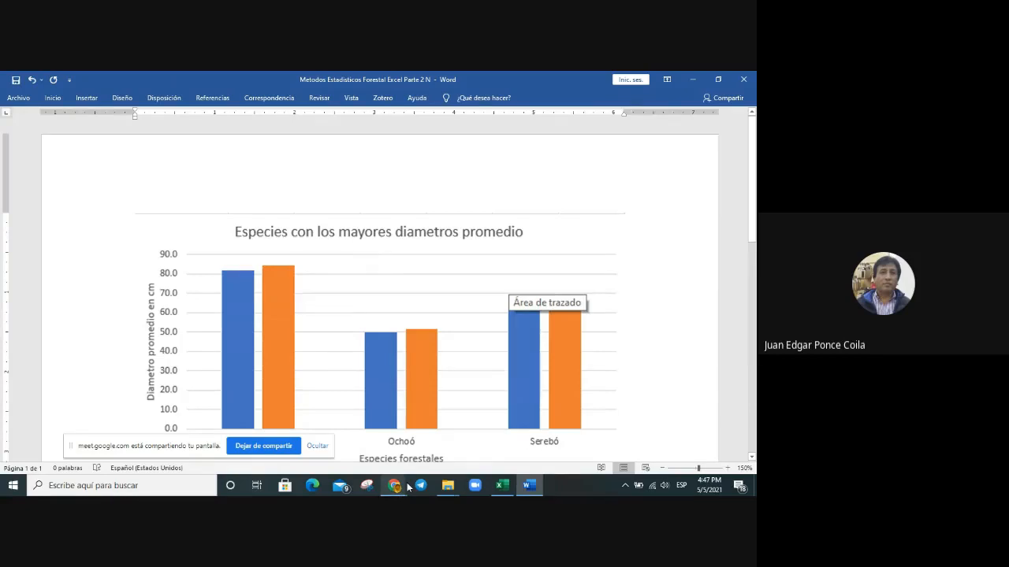
- Switch to the Excel workbook and show the field buttons on the pivot chart again
{"action": "left_click", "coordinate": [501, 486]}
{"action": "left_click", "coordinate": [234, 235]}
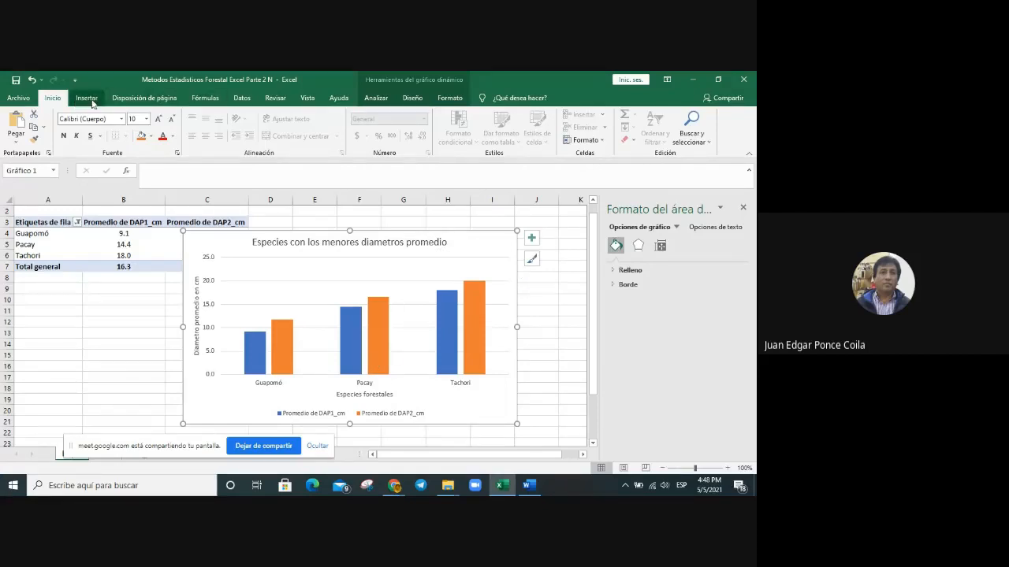
{"action": "left_click", "coordinate": [280, 247]}
{"action": "key", "text": "Escape"}
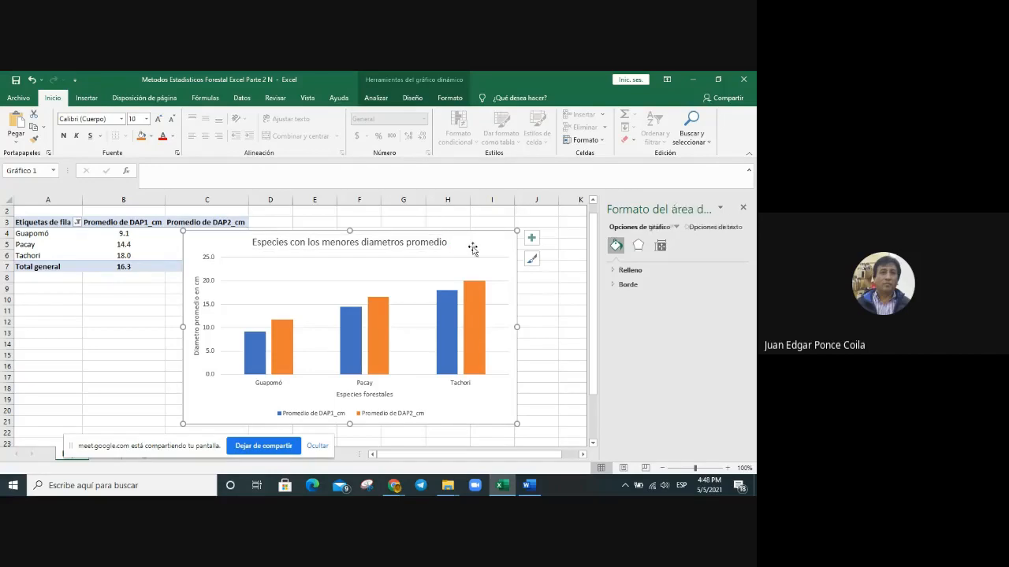
{"action": "left_click", "coordinate": [377, 98]}
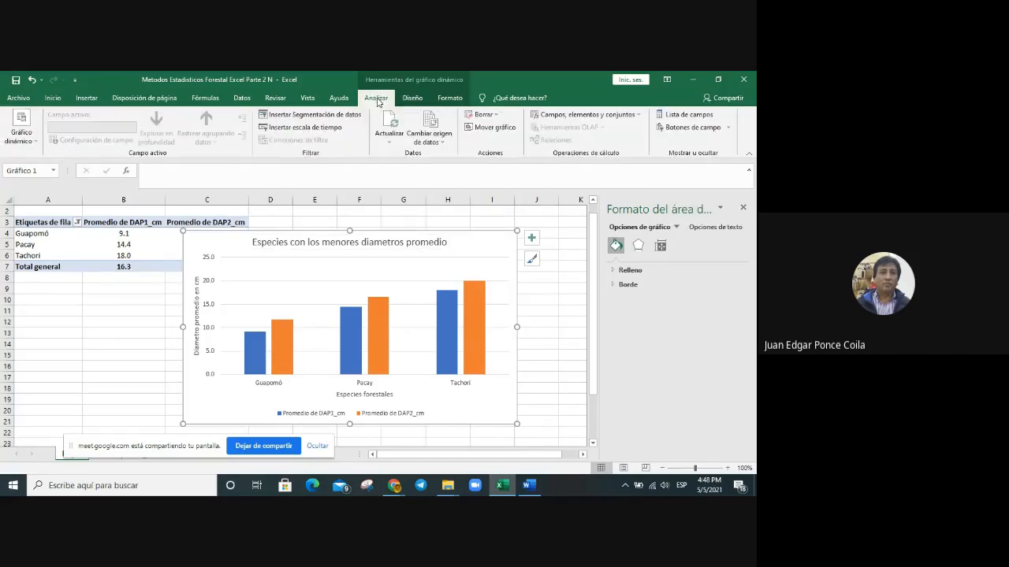
{"action": "left_click", "coordinate": [694, 126]}
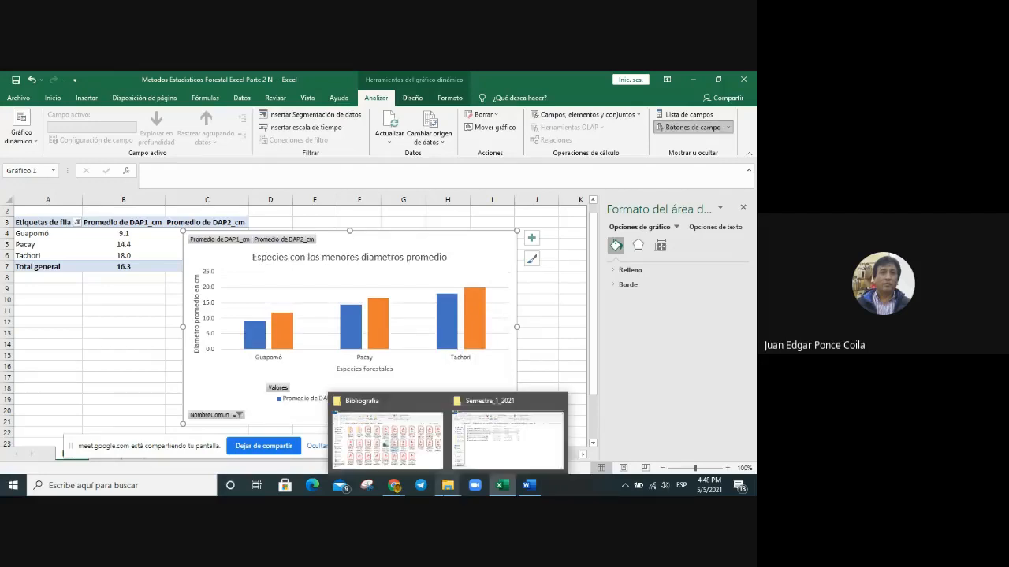
- Reset the chart's NombreComun filter so that all species are selected
{"action": "left_click", "coordinate": [239, 416]}
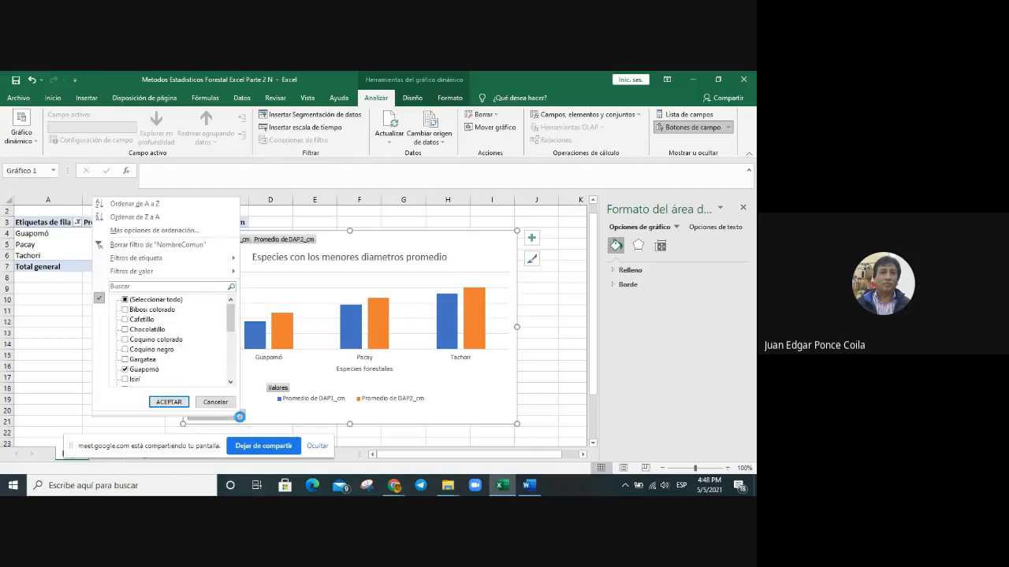
{"action": "left_click", "coordinate": [125, 301]}
{"action": "left_click", "coordinate": [169, 402]}
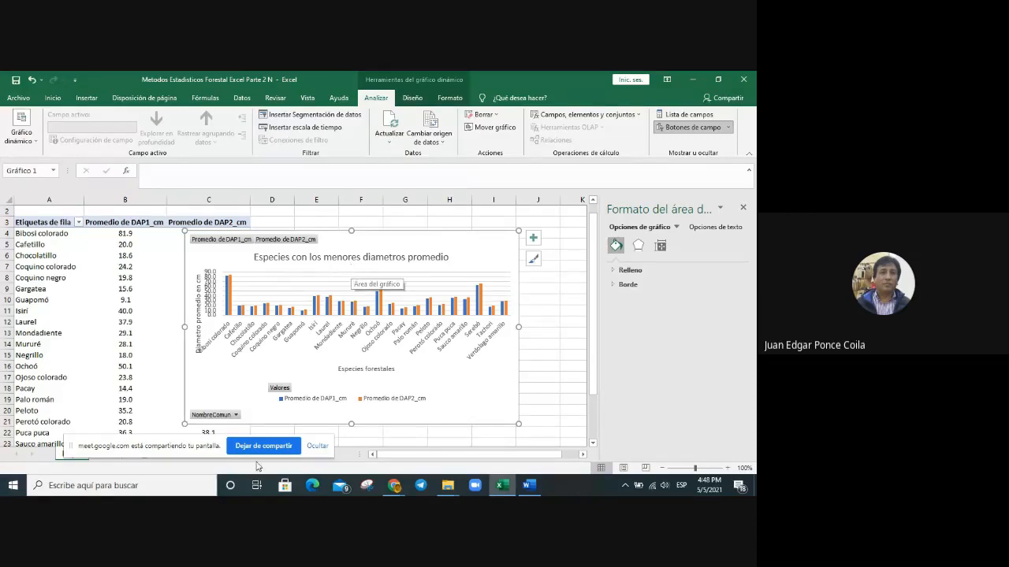
- Filter the chart's NombreComun field to only the species Serebó, Tachori and Verdolago amarillo
{"action": "left_click", "coordinate": [236, 415]}
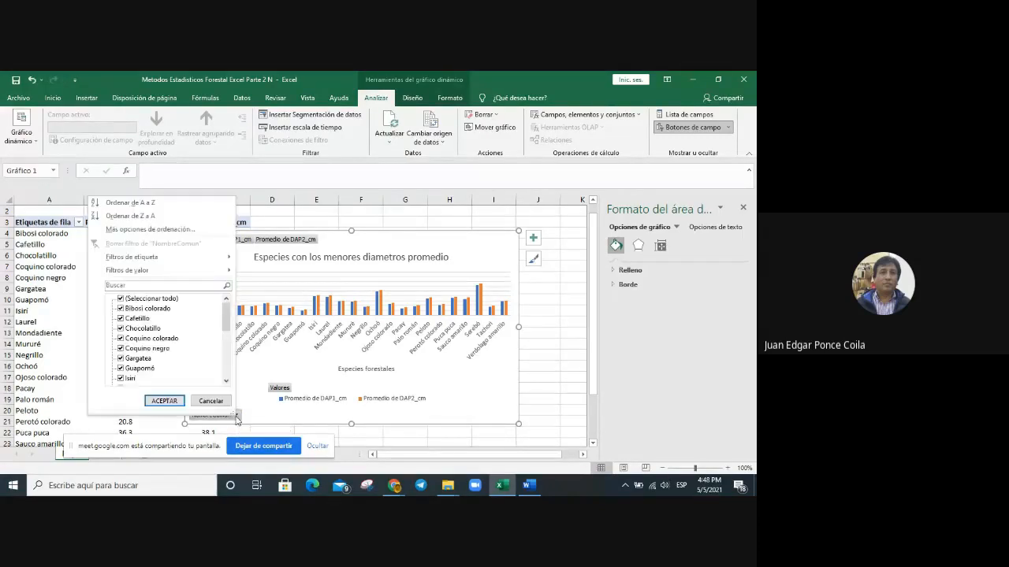
{"action": "mouse_move", "coordinate": [228, 272]}
{"action": "left_click_drag", "start_coordinate": [227, 310], "coordinate": [228, 364]}
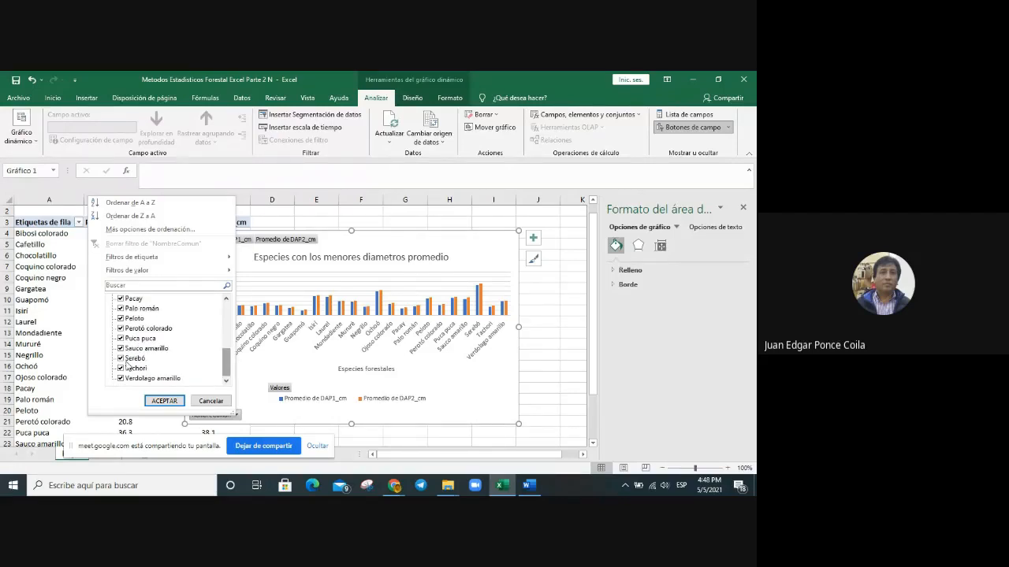
{"action": "left_click_drag", "start_coordinate": [227, 361], "coordinate": [229, 299]}
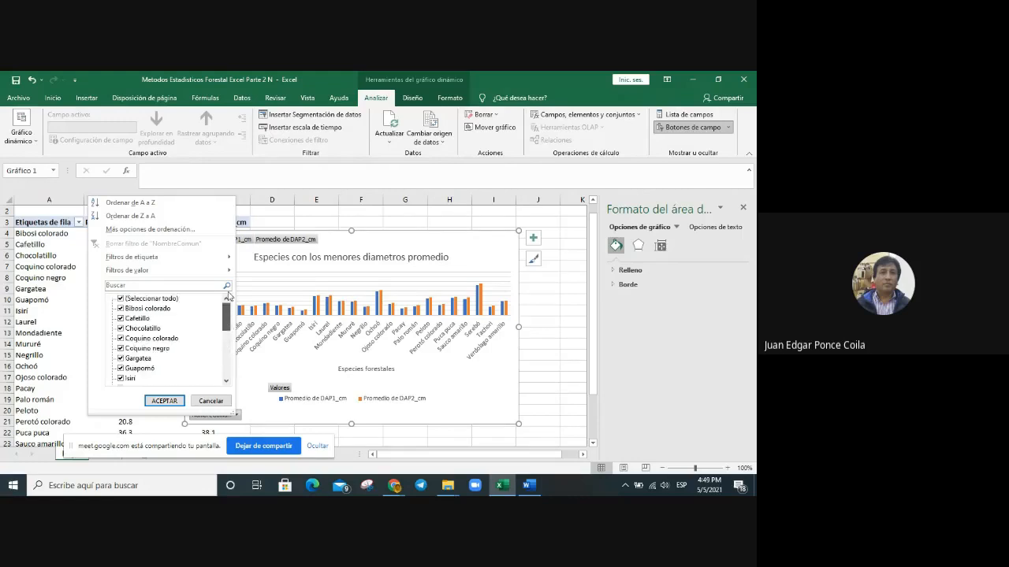
{"action": "left_click", "coordinate": [121, 300]}
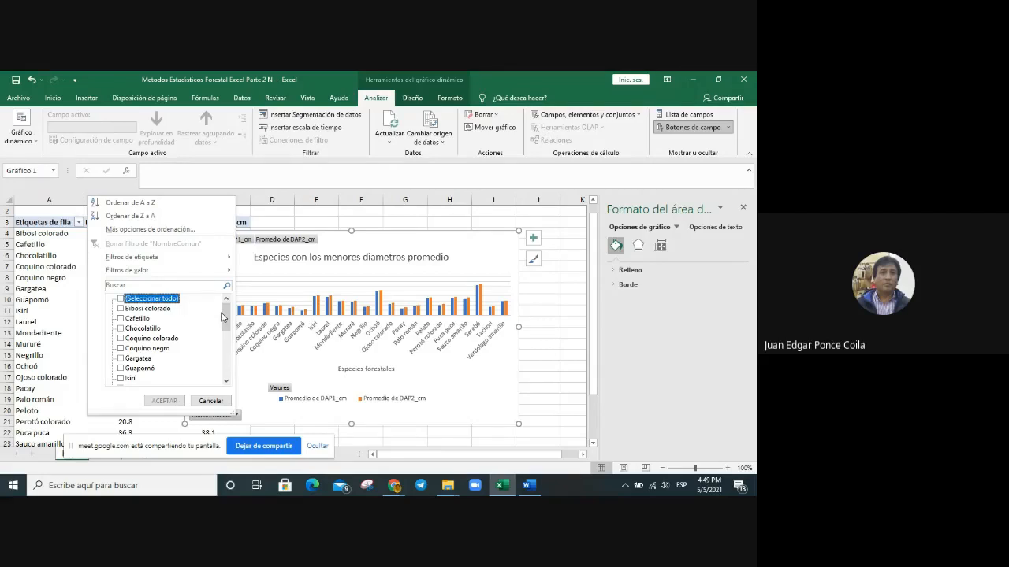
{"action": "left_click_drag", "start_coordinate": [227, 315], "coordinate": [226, 379]}
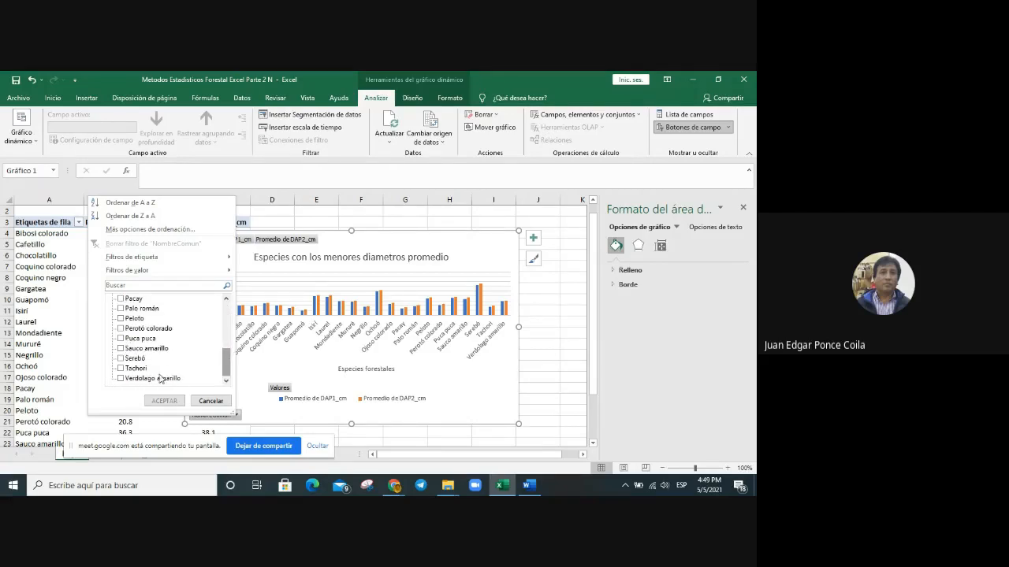
{"action": "left_click", "coordinate": [122, 359]}
{"action": "left_click", "coordinate": [120, 368]}
{"action": "left_click", "coordinate": [121, 380]}
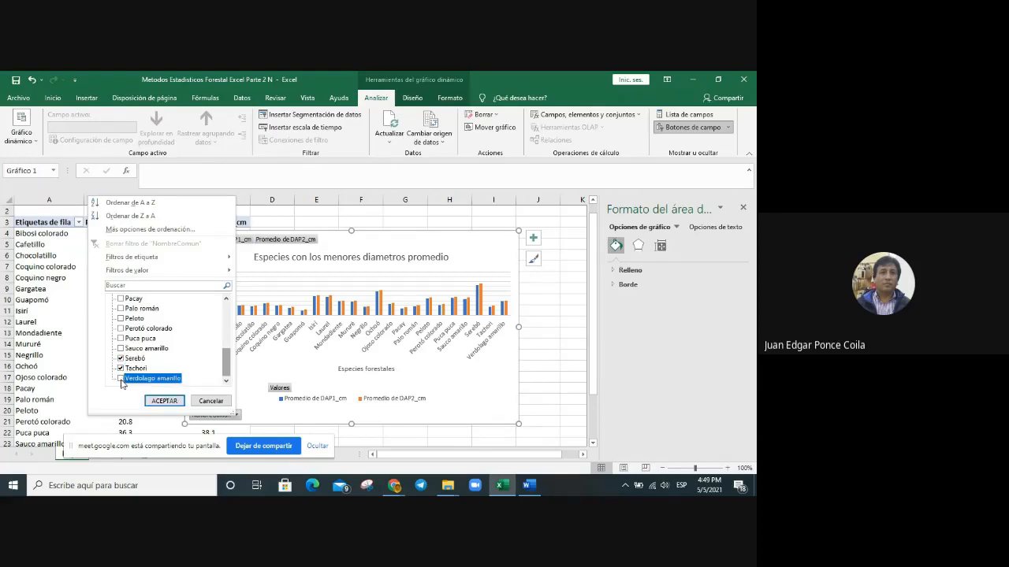
{"action": "left_click", "coordinate": [164, 400]}
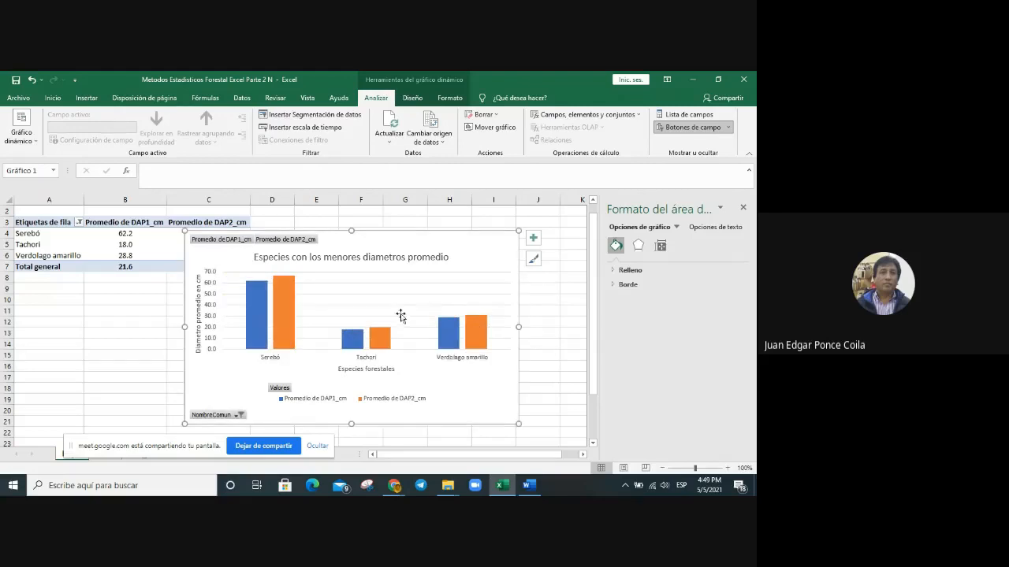
- Insert "Diametros de la primera y segunda medicion de las especies Serebo, Tachori y Verdolago amarillo" at the start of the chart title
{"action": "left_click", "coordinate": [258, 258]}
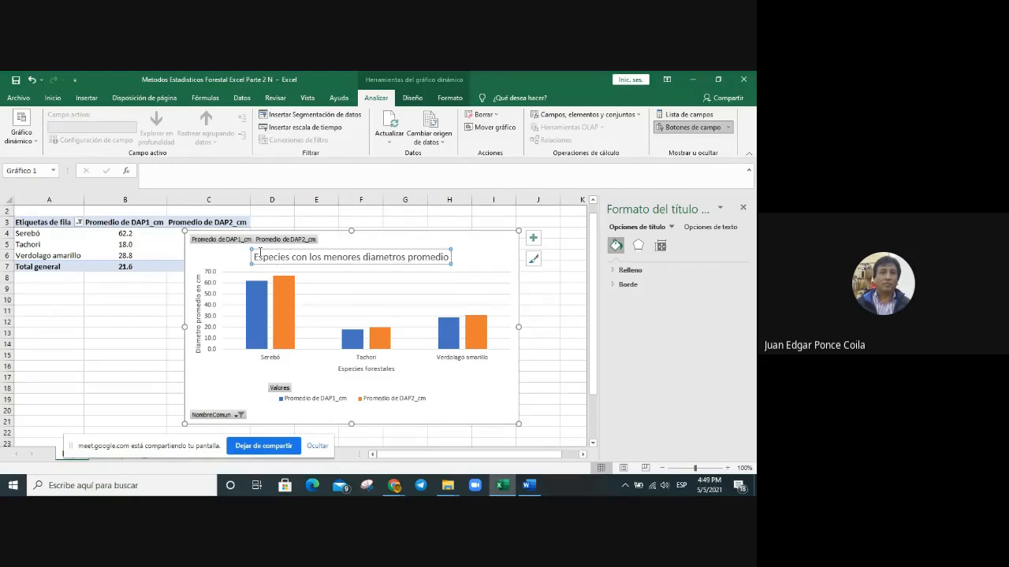
{"action": "left_click", "coordinate": [260, 253]}
{"action": "type", "text": "Diametro"}
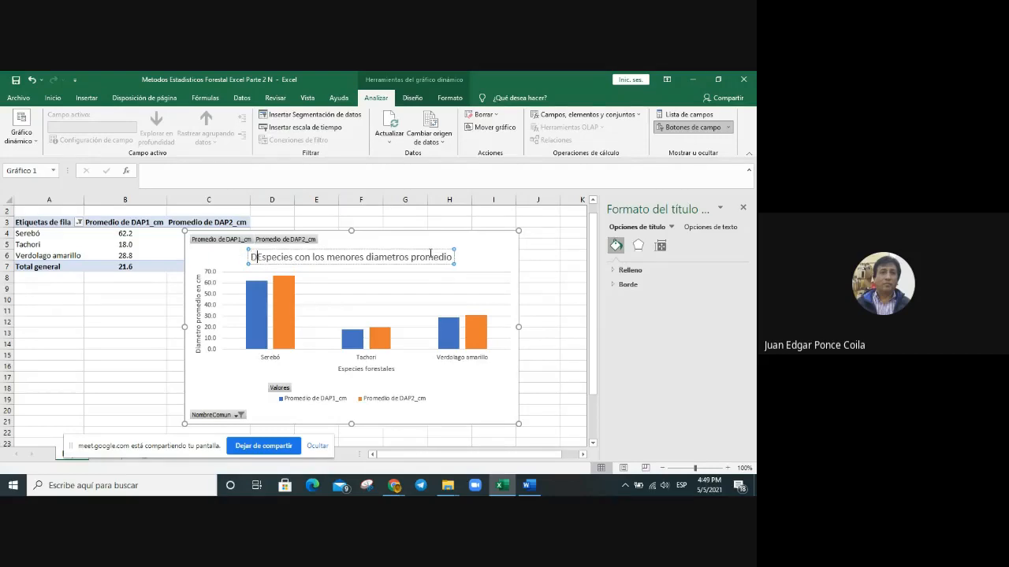
{"action": "type", "text": "s "}
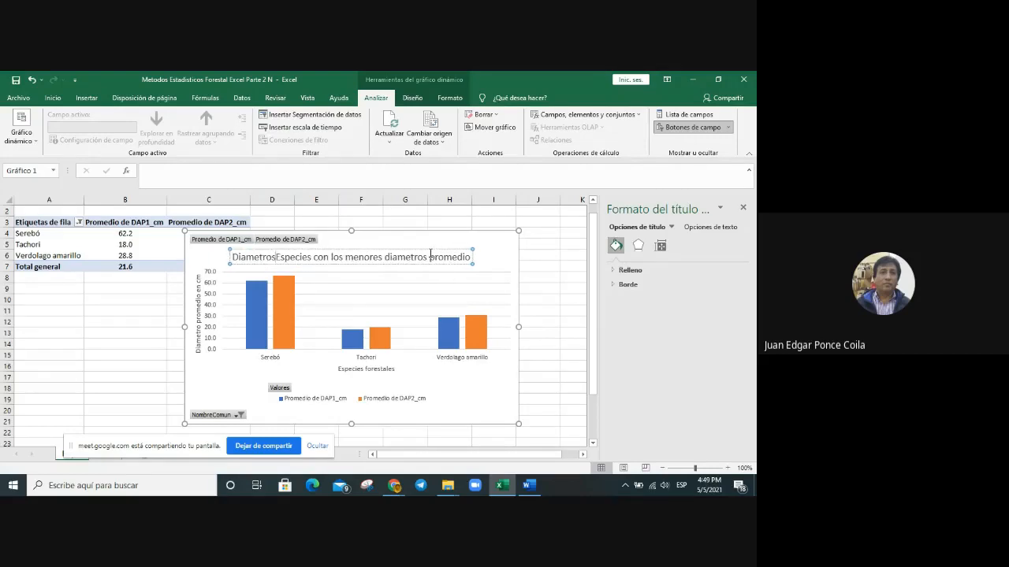
{"action": "type", "text": "de la prim"}
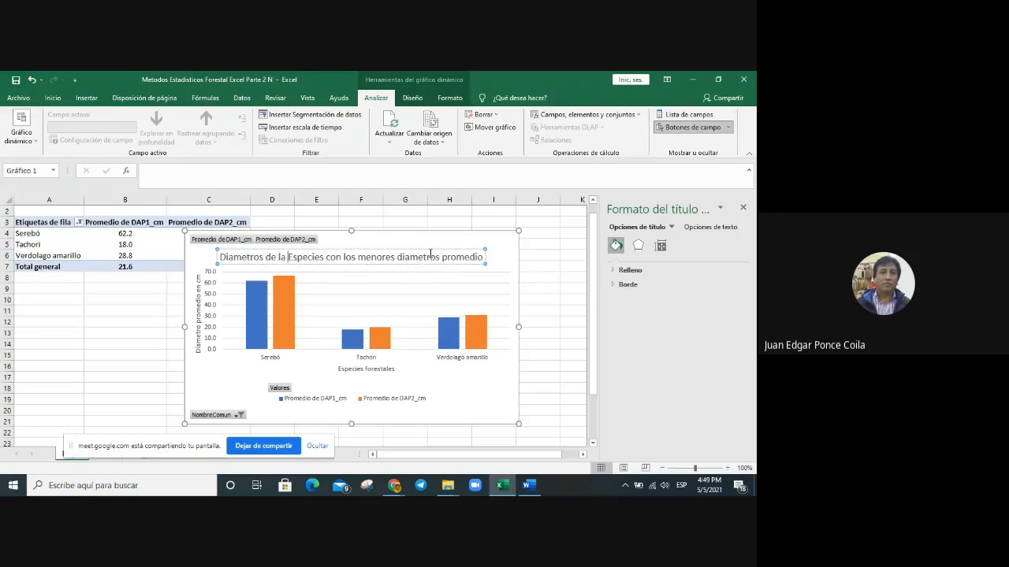
{"action": "type", "text": "era y "}
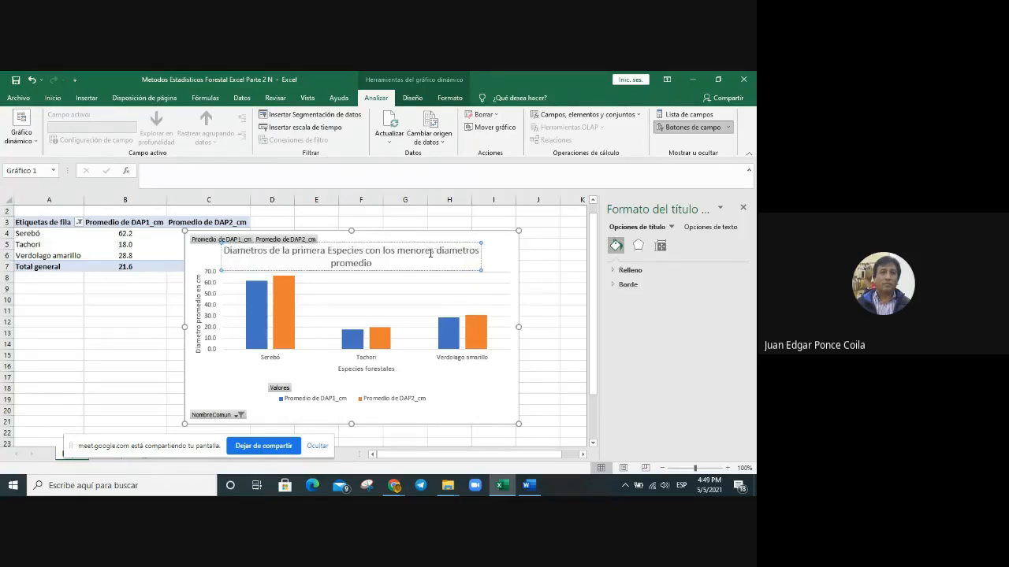
{"action": "type", "text": "segunda me"}
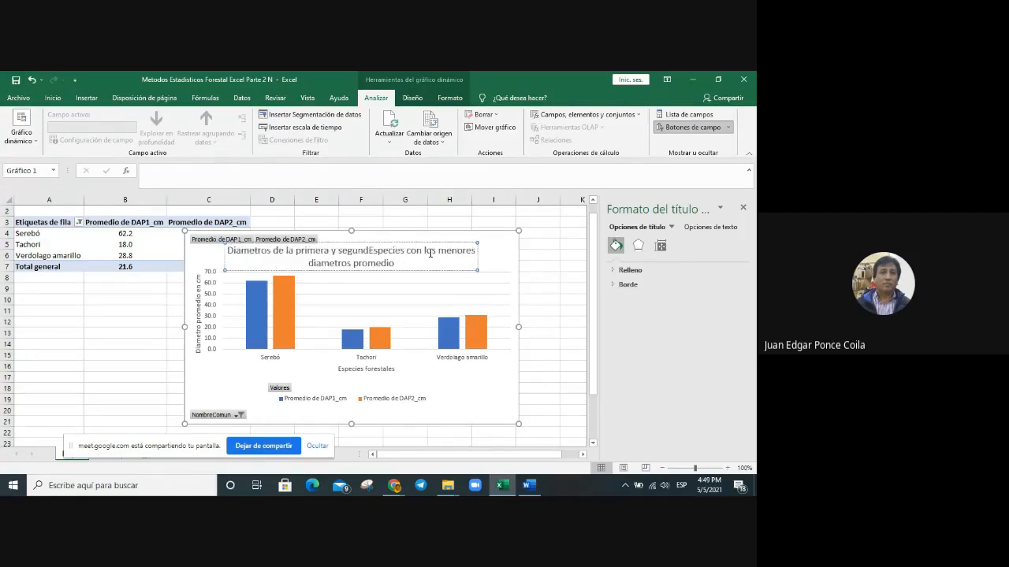
{"action": "type", "text": "dicion de "}
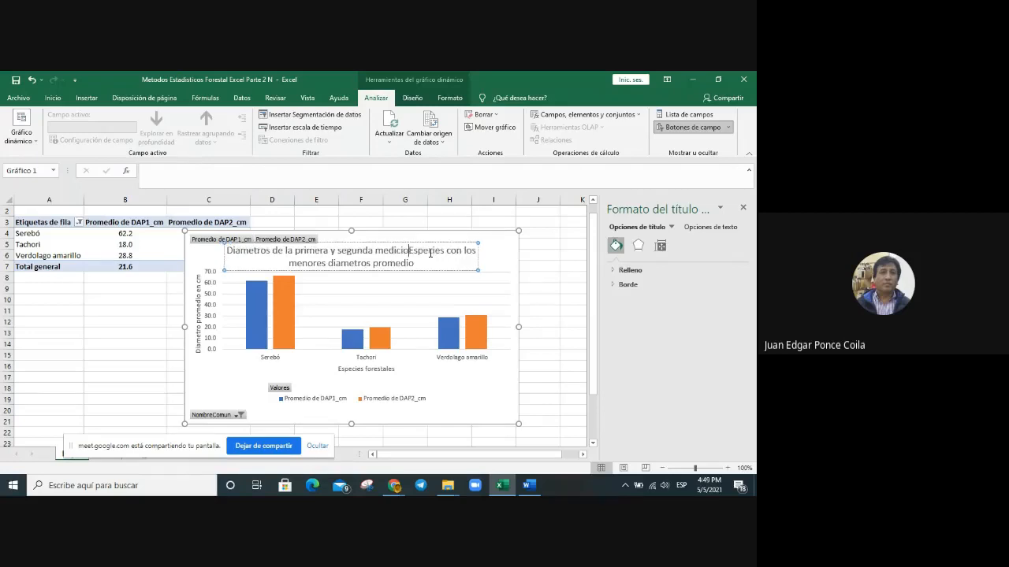
{"action": "type", "text": "las especi"}
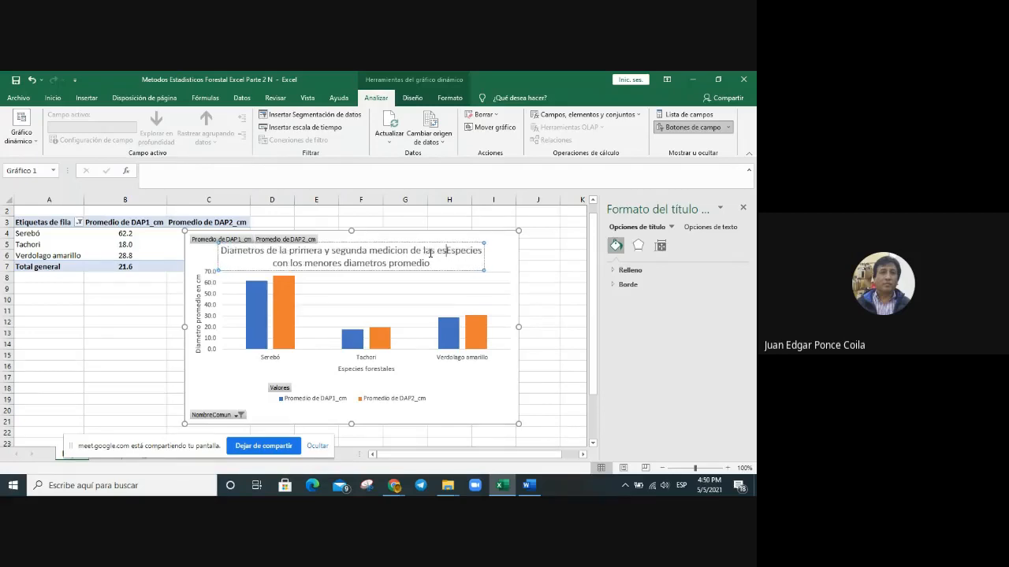
{"action": "type", "text": "es"}
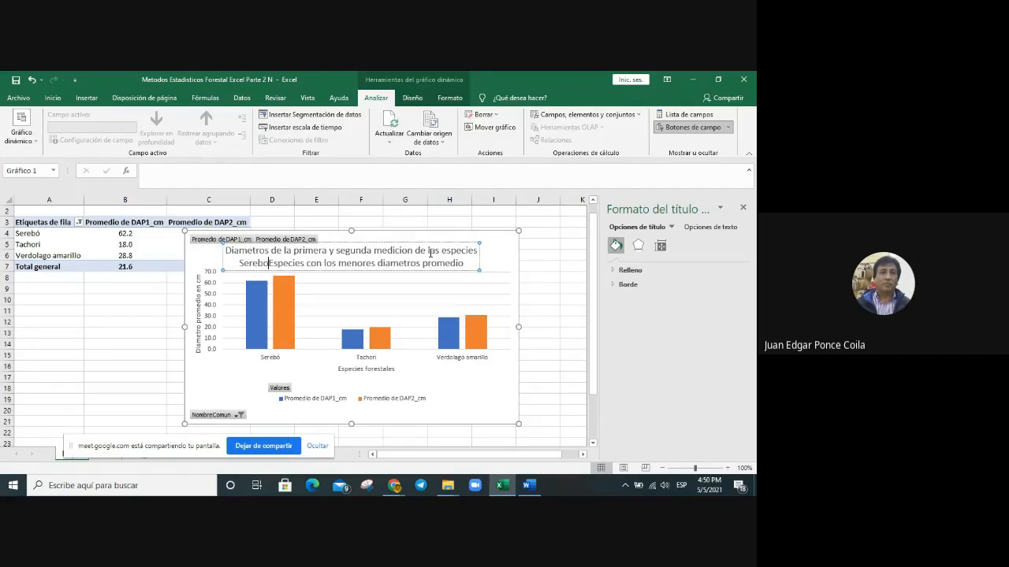
{"action": "type", "text": "Serebo, Tachori "}
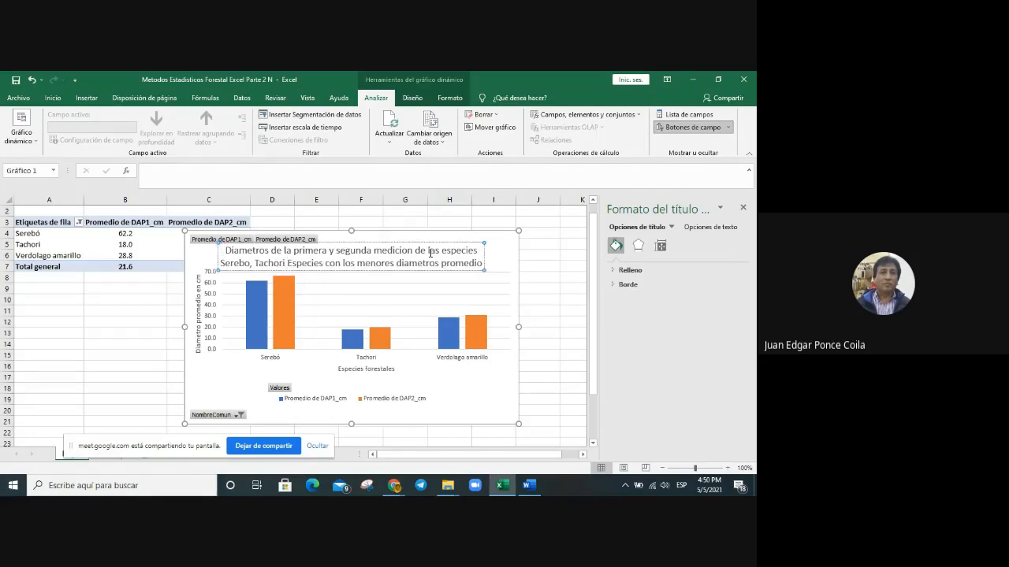
{"action": "type", "text": "y "}
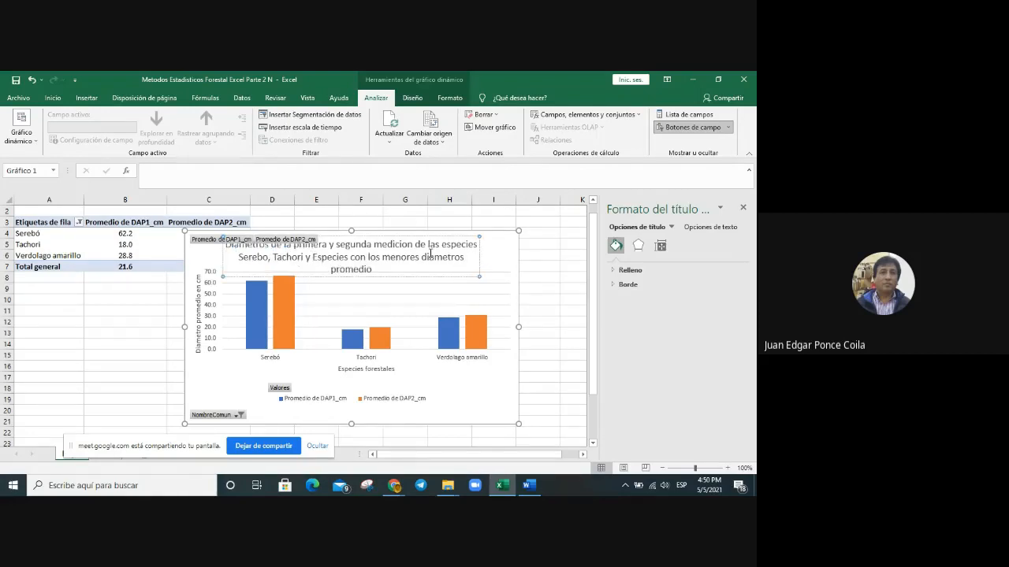
{"action": "type", "text": "Verdola"}
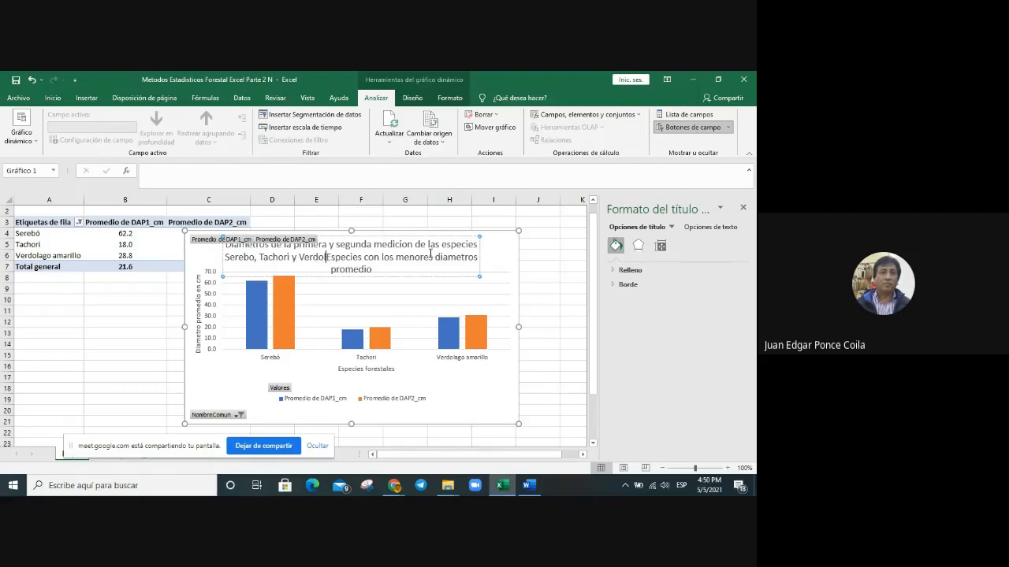
{"action": "type", "text": "go amarillo"}
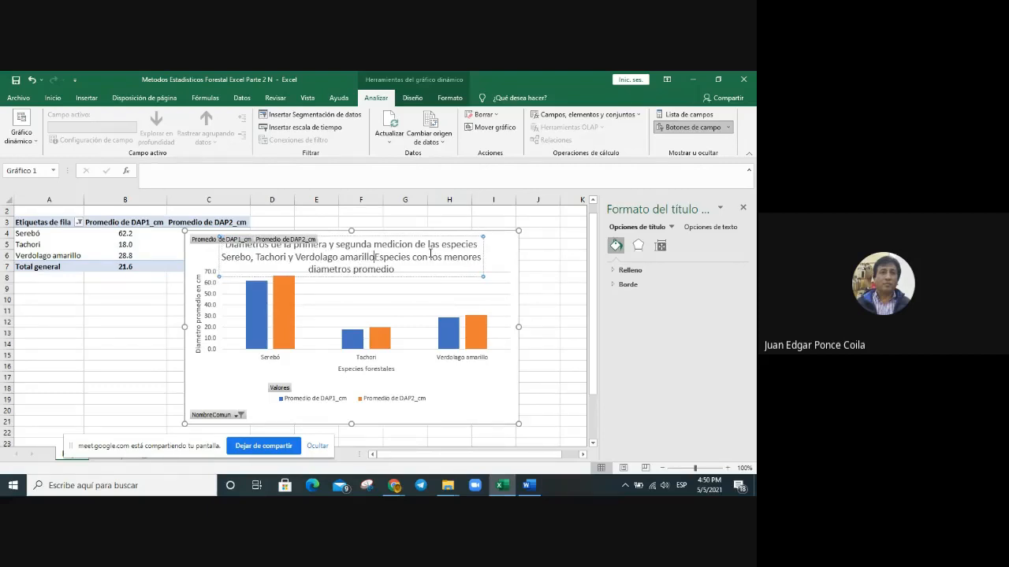
- Delete the leftover text "Especies con los menores diametros promedio" from the end of the chart title
{"action": "key", "text": "Delete"}
{"action": "key", "text": "Delete"}
{"action": "key", "text": "Delete"}
{"action": "key", "text": "Delete"}
{"action": "key", "text": "Delete"}
{"action": "key", "text": "Delete"}
{"action": "key", "text": "Delete"}
{"action": "key", "text": "Delete"}
{"action": "key", "text": "Delete"}
{"action": "key", "text": "Delete"}
{"action": "key", "text": "Delete"}
{"action": "key", "text": "Delete"}
{"action": "key", "text": "Delete"}
{"action": "key", "text": "Delete"}
{"action": "key", "text": "Delete"}
{"action": "key", "text": "Delete"}
{"action": "key", "text": "Delete"}
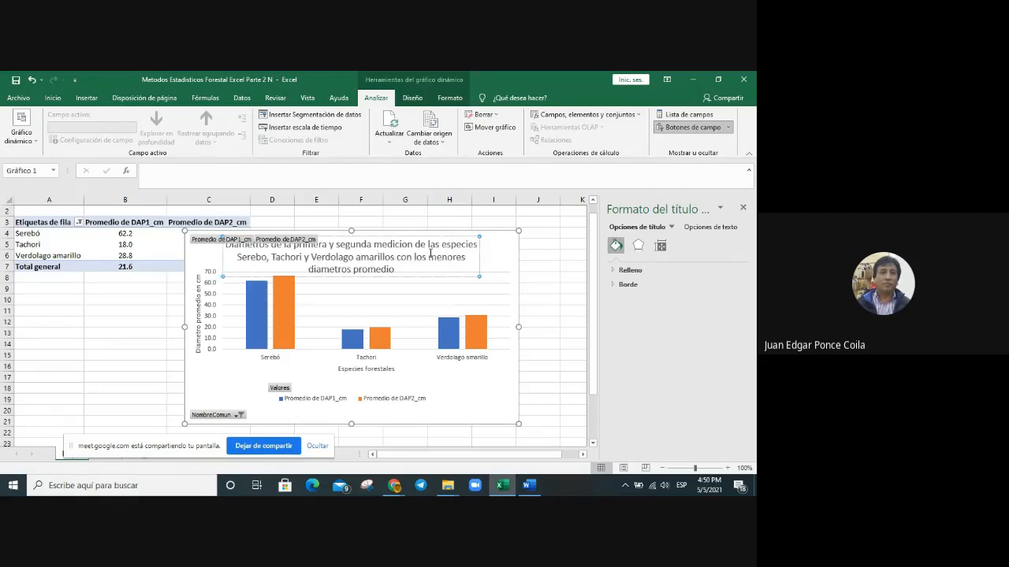
{"action": "key", "text": "Delete"}
{"action": "key", "text": "Delete"}
{"action": "key", "text": "Delete"}
{"action": "key", "text": "Delete"}
{"action": "key", "text": "Delete"}
{"action": "key", "text": "Delete"}
{"action": "key", "text": "Delete"}
{"action": "key", "text": "Delete"}
{"action": "key", "text": "Delete"}
{"action": "key", "text": "Delete"}
{"action": "key", "text": "Delete"}
{"action": "key", "text": "Delete"}
{"action": "key", "text": "Delete"}
{"action": "key", "text": "Delete"}
{"action": "key", "text": "Delete"}
{"action": "key", "text": "Delete"}
{"action": "key", "text": "Delete"}
{"action": "key", "text": "Delete"}
{"action": "key", "text": "Delete"}
{"action": "key", "text": "Delete"}
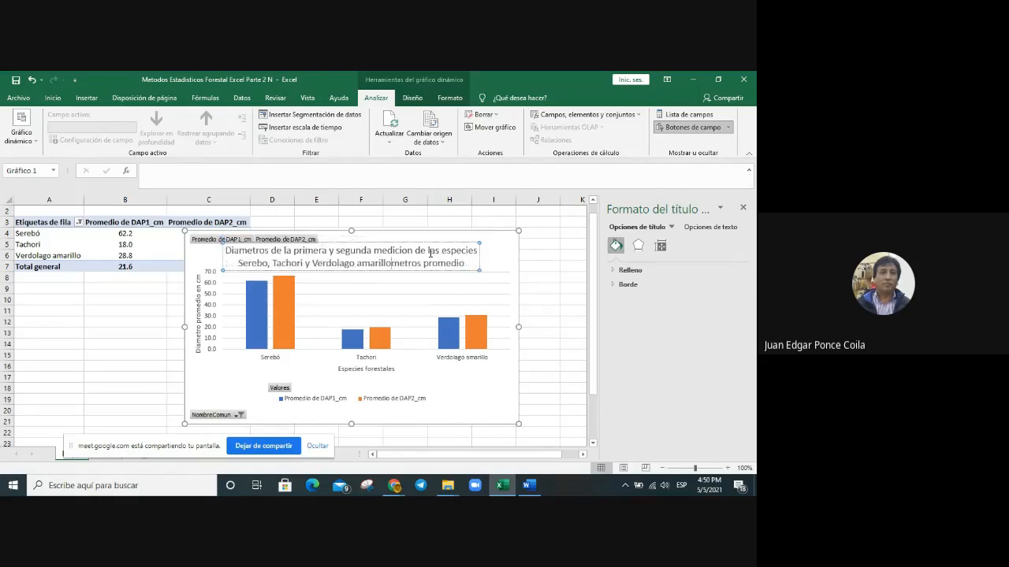
{"action": "key", "text": "Delete"}
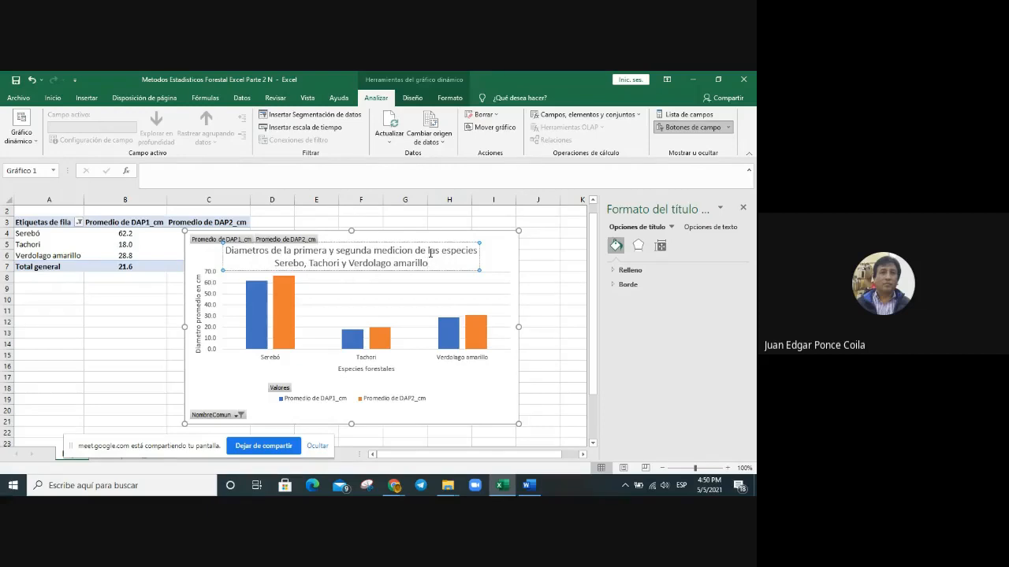
- Hide the pivot chart's field buttons and deselect the chart
{"action": "left_click", "coordinate": [713, 128]}
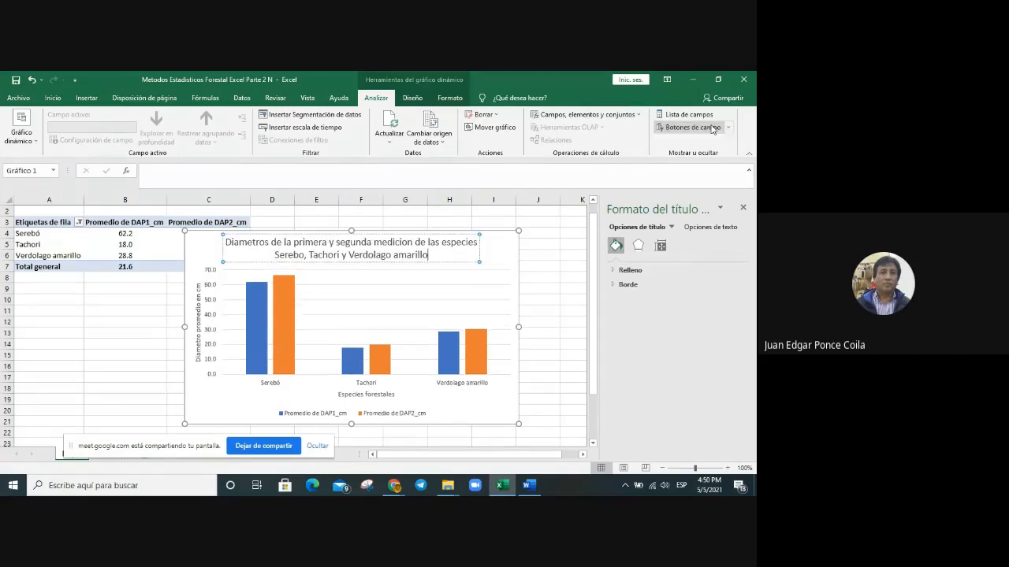
{"action": "left_click", "coordinate": [526, 264]}
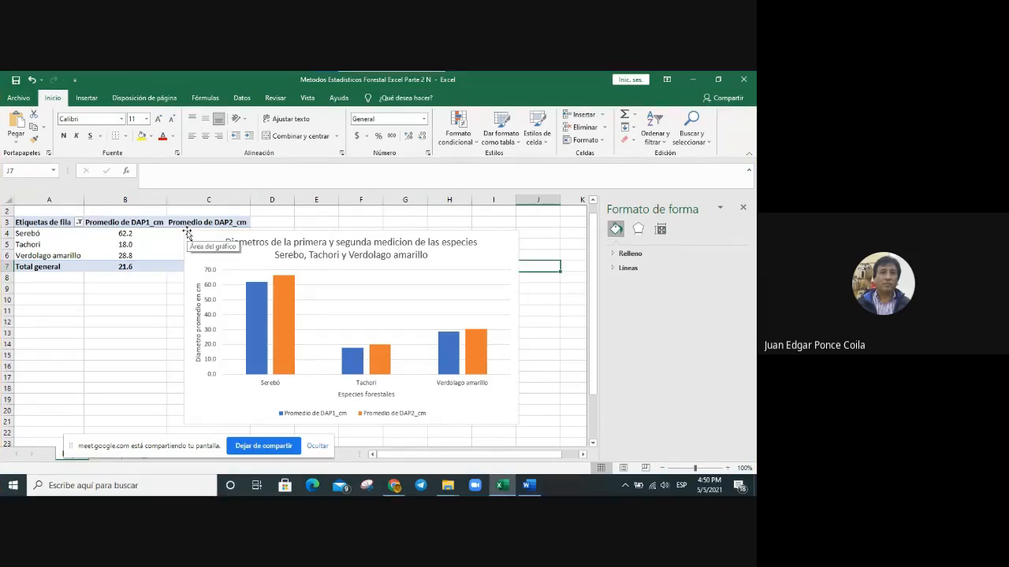
- Capture the chart as an image and paste it into the Word report after the "Especies con los menores diametros promedio" chart
{"action": "key", "text": "super+shift+s"}
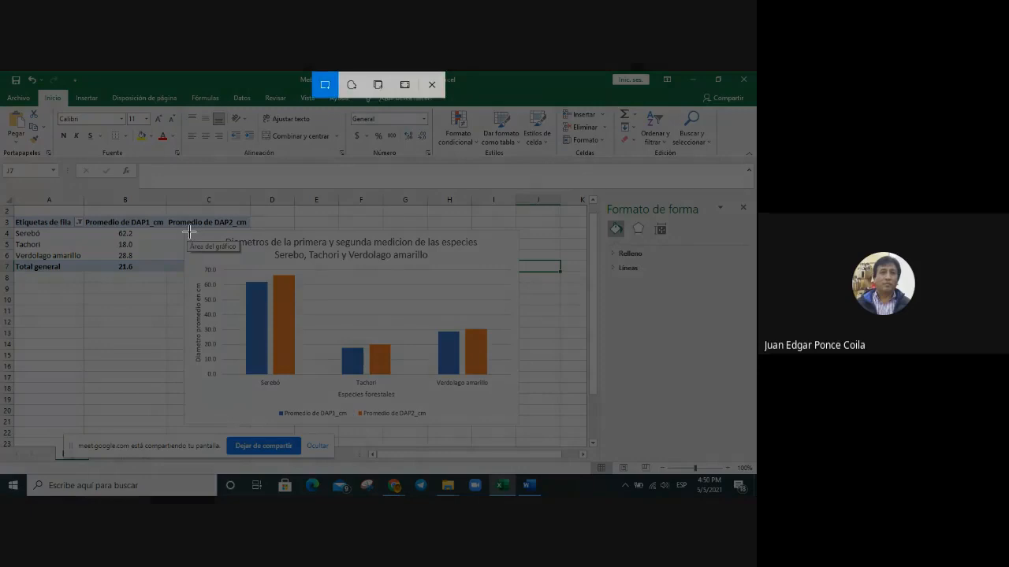
{"action": "left_click_drag", "start_coordinate": [190, 232], "coordinate": [513, 424]}
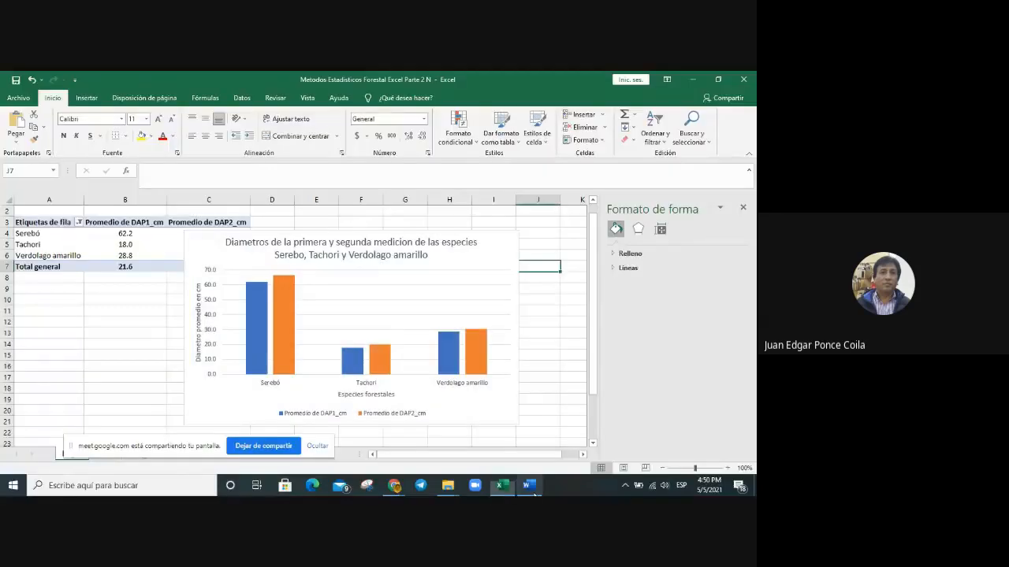
{"action": "left_click", "coordinate": [530, 487]}
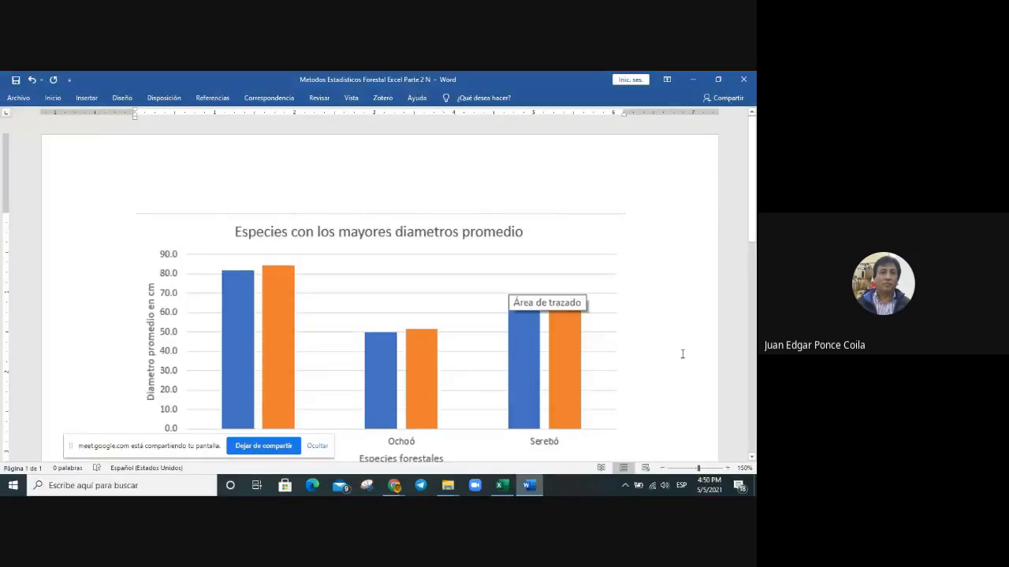
{"action": "scroll", "coordinate": [683, 354], "scroll_direction": "down", "scroll_amount": 10}
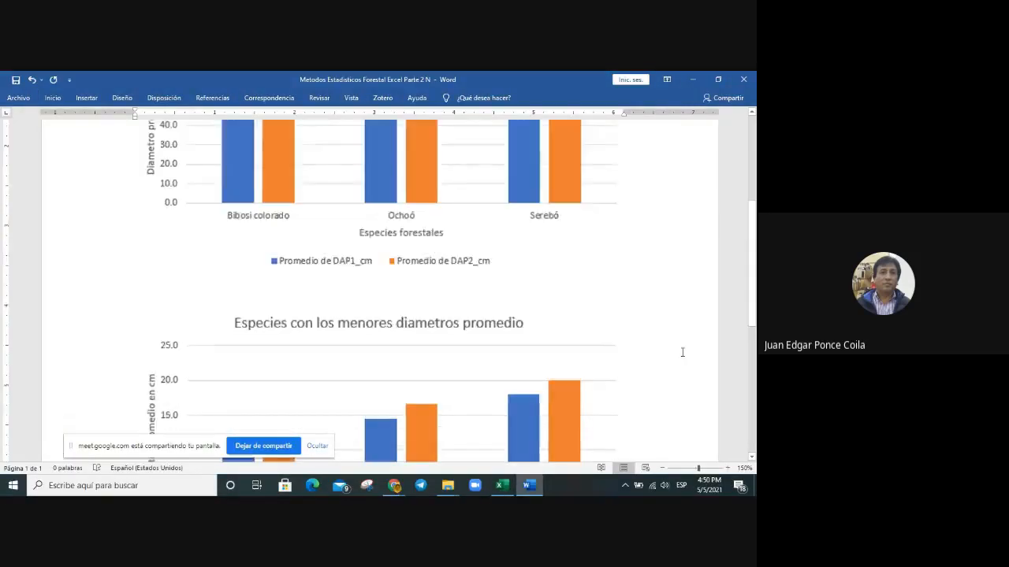
{"action": "left_click", "coordinate": [634, 275]}
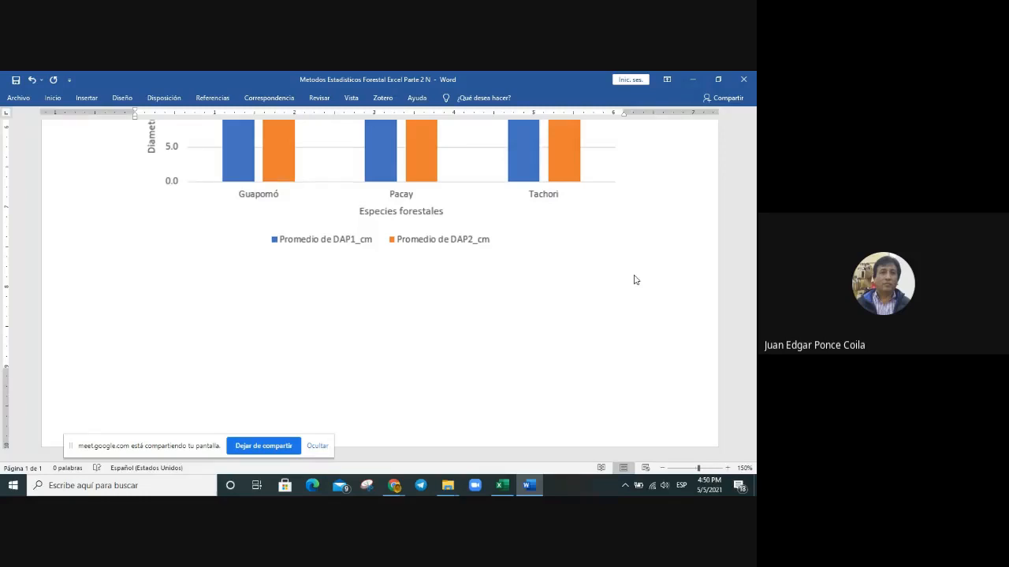
{"action": "key", "text": "ctrl+v"}
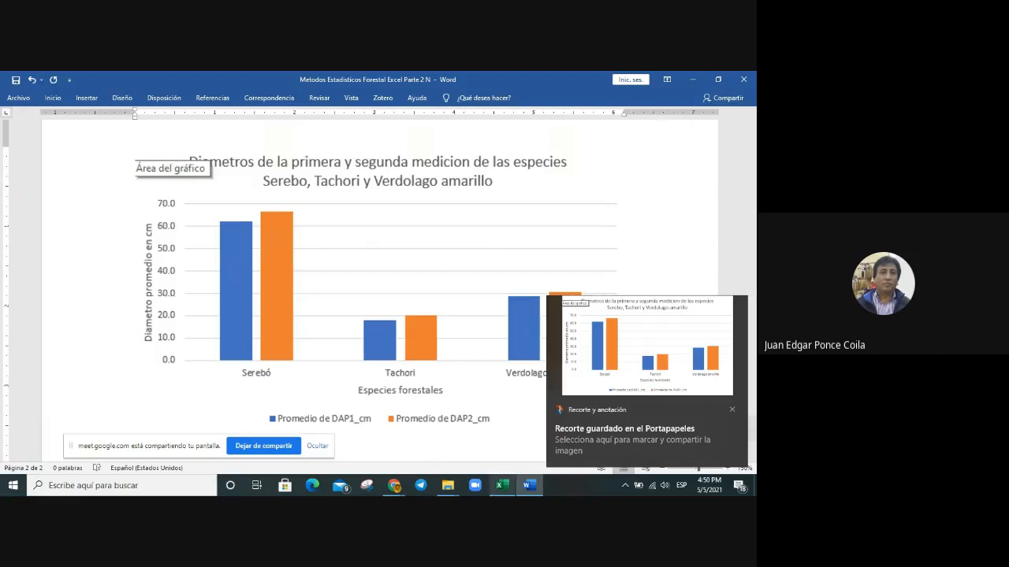
- Switch back to Excel and capture the chart area again as an image, this time without the tooltip
{"action": "left_click", "coordinate": [500, 487]}
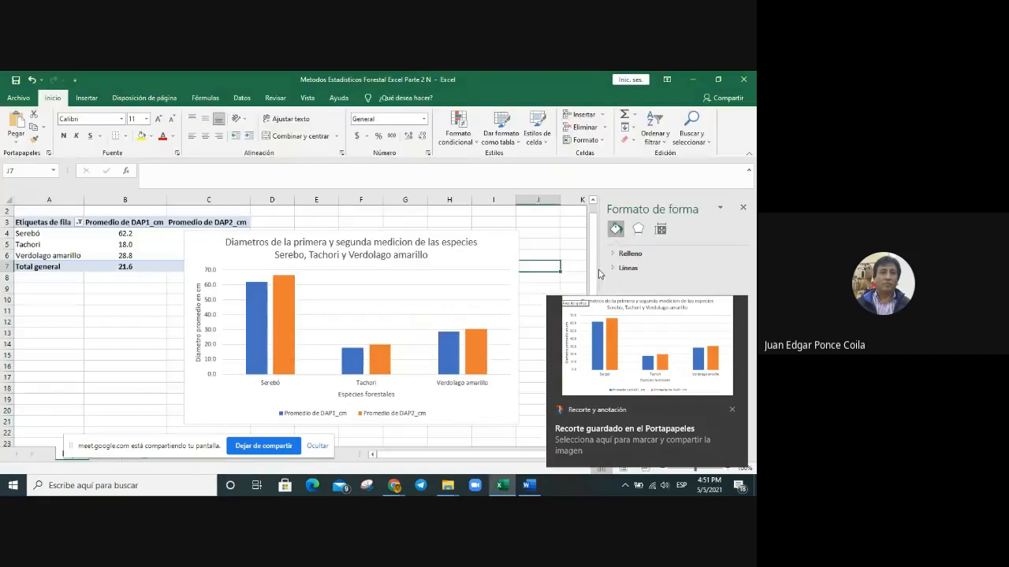
{"action": "left_click", "coordinate": [733, 411]}
{"action": "left_click", "coordinate": [48, 358]}
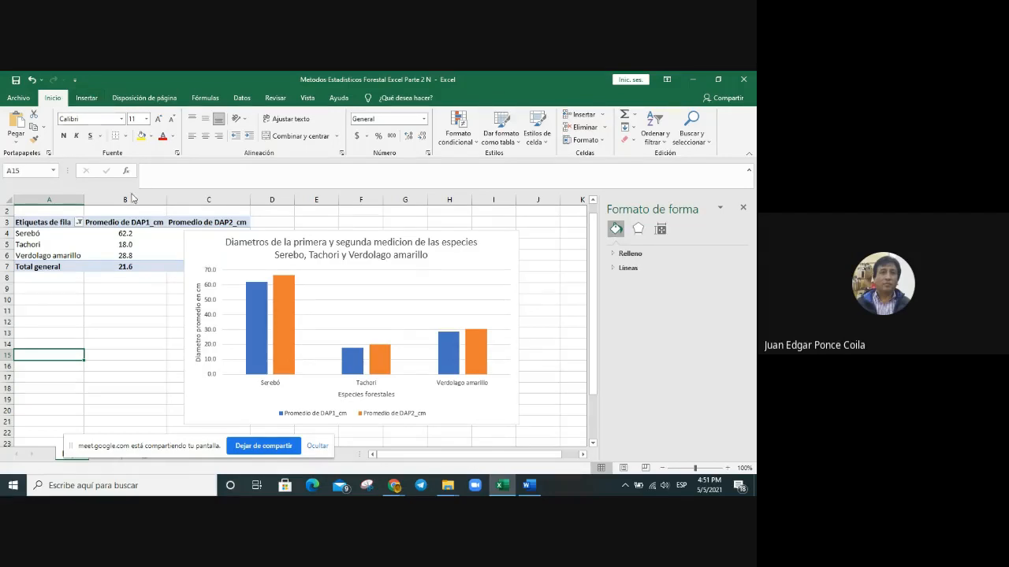
{"action": "key", "text": "super+shift+s"}
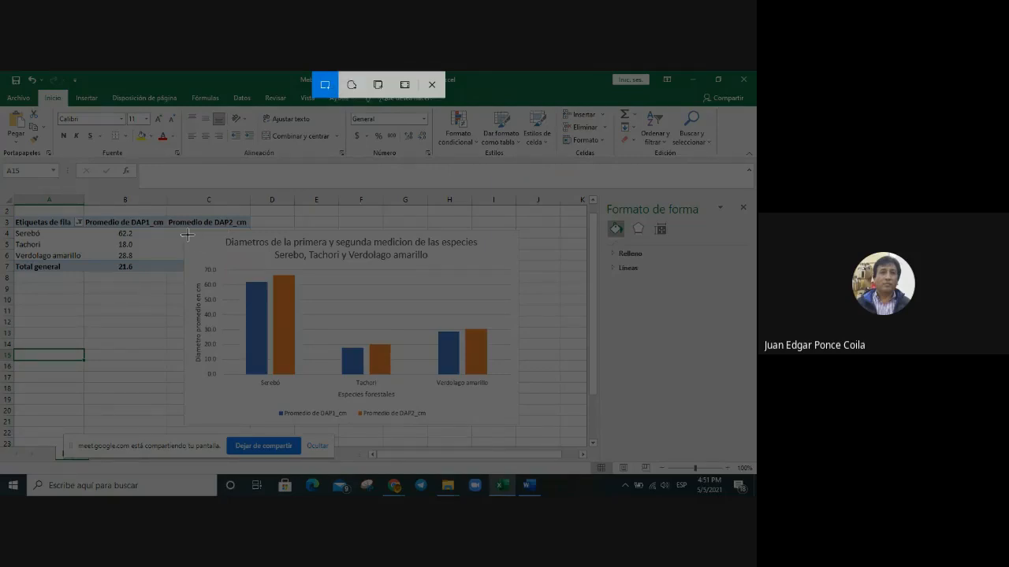
{"action": "left_click_drag", "start_coordinate": [187, 234], "coordinate": [512, 419]}
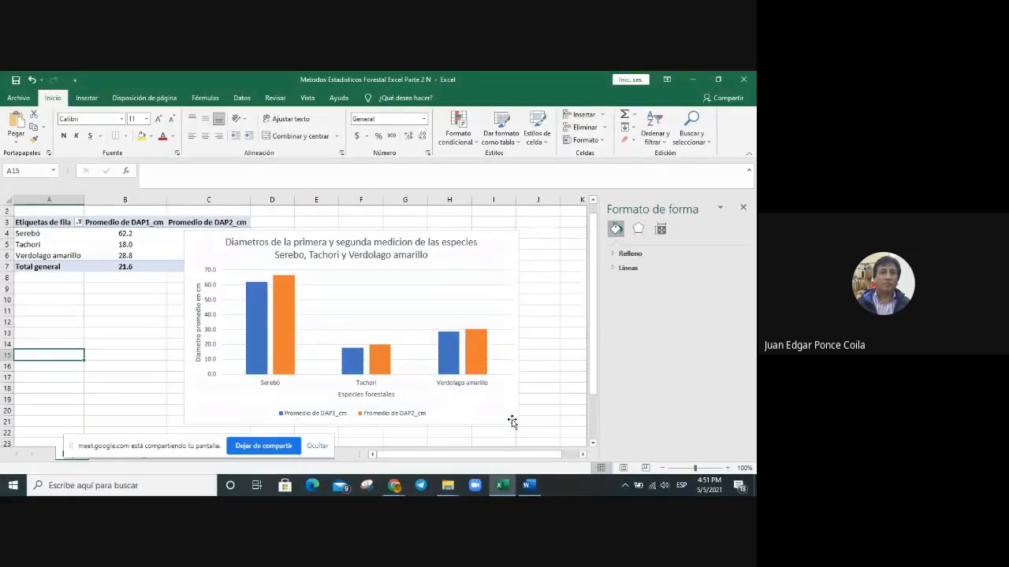
- Switch to Word and paste the new chart capture below the previously pasted Serebo, Tachori y Verdolago amarillo image
{"action": "left_click", "coordinate": [529, 486]}
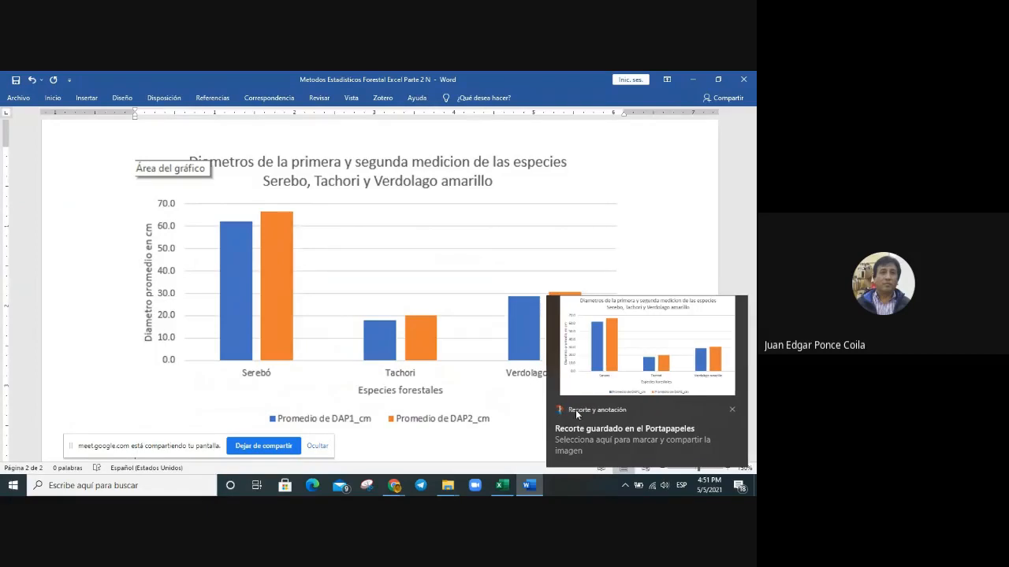
{"action": "left_click", "coordinate": [730, 410]}
{"action": "scroll", "coordinate": [631, 442], "scroll_direction": "down", "scroll_amount": 3}
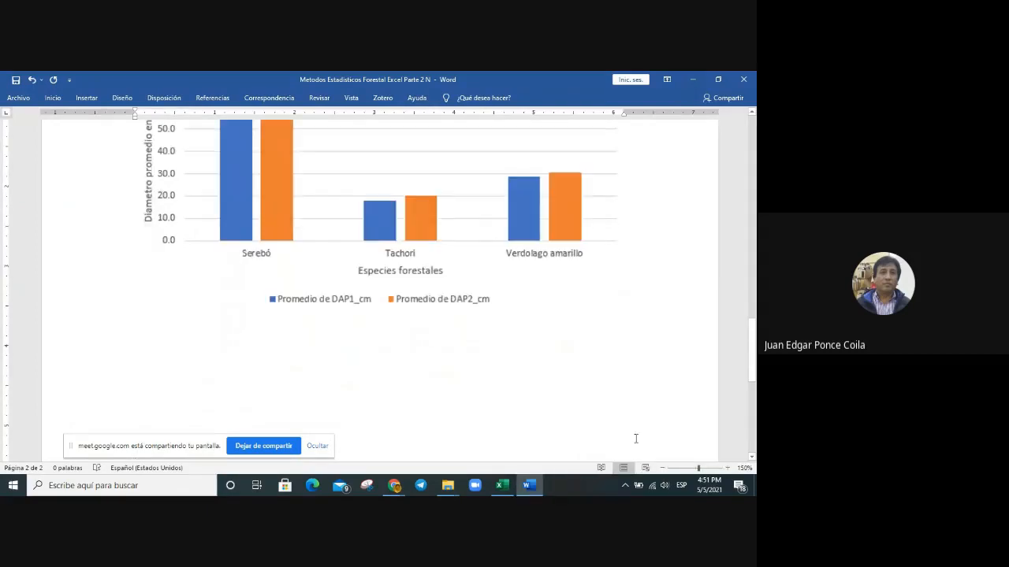
{"action": "left_click", "coordinate": [300, 357]}
{"action": "key", "text": "ctrl+v"}
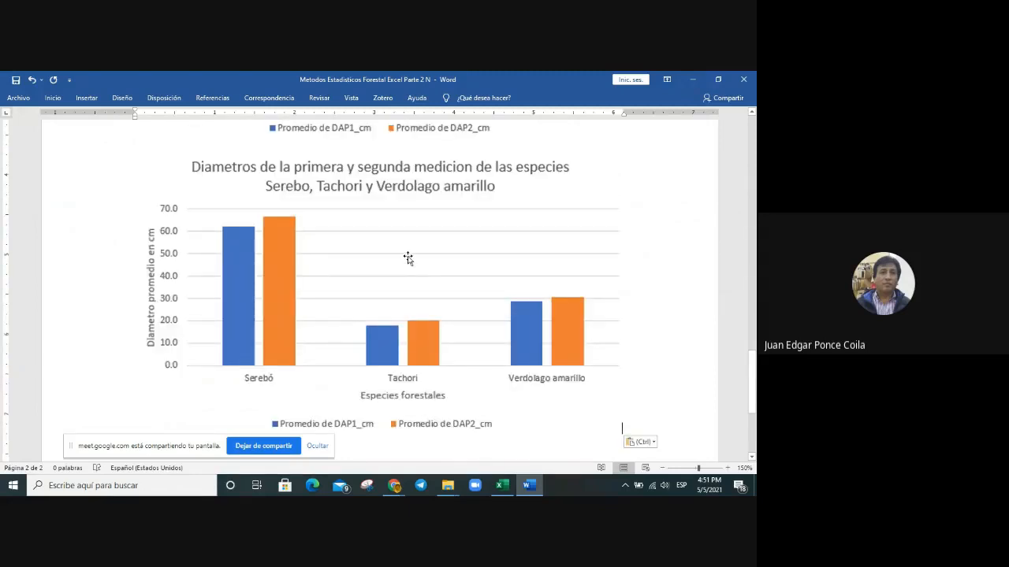
- Delete the Serebo, Tachori y Verdolago amarillo chart image that includes the "Área del gráfico" tooltip, and review the report's charts
{"action": "scroll", "coordinate": [407, 259], "scroll_direction": "up", "scroll_amount": 5}
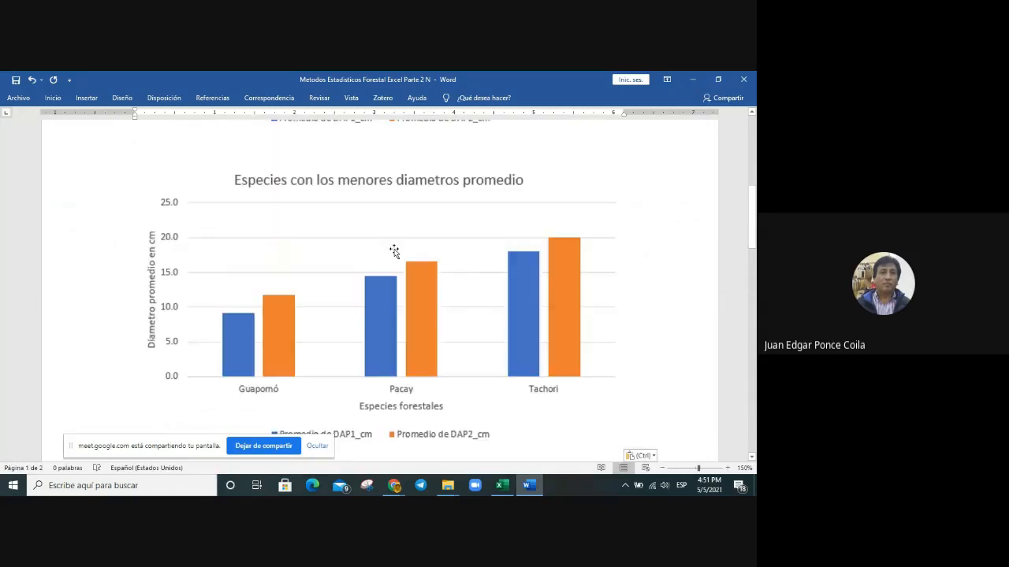
{"action": "scroll", "coordinate": [394, 251], "scroll_direction": "up", "scroll_amount": 7}
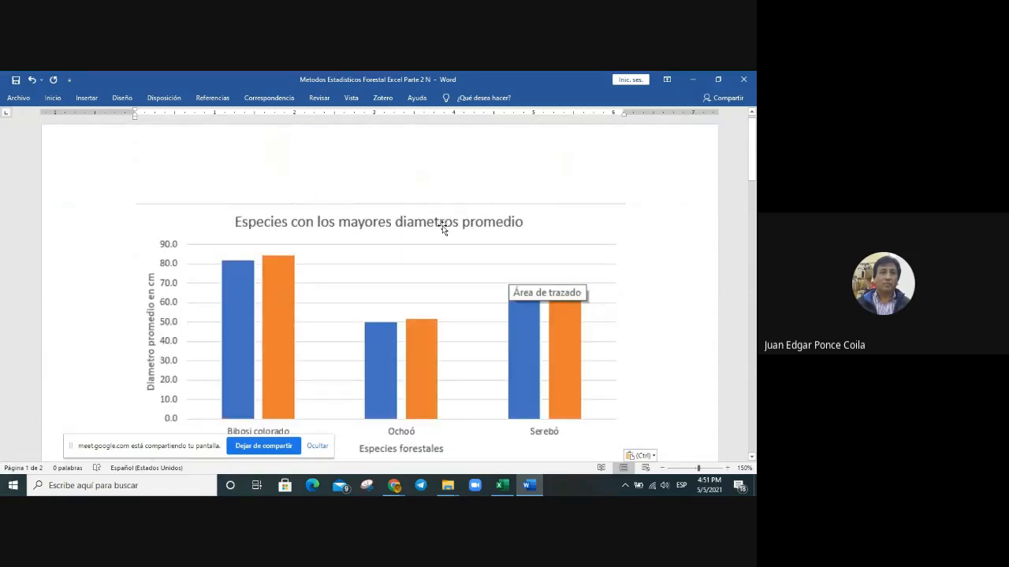
{"action": "scroll", "coordinate": [443, 228], "scroll_direction": "down", "scroll_amount": 4}
{"action": "scroll", "coordinate": [348, 304], "scroll_direction": "down", "scroll_amount": 2}
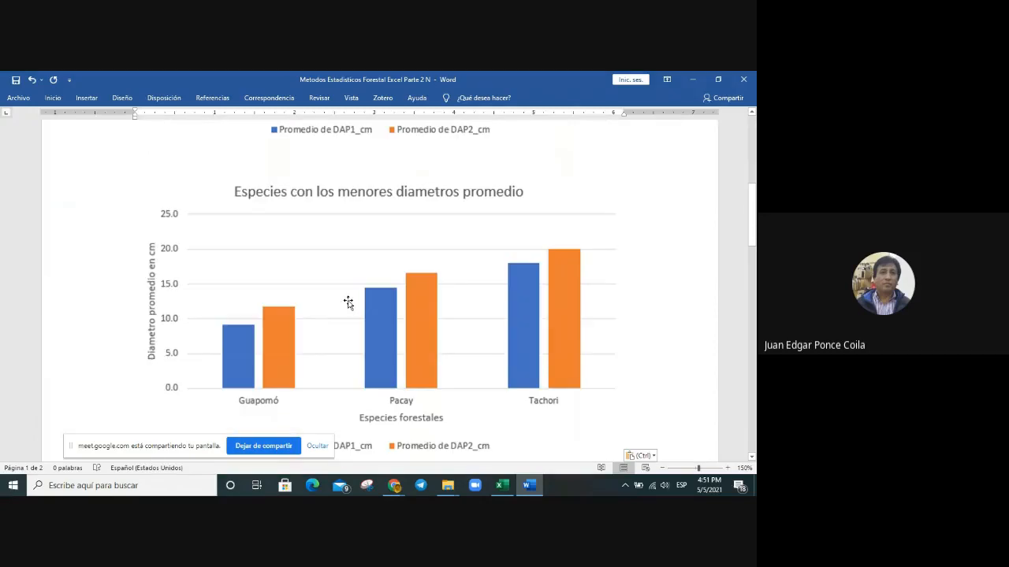
{"action": "scroll", "coordinate": [348, 304], "scroll_direction": "down", "scroll_amount": 8}
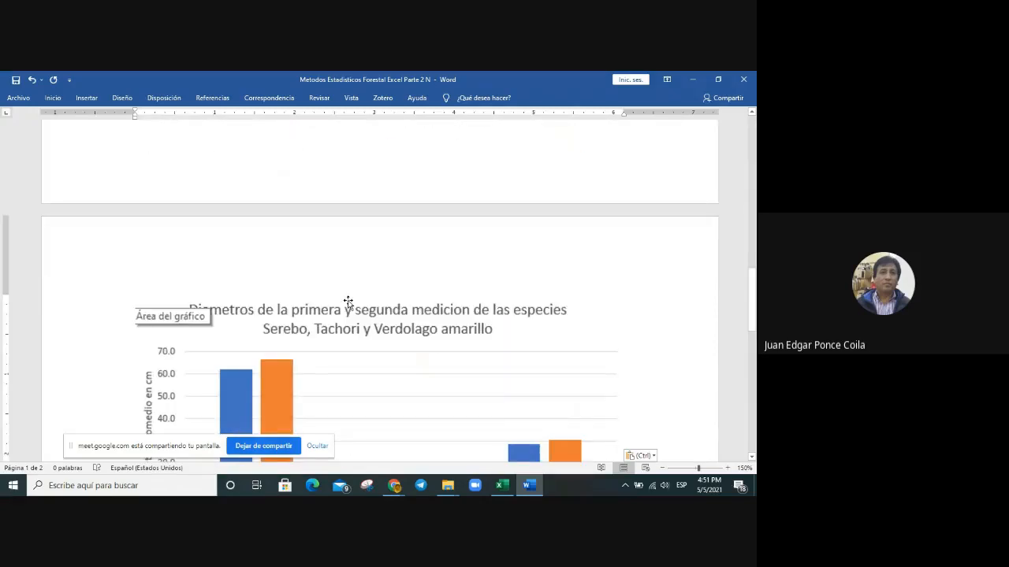
{"action": "scroll", "coordinate": [348, 303], "scroll_direction": "down", "scroll_amount": 1}
{"action": "left_click", "coordinate": [294, 284]}
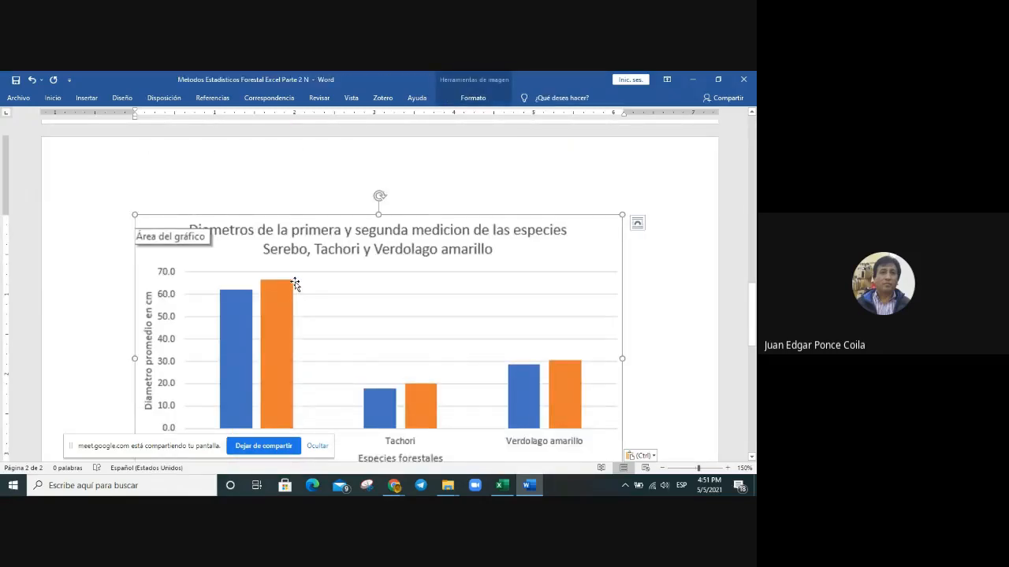
{"action": "key", "text": "Delete"}
{"action": "scroll", "coordinate": [276, 270], "scroll_direction": "down", "scroll_amount": 1}
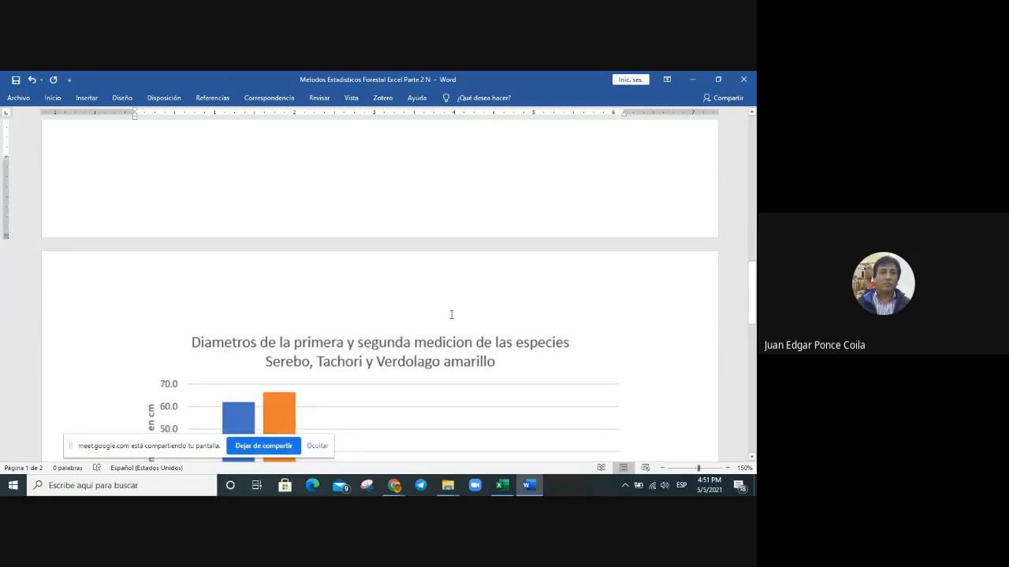
{"action": "scroll", "coordinate": [450, 319], "scroll_direction": "down", "scroll_amount": 1}
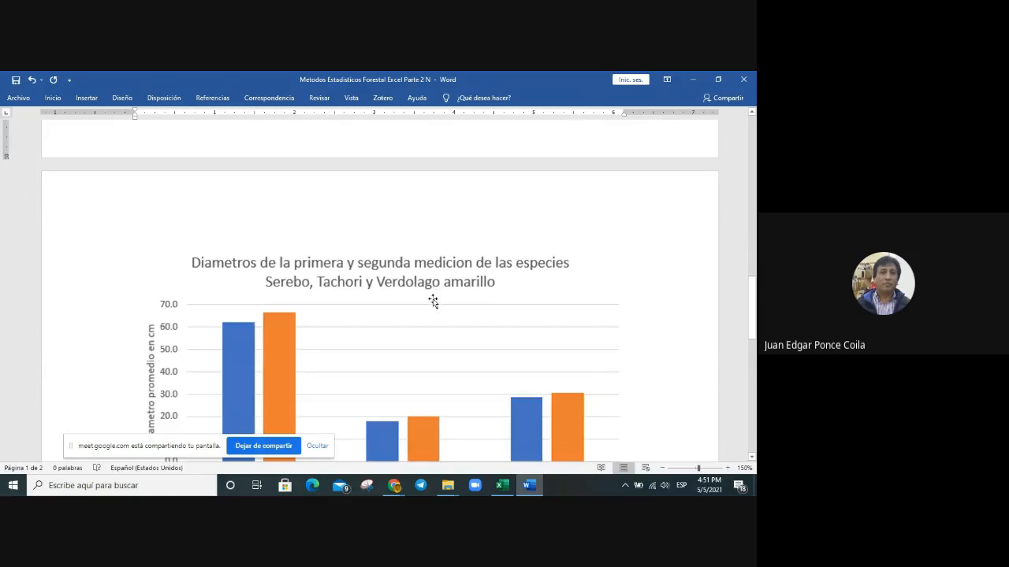
{"action": "scroll", "coordinate": [432, 301], "scroll_direction": "down", "scroll_amount": 5}
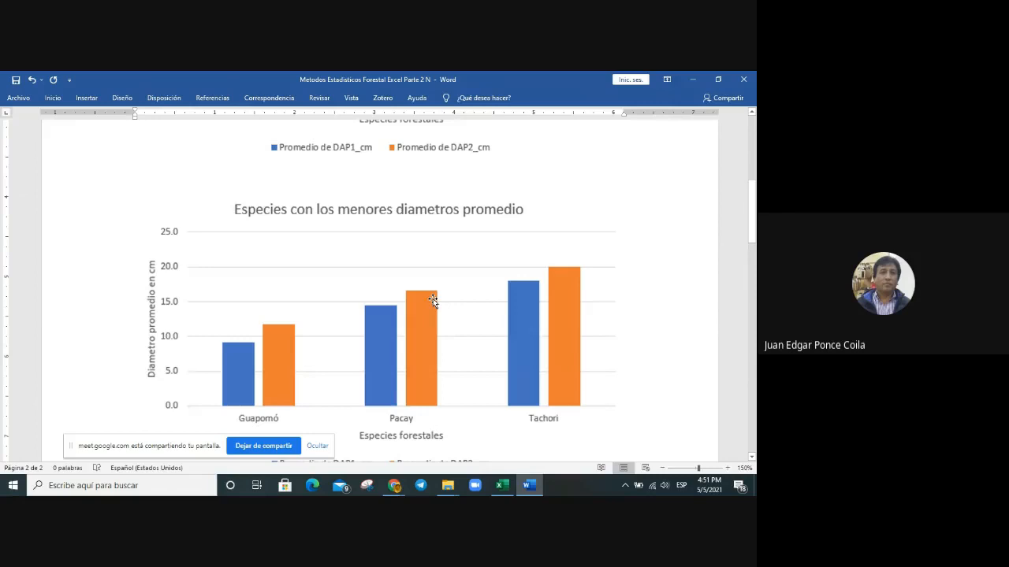
- Switch back to Excel and show the pivot chart's field buttons again
{"action": "key", "text": "alt+Tab"}
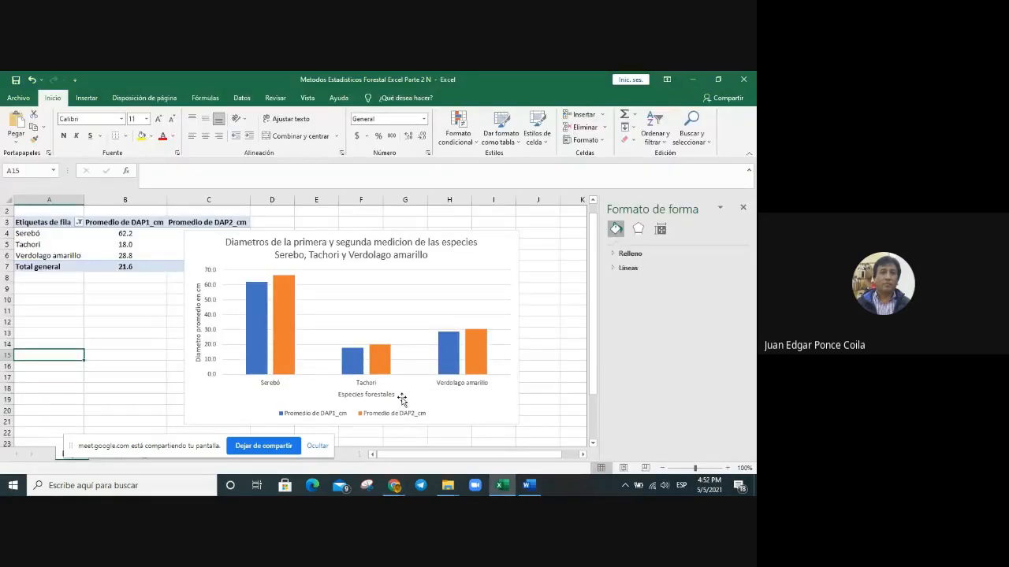
{"action": "mouse_move", "coordinate": [284, 294]}
{"action": "left_click", "coordinate": [454, 252]}
{"action": "left_click", "coordinate": [497, 250]}
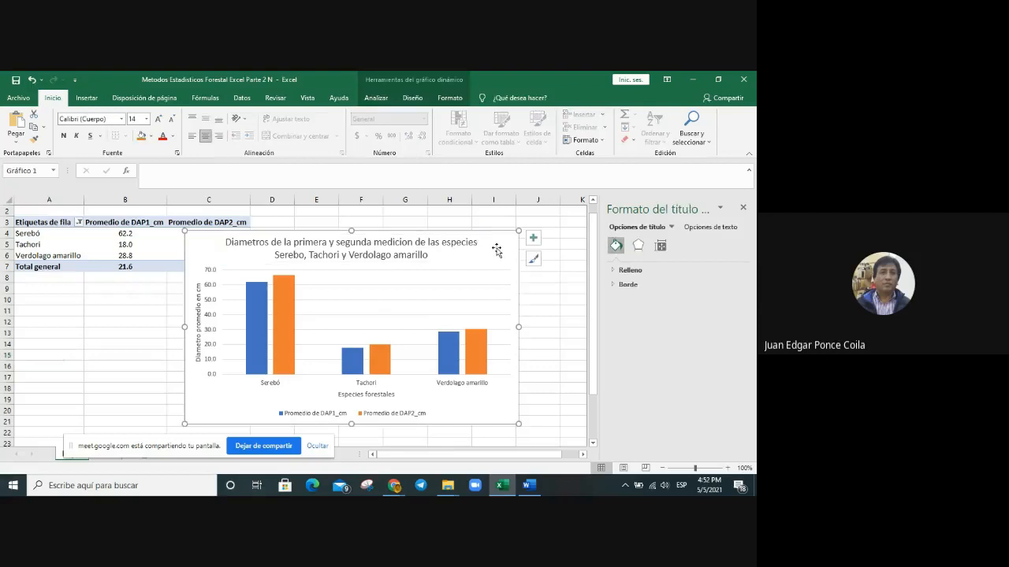
{"action": "left_click", "coordinate": [376, 98]}
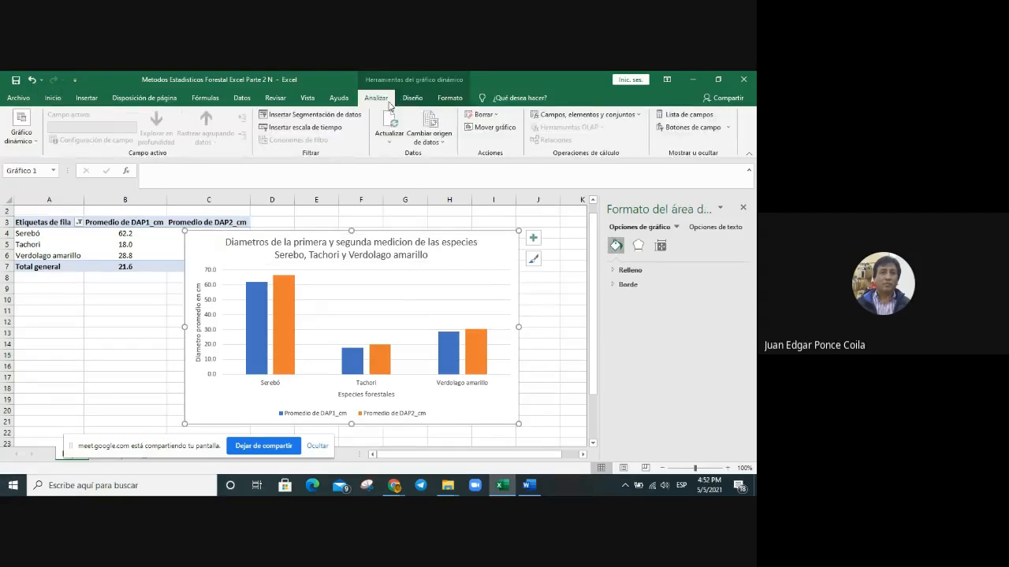
{"action": "left_click", "coordinate": [690, 128]}
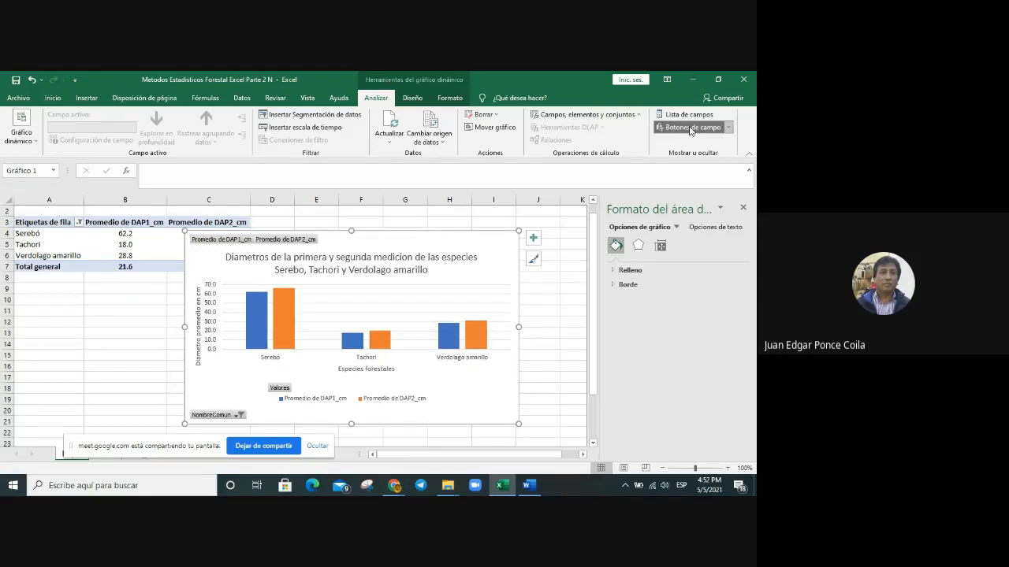
- Set the chart's NombreComun filter to include all species and deselect the chart
{"action": "left_click", "coordinate": [234, 415]}
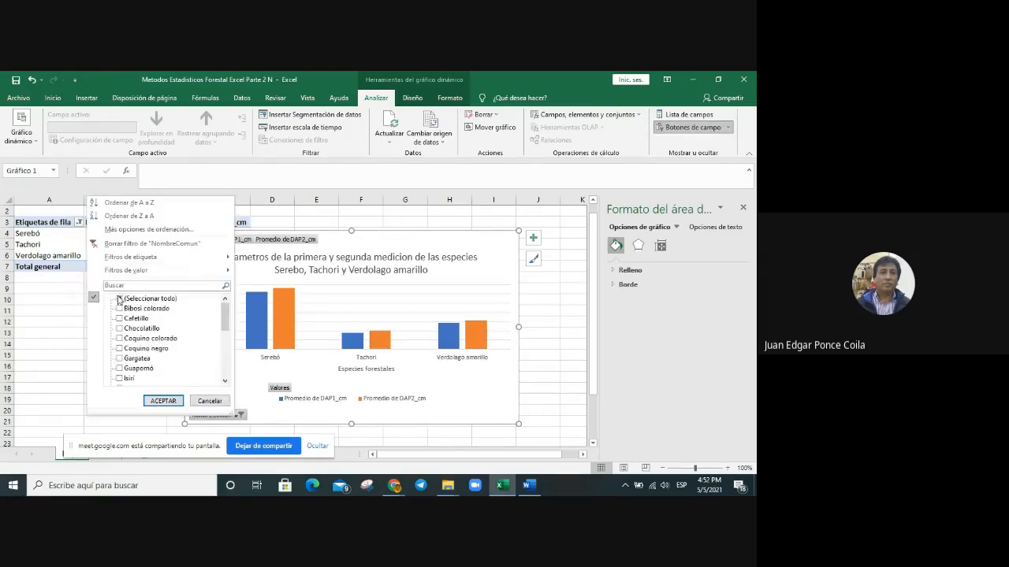
{"action": "left_click", "coordinate": [158, 398]}
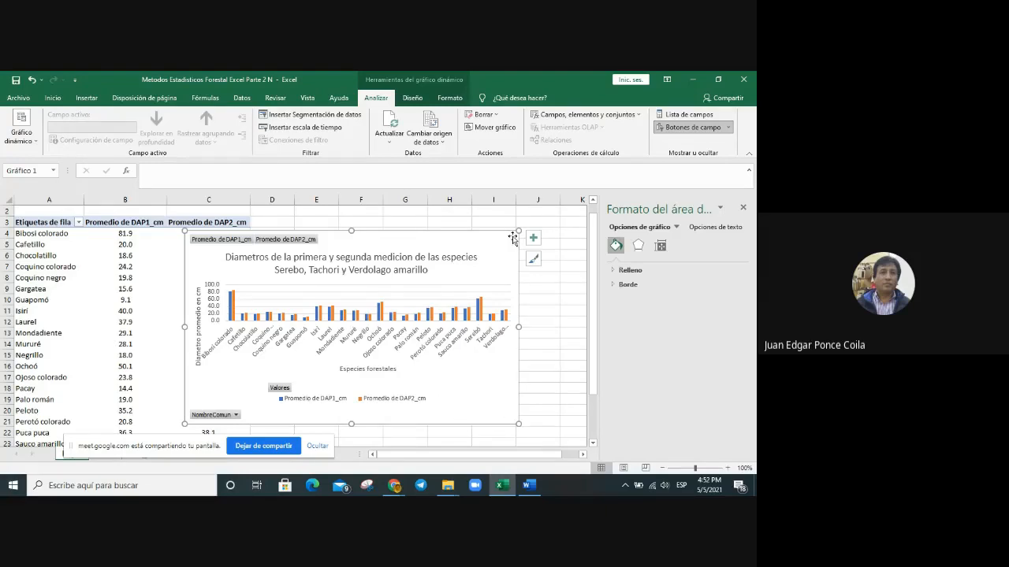
{"action": "left_click", "coordinate": [569, 307]}
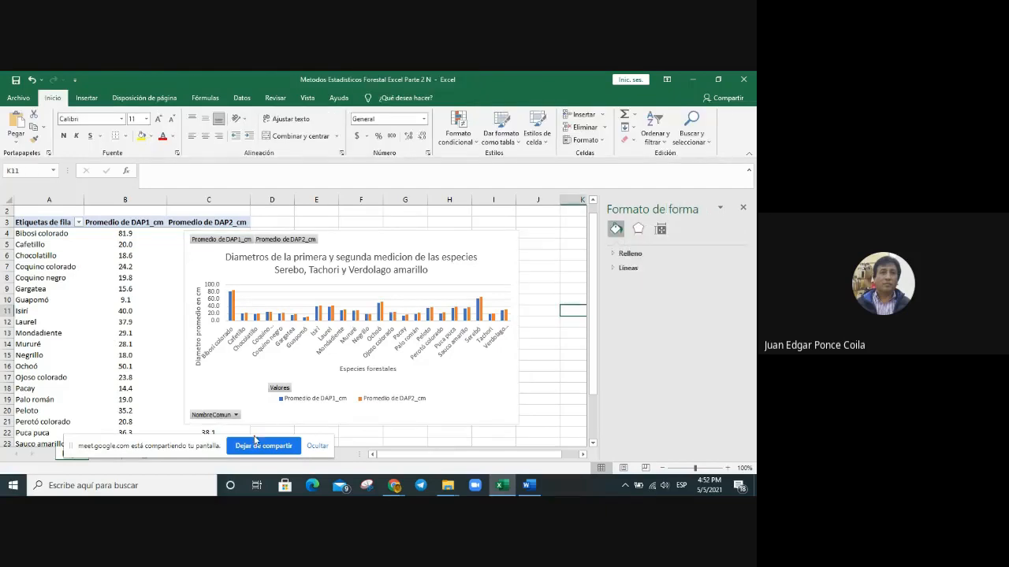
- Rename the sheet Hoja3 as "Tabla_Din_1" and move it after the Datos sheet
{"action": "left_click_drag", "start_coordinate": [173, 441], "coordinate": [490, 418]}
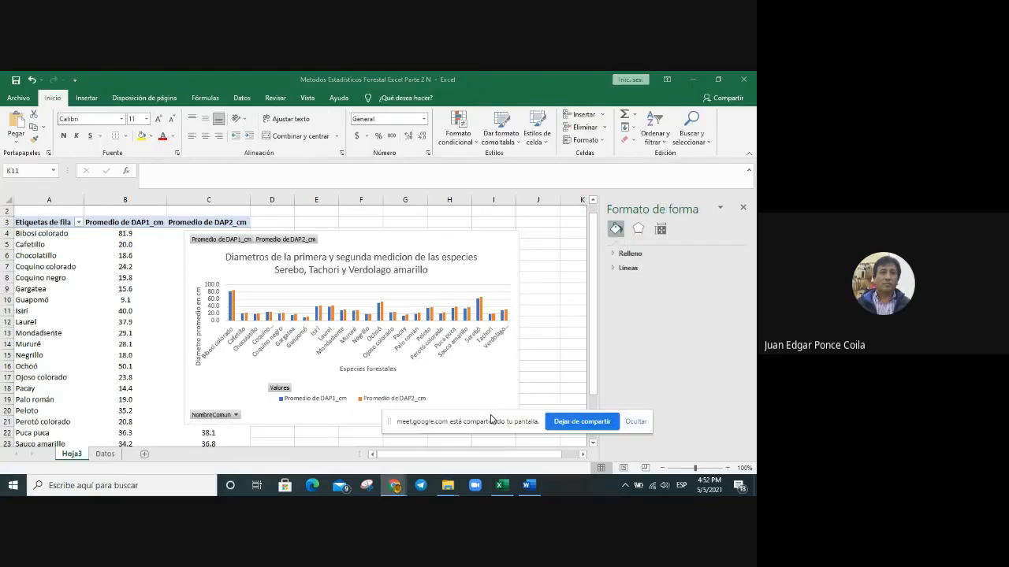
{"action": "left_click", "coordinate": [64, 457]}
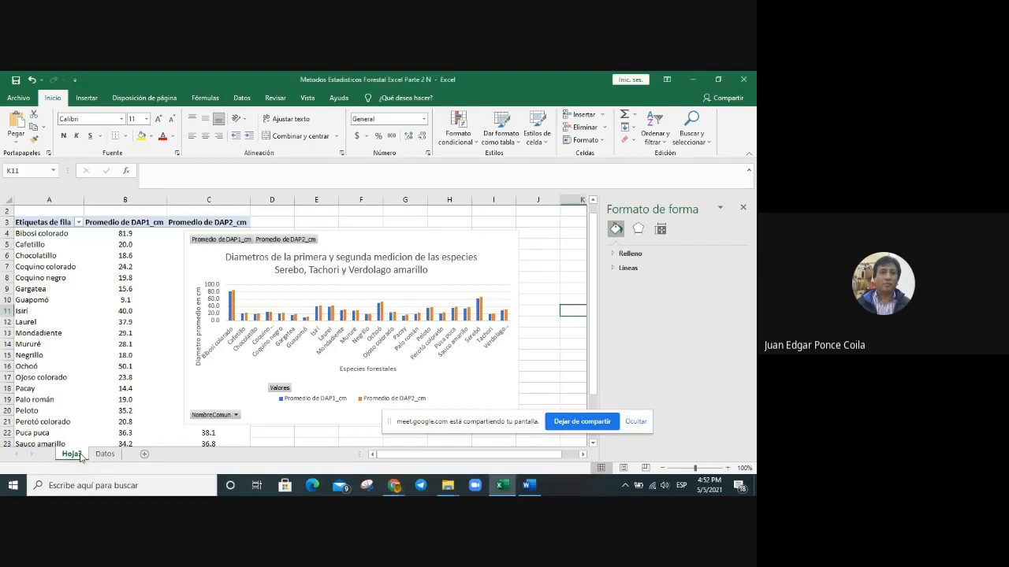
{"action": "right_click", "coordinate": [82, 457]}
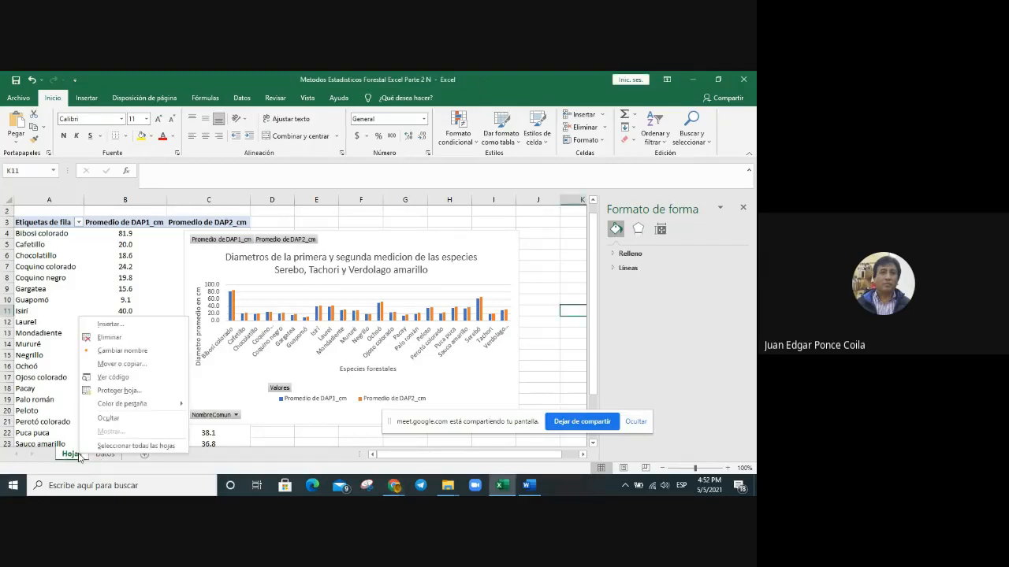
{"action": "left_click", "coordinate": [111, 355]}
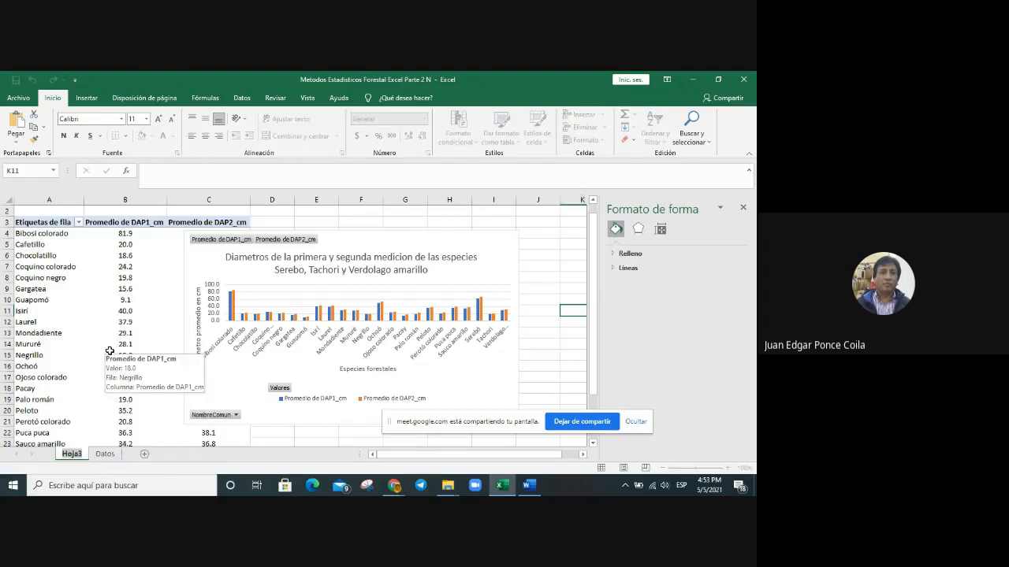
{"action": "type", "text": "Tab"}
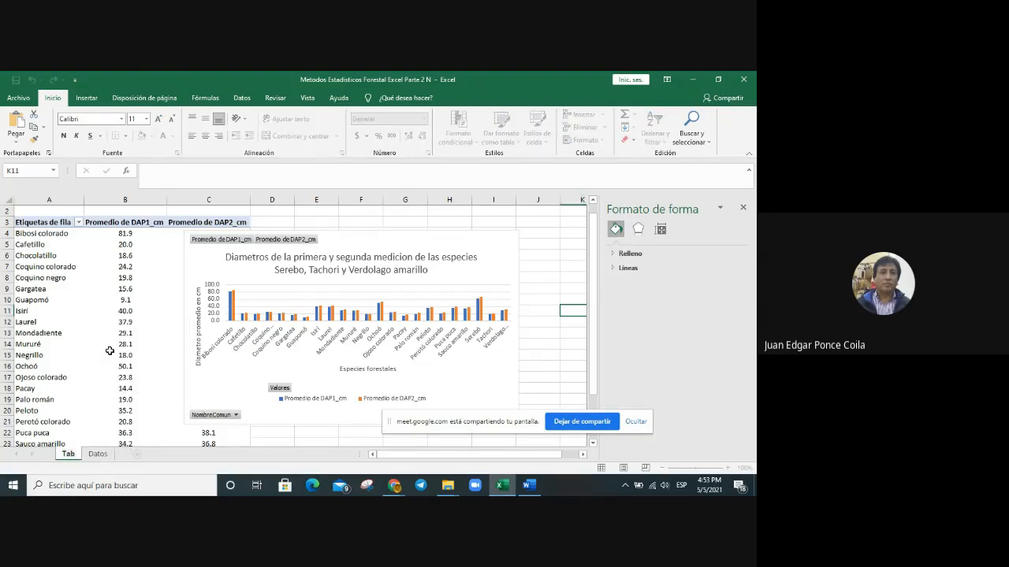
{"action": "type", "text": "la"}
{"action": "type", "text": " Din_1"}
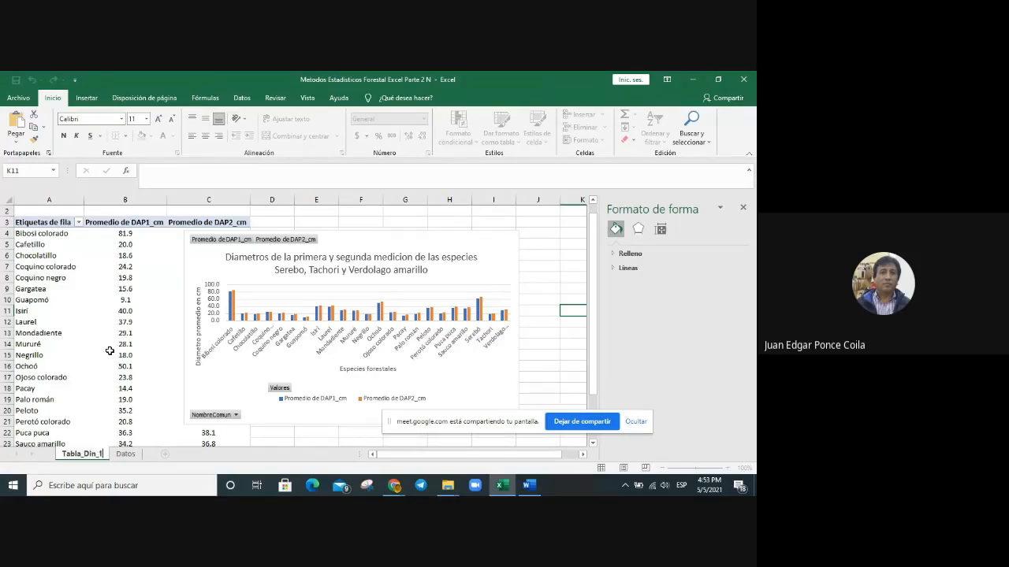
{"action": "left_click", "coordinate": [127, 292]}
{"action": "left_click_drag", "start_coordinate": [81, 455], "coordinate": [161, 455]}
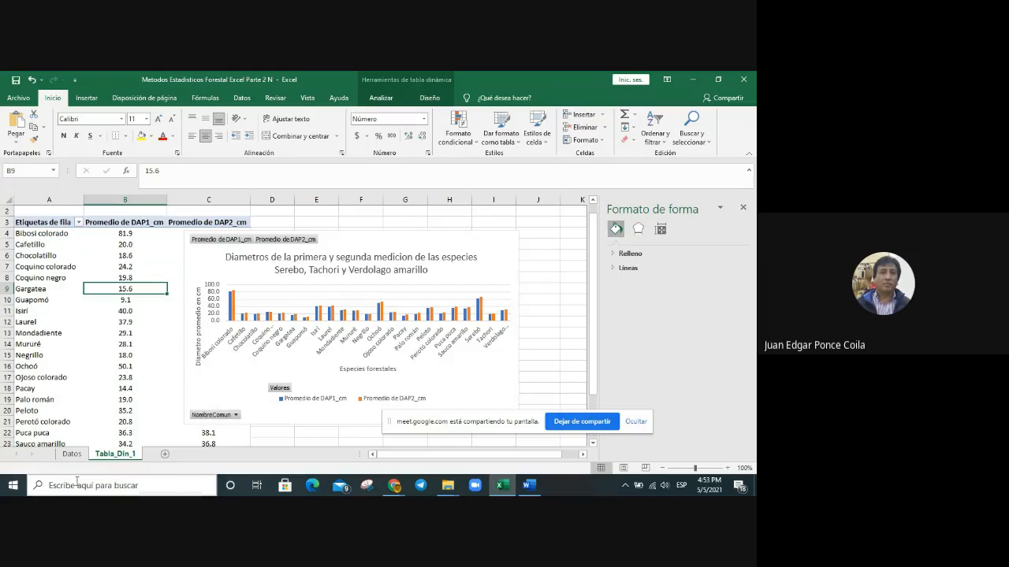
- Create a pivot table on a new worksheet from the Datos sheet's range A1:L178
{"action": "left_click", "coordinate": [71, 454]}
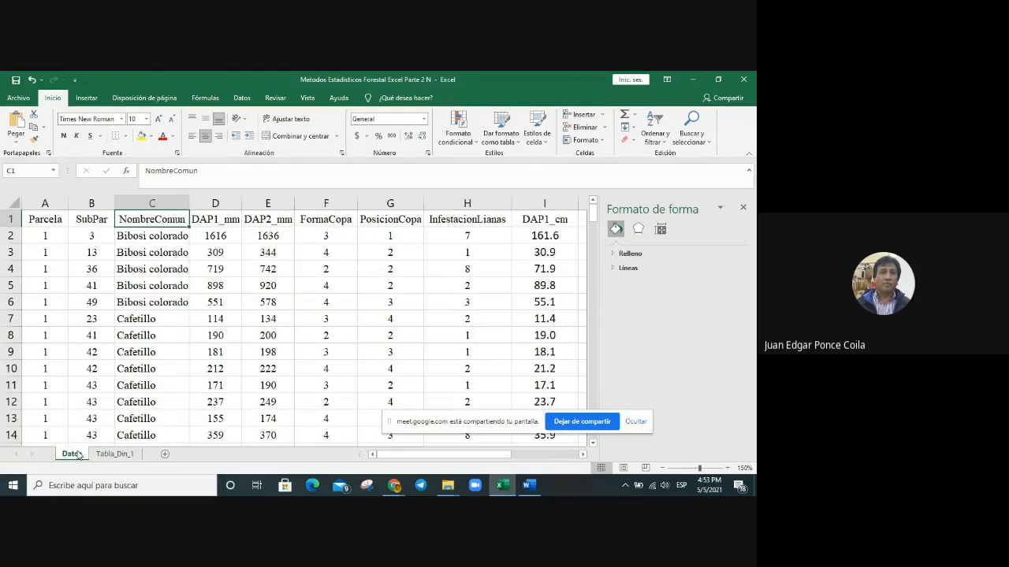
{"action": "left_click", "coordinate": [115, 455]}
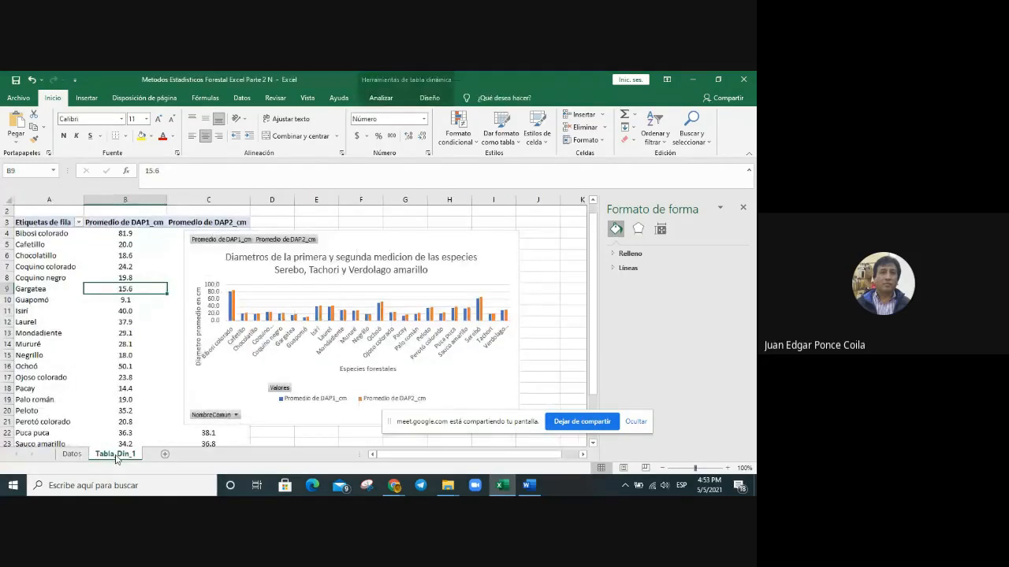
{"action": "left_click", "coordinate": [71, 454]}
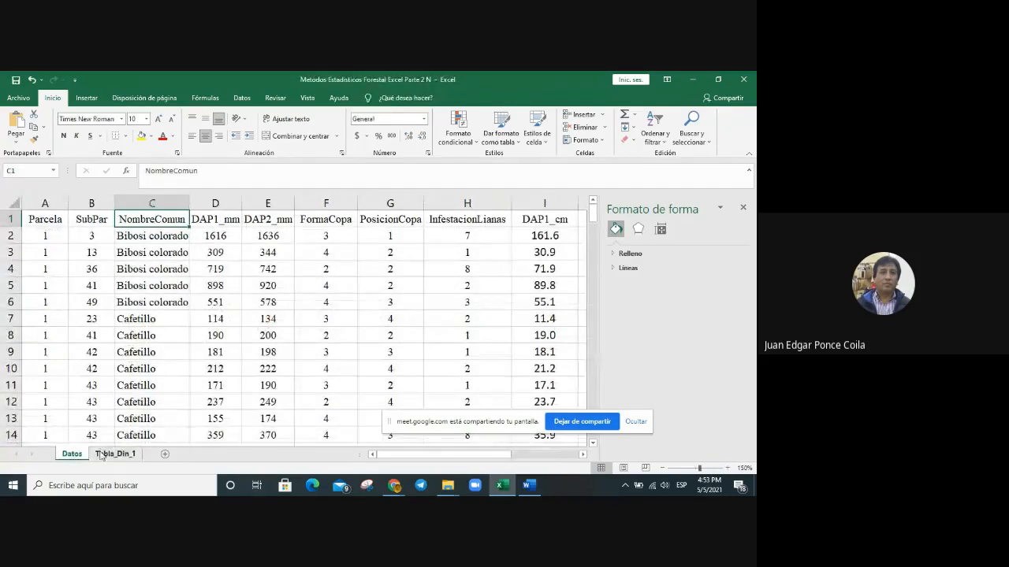
{"action": "left_click", "coordinate": [36, 220]}
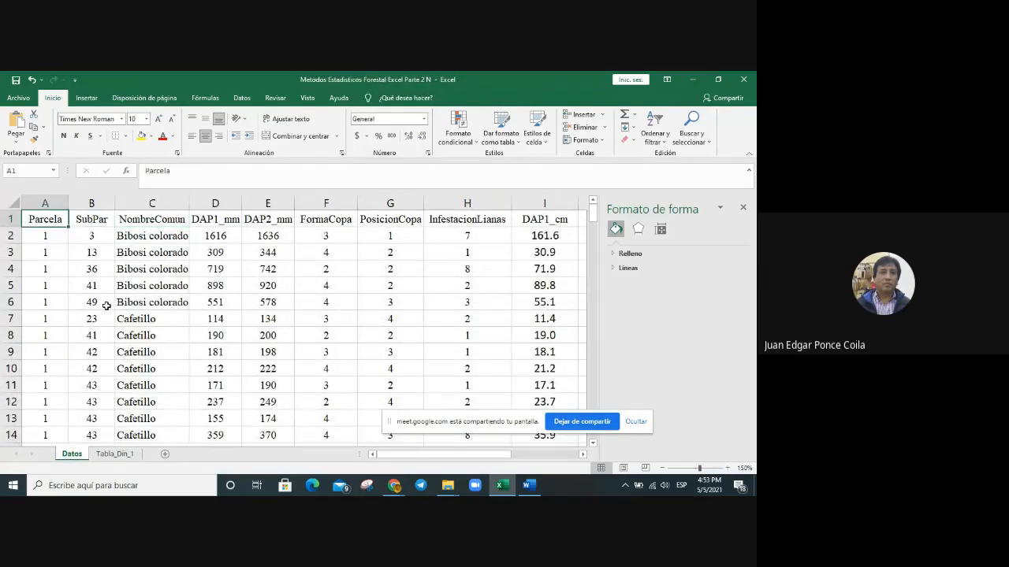
{"action": "left_click", "coordinate": [87, 97]}
{"action": "left_click", "coordinate": [20, 130]}
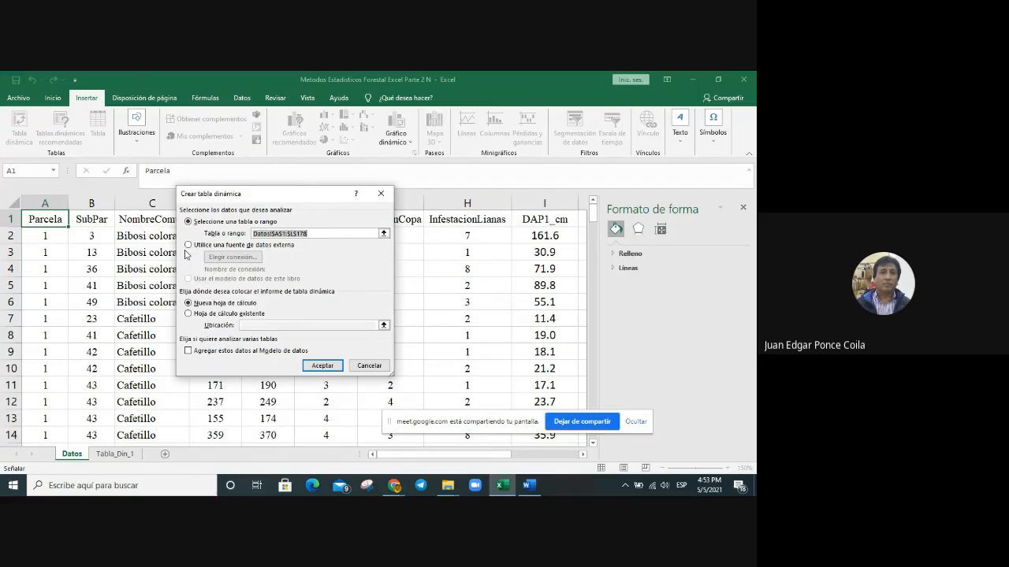
{"action": "left_click", "coordinate": [336, 367]}
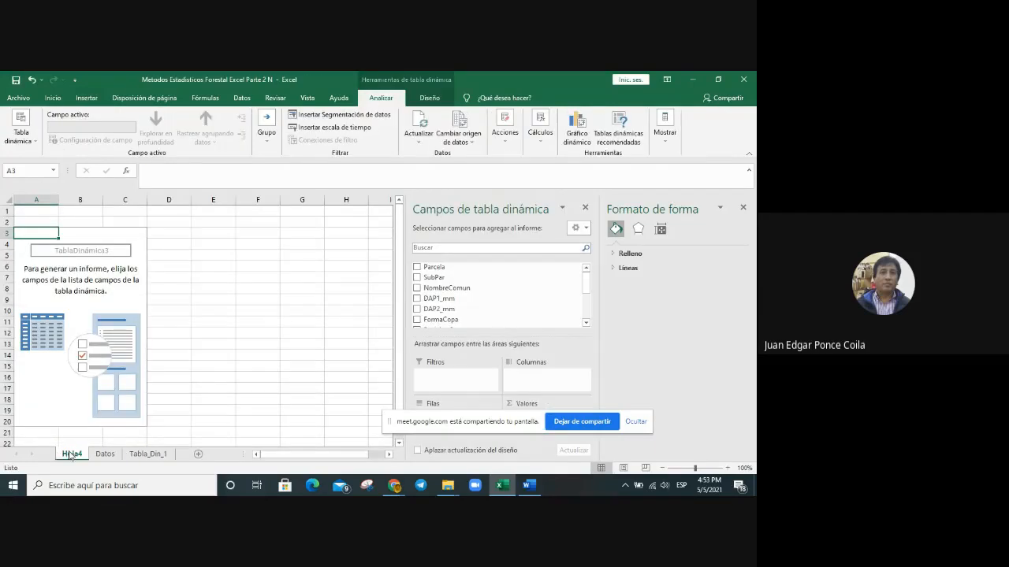
- Move the new pivot table sheet after Tabla_Din_1 and rename it "Tabla_Din_2"
{"action": "left_click_drag", "start_coordinate": [73, 454], "coordinate": [187, 446]}
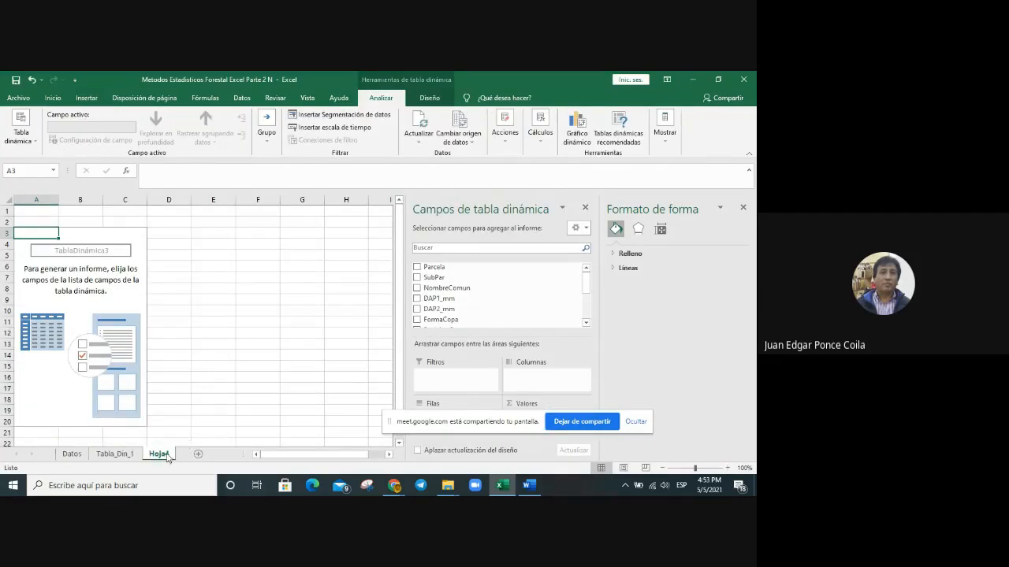
{"action": "right_click", "coordinate": [166, 457]}
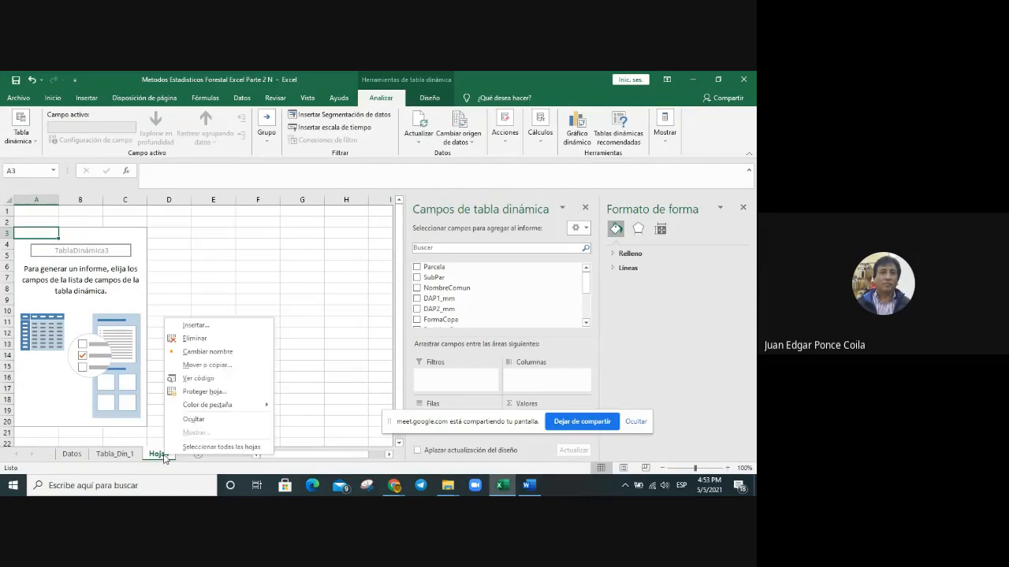
{"action": "left_click", "coordinate": [204, 352]}
{"action": "type", "text": "Tabla_"}
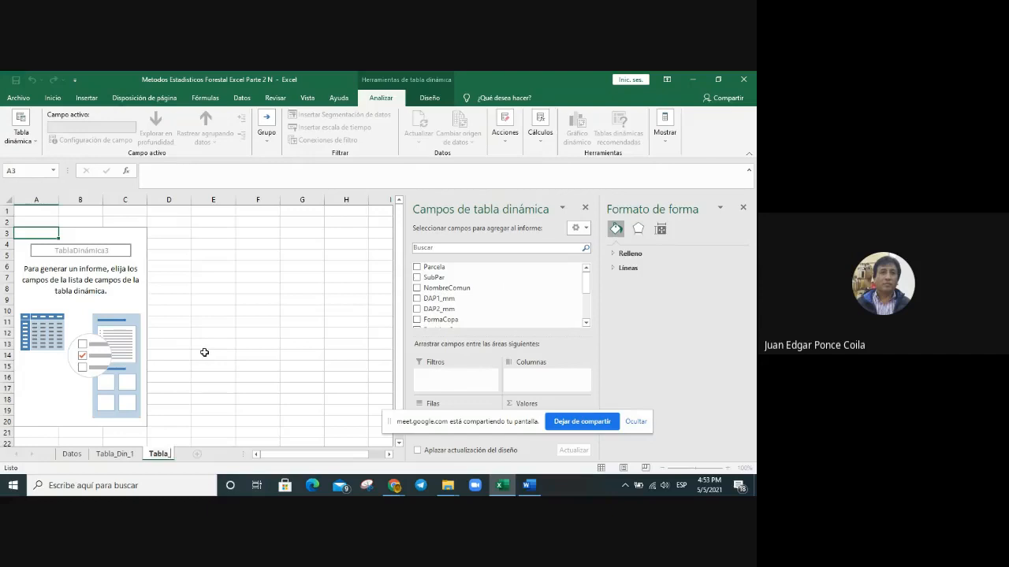
{"action": "type", "text": "Din_2"}
{"action": "left_click", "coordinate": [251, 354]}
- Close the Formato de forma pane and add NombreComun to the new pivot table's row labels
{"action": "left_click", "coordinate": [96, 276]}
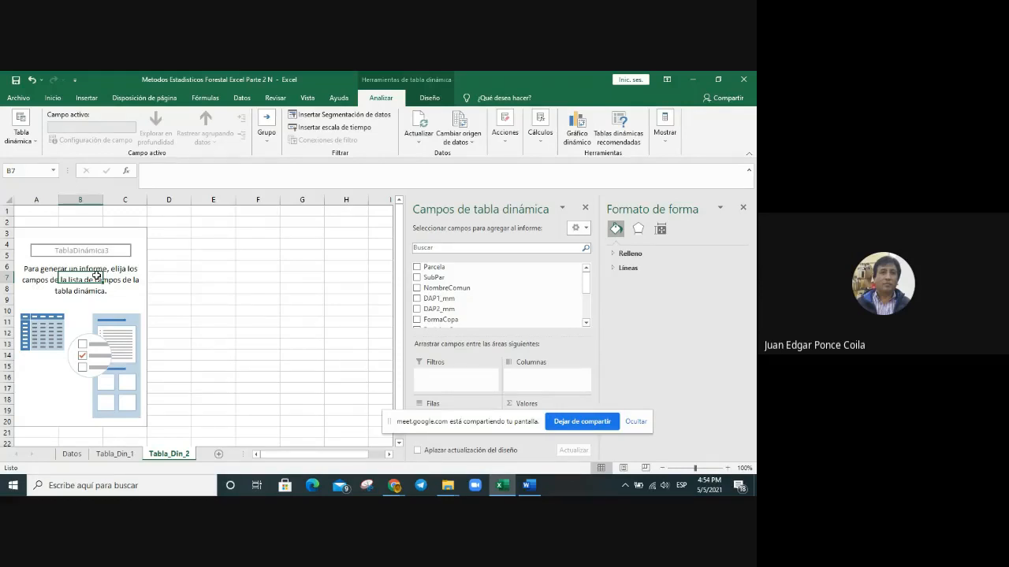
{"action": "left_click", "coordinate": [743, 208]}
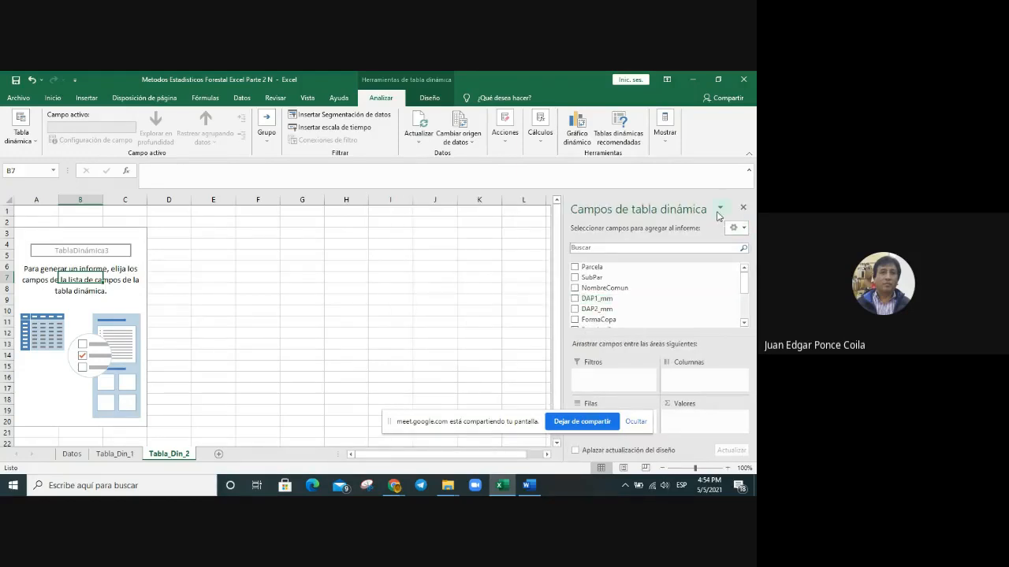
{"action": "right_click", "coordinate": [664, 289]}
{"action": "left_click", "coordinate": [666, 306]}
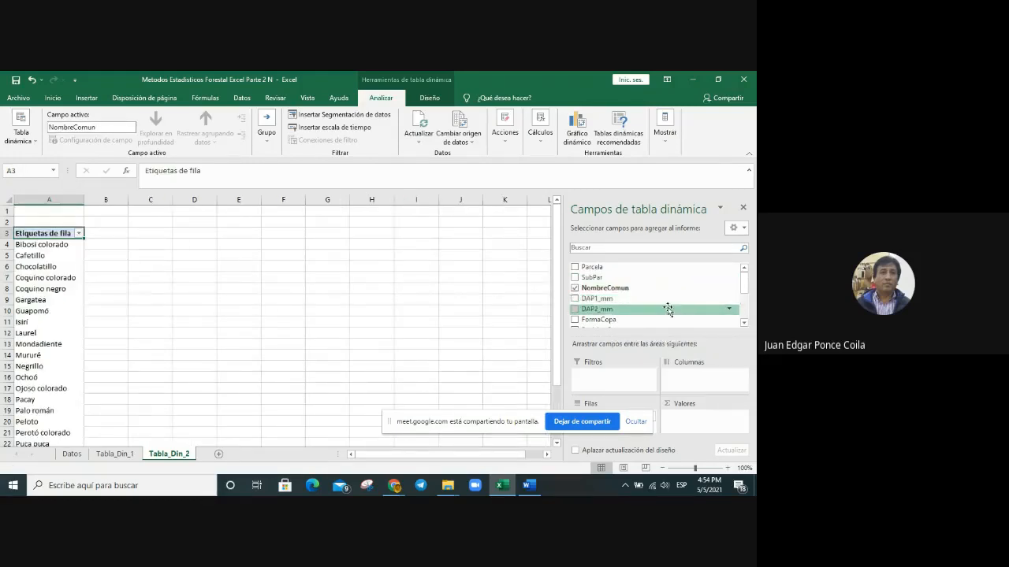
- Add PosicionCopa to the pivot table's column labels and DAP1_cm to its values
{"action": "left_click_drag", "start_coordinate": [746, 285], "coordinate": [746, 291]}
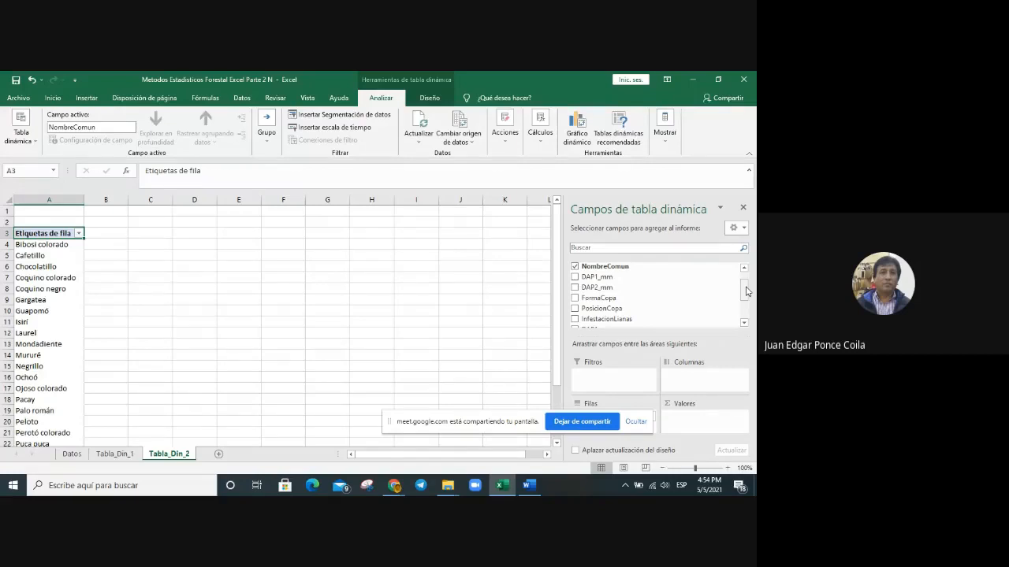
{"action": "right_click", "coordinate": [664, 311]}
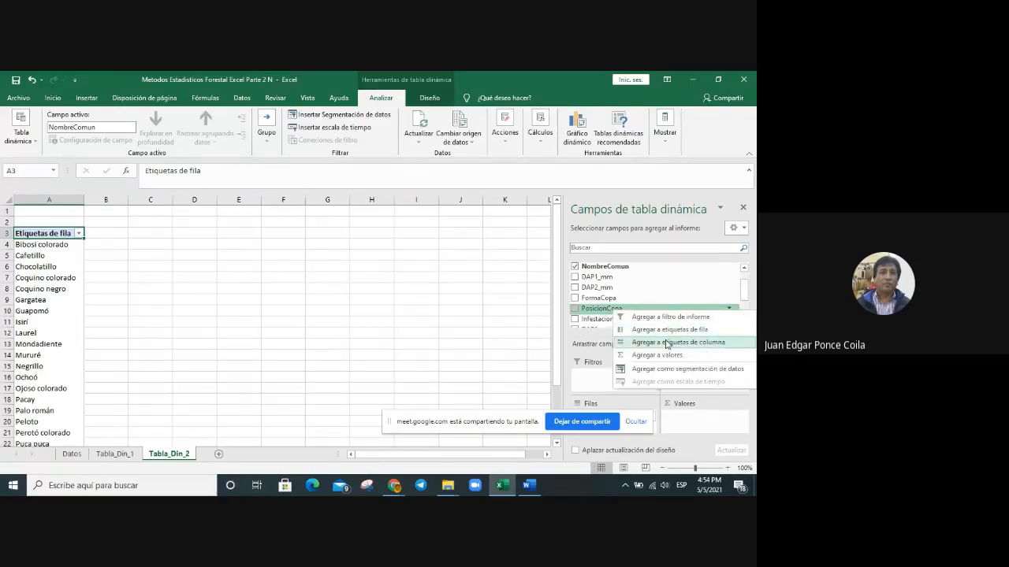
{"action": "left_click", "coordinate": [670, 342]}
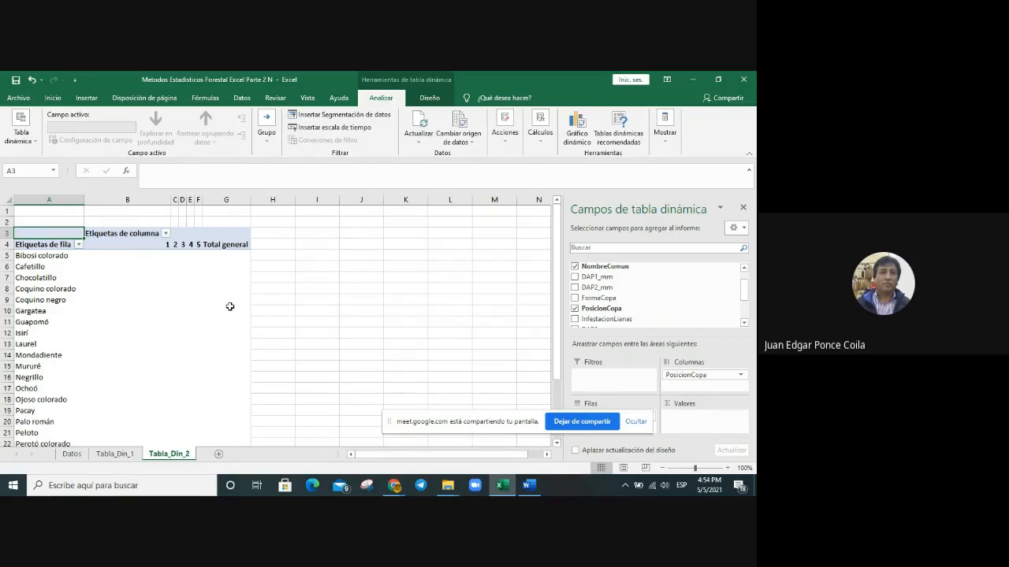
{"action": "scroll", "coordinate": [613, 298], "scroll_direction": "down", "scroll_amount": 5}
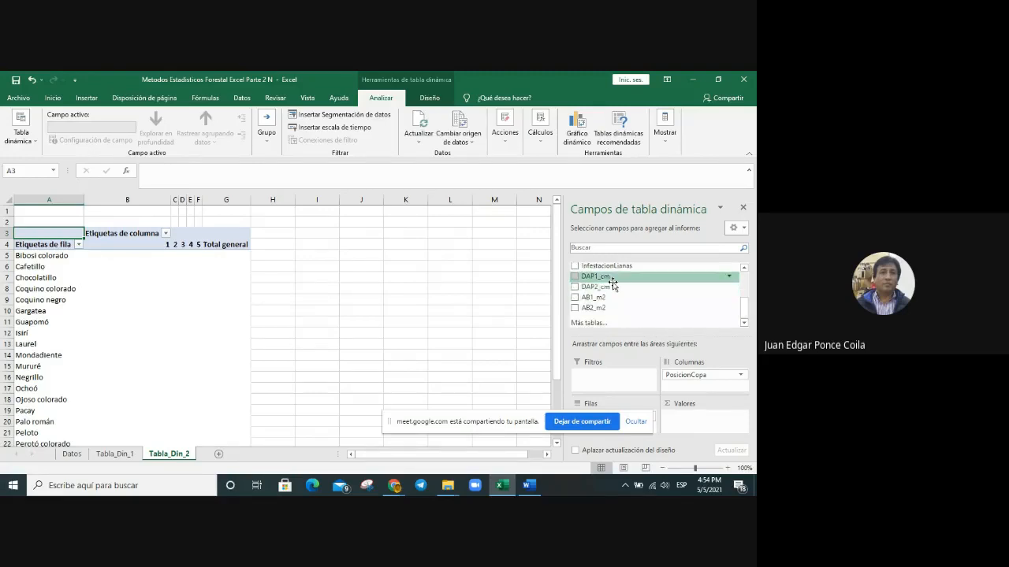
{"action": "right_click", "coordinate": [614, 281]}
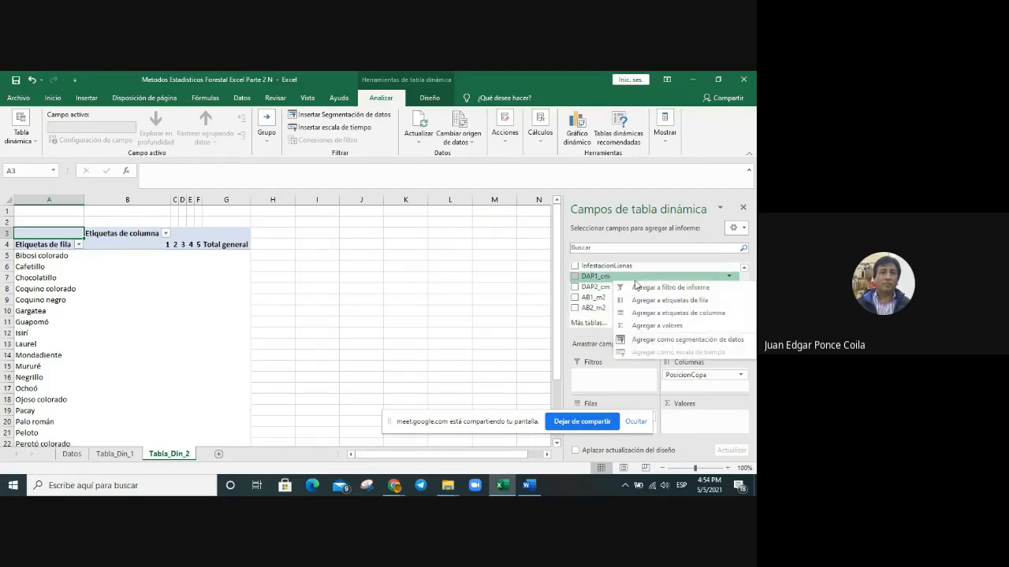
{"action": "left_click", "coordinate": [658, 326]}
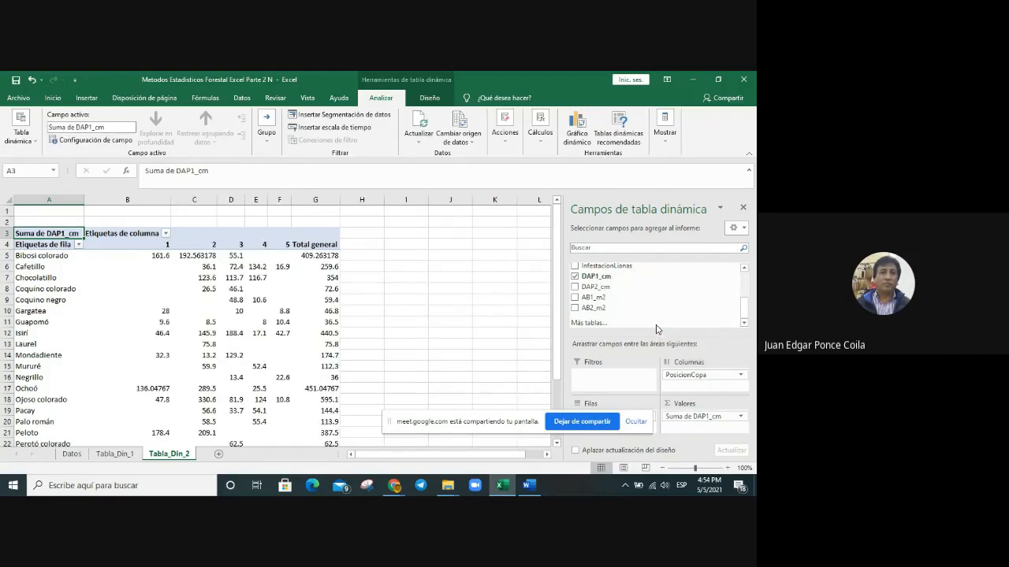
- Change the DAP1_cm value field's summary calculation to Promedio
{"action": "left_click", "coordinate": [454, 415]}
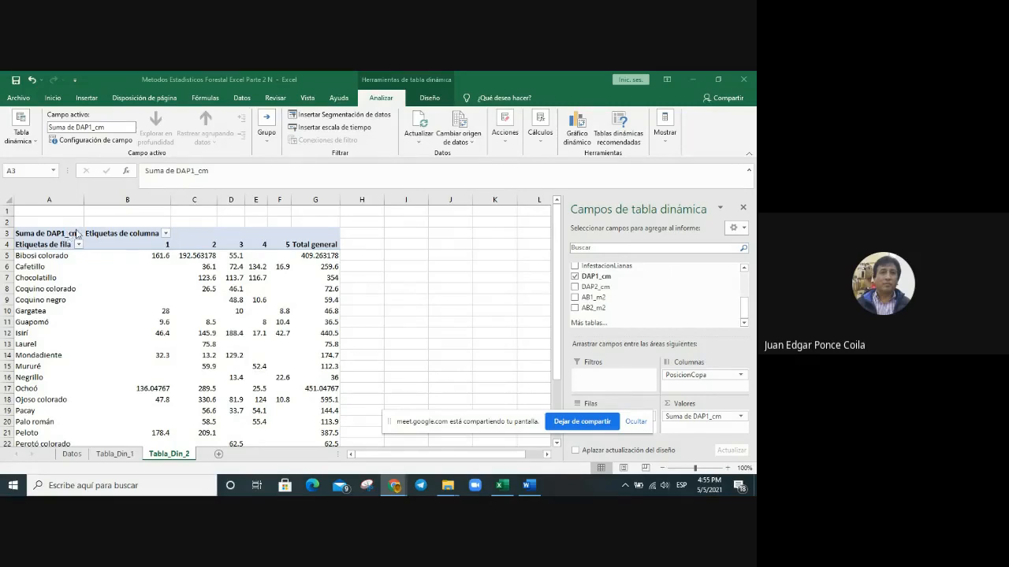
{"action": "left_click", "coordinate": [156, 256]}
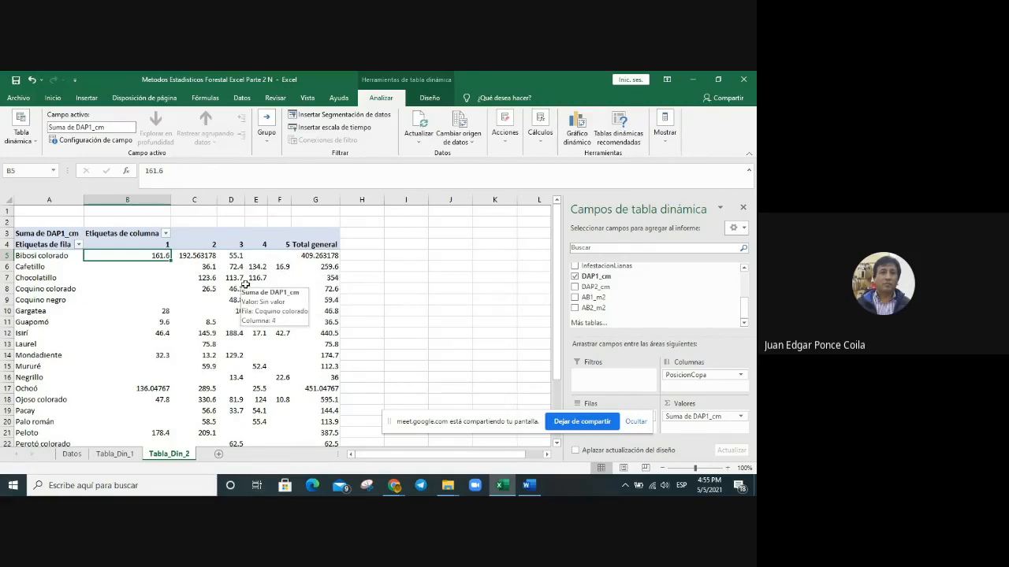
{"action": "right_click", "coordinate": [149, 253]}
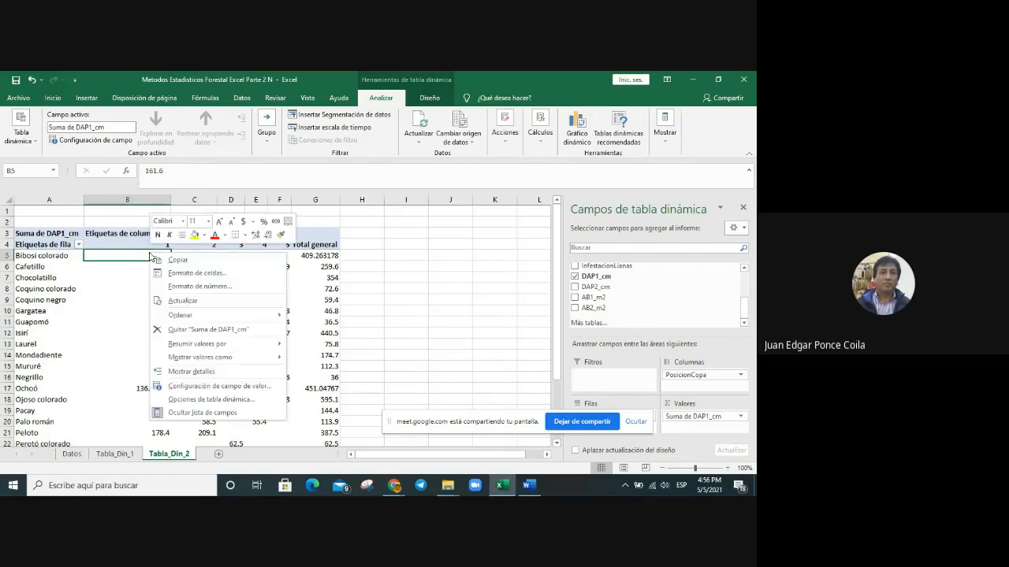
{"action": "left_click", "coordinate": [228, 387]}
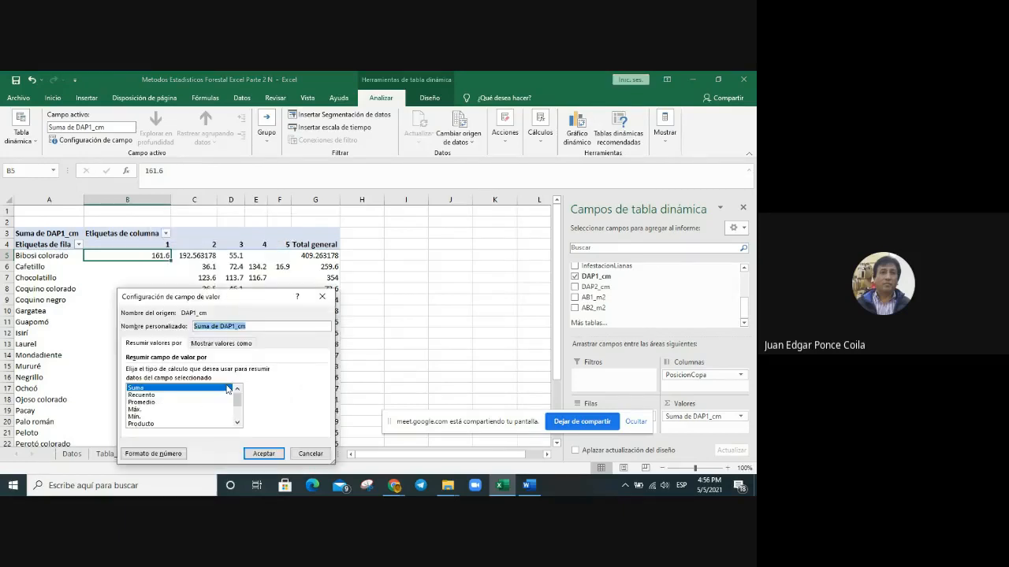
{"action": "left_click", "coordinate": [142, 403]}
{"action": "left_click", "coordinate": [265, 454]}
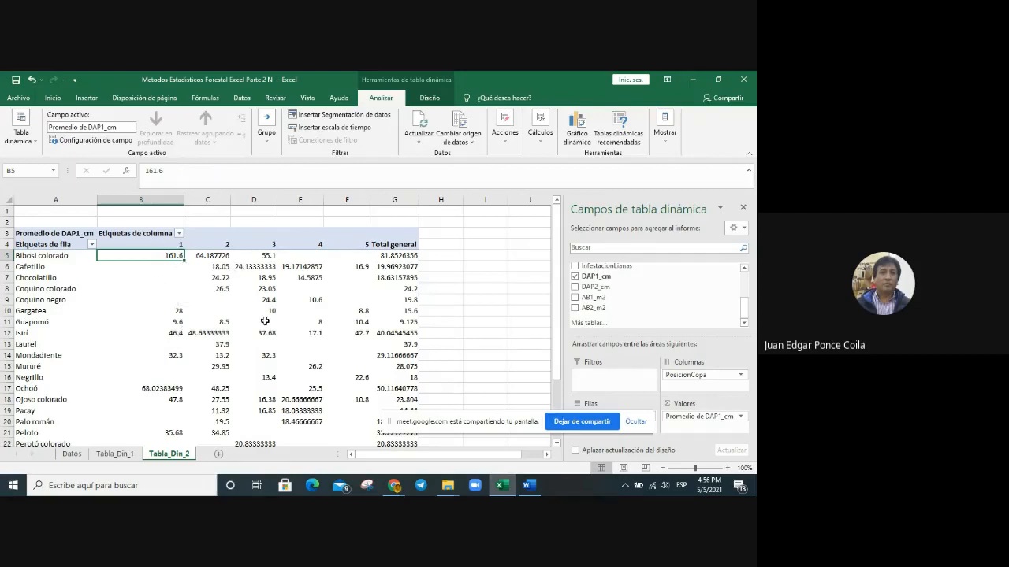
- Examine the average DAP1_cm of Bibosi colorado for crown positions 2 to 5
{"action": "left_click", "coordinate": [211, 255]}
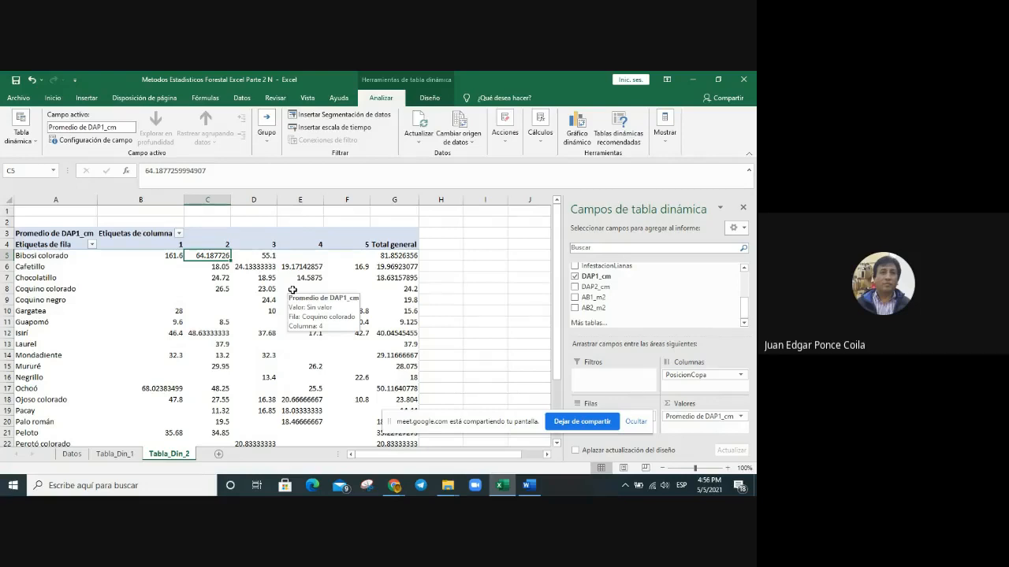
{"action": "key", "text": "Right"}
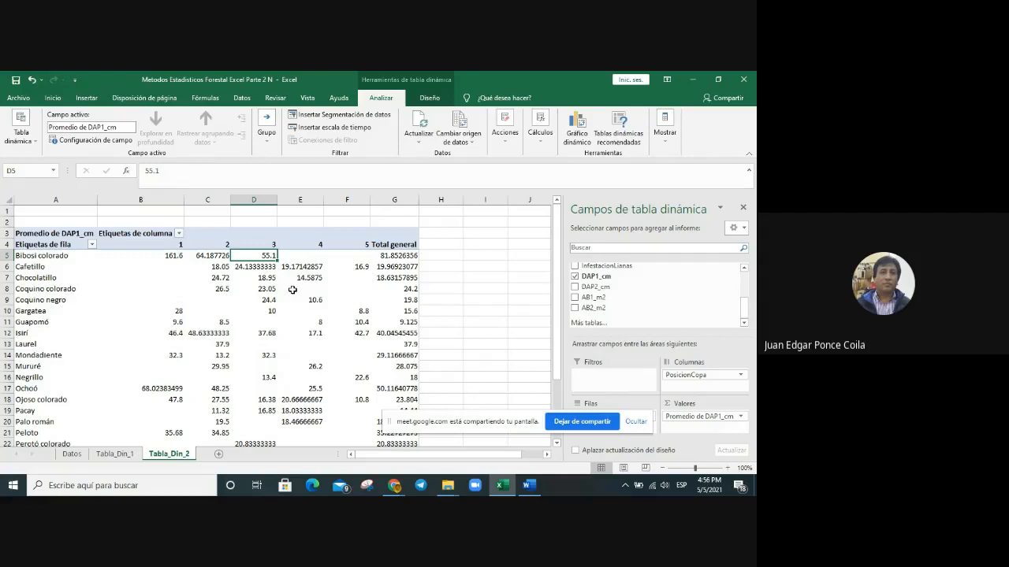
{"action": "key", "text": "Right"}
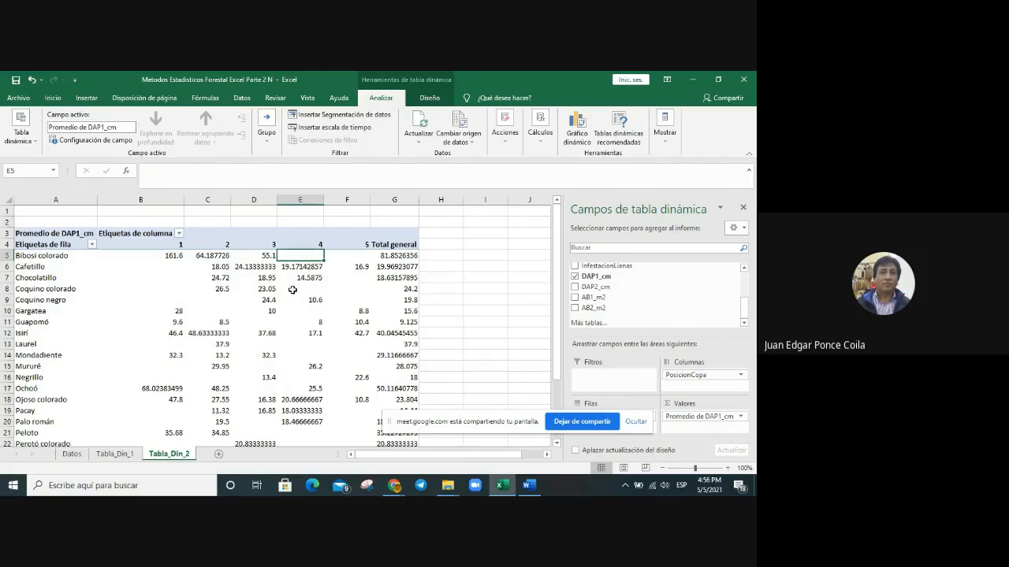
{"action": "key", "text": "Right"}
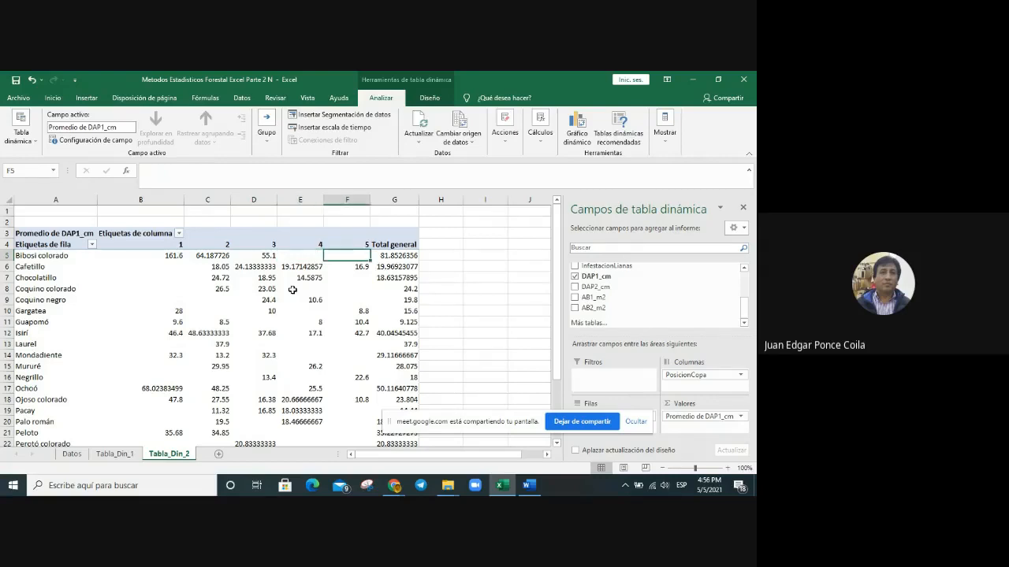
- Format the Promedio de DAP1_cm value field as Número with 1 decimal place
{"action": "left_click", "coordinate": [174, 256]}
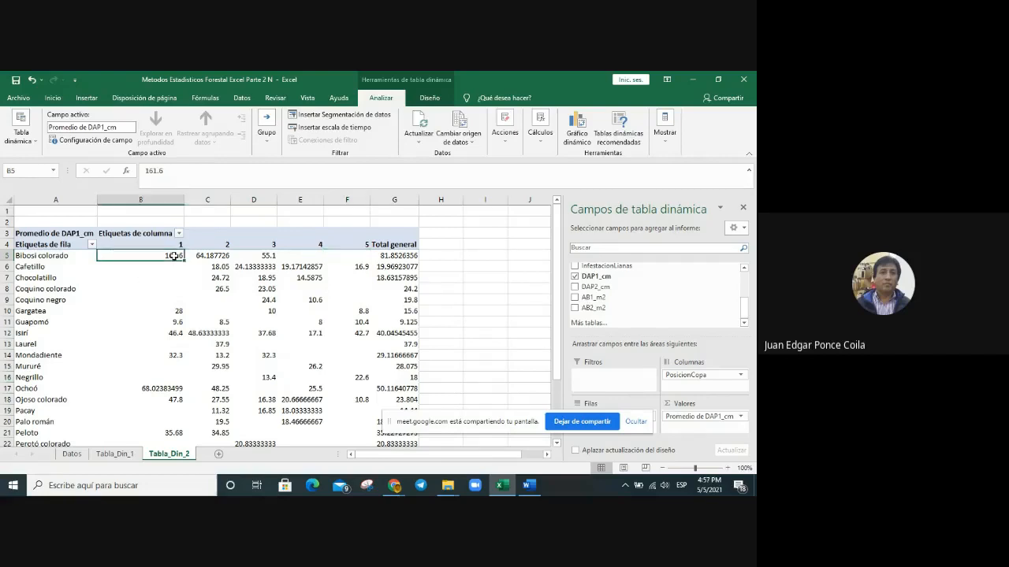
{"action": "left_click_drag", "start_coordinate": [174, 256], "coordinate": [395, 419]}
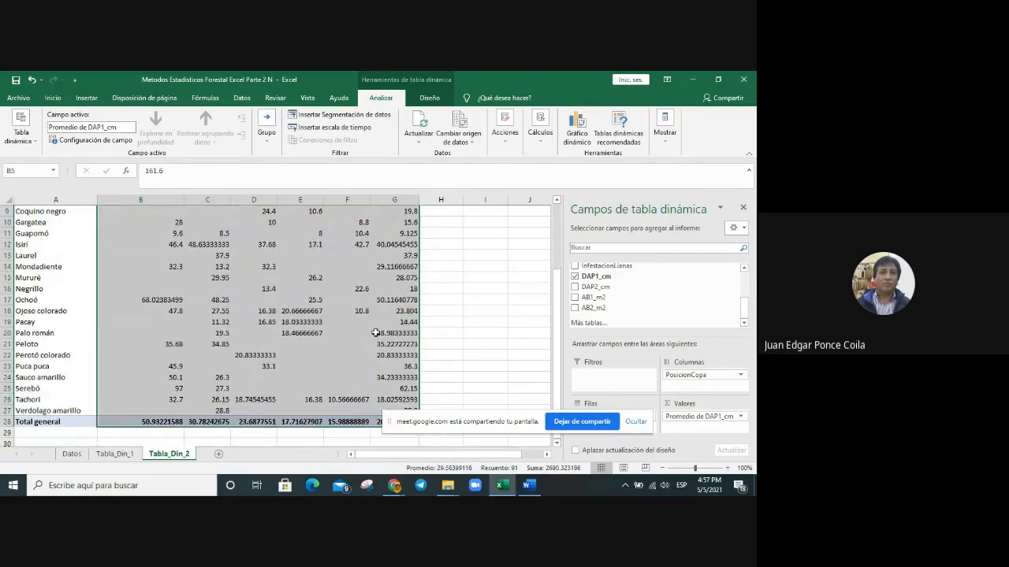
{"action": "right_click", "coordinate": [376, 332]}
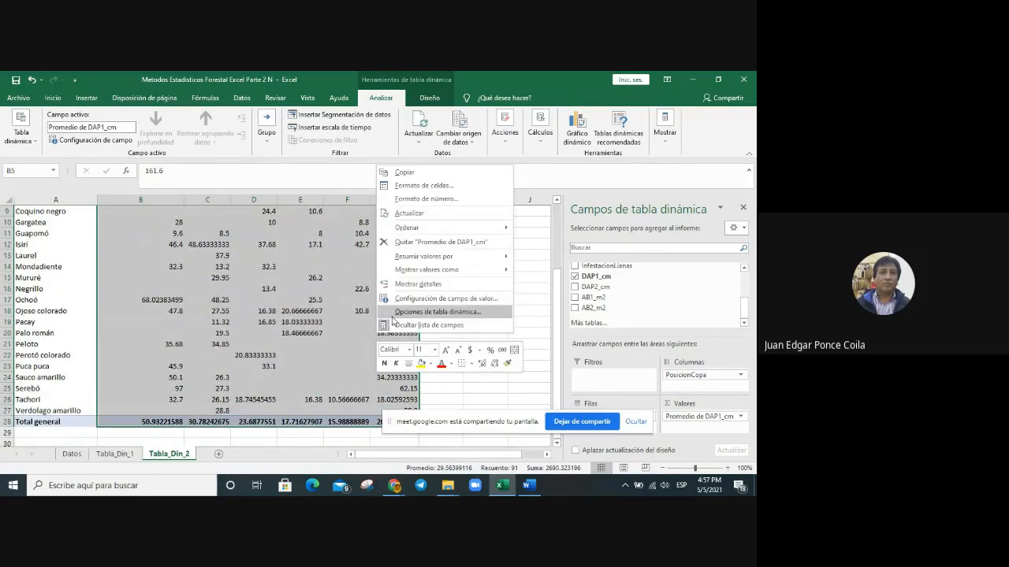
{"action": "left_click", "coordinate": [443, 298]}
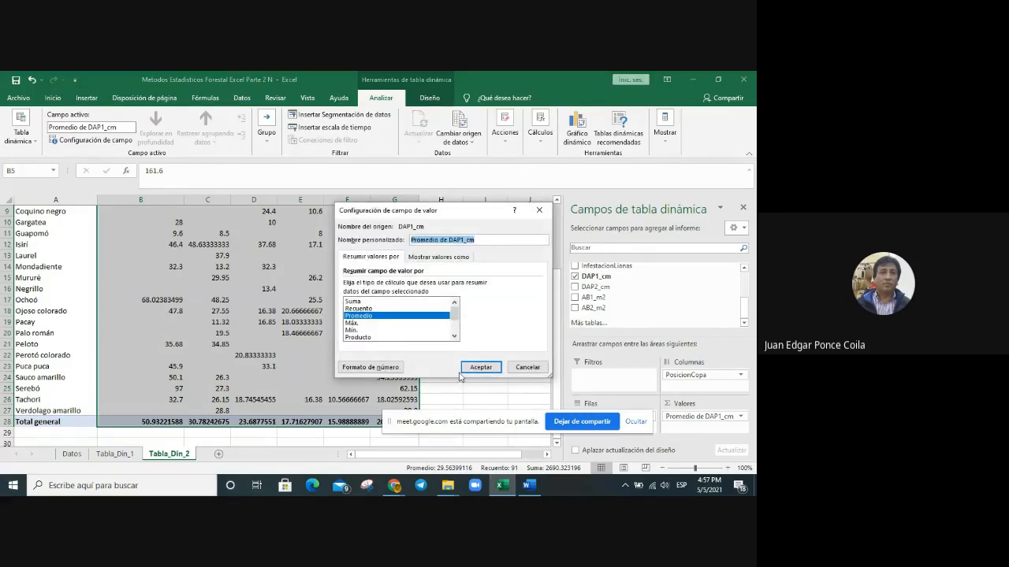
{"action": "left_click", "coordinate": [379, 368]}
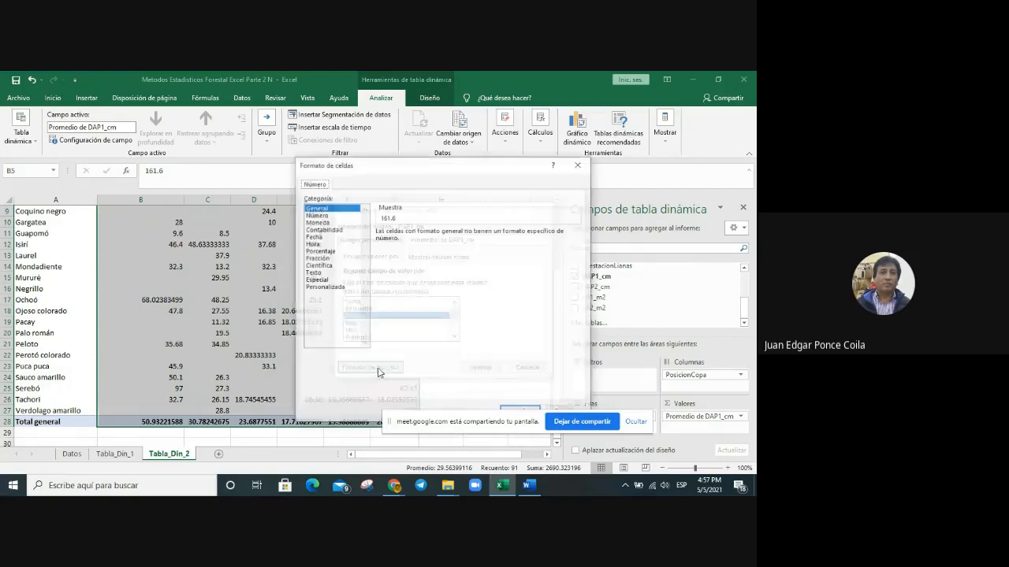
{"action": "left_click", "coordinate": [325, 215]}
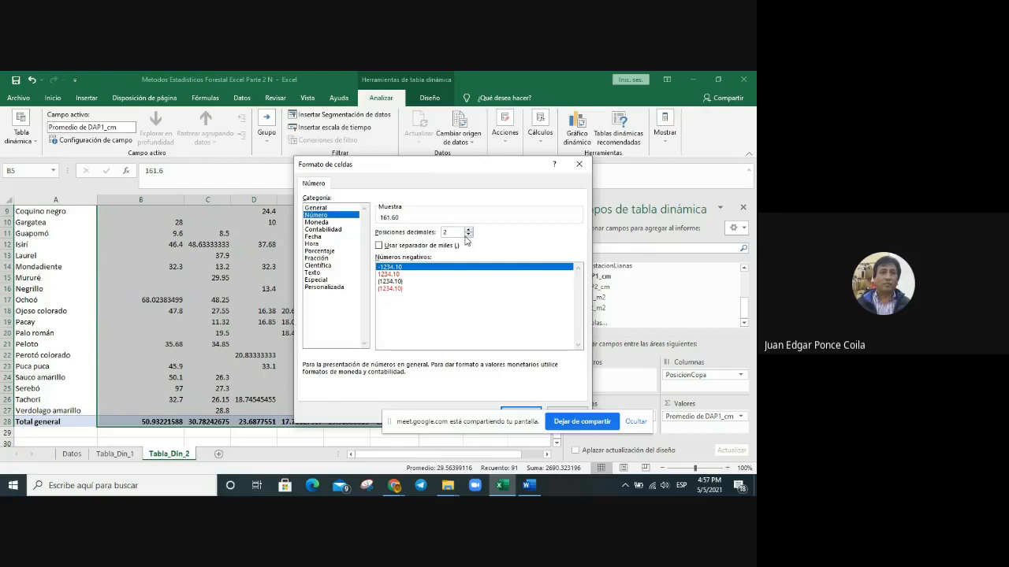
{"action": "left_click", "coordinate": [468, 234]}
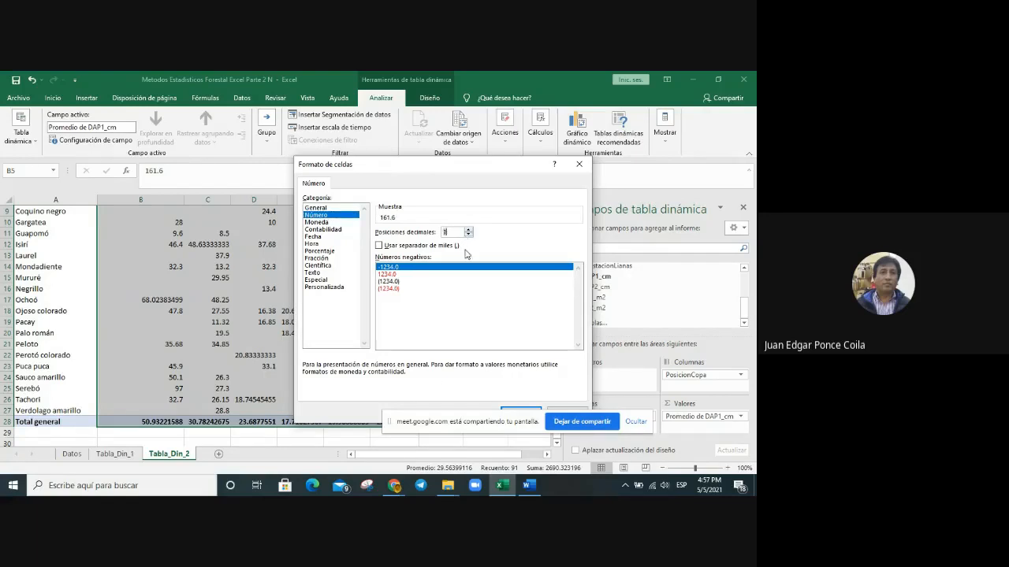
{"action": "left_click", "coordinate": [513, 409]}
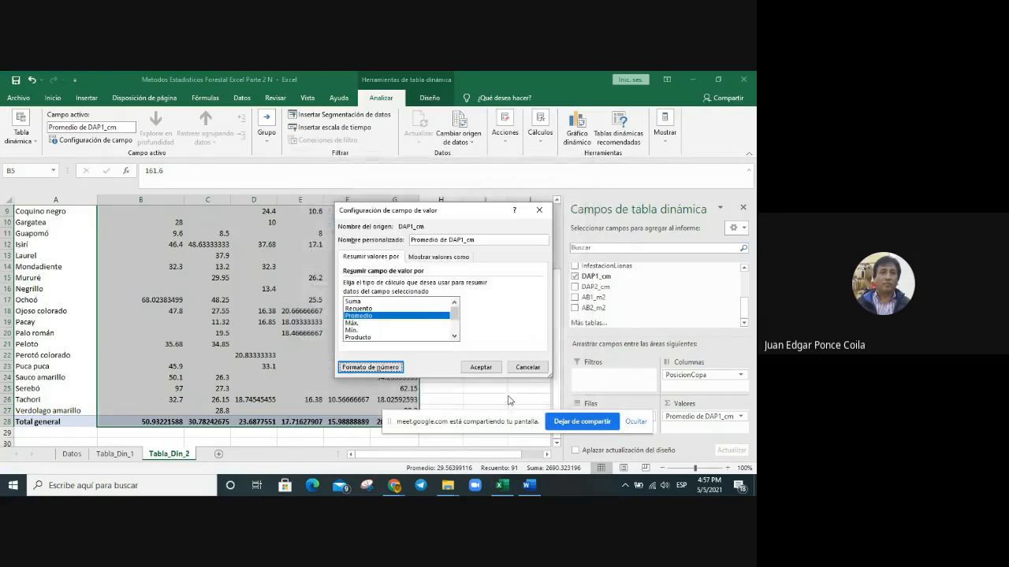
{"action": "left_click", "coordinate": [480, 368]}
{"action": "scroll", "coordinate": [414, 360], "scroll_direction": "up", "scroll_amount": 3}
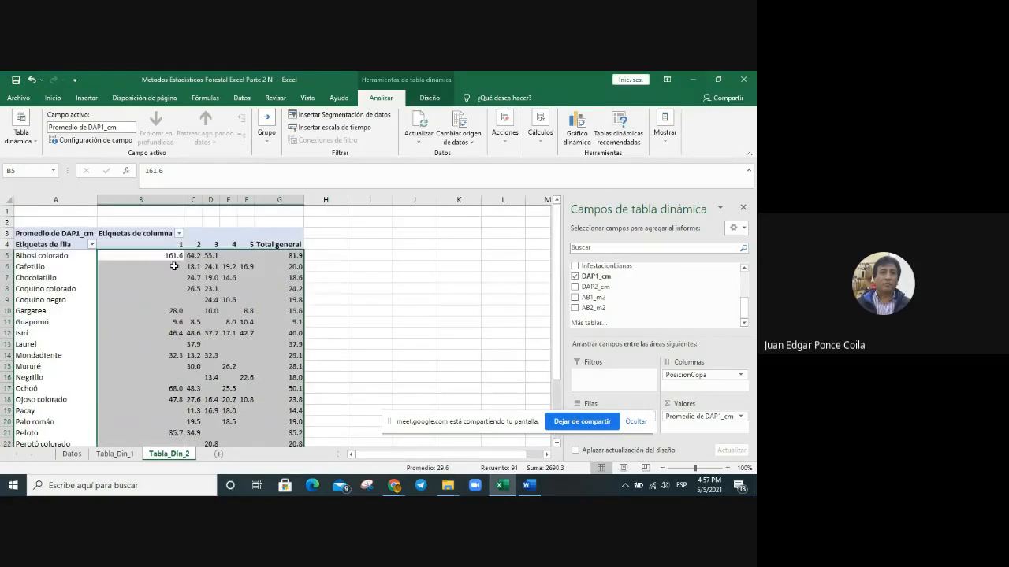
- Center the pivot table's average values, including the grand totals, horizontally in their cells
{"action": "left_click_drag", "start_coordinate": [165, 255], "coordinate": [260, 426]}
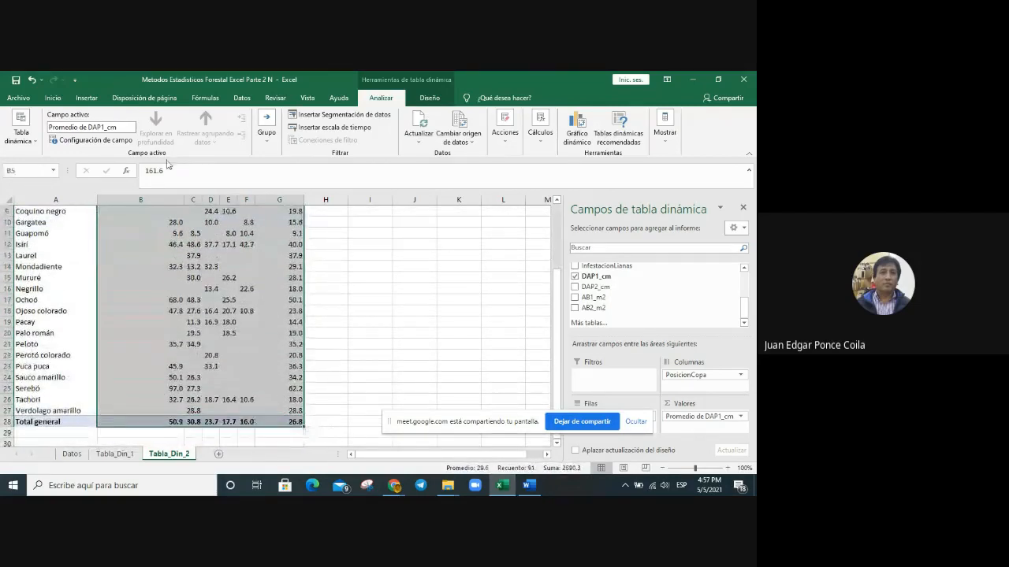
{"action": "left_click", "coordinate": [47, 102]}
{"action": "left_click", "coordinate": [205, 136]}
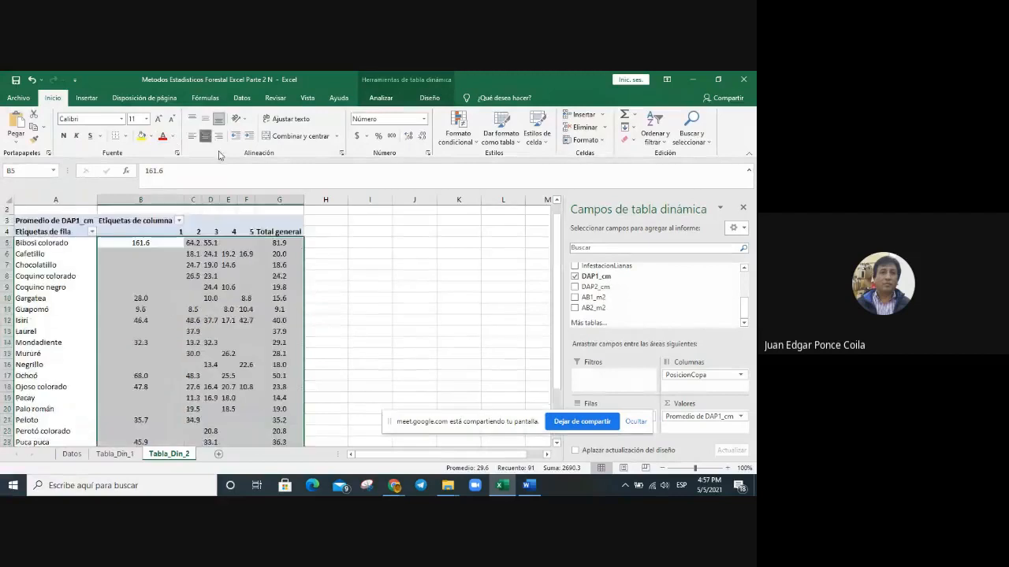
- Widen columns B through G to one uniform width
{"action": "left_click_drag", "start_coordinate": [143, 200], "coordinate": [268, 218]}
{"action": "left_click_drag", "start_coordinate": [184, 201], "coordinate": [188, 201]}
{"action": "left_click", "coordinate": [392, 321]}
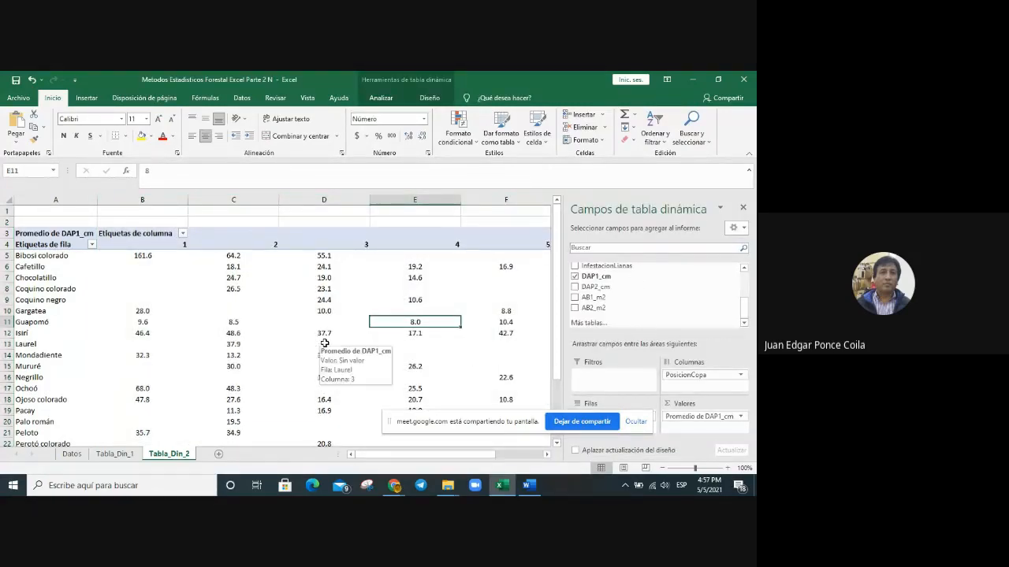
- Center the crown position headings together with their values, and narrow columns B through G to a uniform width
{"action": "left_click_drag", "start_coordinate": [142, 245], "coordinate": [404, 411]}
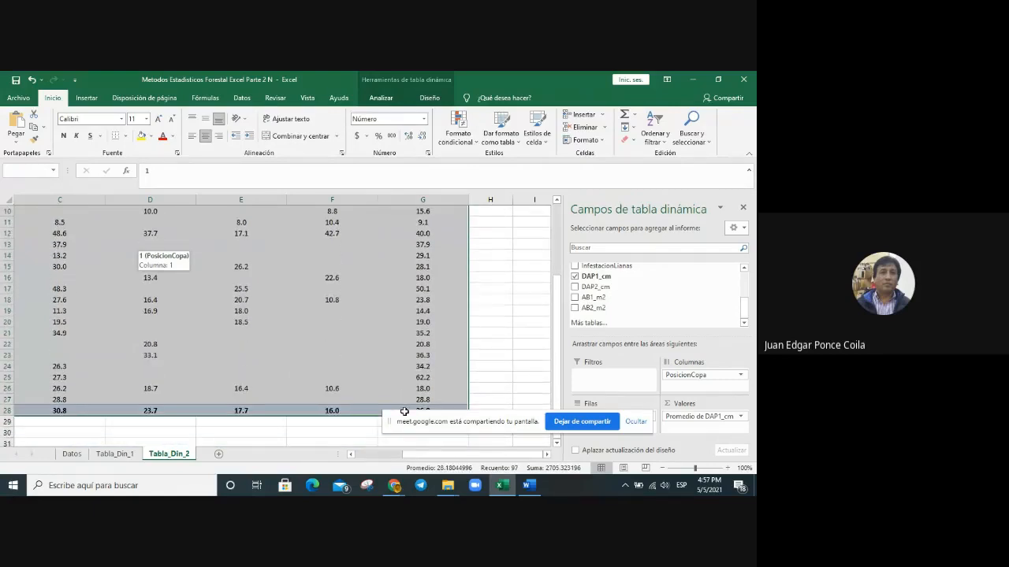
{"action": "left_click", "coordinate": [204, 138]}
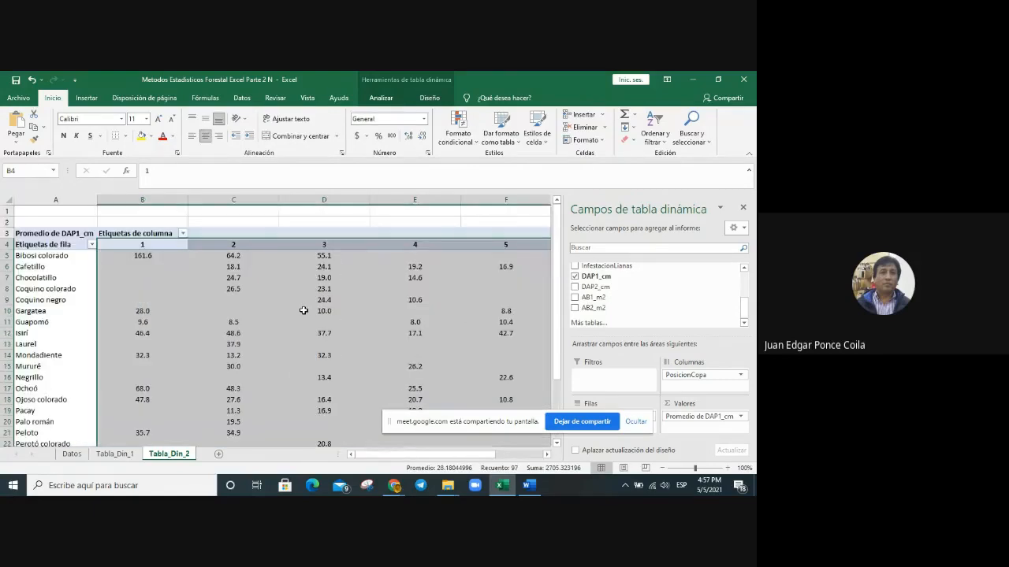
{"action": "left_click", "coordinate": [139, 200]}
{"action": "left_click_drag", "start_coordinate": [138, 200], "coordinate": [422, 256]}
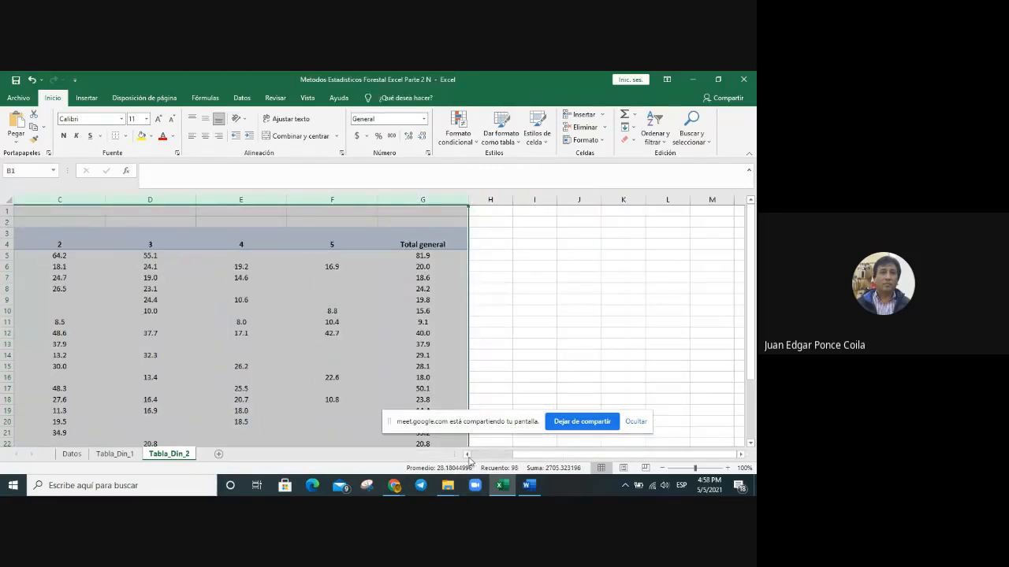
{"action": "left_click", "coordinate": [467, 455]}
{"action": "left_click_drag", "start_coordinate": [189, 200], "coordinate": [150, 199]}
{"action": "left_click", "coordinate": [493, 322]}
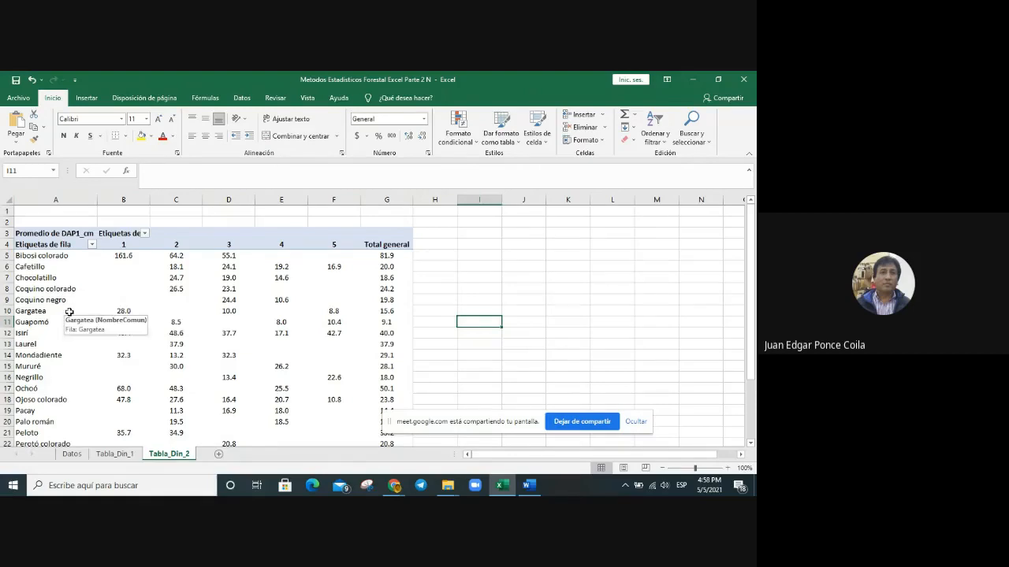
- Examine the average DAP1_cm of Bibosi colorado by crown position and its overall average
{"action": "left_click", "coordinate": [124, 255]}
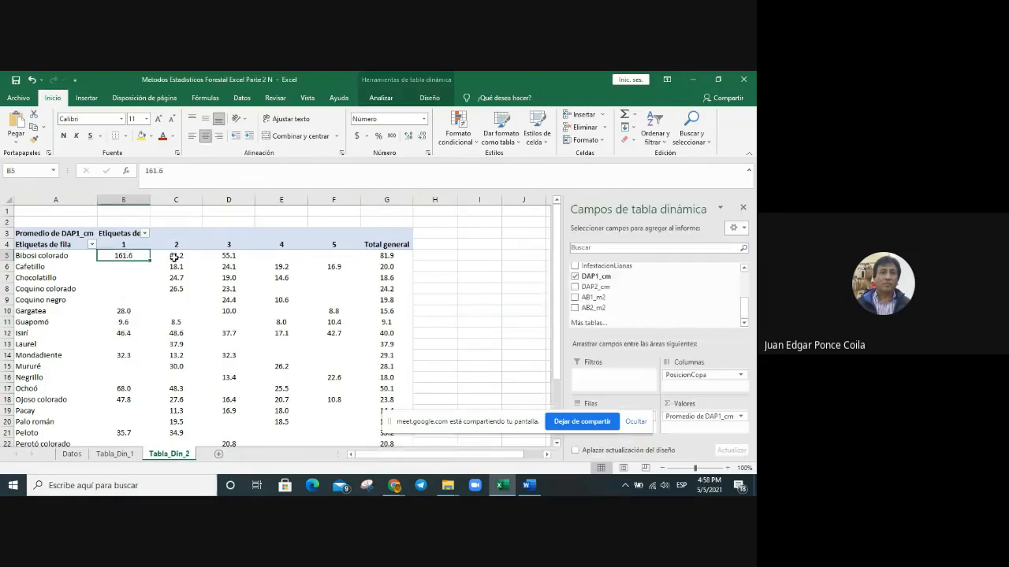
{"action": "left_click", "coordinate": [174, 257]}
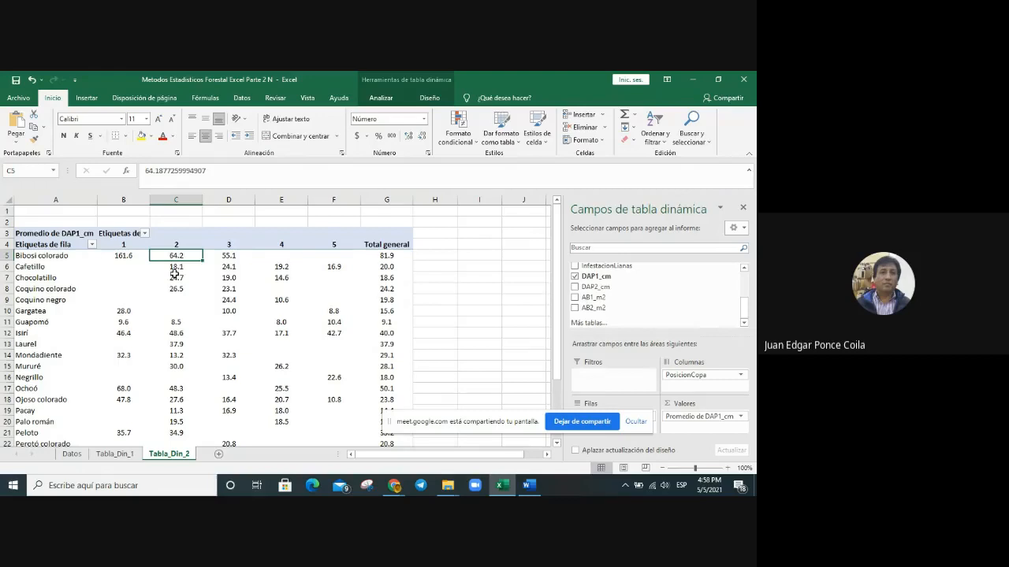
{"action": "left_click", "coordinate": [399, 257]}
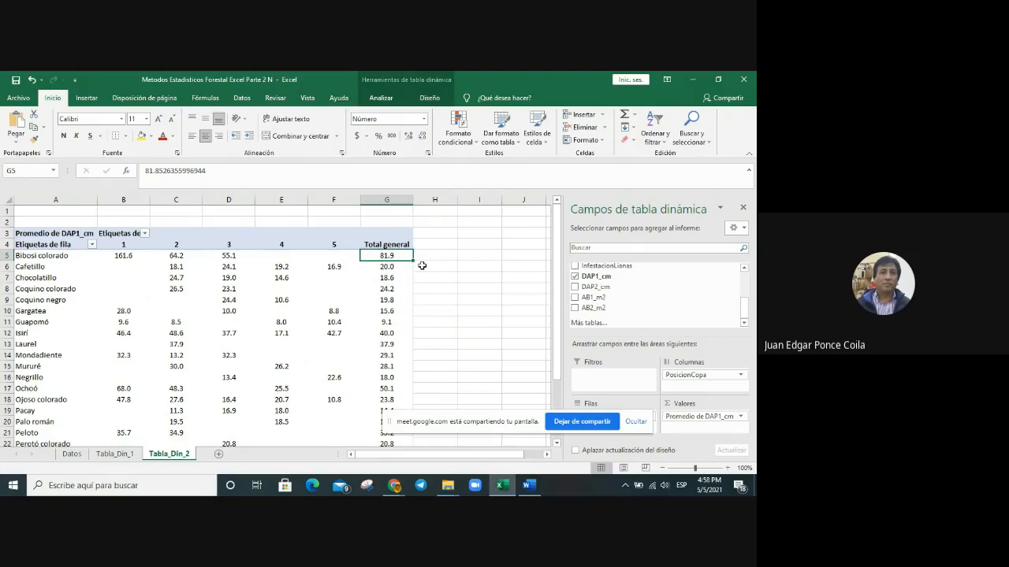
{"action": "key", "text": "Left"}
{"action": "key", "text": "Left"}
{"action": "key", "text": "Left"}
{"action": "key", "text": "Left"}
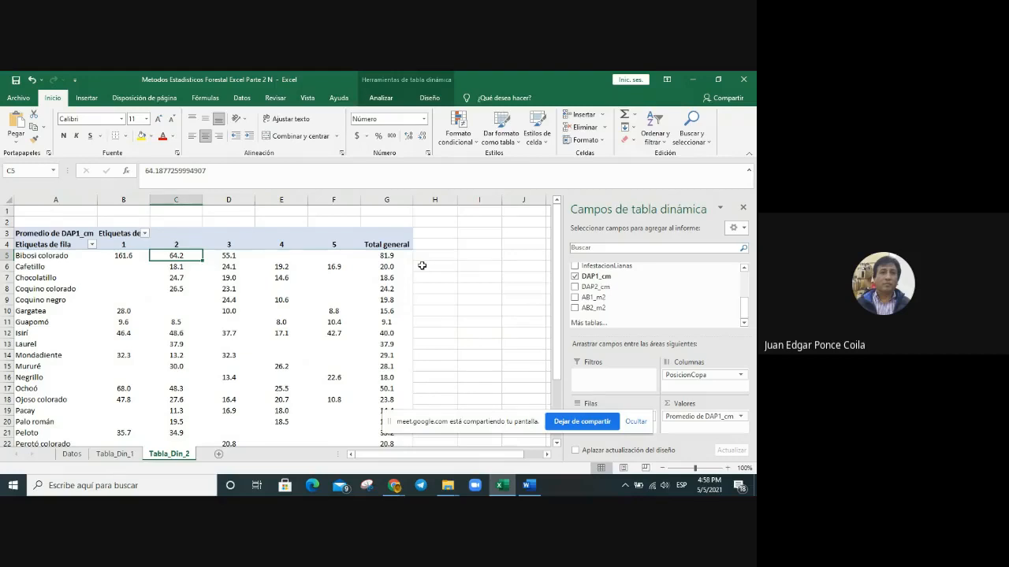
{"action": "key", "text": "Right"}
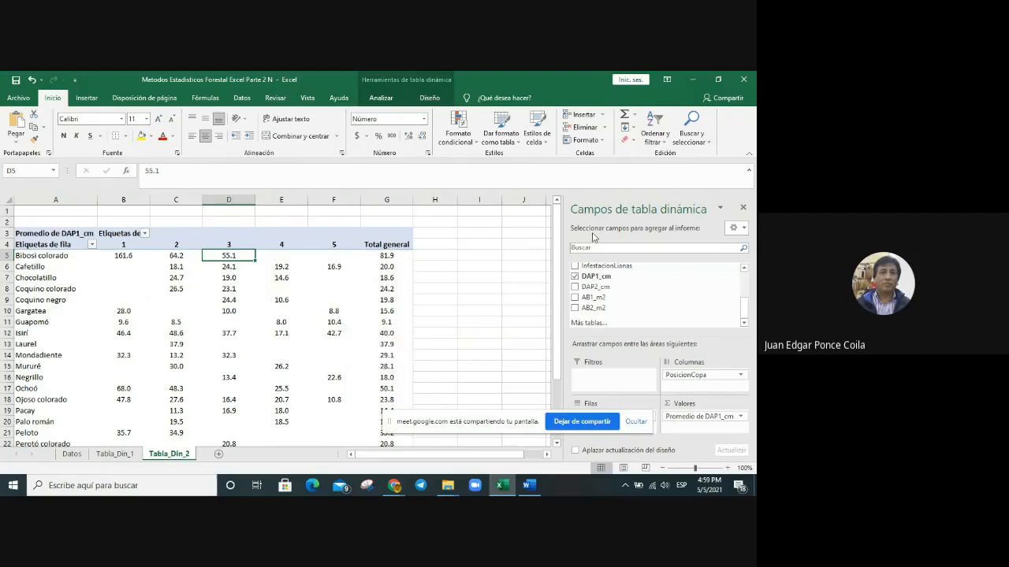
- Insert a clustered column (Columnas agrupadas) pivot chart from the Tabla_Din_2 pivot table
{"action": "left_click", "coordinate": [381, 97]}
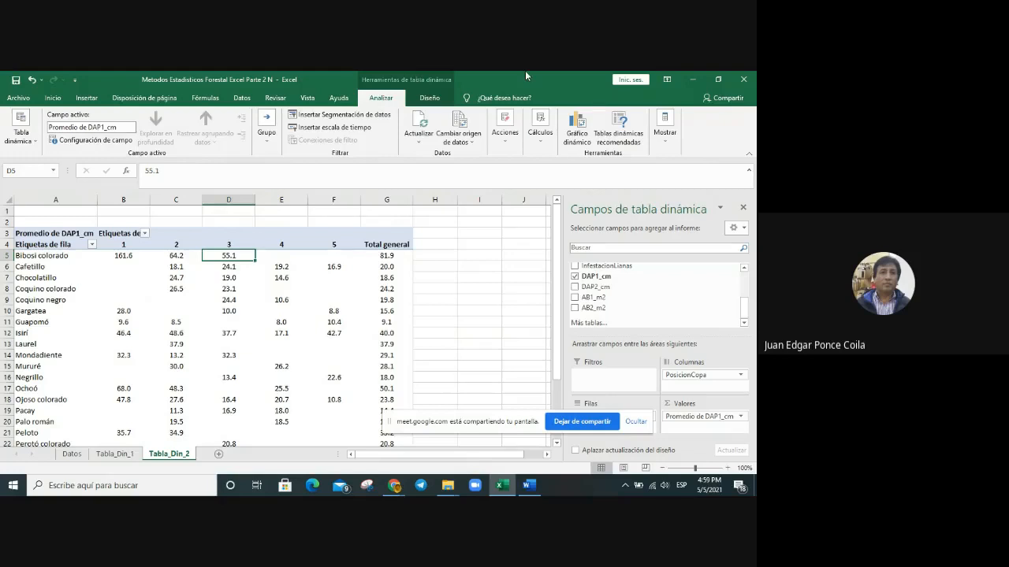
{"action": "left_click", "coordinate": [577, 130]}
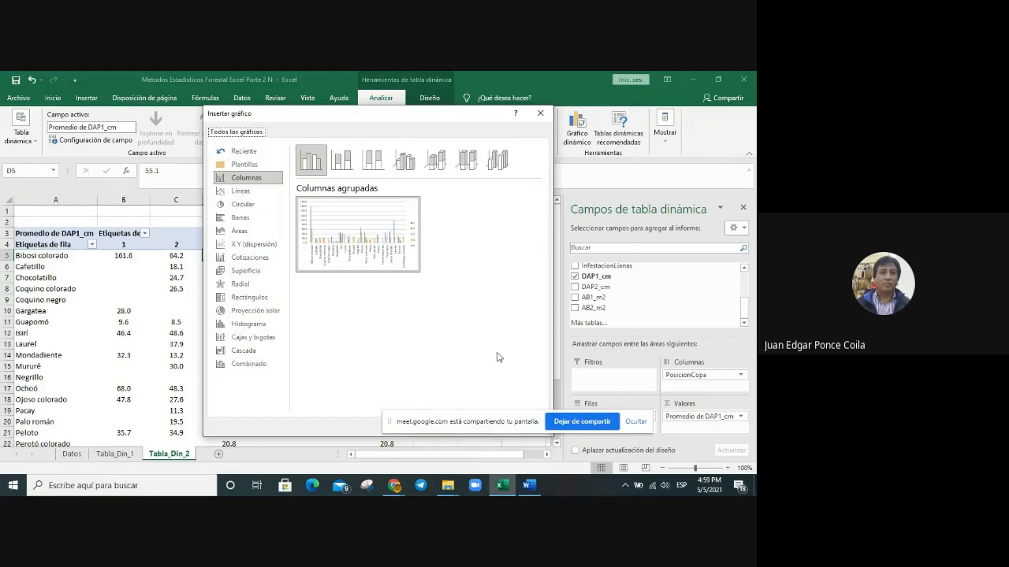
{"action": "key", "text": "Return"}
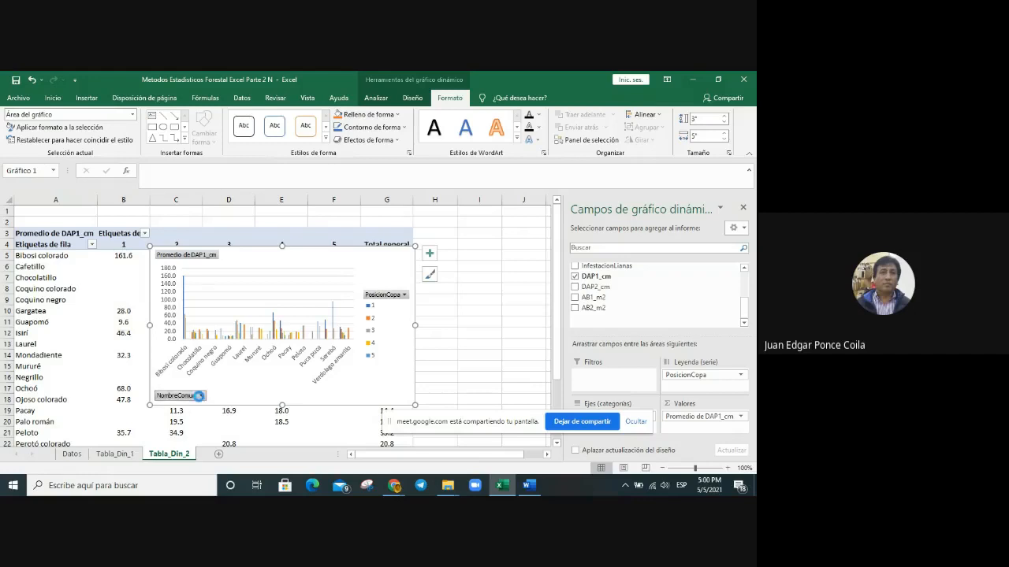
- Filter the pivot chart's NombreComun field to only Bibosi colorado and Serebó
{"action": "left_click", "coordinate": [200, 397]}
{"action": "left_click", "coordinate": [201, 397]}
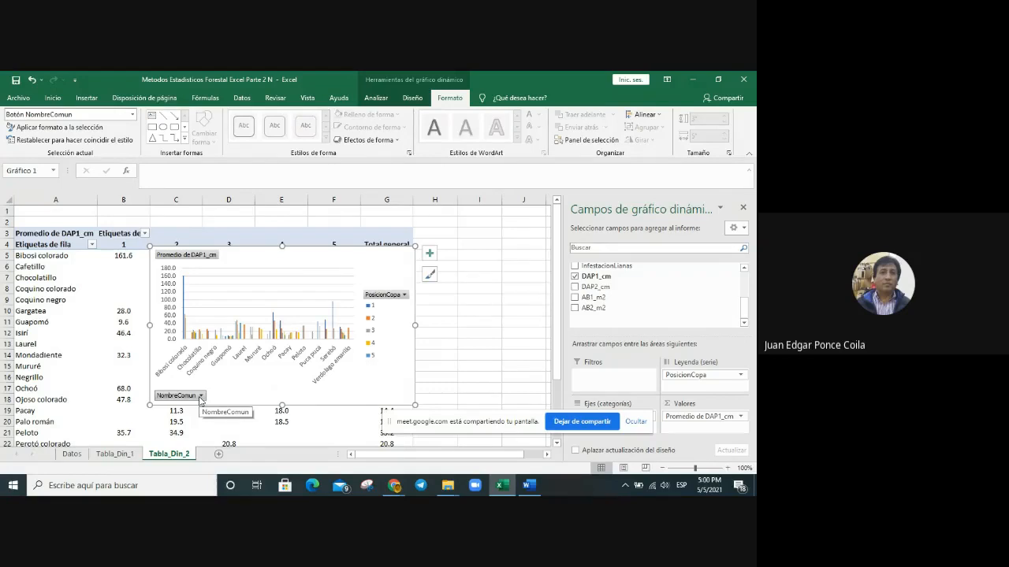
{"action": "left_click", "coordinate": [200, 398]}
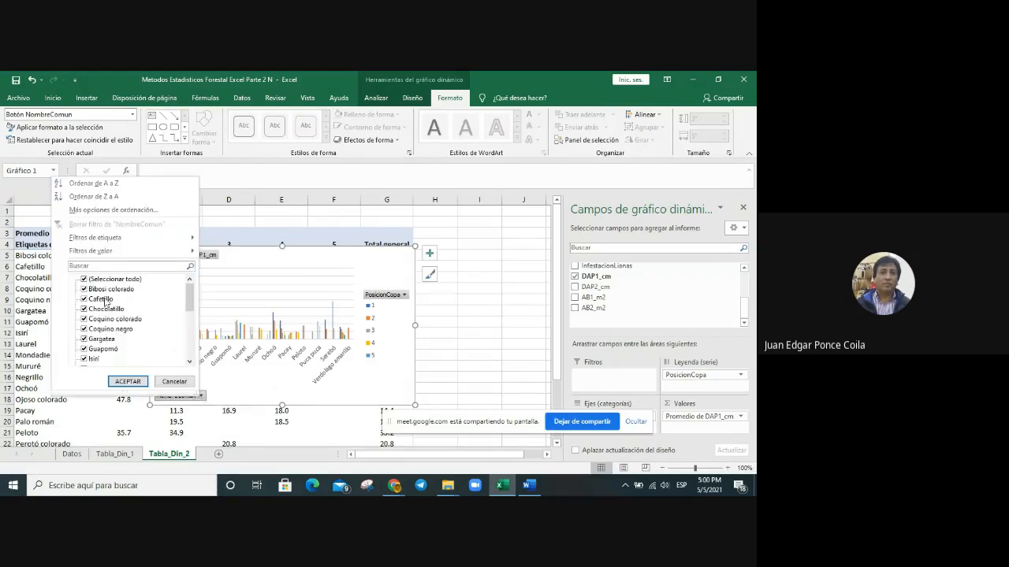
{"action": "left_click", "coordinate": [83, 280]}
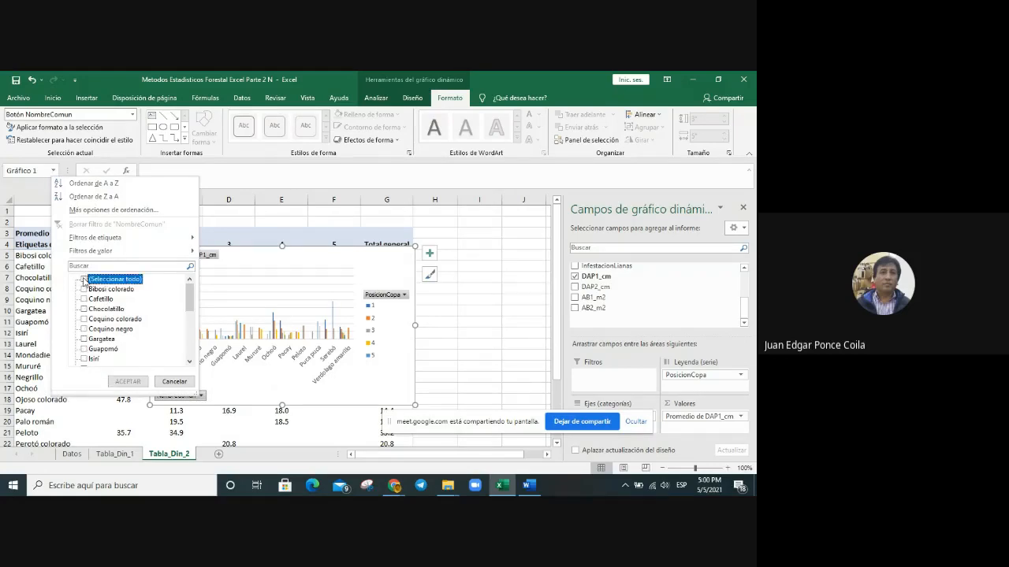
{"action": "left_click", "coordinate": [84, 289]}
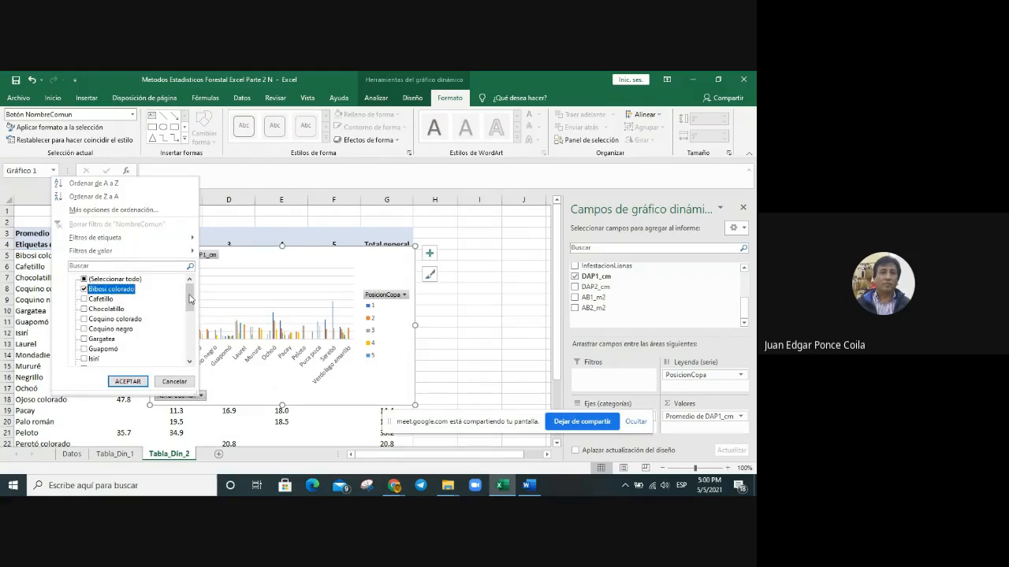
{"action": "left_click_drag", "start_coordinate": [190, 298], "coordinate": [190, 344]}
{"action": "left_click", "coordinate": [87, 339]}
{"action": "left_click", "coordinate": [127, 381]}
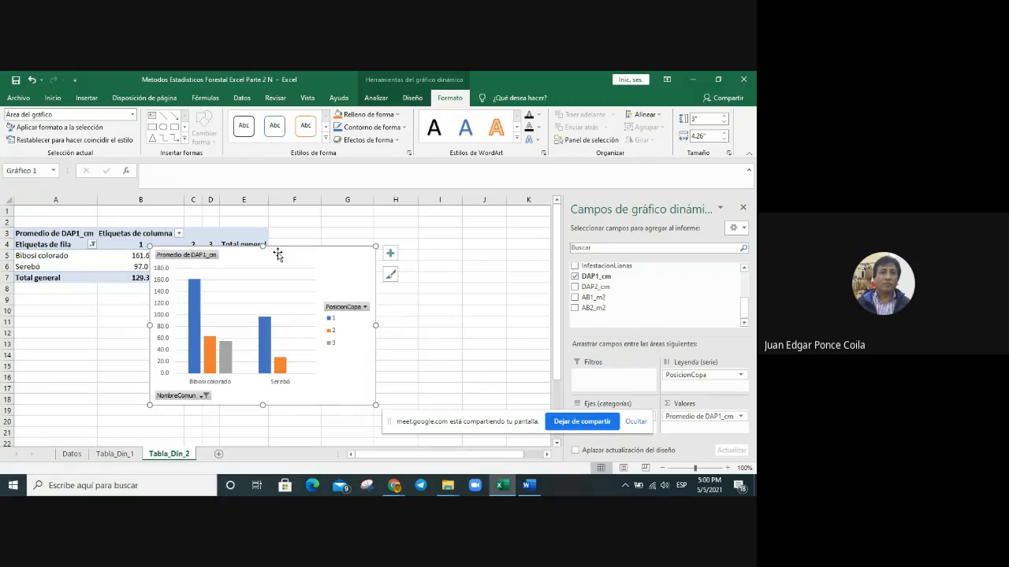
- Shift the pivot chart to the right so its left edge clears the crown position 2 column
{"action": "left_click_drag", "start_coordinate": [277, 252], "coordinate": [282, 252]}
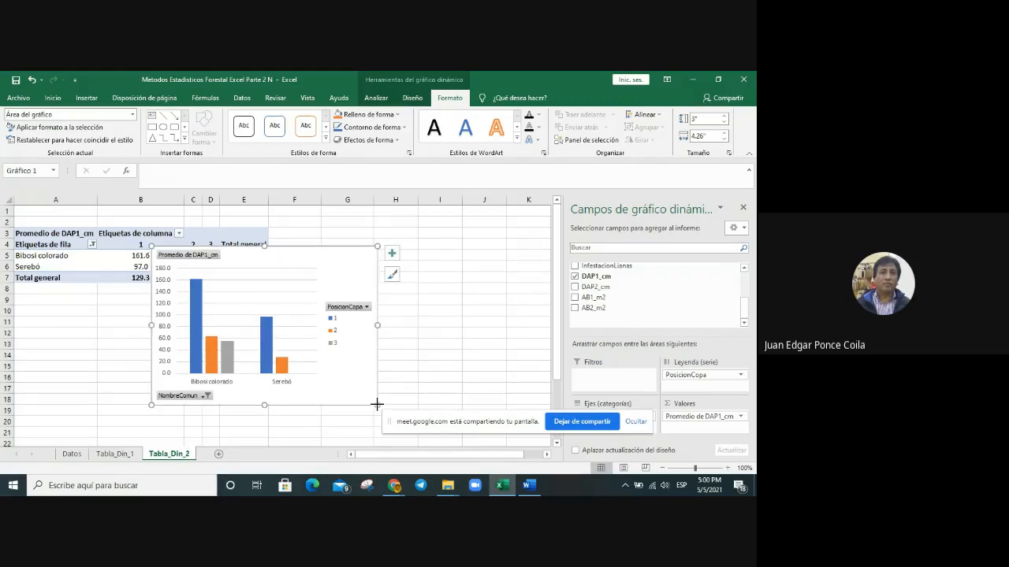
{"action": "left_click_drag", "start_coordinate": [278, 258], "coordinate": [279, 258]}
{"action": "key", "text": "Right"}
{"action": "key", "text": "Right"}
{"action": "key", "text": "Right"}
{"action": "key", "text": "Right"}
{"action": "key", "text": "Right"}
{"action": "key", "text": "Right"}
{"action": "key", "text": "Right"}
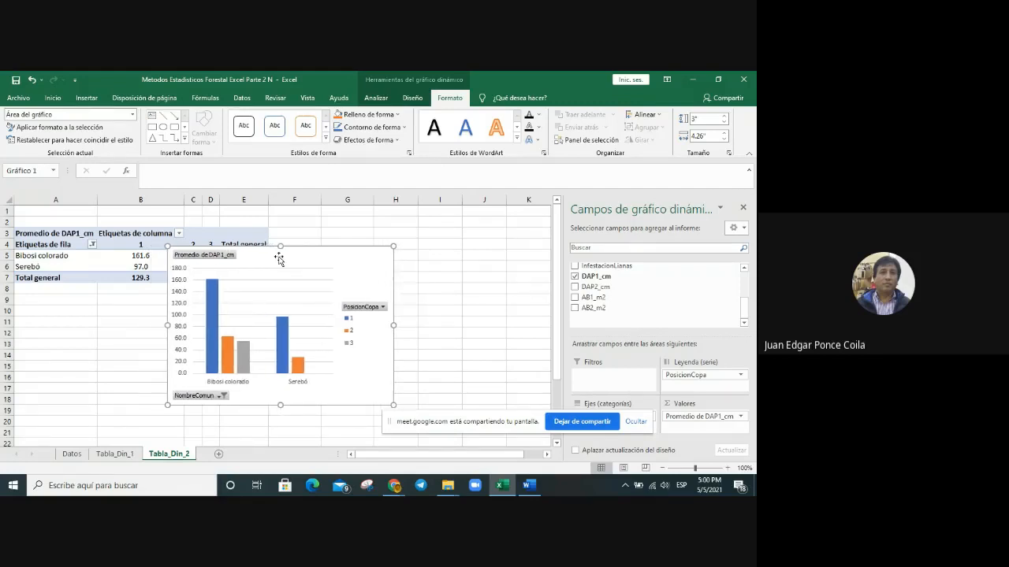
{"action": "key", "text": "Right"}
{"action": "key", "text": "Right"}
{"action": "key", "text": "Right"}
{"action": "key", "text": "Right"}
{"action": "key", "text": "Right"}
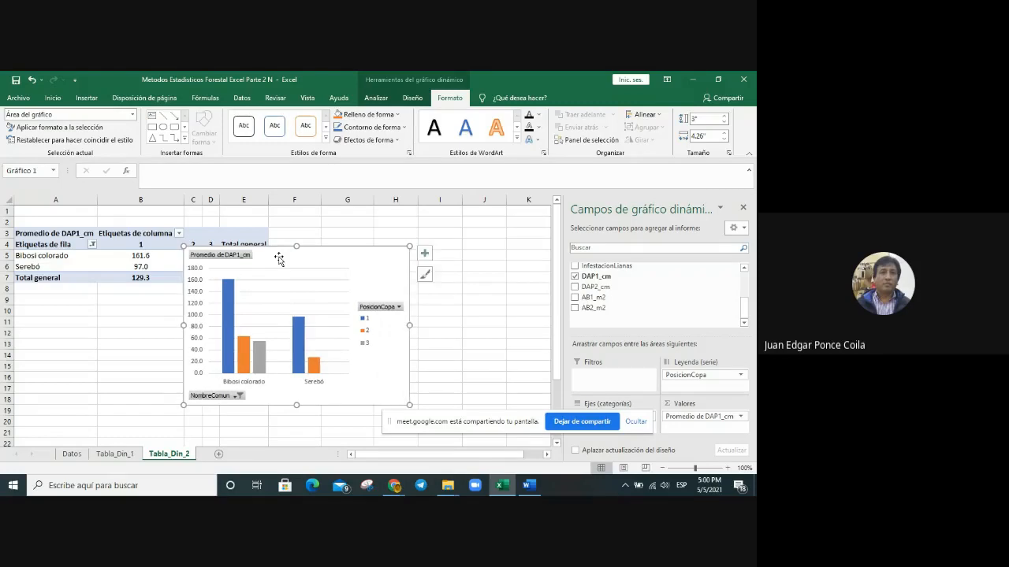
{"action": "key", "text": "Right"}
{"action": "key", "text": "Right"}
{"action": "key", "text": "Right"}
{"action": "key", "text": "Right"}
{"action": "key", "text": "Right"}
{"action": "key", "text": "Right"}
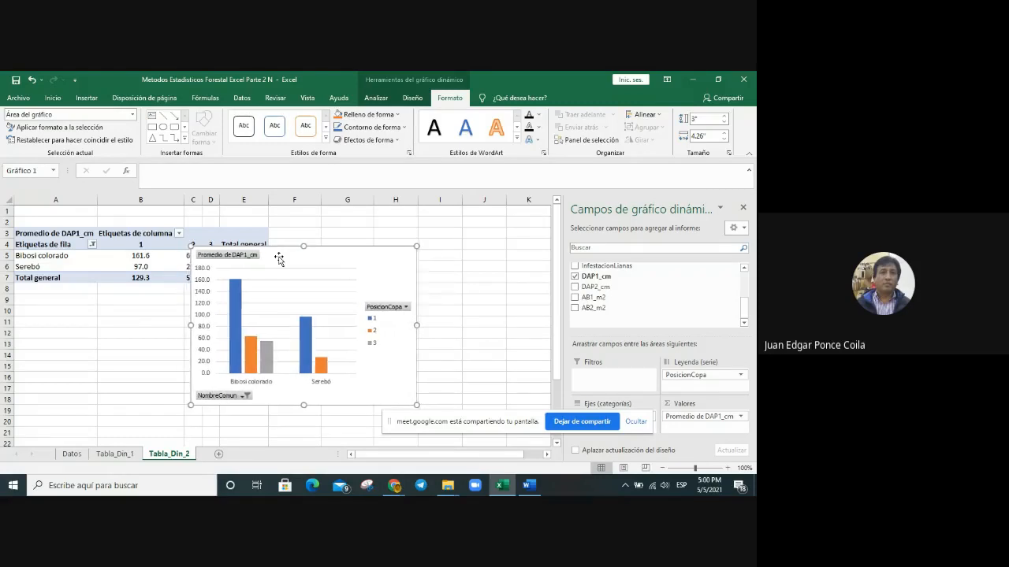
{"action": "key", "text": "Right"}
{"action": "key", "text": "Right"}
{"action": "key", "text": "Right"}
{"action": "key", "text": "Right"}
{"action": "key", "text": "Right"}
{"action": "key", "text": "Right"}
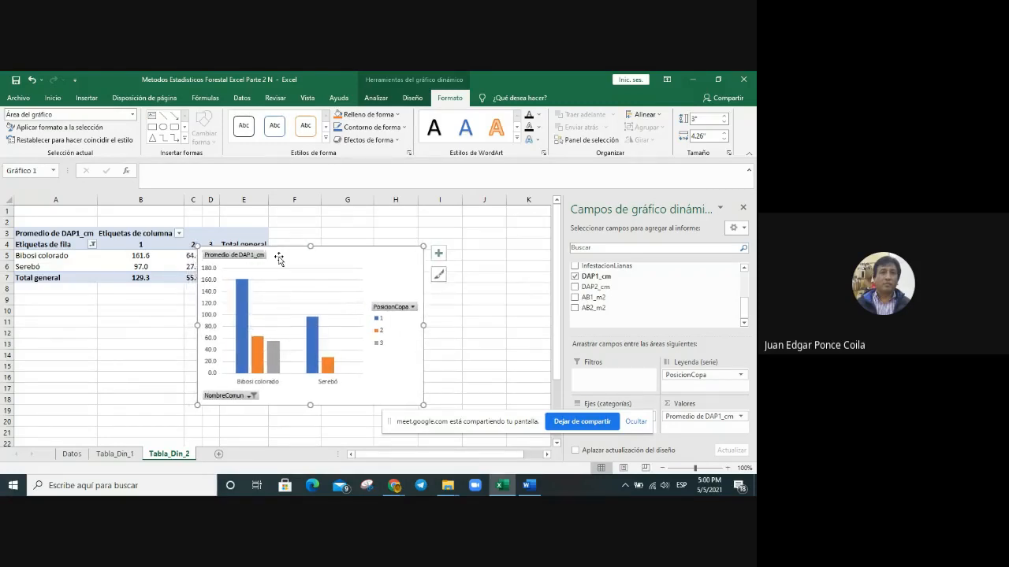
{"action": "key", "text": "Right"}
{"action": "key", "text": "Right"}
{"action": "key", "text": "Right"}
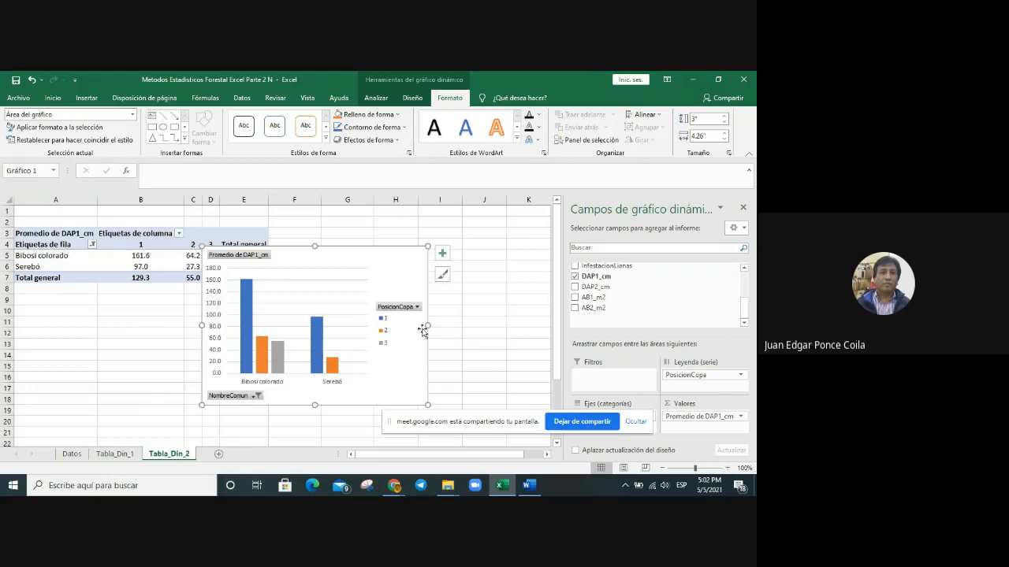
- Add axis titles to the pivot chart of Bibosi colorado and Serebó
{"action": "mouse_move", "coordinate": [319, 349]}
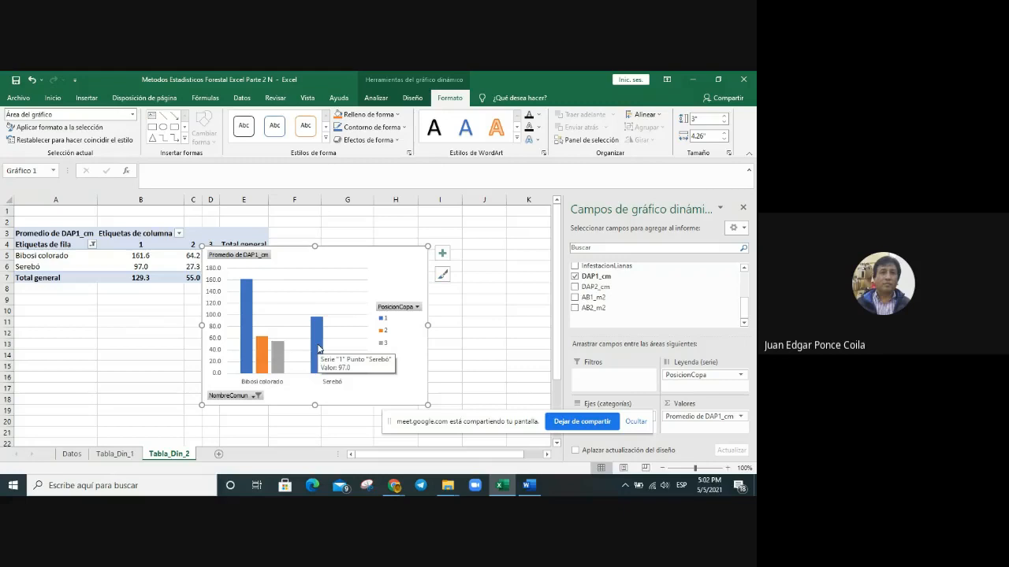
{"action": "mouse_move", "coordinate": [334, 369]}
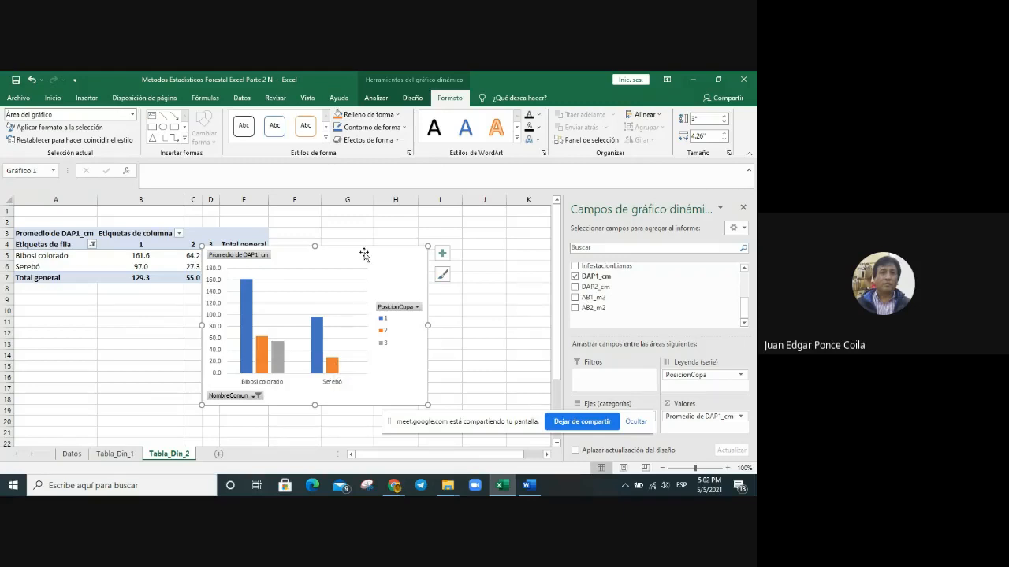
{"action": "left_click", "coordinate": [442, 253]}
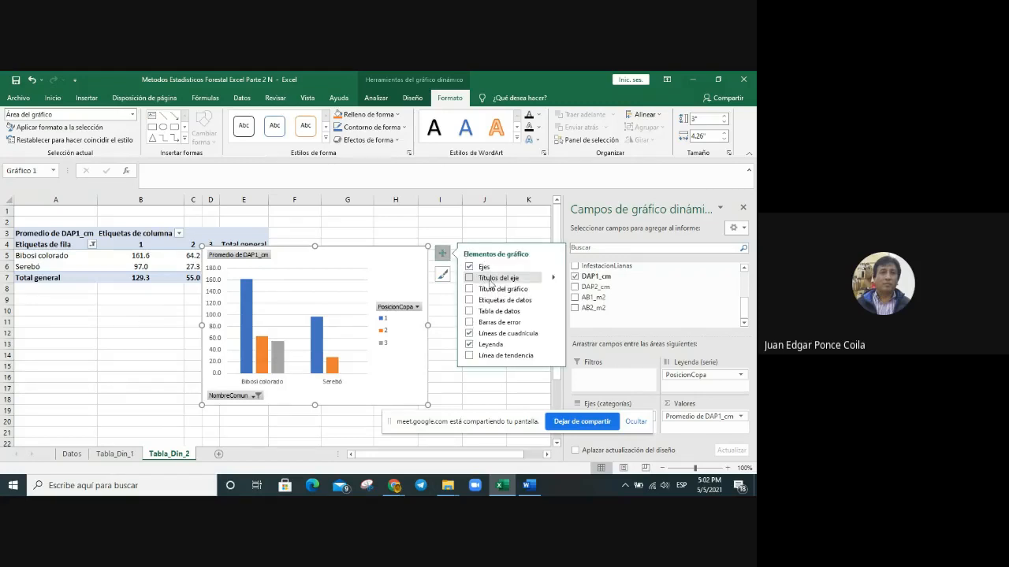
{"action": "left_click", "coordinate": [490, 281]}
- Replace the horizontal axis title's placeholder text with "Especies forestales"
{"action": "left_click", "coordinate": [285, 377]}
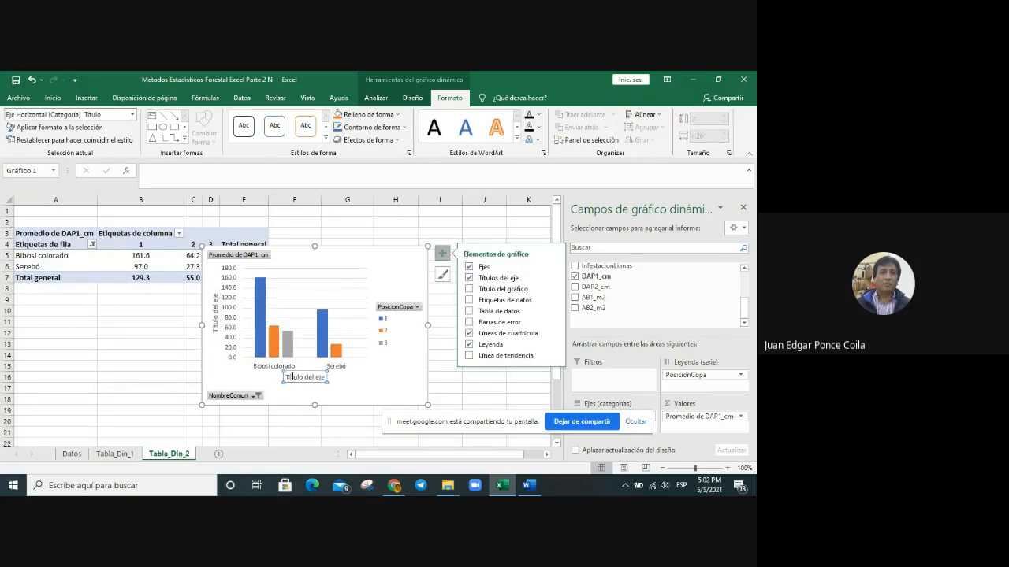
{"action": "left_click", "coordinate": [285, 376]}
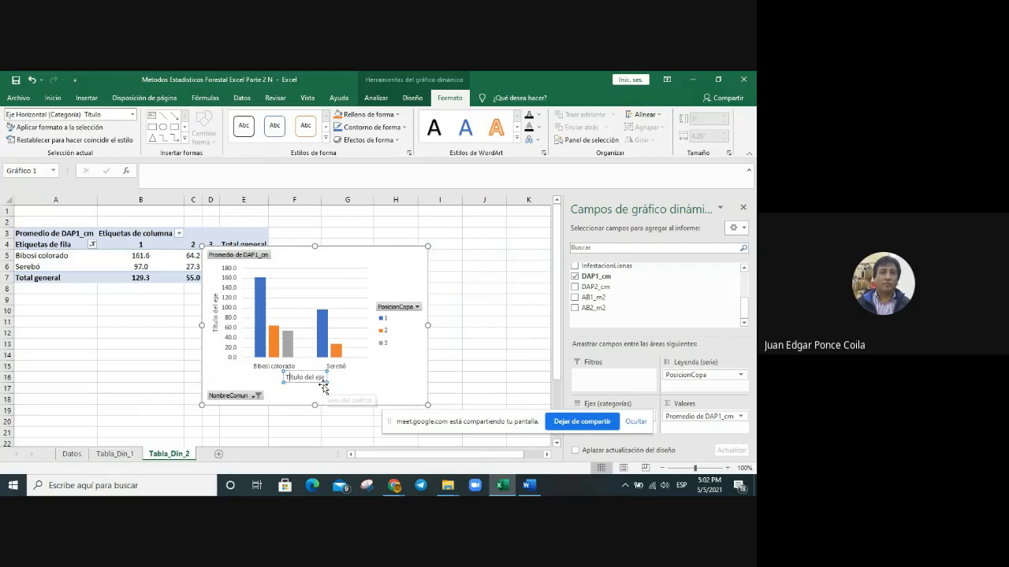
{"action": "type", "text": "Especies "}
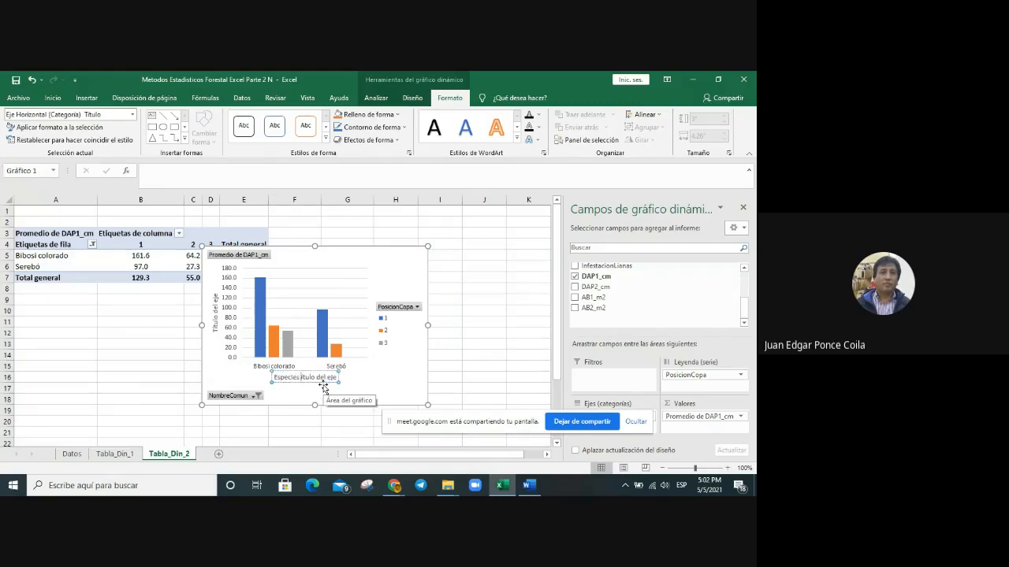
{"action": "type", "text": "foresta"}
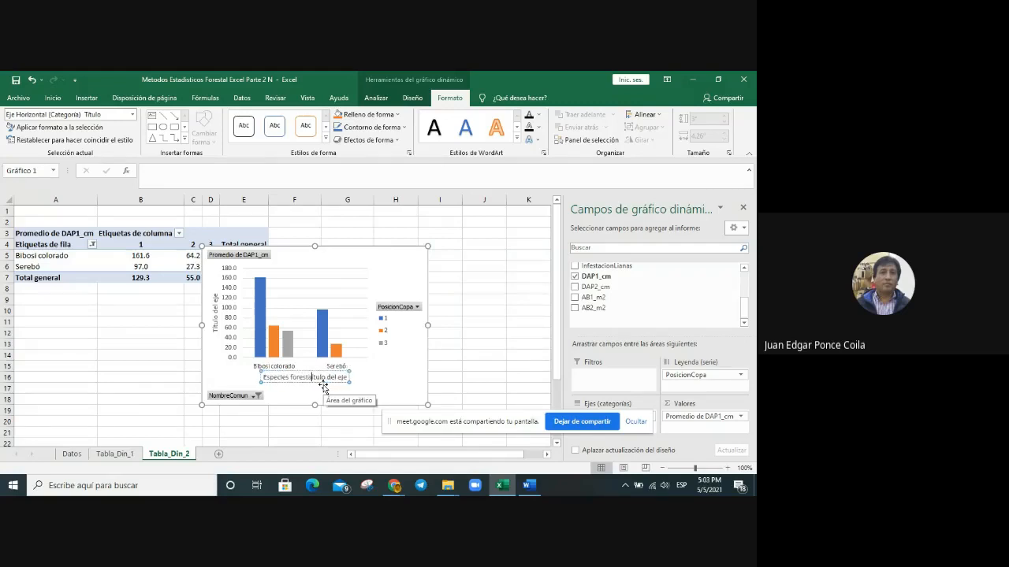
{"action": "type", "text": "les"}
{"action": "key", "text": "Delete"}
{"action": "key", "text": "Delete"}
{"action": "key", "text": "Delete"}
{"action": "key", "text": "Delete"}
{"action": "key", "text": "Delete"}
{"action": "key", "text": "Delete"}
{"action": "key", "text": "Delete"}
{"action": "key", "text": "Delete"}
{"action": "key", "text": "Delete"}
{"action": "key", "text": "Delete"}
{"action": "key", "text": "Delete"}
{"action": "key", "text": "Delete"}
{"action": "key", "text": "Delete"}
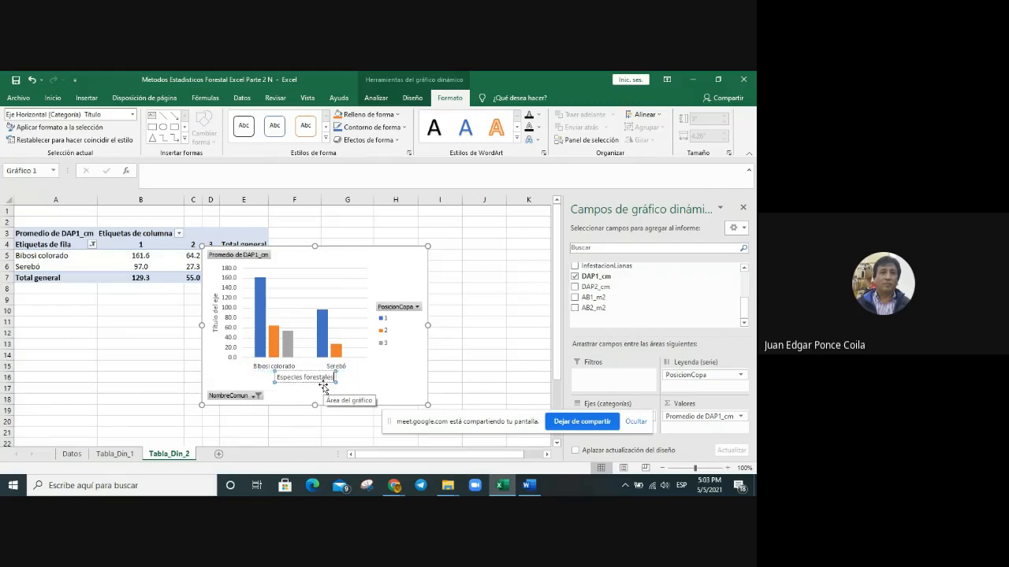
{"action": "left_click", "coordinate": [394, 361]}
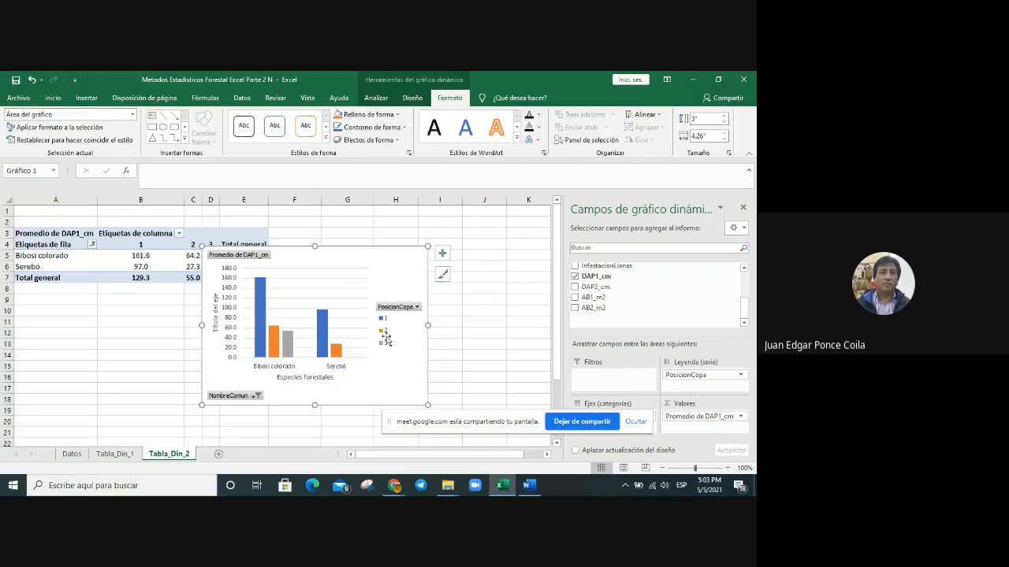
- Replace the vertical axis title's placeholder text with "Diametro promedio en cm"
{"action": "left_click", "coordinate": [215, 326]}
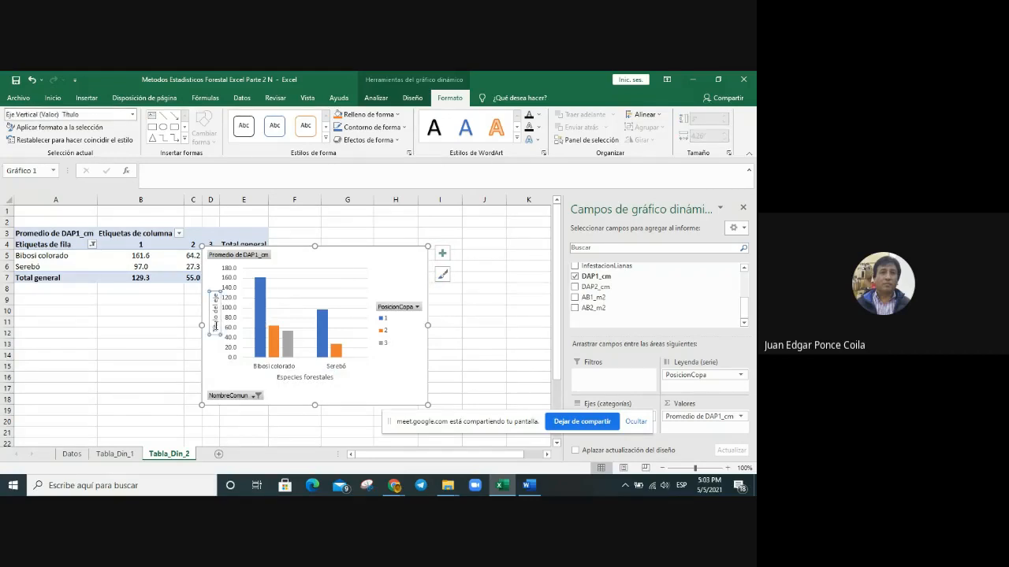
{"action": "left_click", "coordinate": [214, 323]}
{"action": "type", "text": "Diame"}
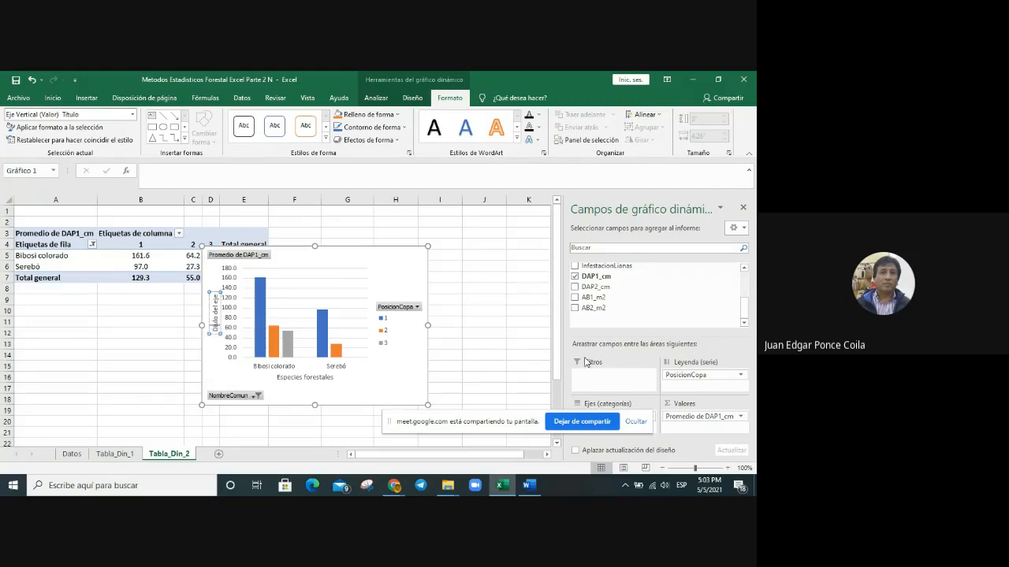
{"action": "type", "text": "tro promedio "}
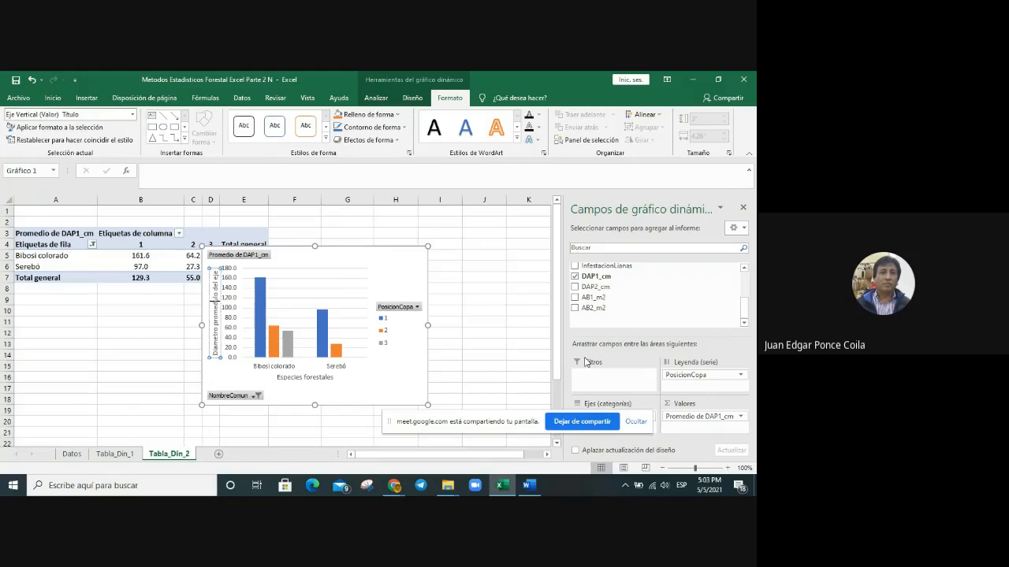
{"action": "type", "text": "en cm"}
{"action": "key", "text": "Delete"}
{"action": "key", "text": "Delete"}
{"action": "key", "text": "Delete"}
{"action": "key", "text": "Delete"}
{"action": "key", "text": "Delete"}
{"action": "key", "text": "Delete"}
{"action": "key", "text": "Delete"}
{"action": "key", "text": "Delete"}
{"action": "key", "text": "Delete"}
{"action": "key", "text": "Delete"}
{"action": "key", "text": "Delete"}
{"action": "left_click", "coordinate": [398, 379]}
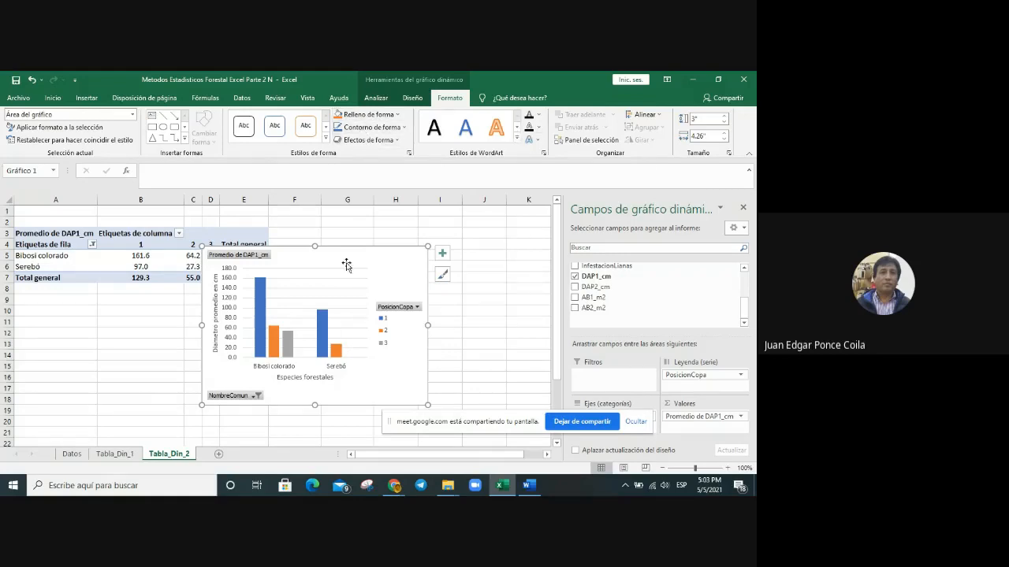
- Hide all field buttons on the pivot chart and add a chart title
{"action": "left_click", "coordinate": [376, 98]}
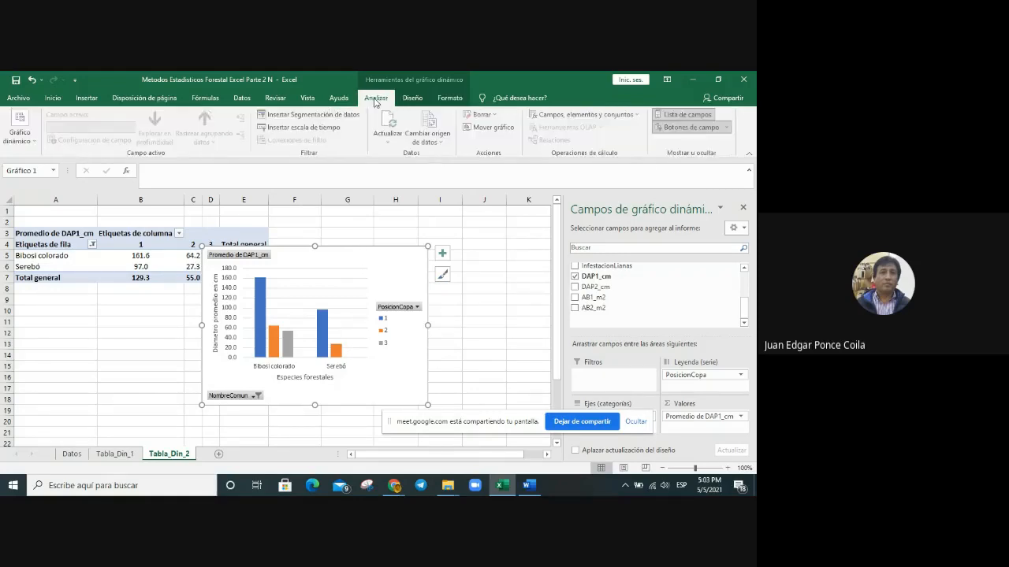
{"action": "left_click", "coordinate": [689, 126]}
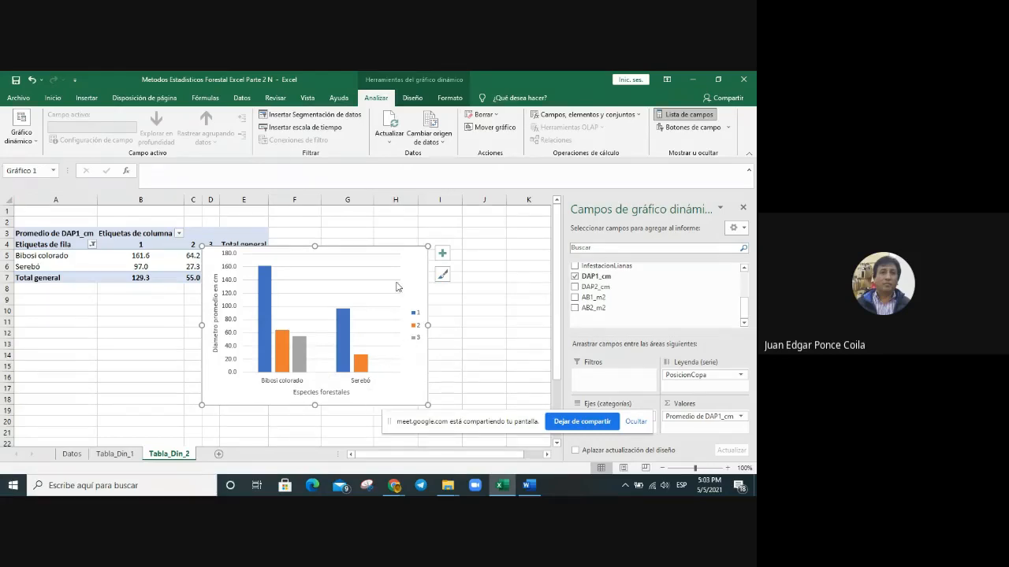
{"action": "left_click", "coordinate": [443, 253]}
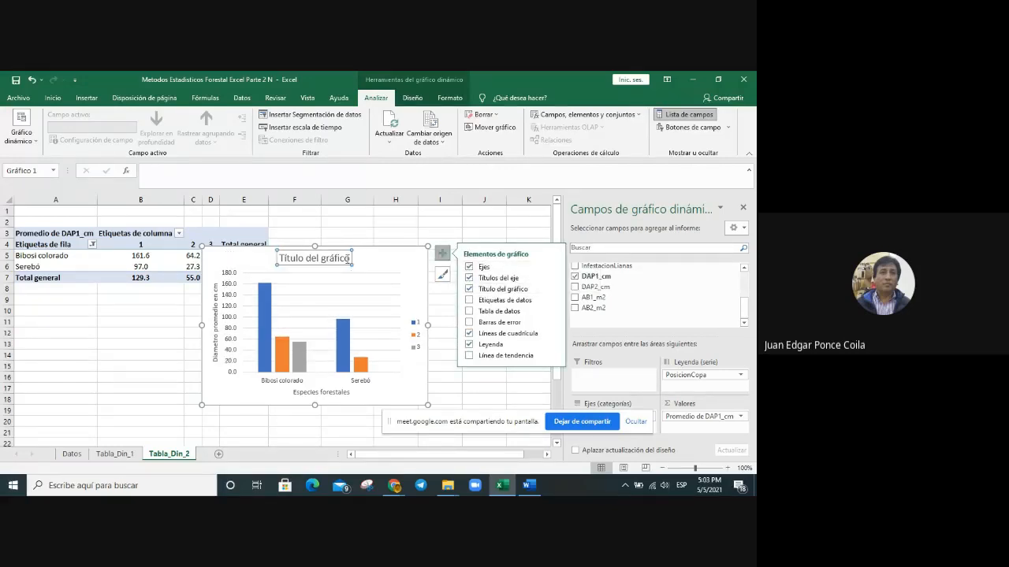
- Set the chart title to "Diametro promedio de las especies Bibosi colorado y Serebo en funcion de la posicion de copa"
{"action": "left_click", "coordinate": [350, 258]}
{"action": "key", "text": "BackSpace"}
{"action": "key", "text": "BackSpace"}
{"action": "key", "text": "BackSpace"}
{"action": "key", "text": "BackSpace"}
{"action": "key", "text": "BackSpace"}
{"action": "key", "text": "BackSpace"}
{"action": "key", "text": "BackSpace"}
{"action": "key", "text": "BackSpace"}
{"action": "key", "text": "BackSpace"}
{"action": "key", "text": "BackSpace"}
{"action": "key", "text": "BackSpace"}
{"action": "key", "text": "BackSpace"}
{"action": "key", "text": "BackSpace"}
{"action": "key", "text": "BackSpace"}
{"action": "key", "text": "BackSpace"}
{"action": "key", "text": "BackSpace"}
{"action": "key", "text": "BackSpace"}
{"action": "key", "text": "BackSpace"}
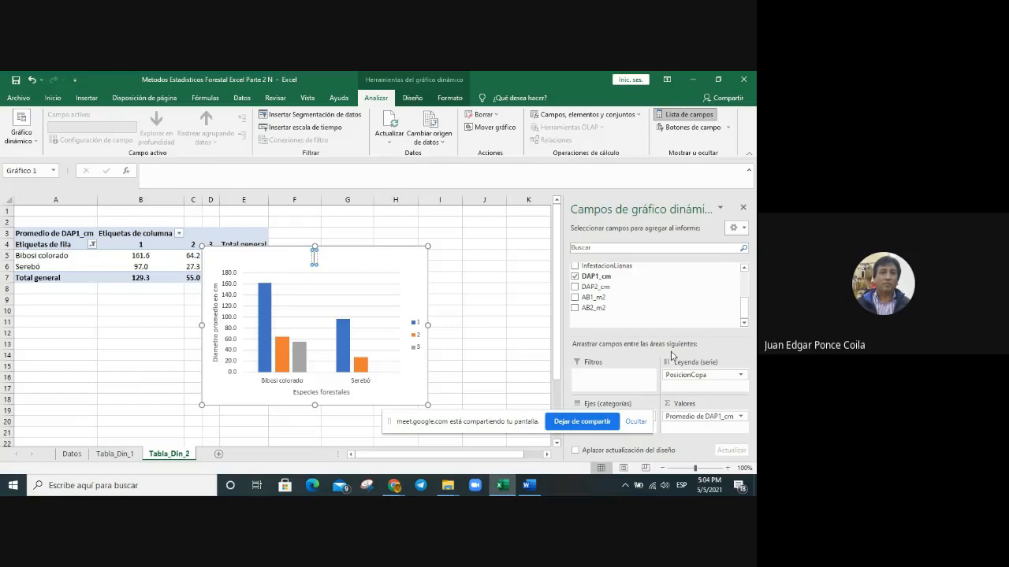
{"action": "type", "text": "Diametro pro"}
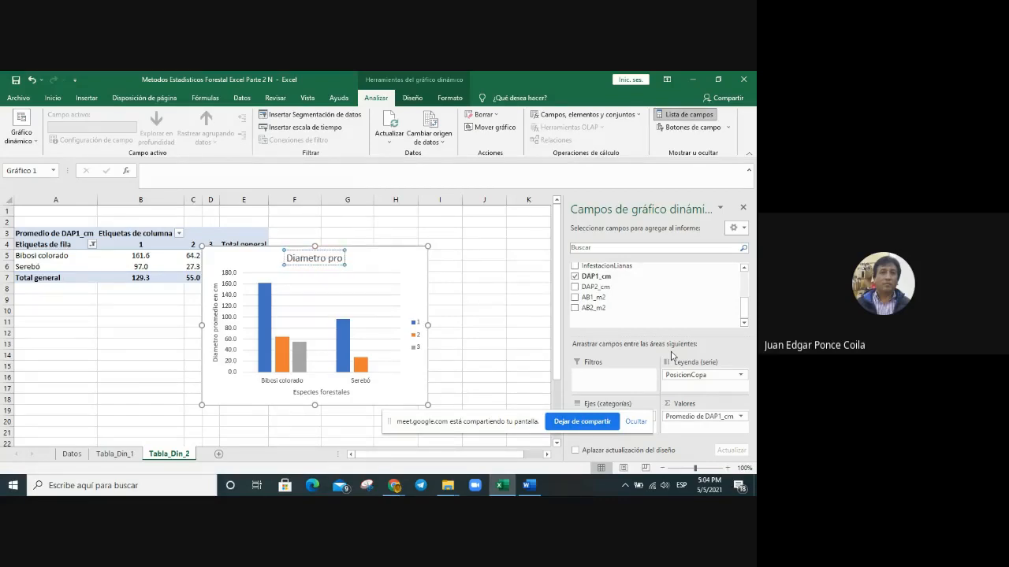
{"action": "type", "text": "medio"}
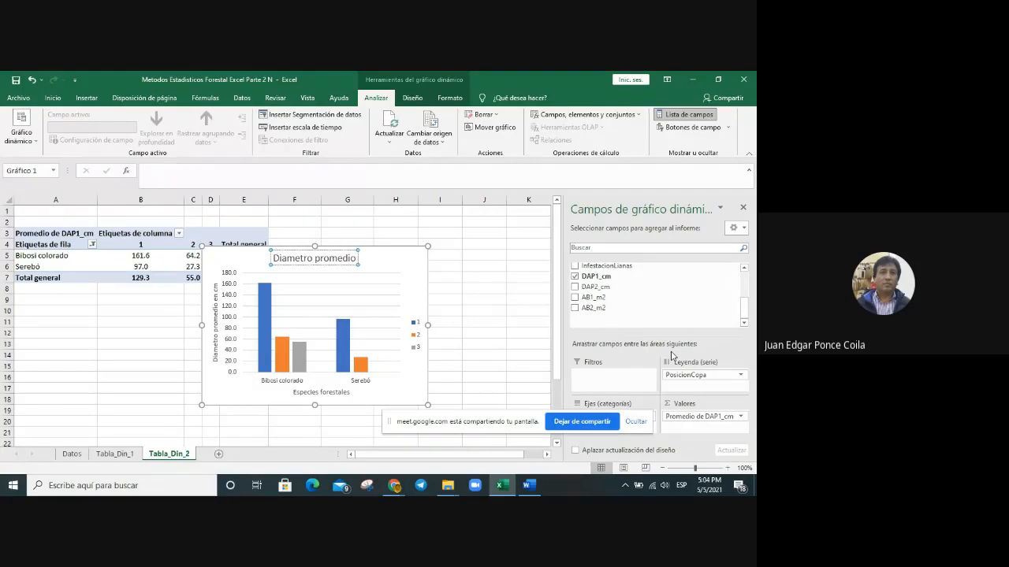
{"action": "type", "text": " de"}
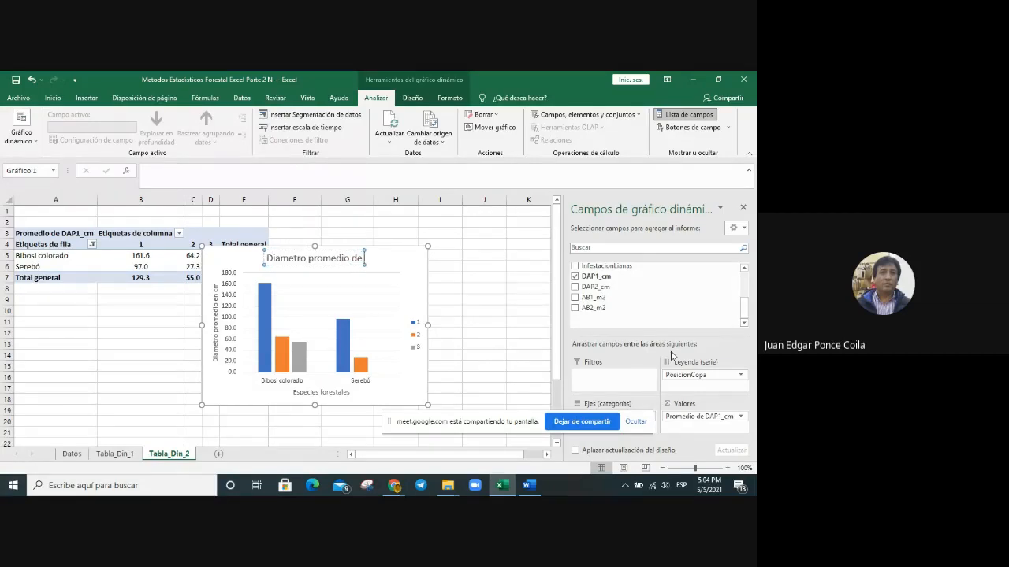
{"action": "type", "text": " las"}
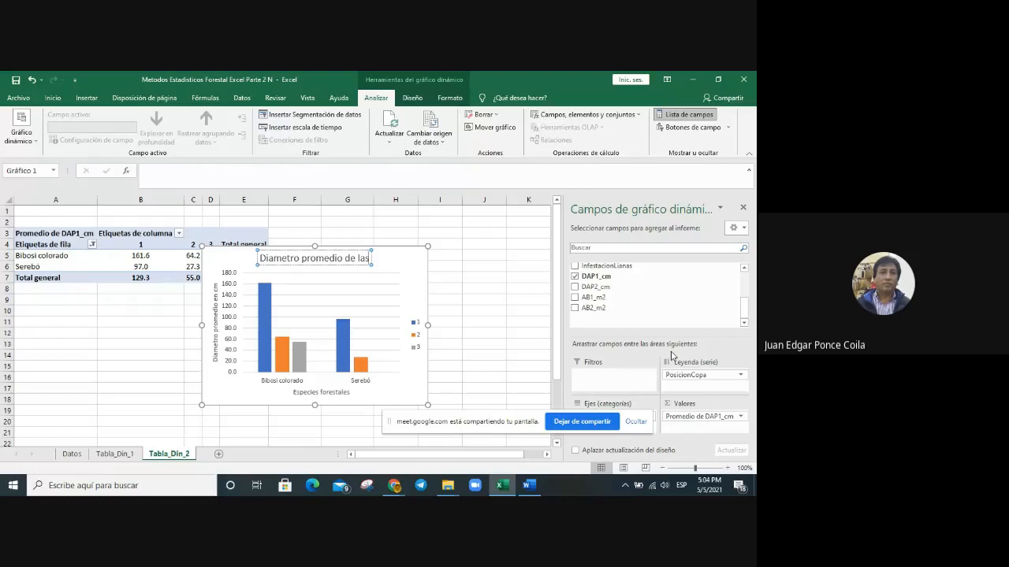
{"action": "type", "text": " especies"}
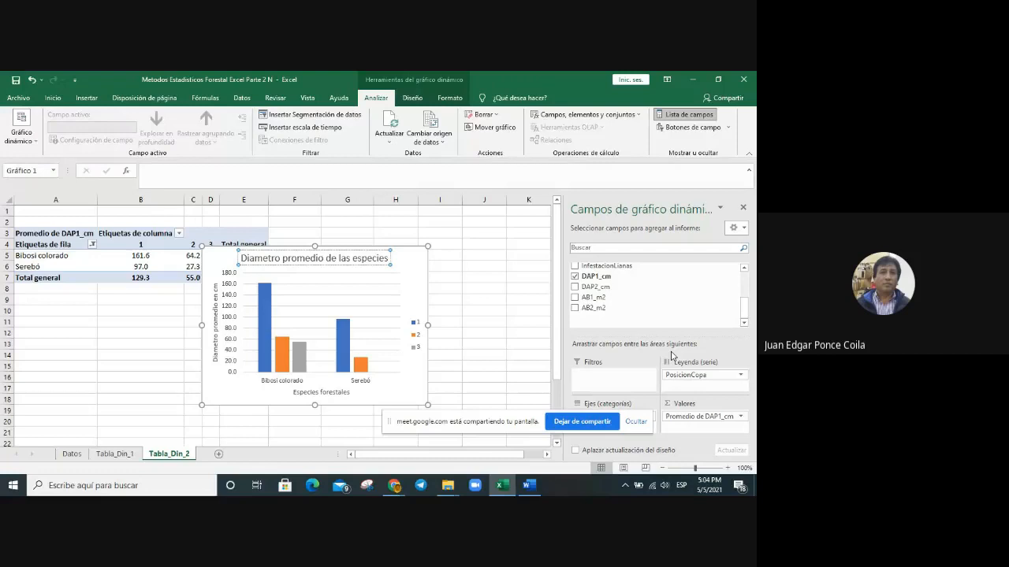
{"action": "type", "text": " Bibosi colorado"}
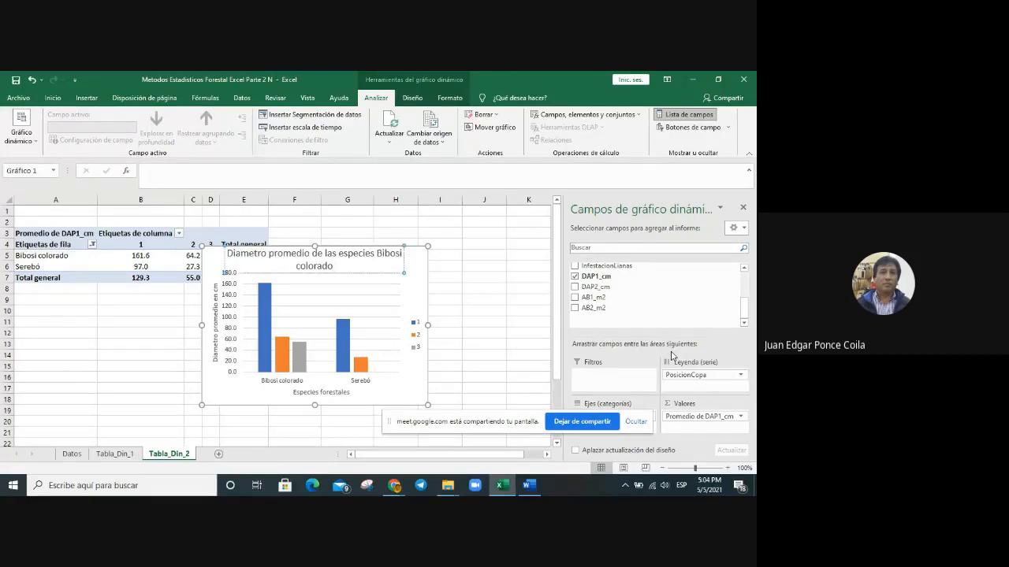
{"action": "type", "text": " y Serebo en funcion de"}
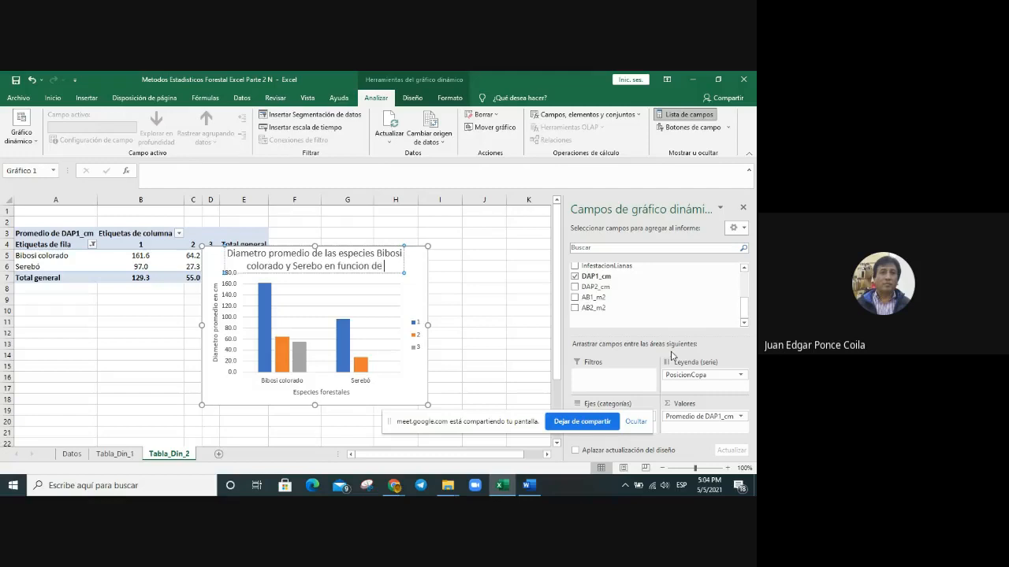
{"action": "type", "text": " la posici"}
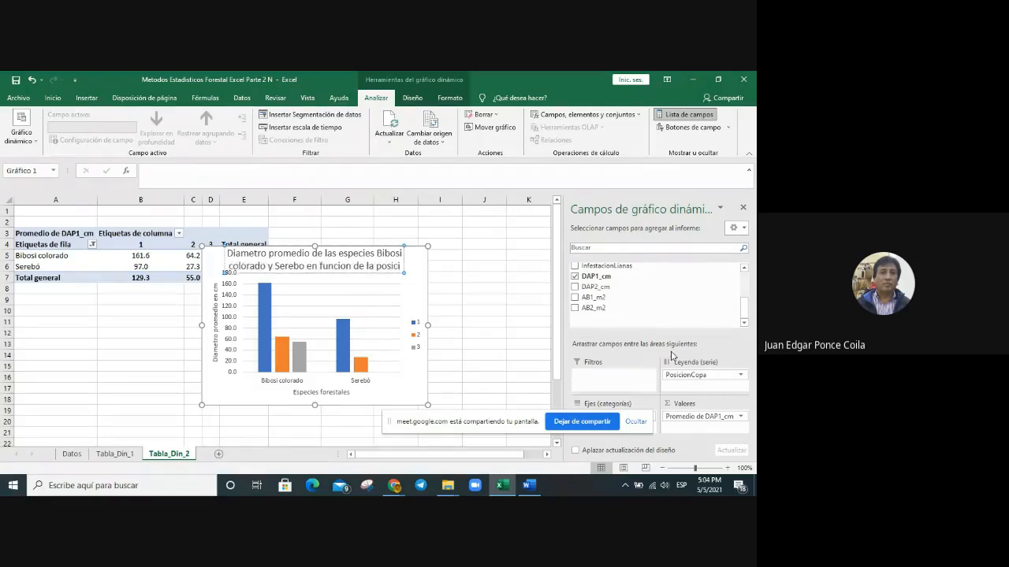
{"action": "type", "text": "on de copa"}
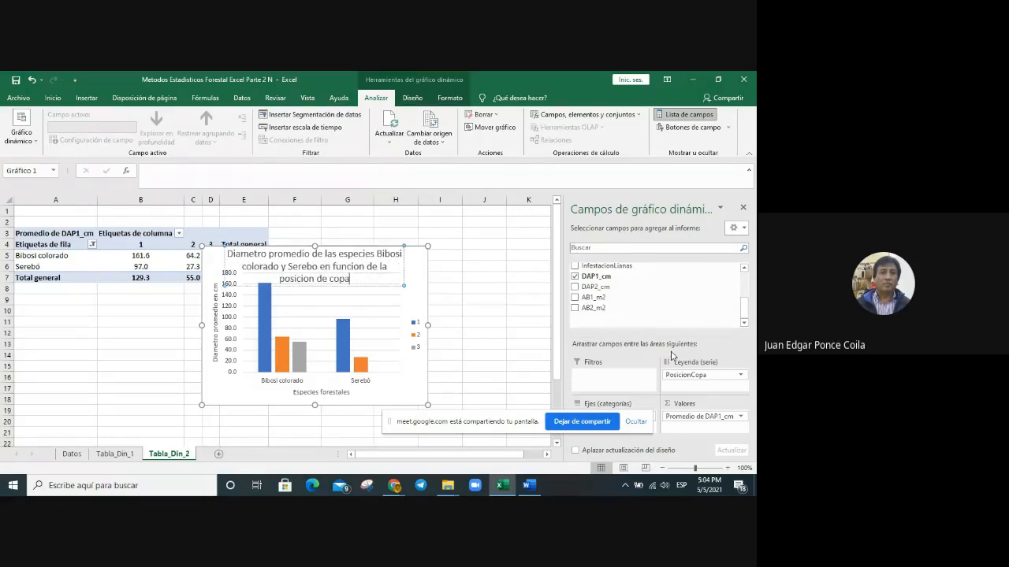
{"action": "left_click", "coordinate": [482, 307]}
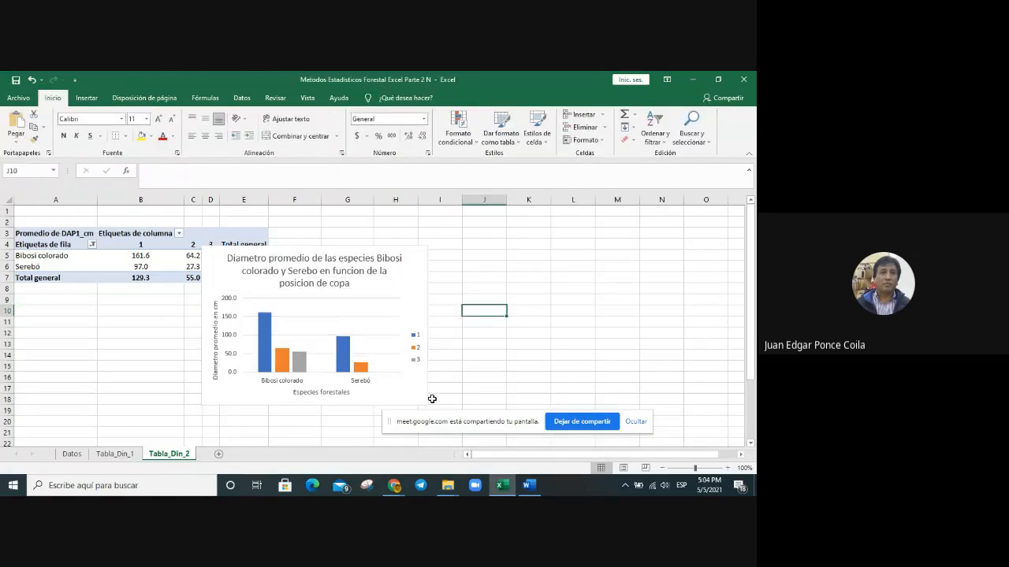
{"action": "left_click", "coordinate": [352, 277]}
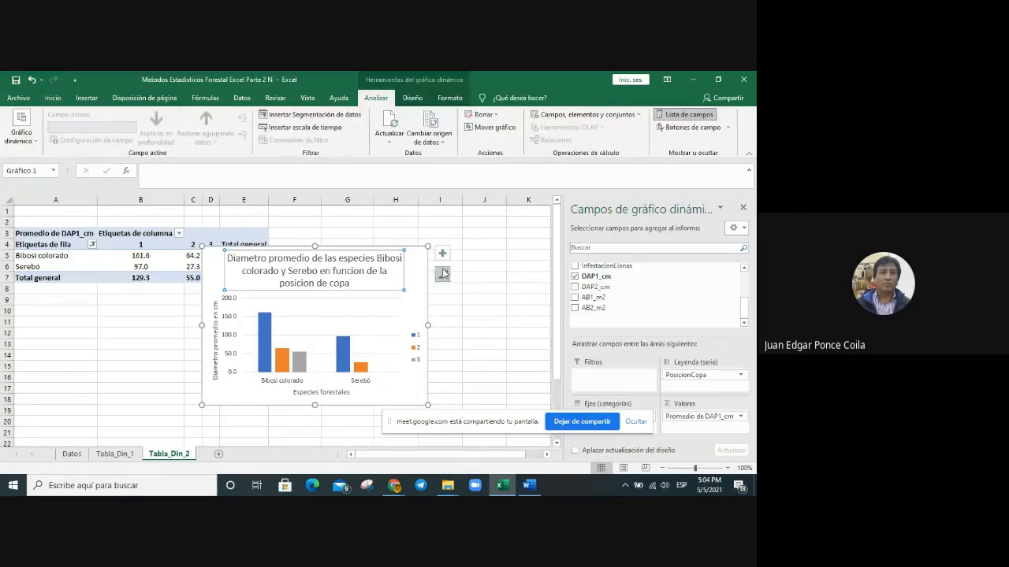
{"action": "left_click", "coordinate": [489, 290]}
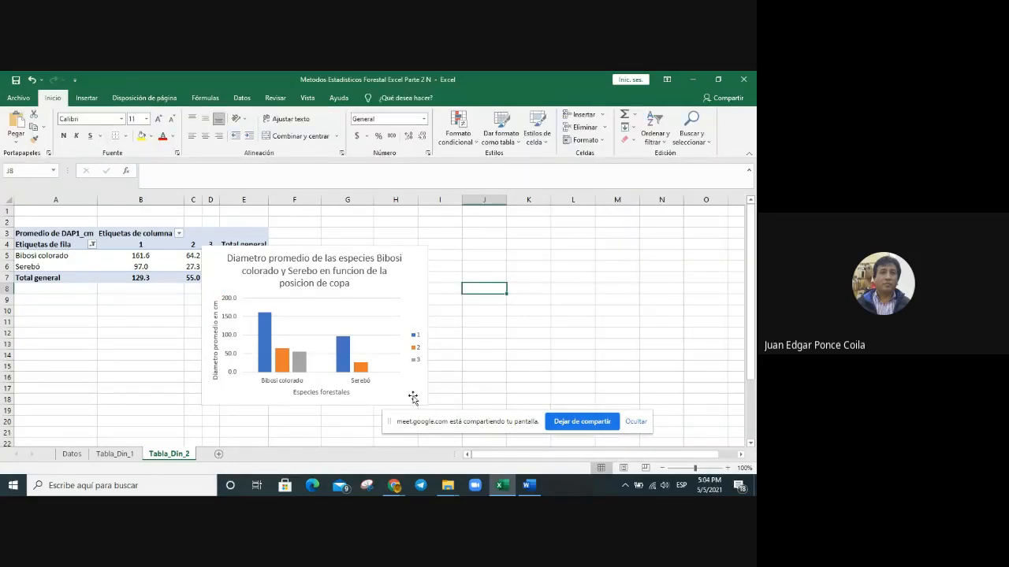
- Format the chart's vertical axis numbers with 0 decimal places, and close the axis formatting and chart field panes
{"action": "right_click", "coordinate": [235, 321]}
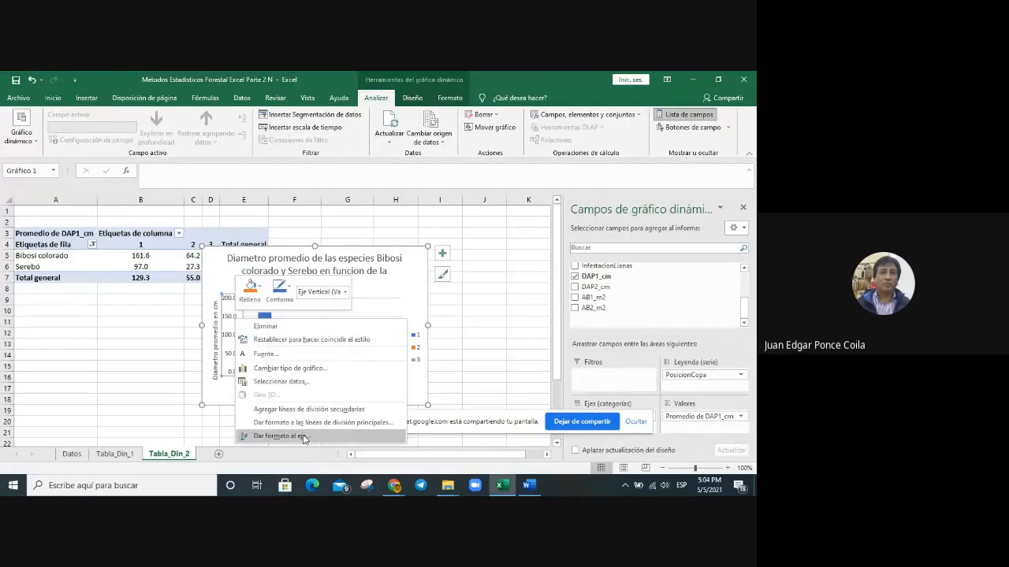
{"action": "left_click", "coordinate": [304, 437]}
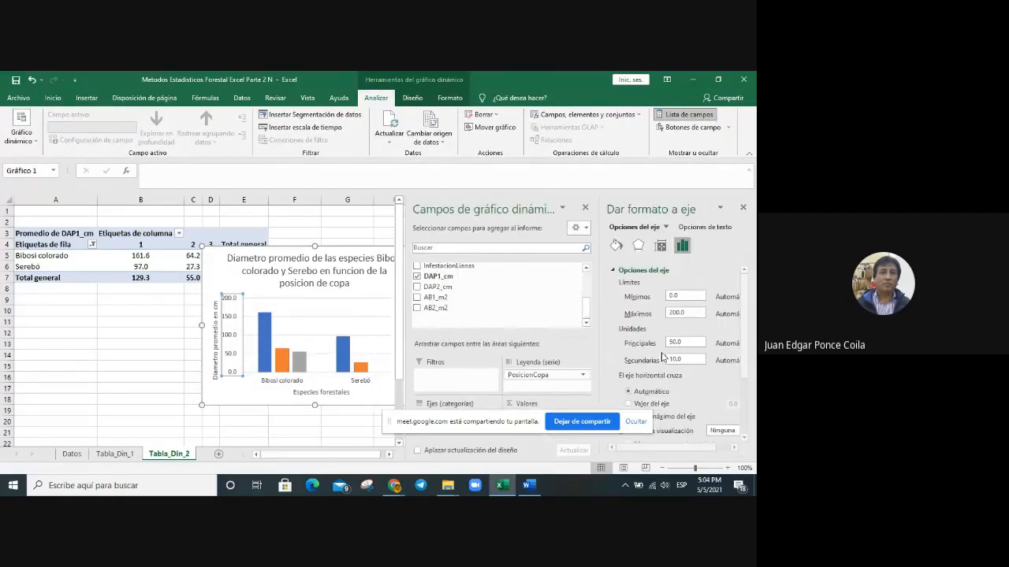
{"action": "left_click_drag", "start_coordinate": [449, 427], "coordinate": [106, 418]}
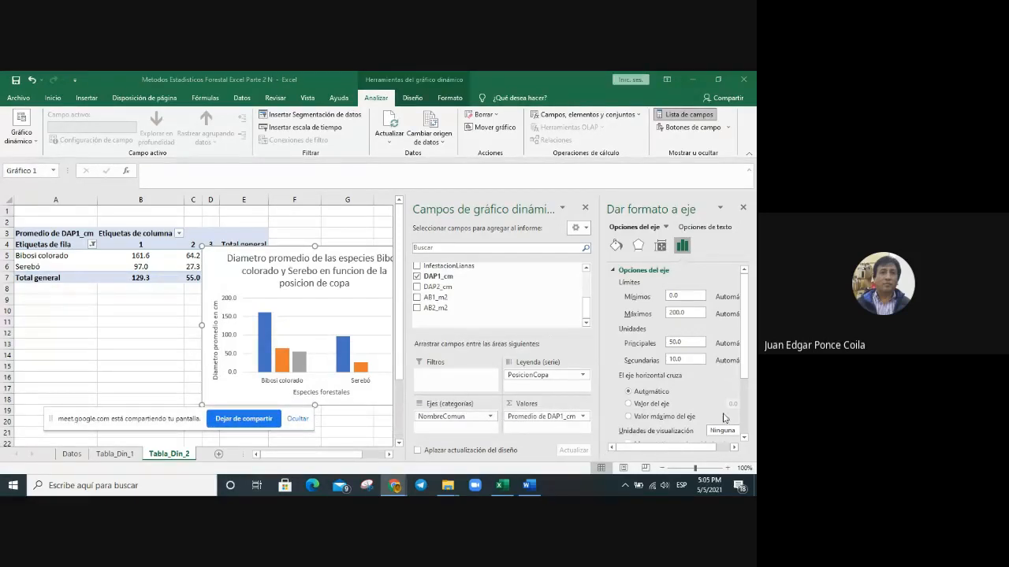
{"action": "scroll", "coordinate": [693, 396], "scroll_direction": "down", "scroll_amount": 3}
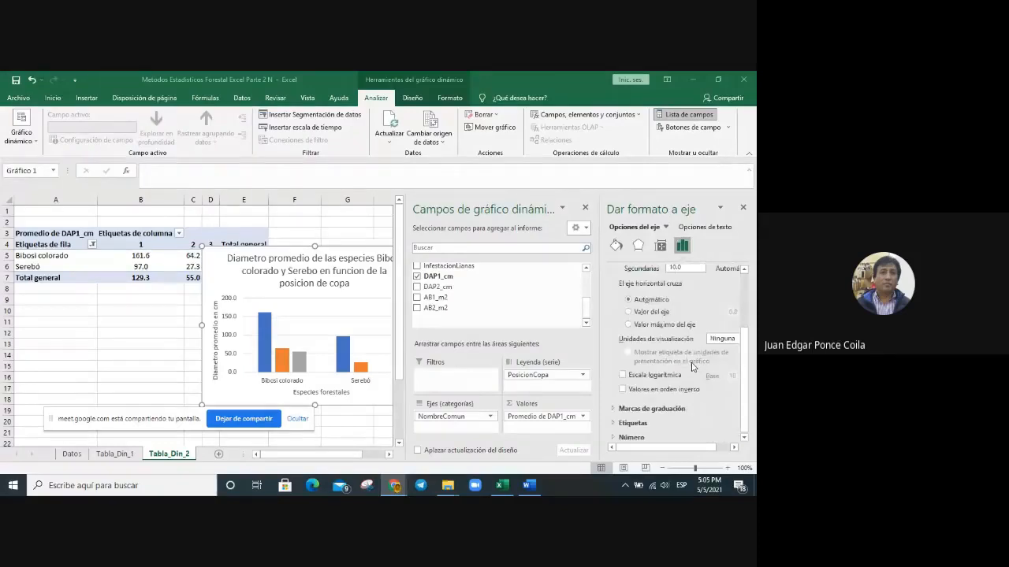
{"action": "left_click", "coordinate": [638, 439]}
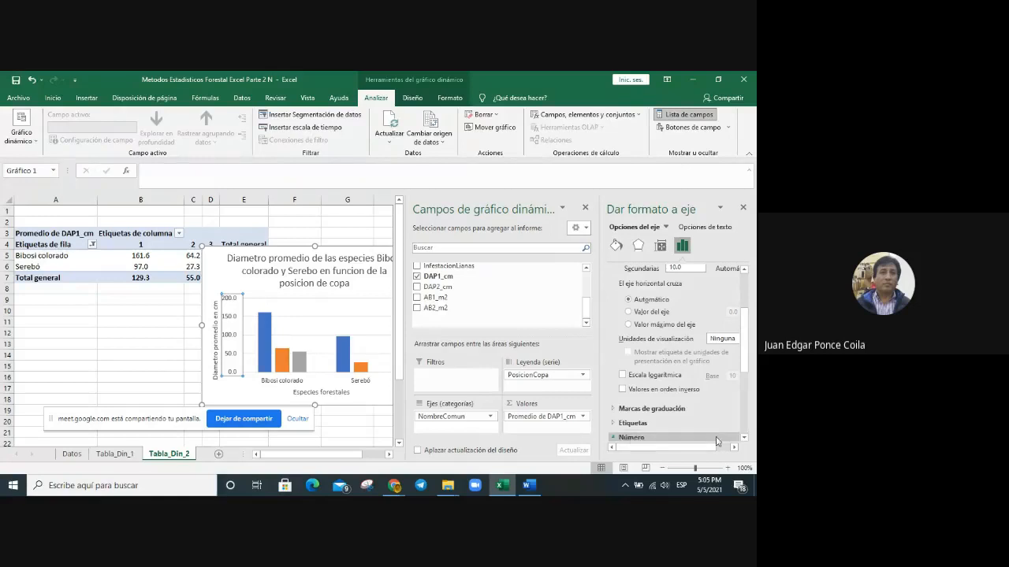
{"action": "left_click", "coordinate": [630, 439]}
{"action": "left_click", "coordinate": [744, 438]}
{"action": "left_click", "coordinate": [745, 439]}
{"action": "left_click", "coordinate": [745, 439]}
{"action": "left_click", "coordinate": [744, 438]}
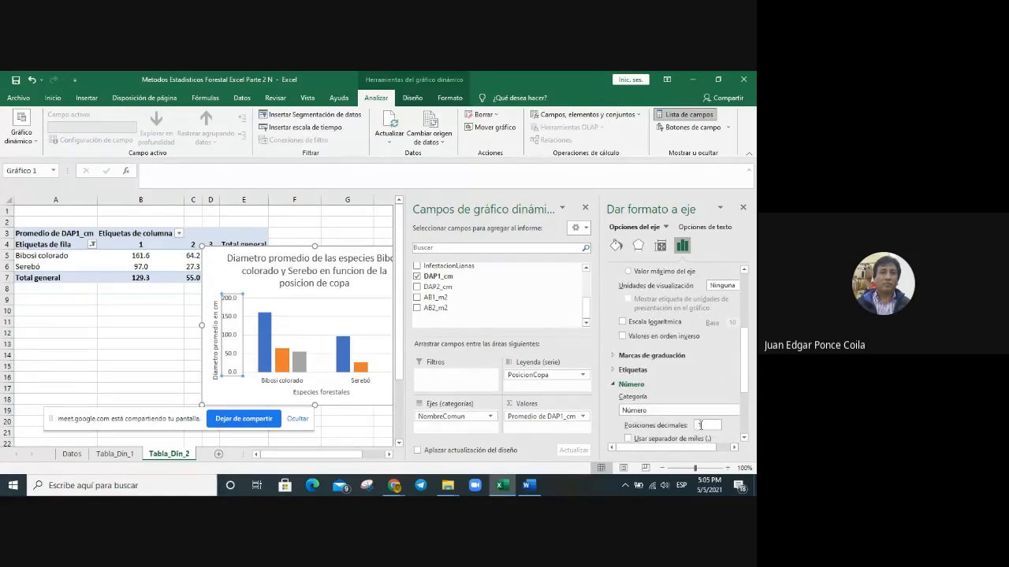
{"action": "left_click", "coordinate": [709, 424]}
{"action": "key", "text": "BackSpace"}
{"action": "type", "text": "0"}
{"action": "key", "text": "Return"}
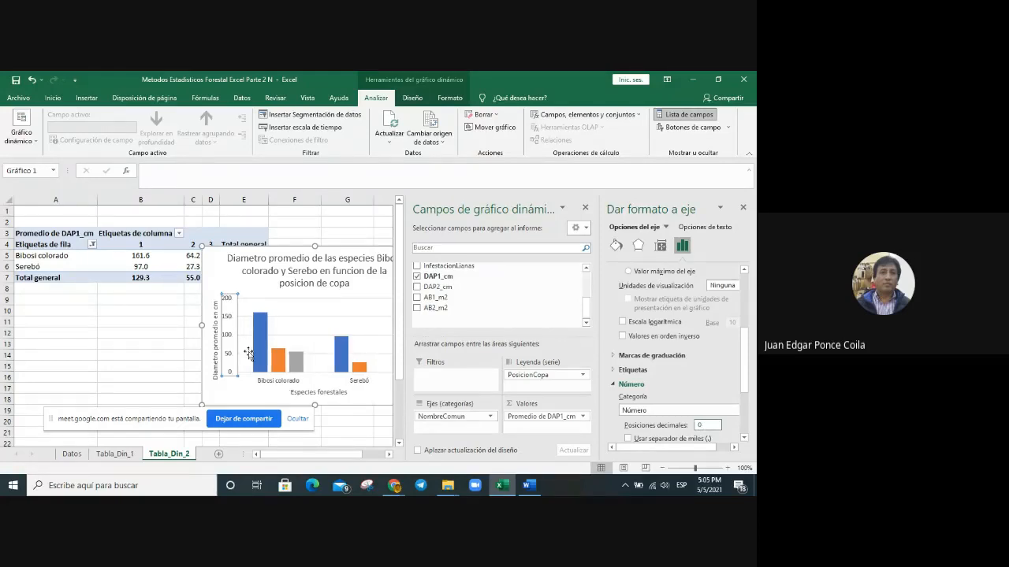
{"action": "left_click", "coordinate": [743, 207]}
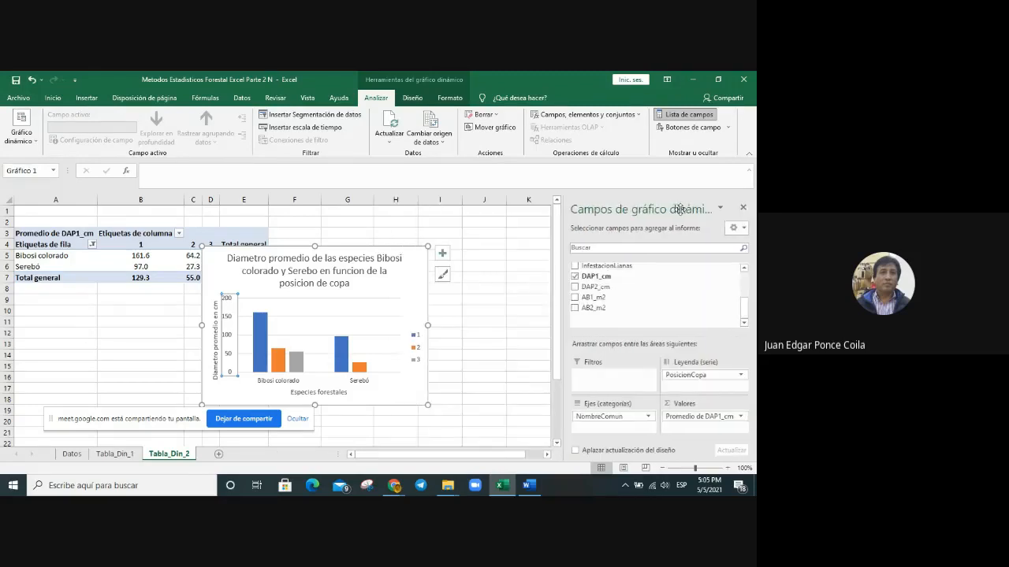
{"action": "left_click", "coordinate": [742, 207]}
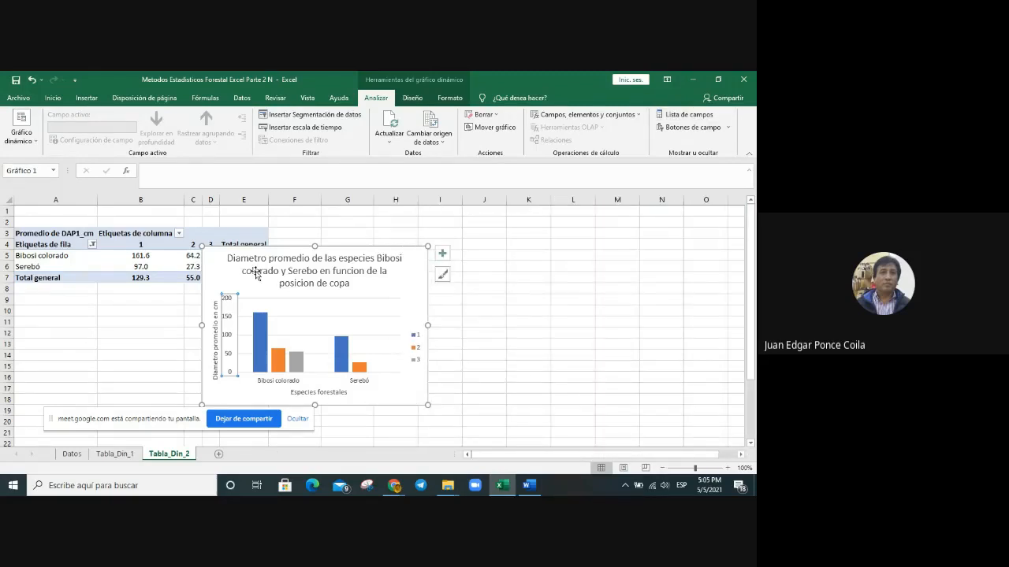
- Capture the finished pivot chart as a screen clipping and paste it into the Word document Metodos Estadisticos Forestal Excel Parte 2 N
{"action": "left_click", "coordinate": [496, 397]}
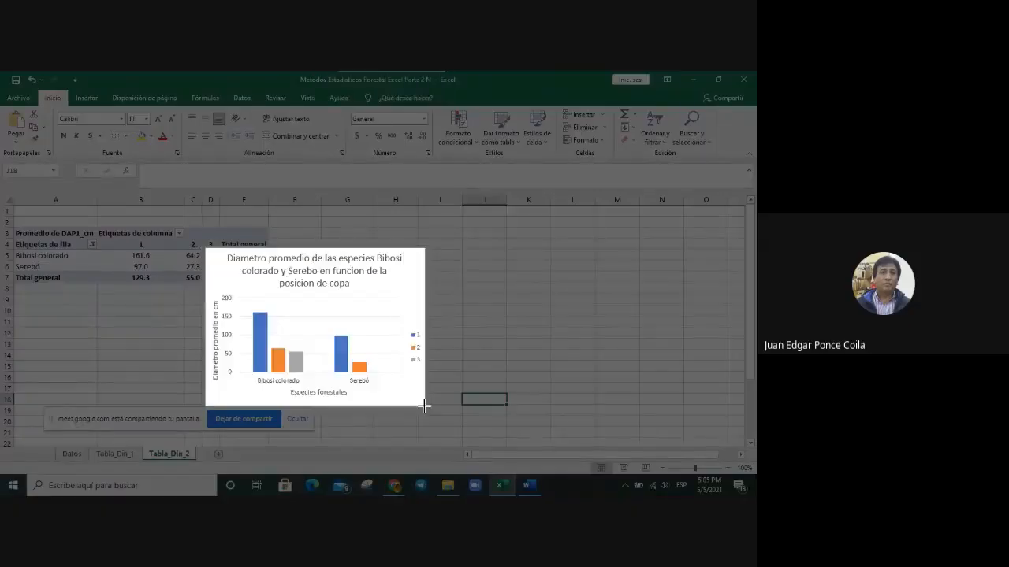
{"action": "left_click_drag", "start_coordinate": [424, 407], "coordinate": [424, 404]}
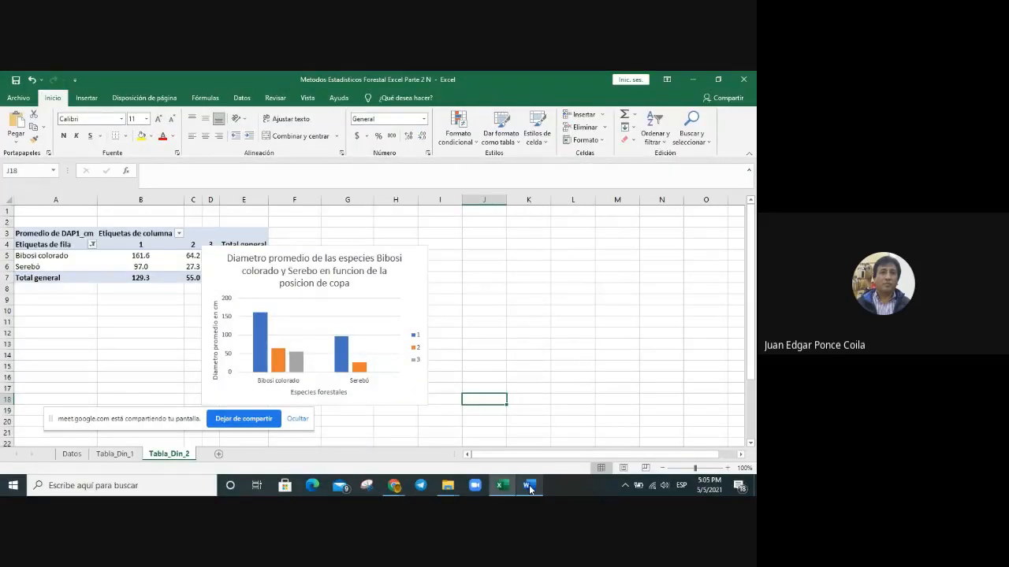
{"action": "left_click", "coordinate": [529, 486]}
{"action": "key", "text": "ctrl+v"}
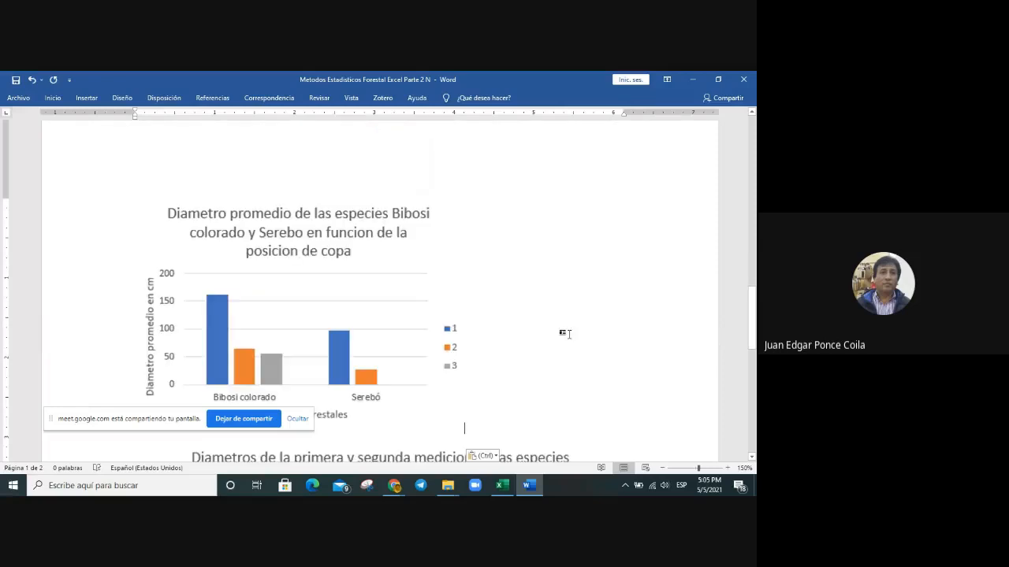
{"action": "scroll", "coordinate": [565, 334], "scroll_direction": "up", "scroll_amount": 10}
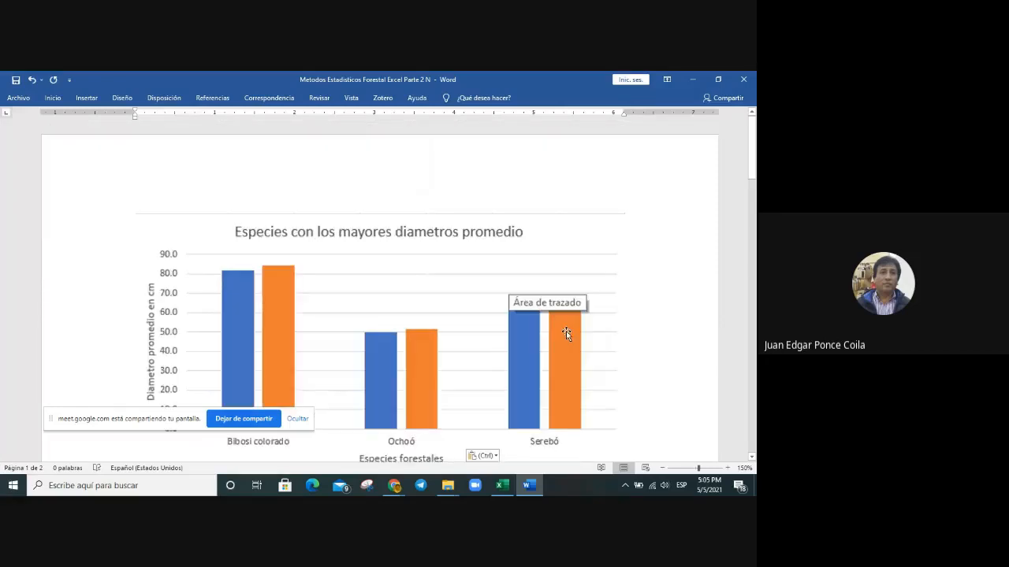
{"action": "scroll", "coordinate": [565, 334], "scroll_direction": "down", "scroll_amount": 5}
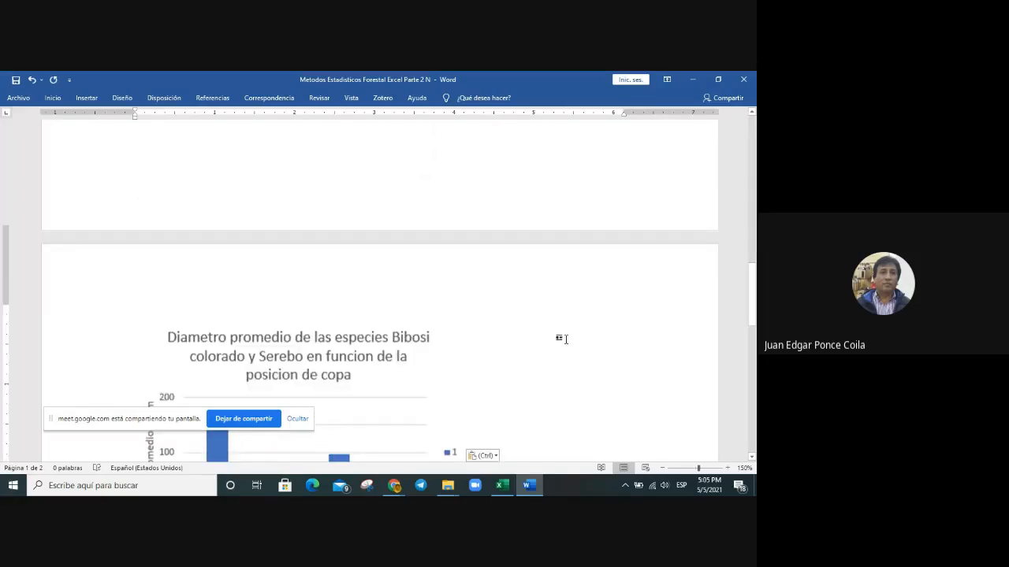
{"action": "scroll", "coordinate": [565, 340], "scroll_direction": "up", "scroll_amount": 5}
{"action": "scroll", "coordinate": [565, 340], "scroll_direction": "down", "scroll_amount": 8}
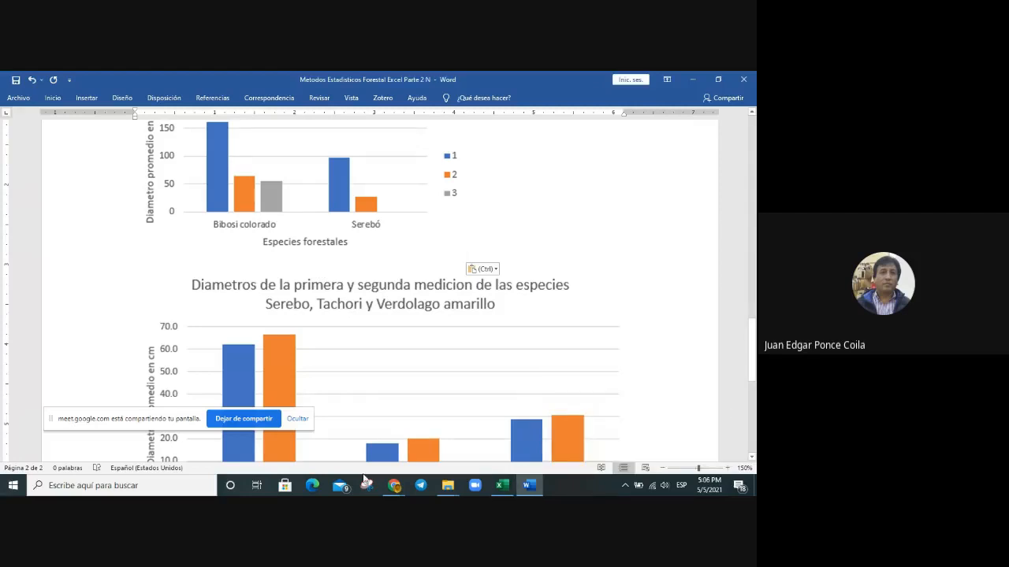
- Switch back to the Excel workbook and show the field buttons on the Tabla_Din_2 pivot chart
{"action": "left_click", "coordinate": [502, 485]}
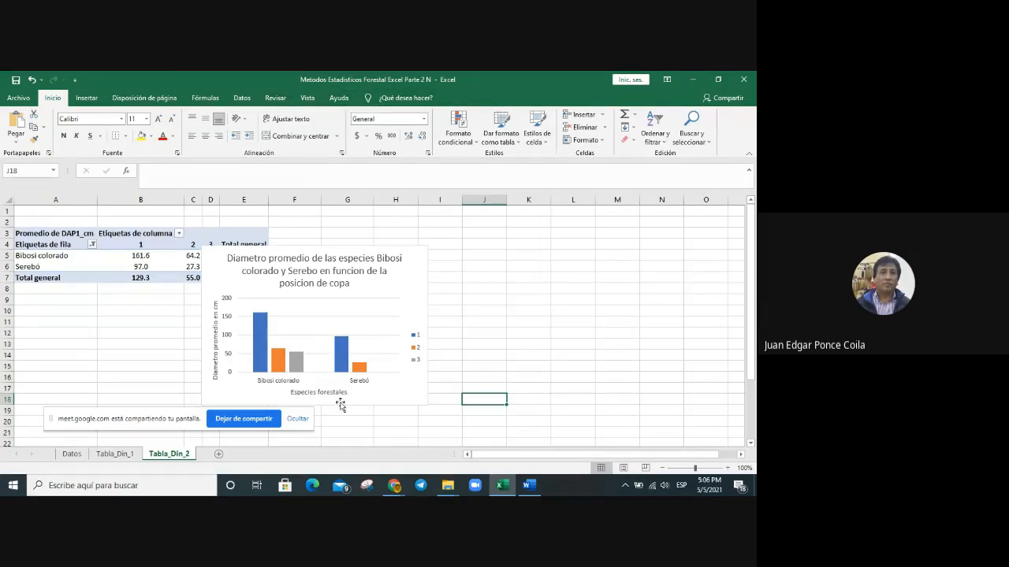
{"action": "left_click", "coordinate": [406, 281]}
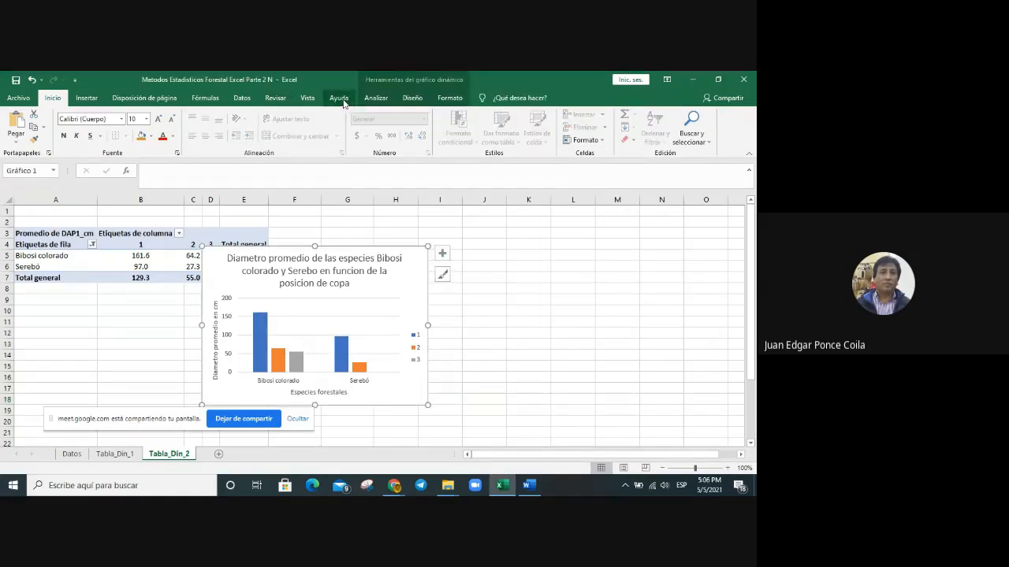
{"action": "left_click", "coordinate": [379, 98]}
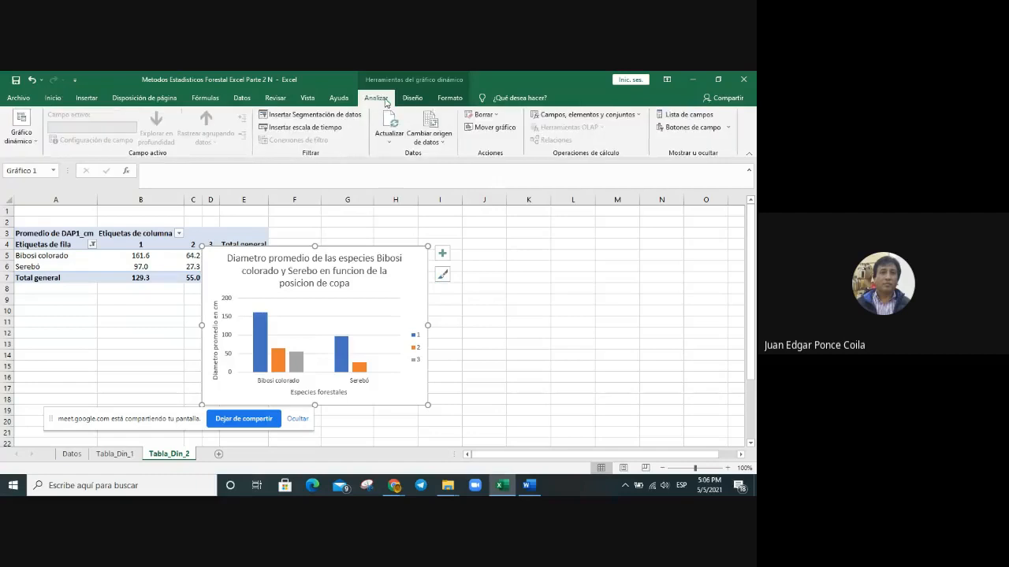
{"action": "left_click", "coordinate": [693, 126]}
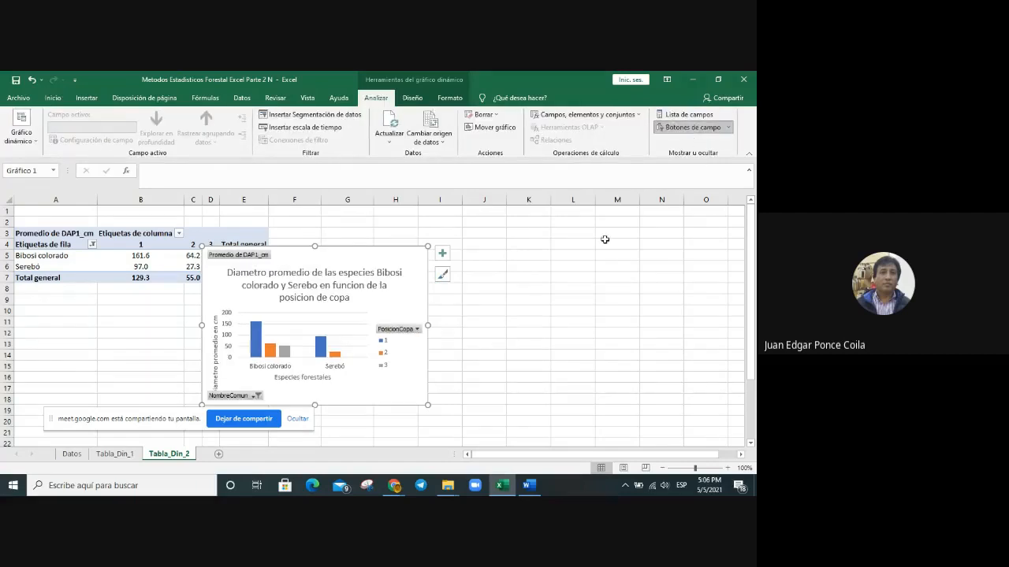
- Set the pivot chart's NombreComun filter to include all species
{"action": "left_click", "coordinate": [257, 395]}
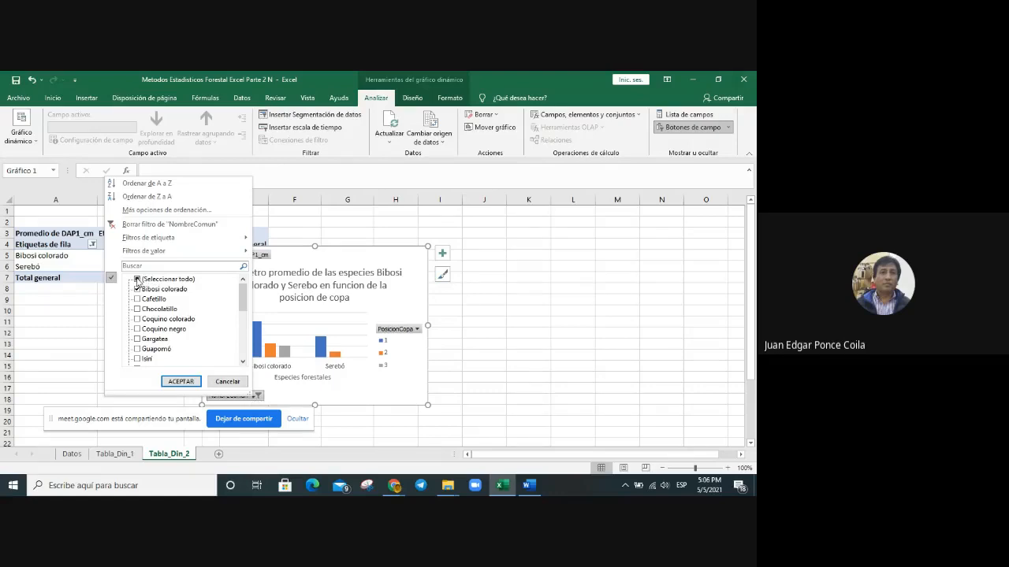
{"action": "left_click", "coordinate": [137, 280]}
{"action": "left_click", "coordinate": [189, 383]}
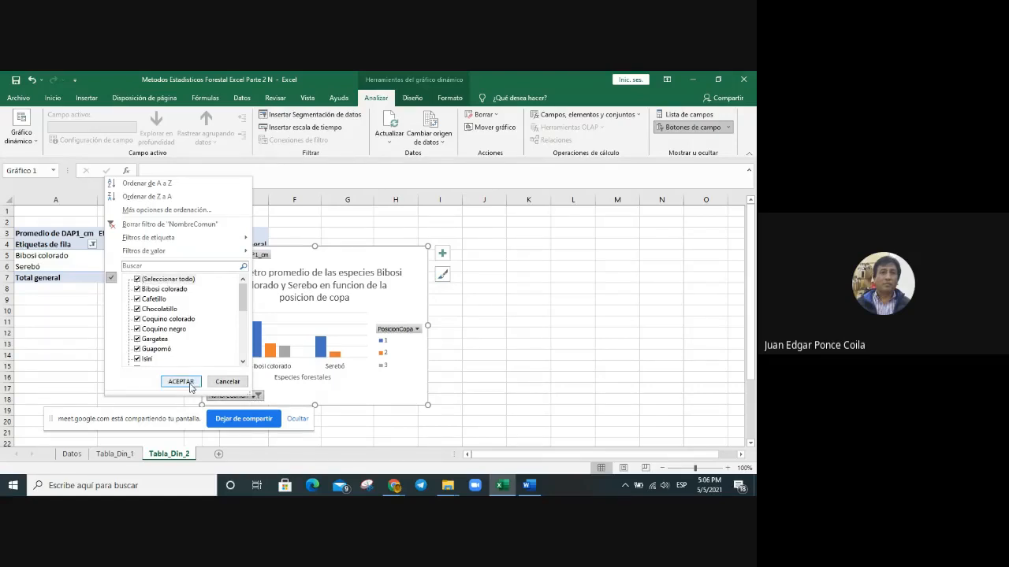
{"action": "left_click", "coordinate": [181, 381]}
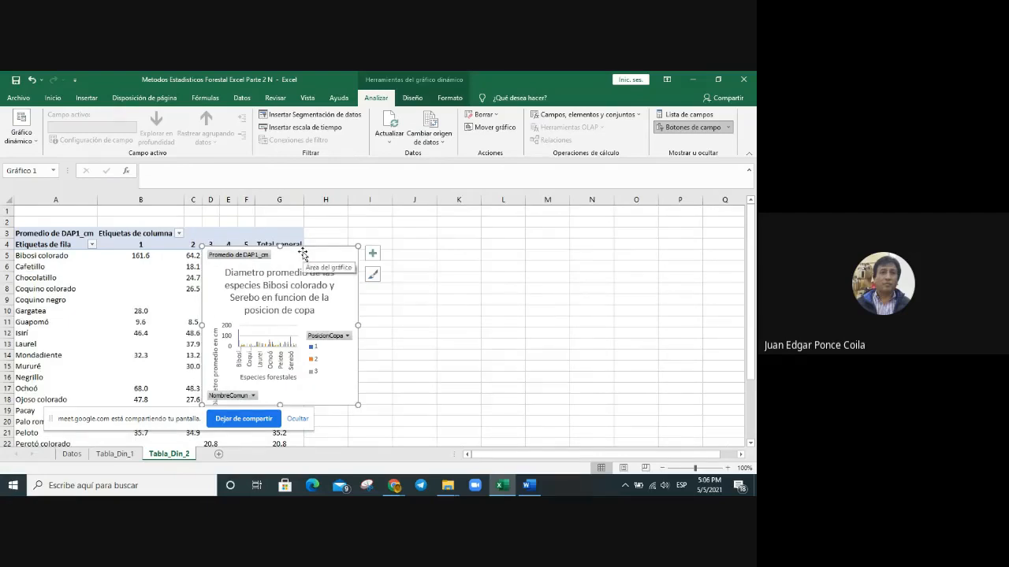
- Move the pivot chart clear of the pivot table and widen it to span about columns J to O
{"action": "left_click_drag", "start_coordinate": [302, 252], "coordinate": [495, 262]}
{"action": "left_click_drag", "start_coordinate": [551, 336], "coordinate": [652, 336]}
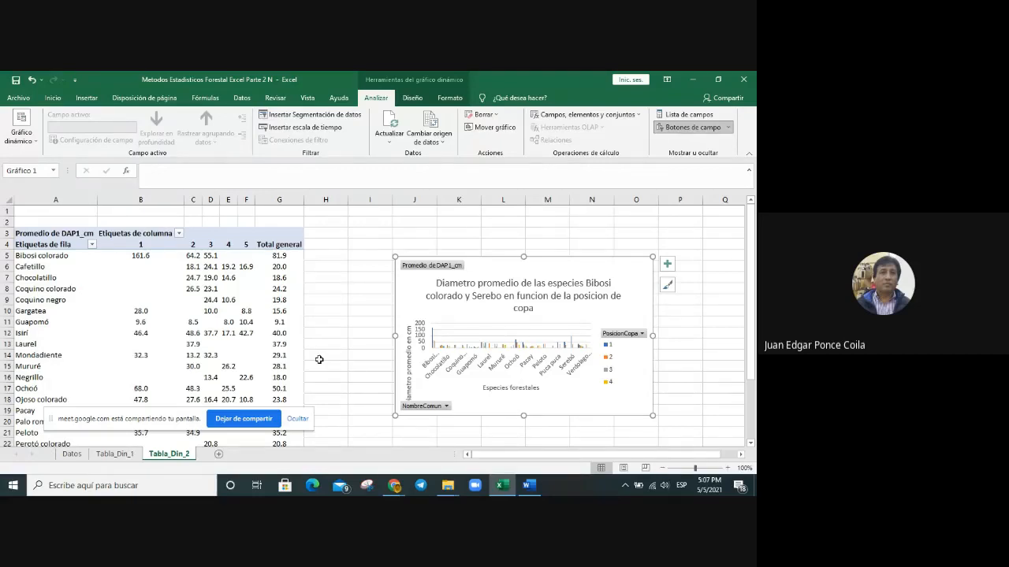
{"action": "left_click", "coordinate": [244, 418]}
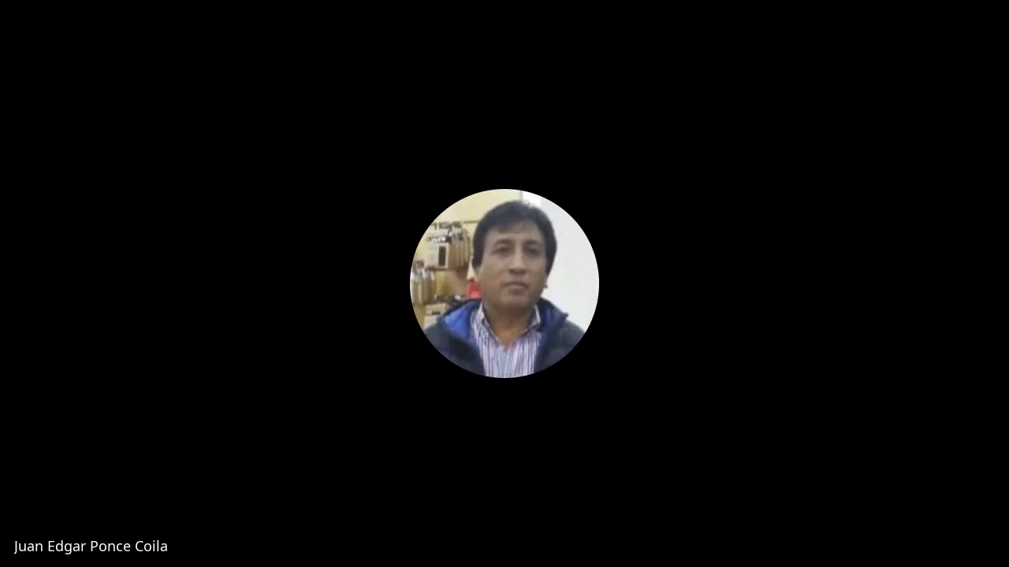